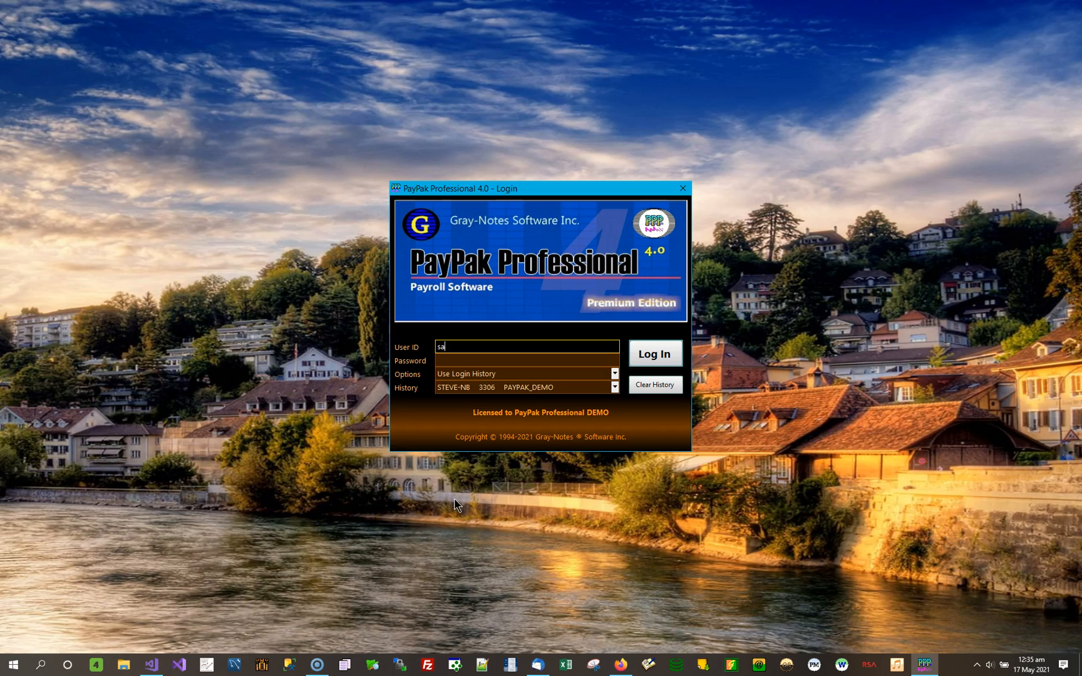
Enter the account password for the given user ID and log in to the payroll database.
key(Tab)
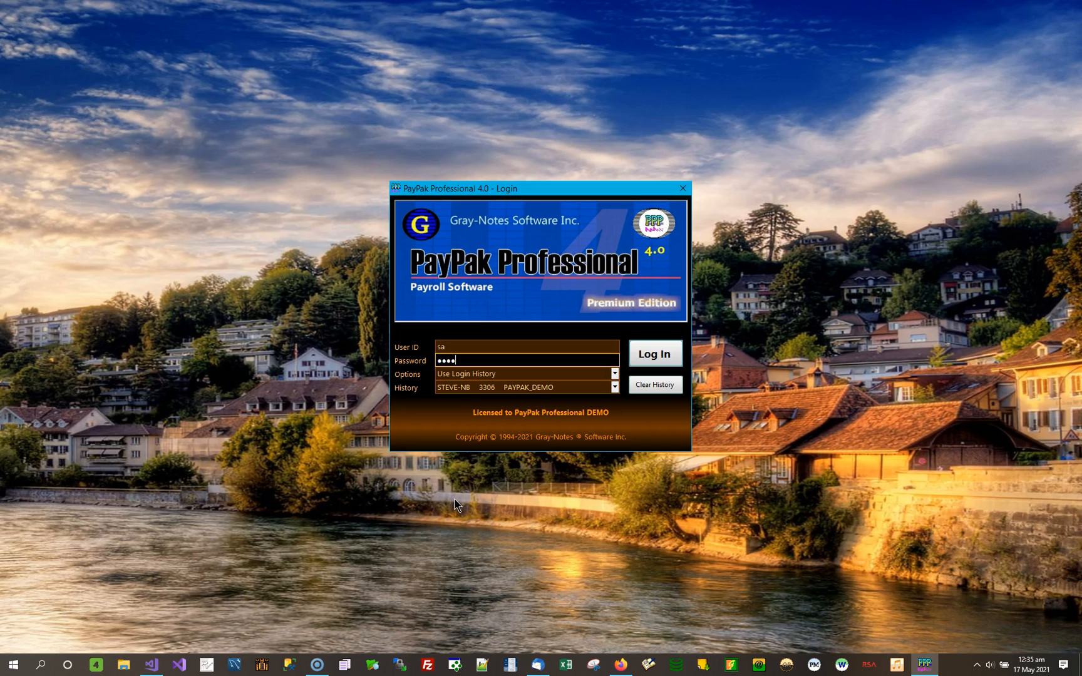
click(655, 354)
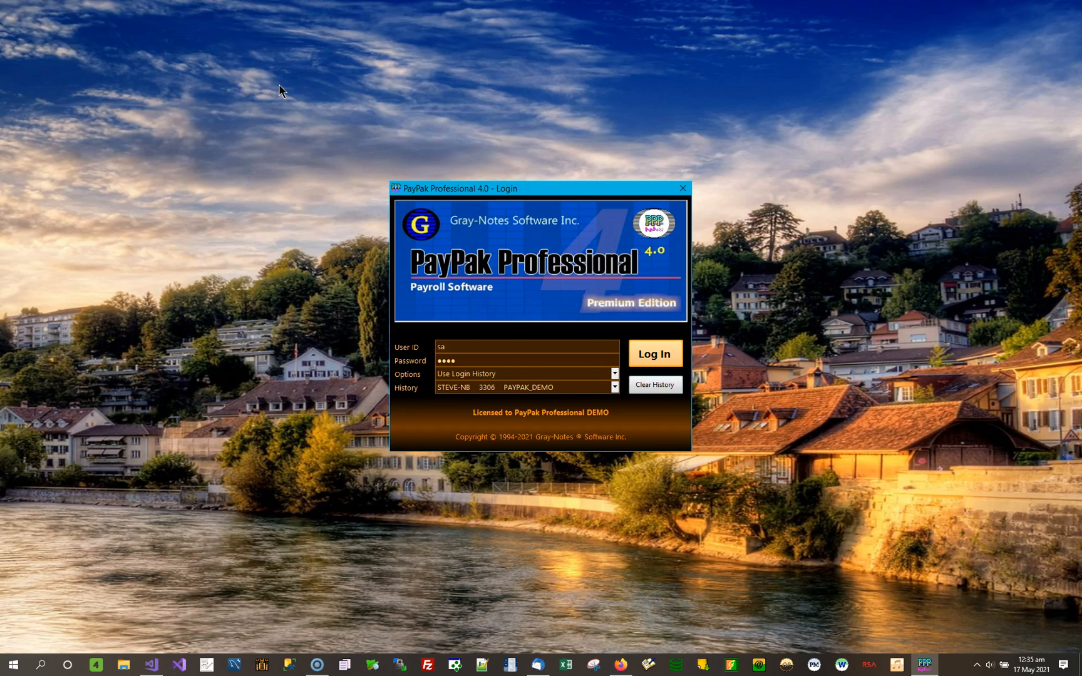
key(Return)
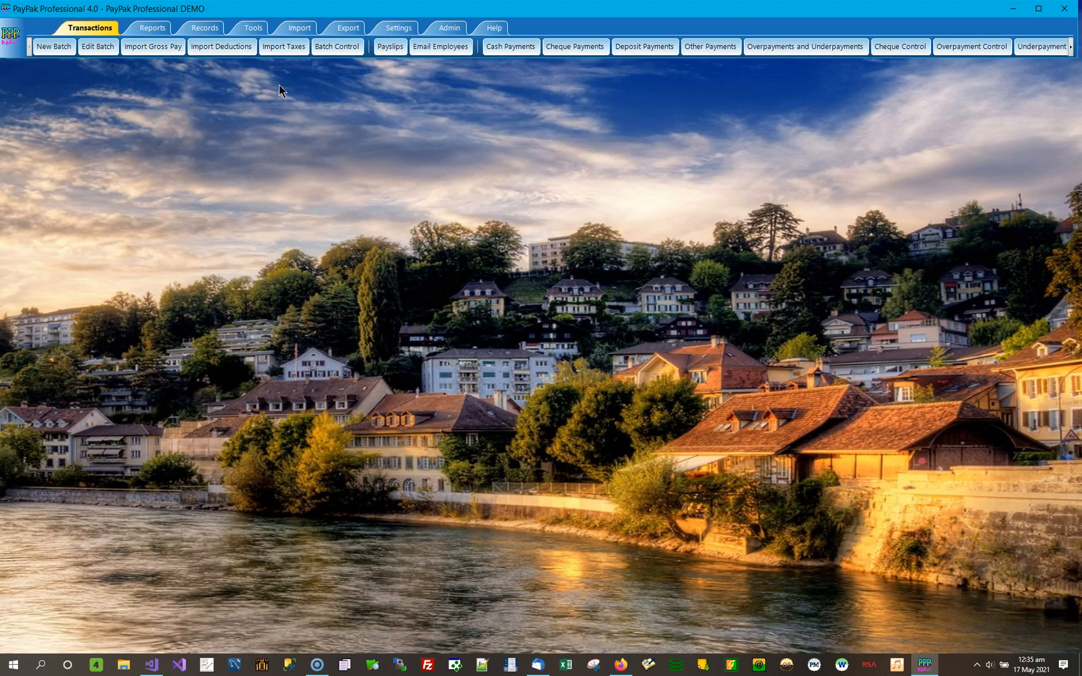
Open the list of standard reports.
click(154, 28)
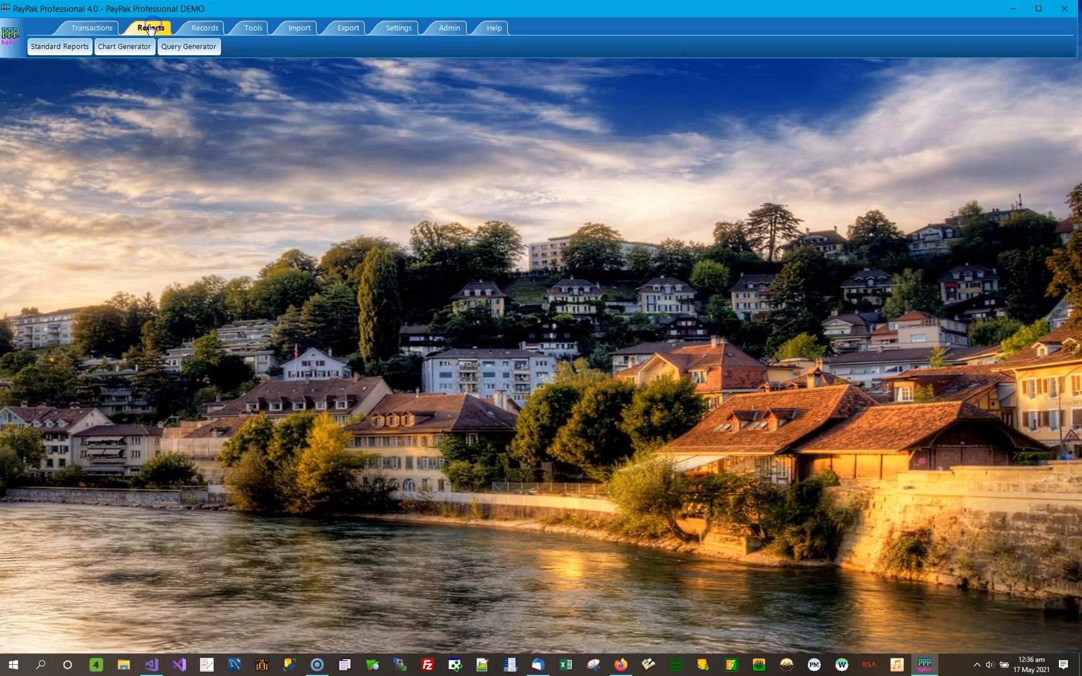
click(73, 49)
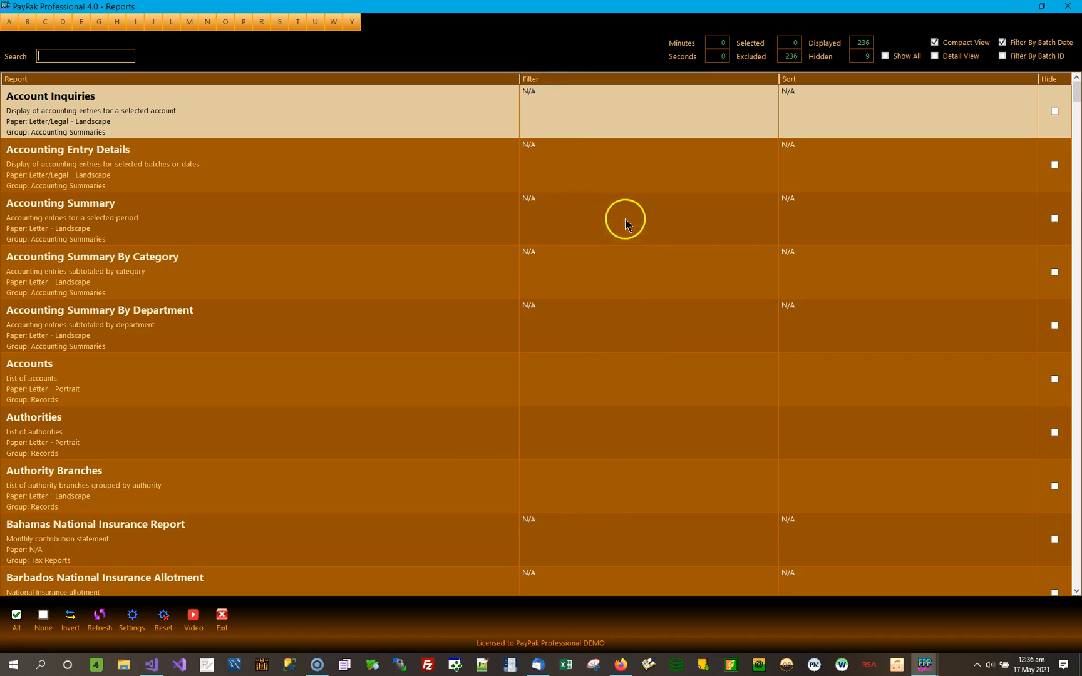
click(611, 124)
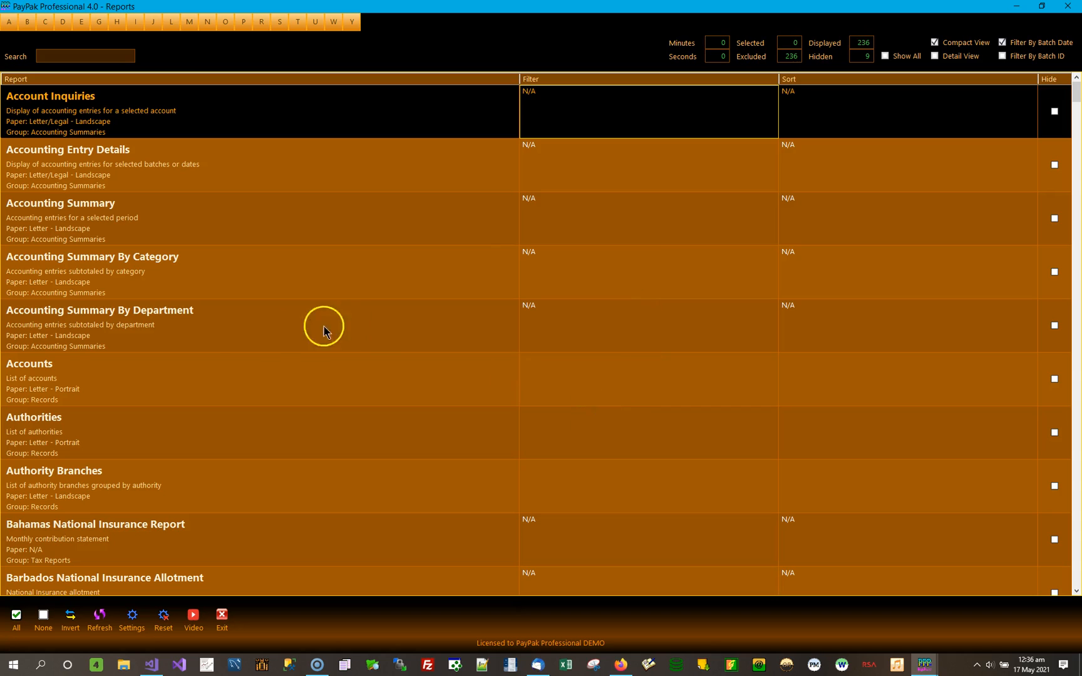
Preview the Accounts report with no filter, agreeing to include every record, and close the preview.
click(206, 379)
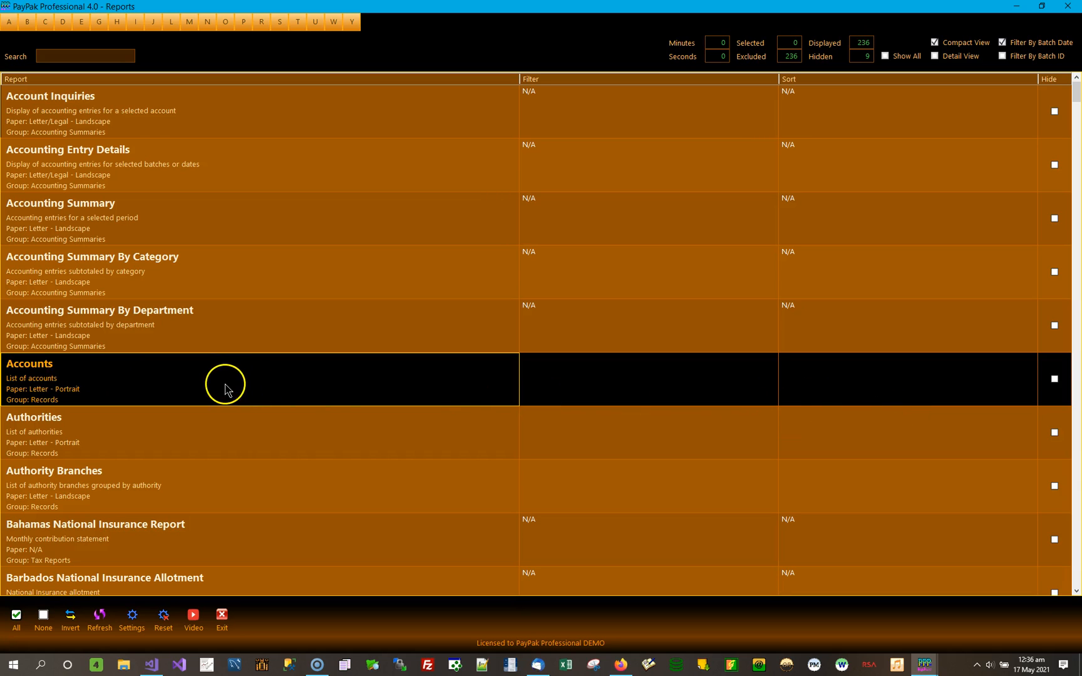
click(598, 381)
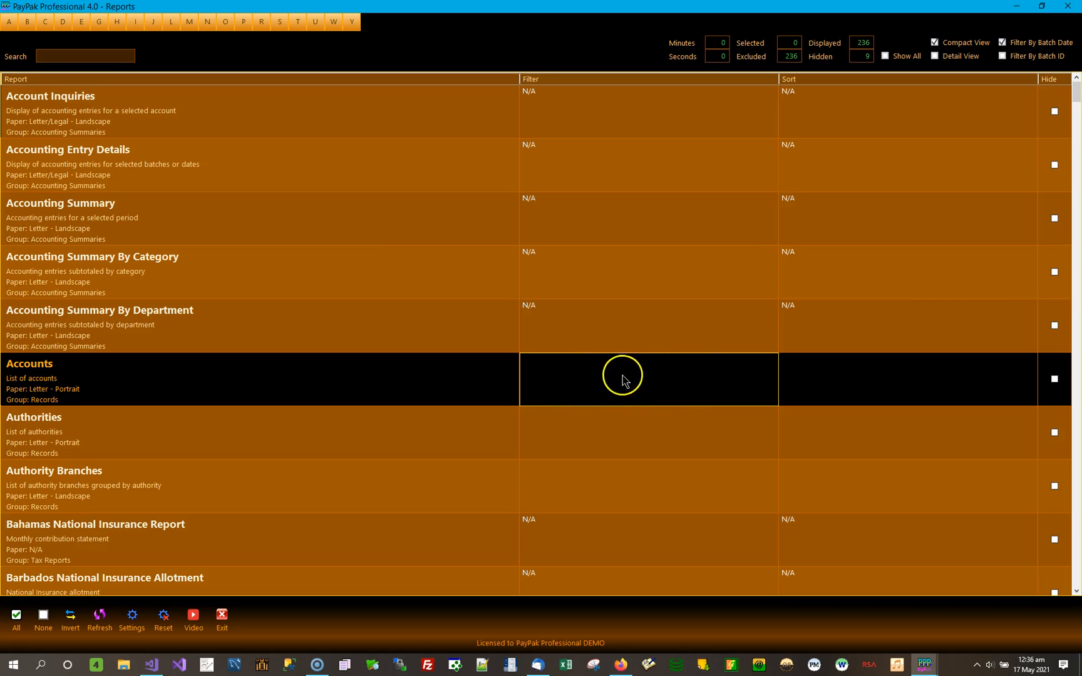
click(799, 381)
click(666, 392)
click(158, 390)
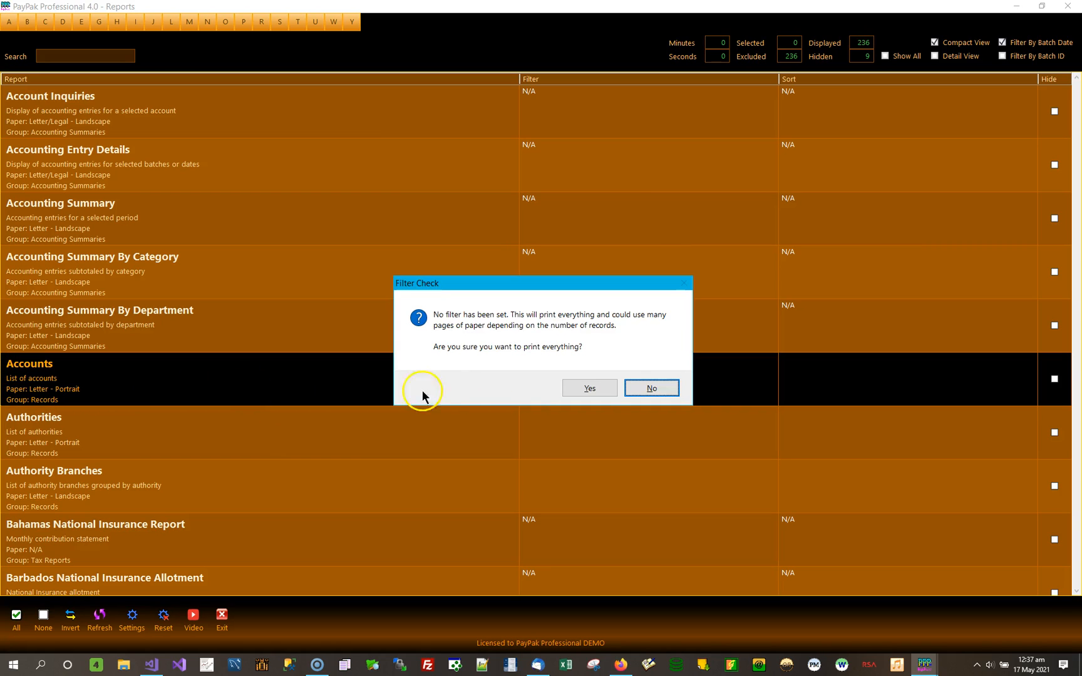
click(590, 388)
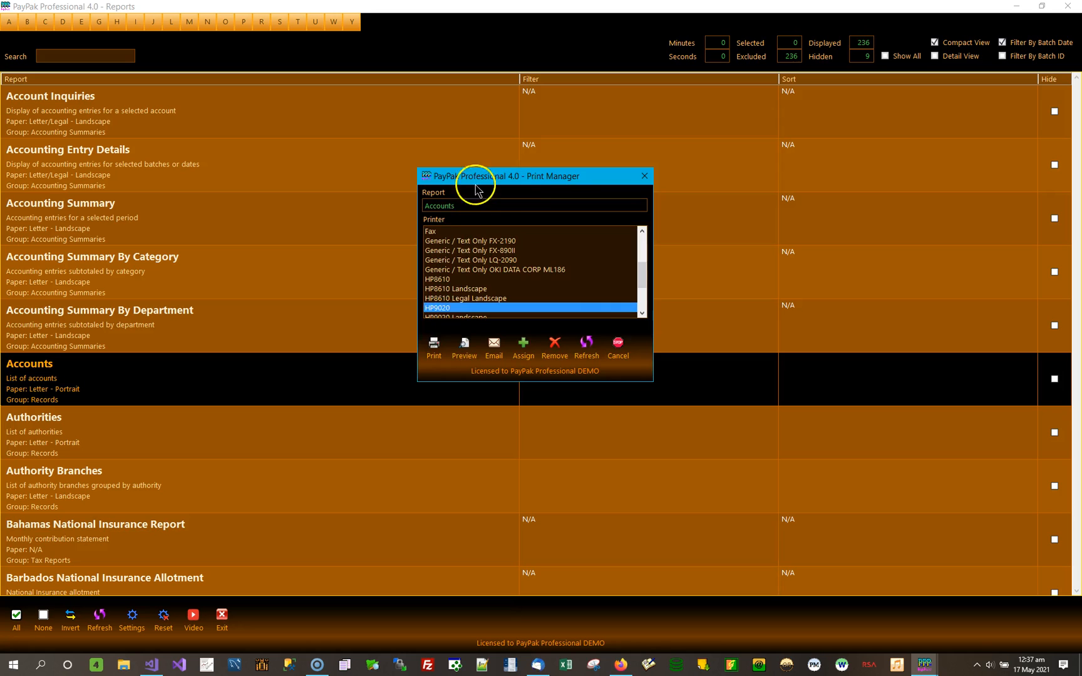
click(464, 349)
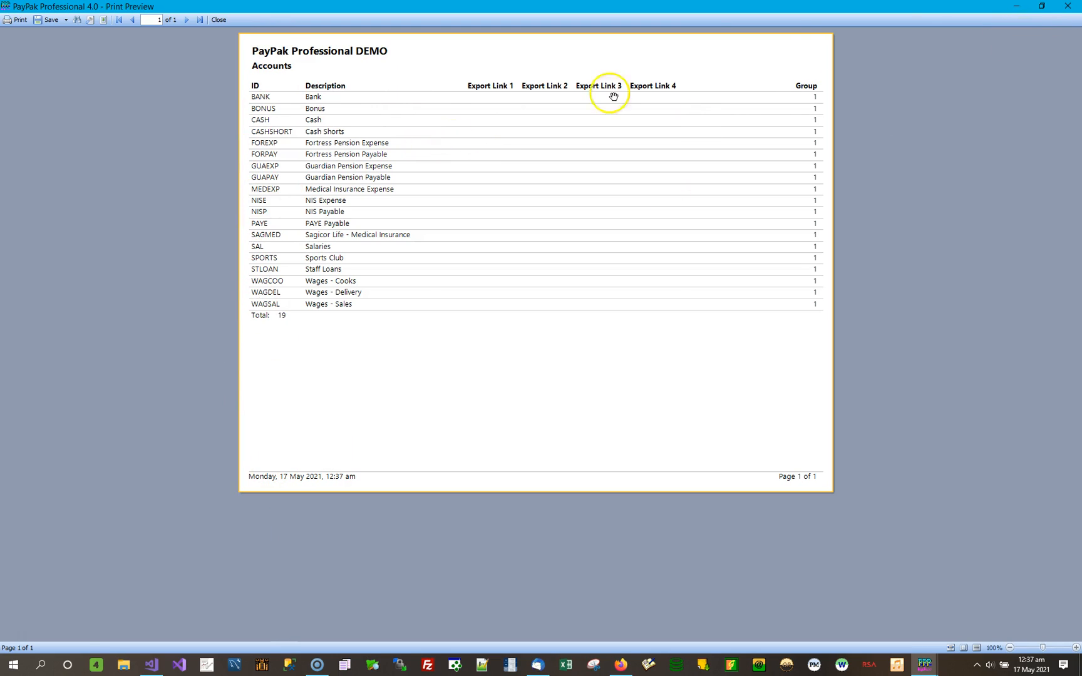
click(1068, 7)
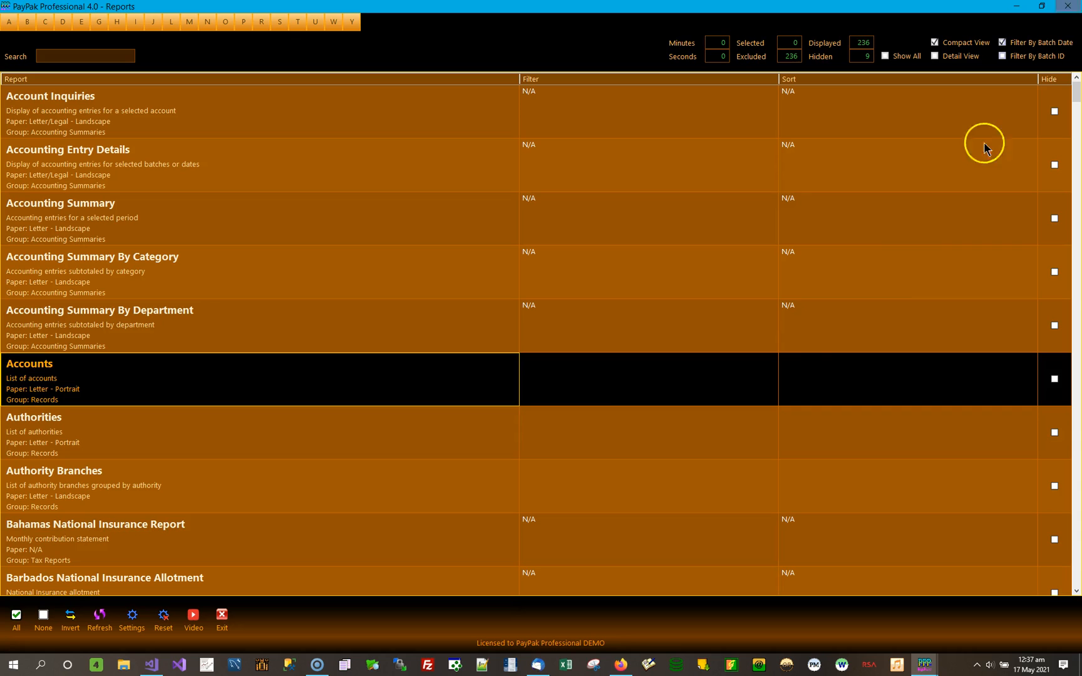
Save and apply a filter on the Accounts report so that the account Description includes "wages".
click(589, 380)
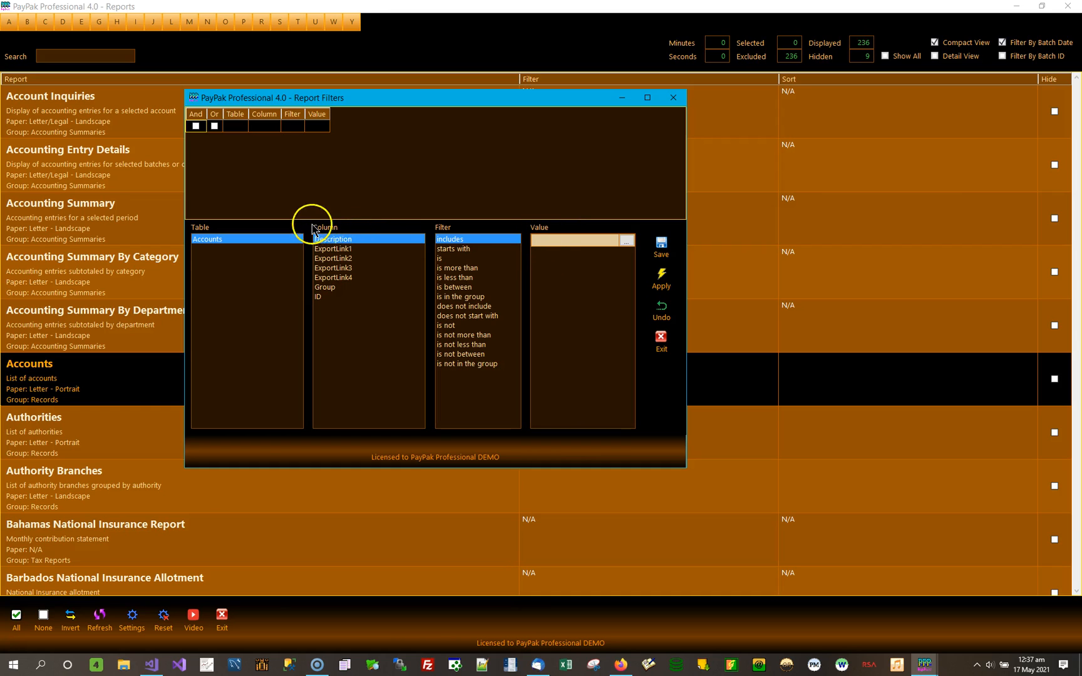
click(559, 242)
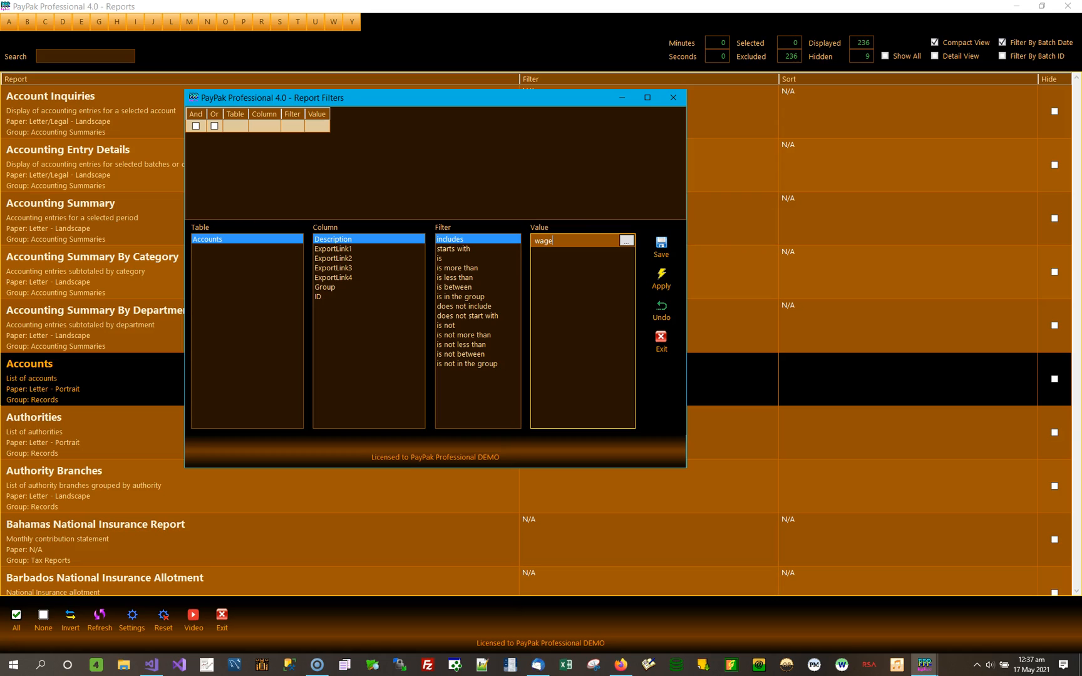
click(663, 246)
click(666, 281)
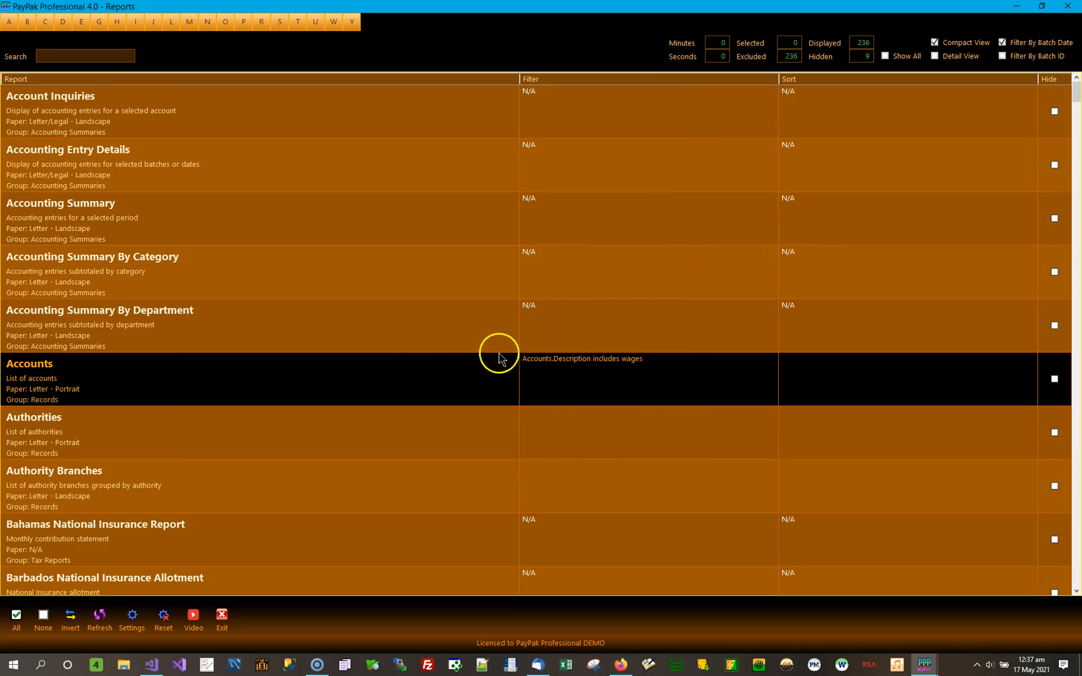
Preview the Accounts report with the wages filter applied and close the preview.
double_click(170, 384)
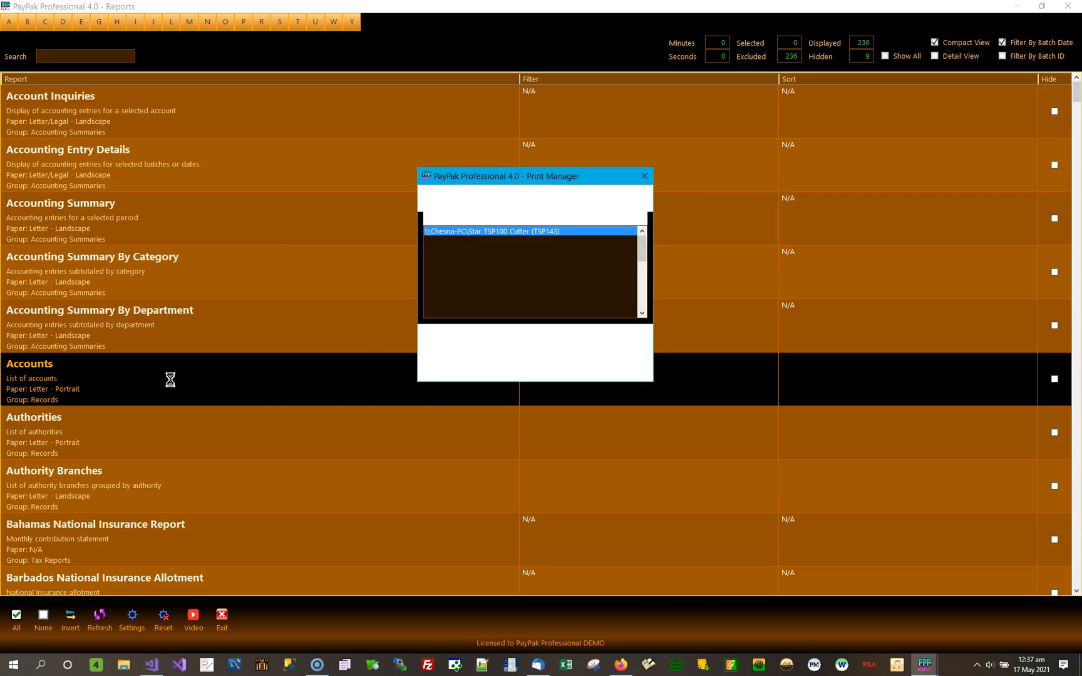
click(464, 345)
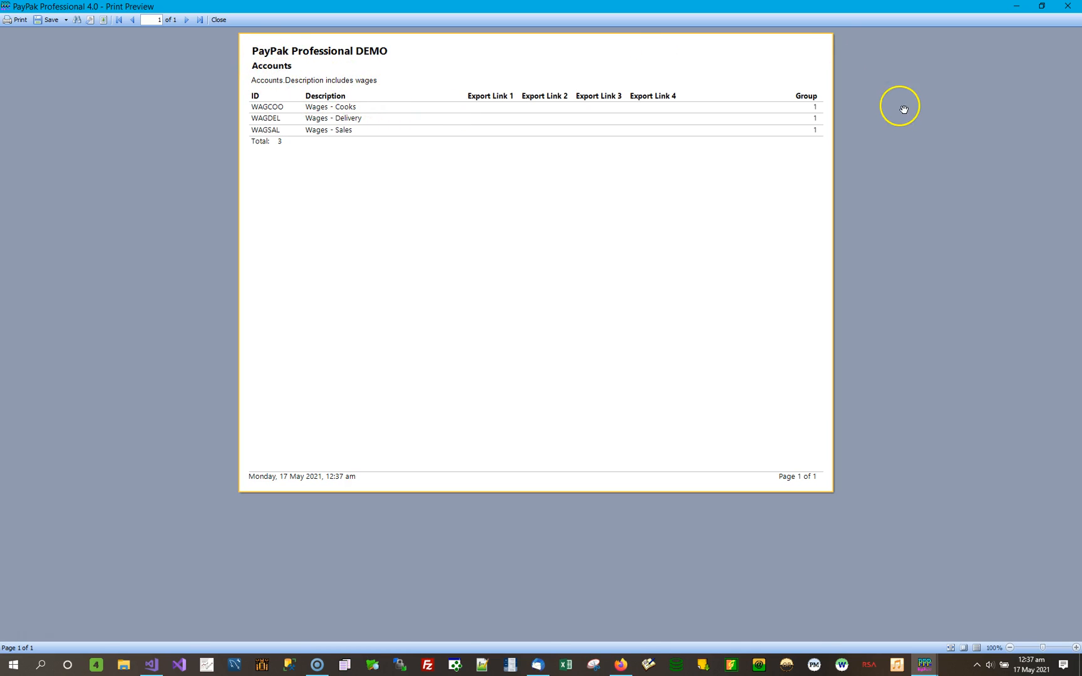
click(1069, 7)
Review the filter settings of the Accounts report and close them without changing anything.
click(647, 394)
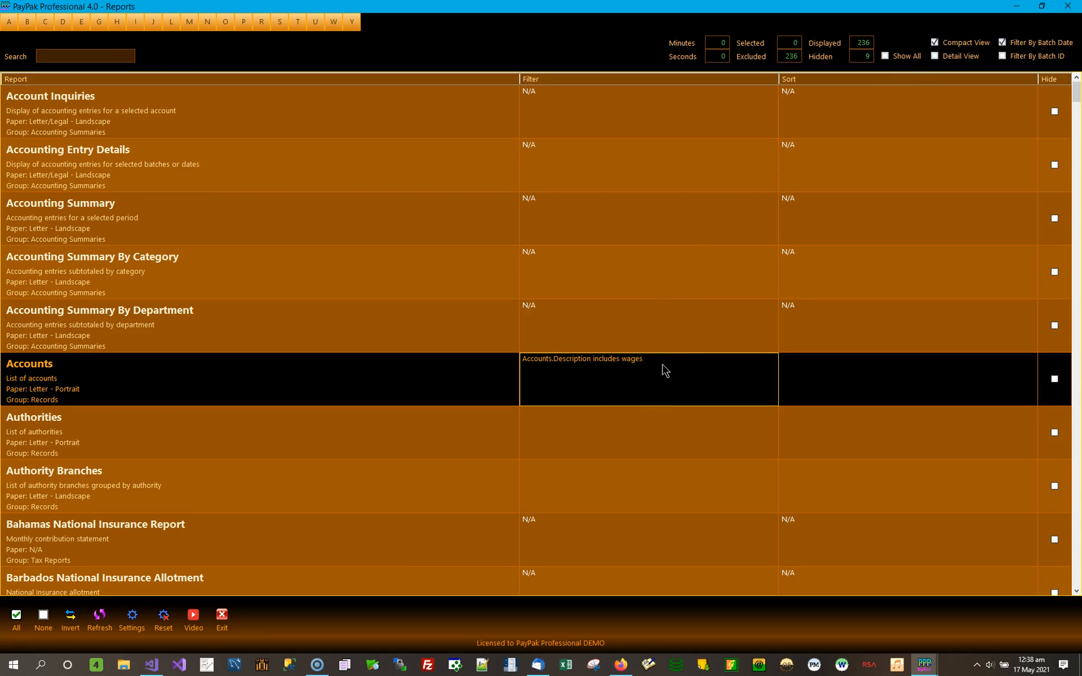
double_click(648, 396)
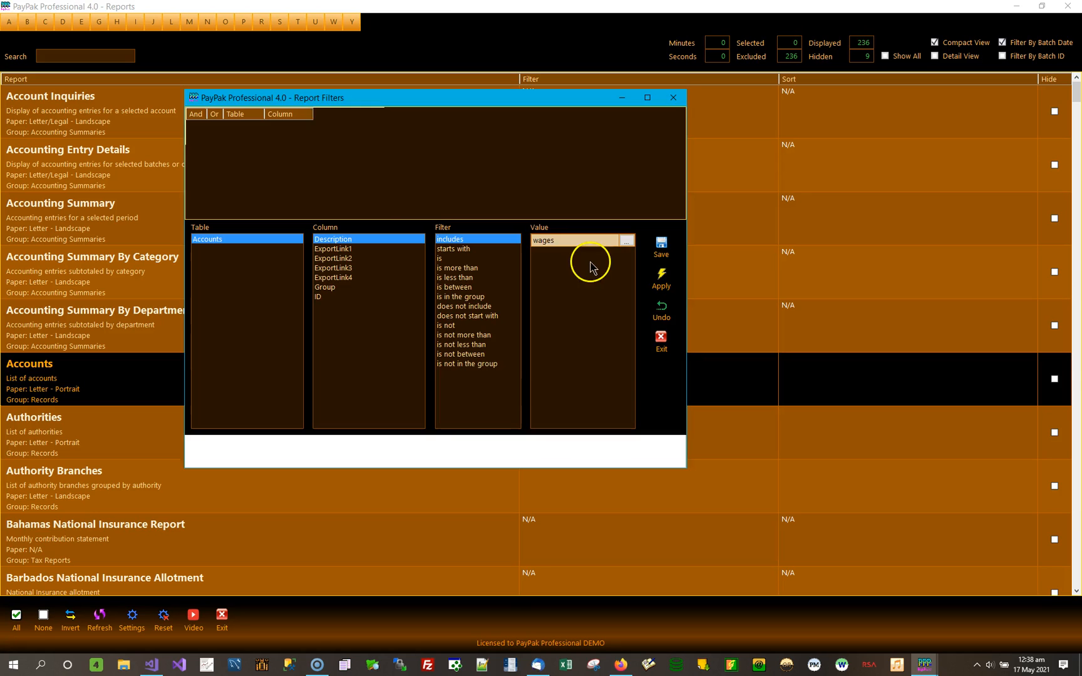
click(673, 97)
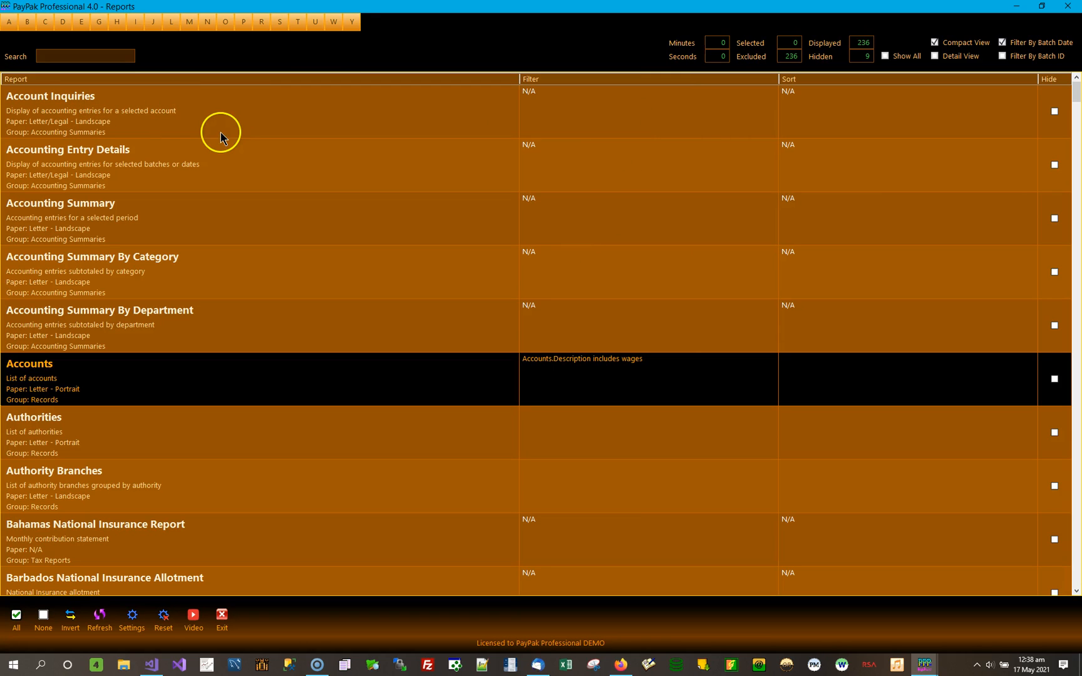
Open the Account Inquiries report and display the entries of the first account, BANK, without date limits.
click(127, 113)
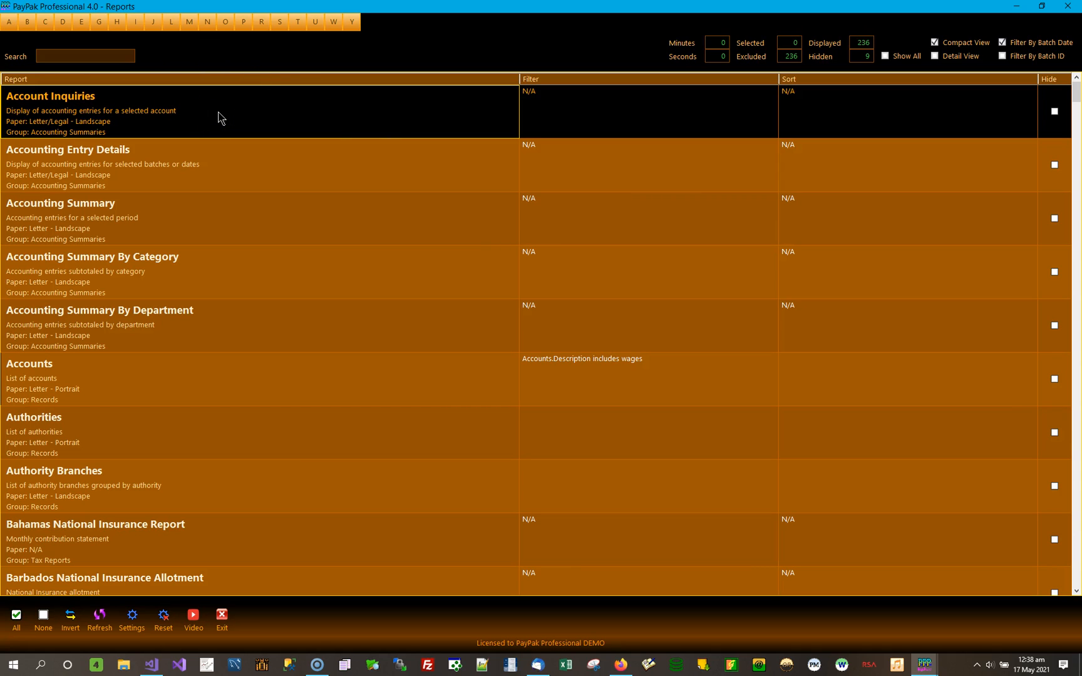
double_click(349, 133)
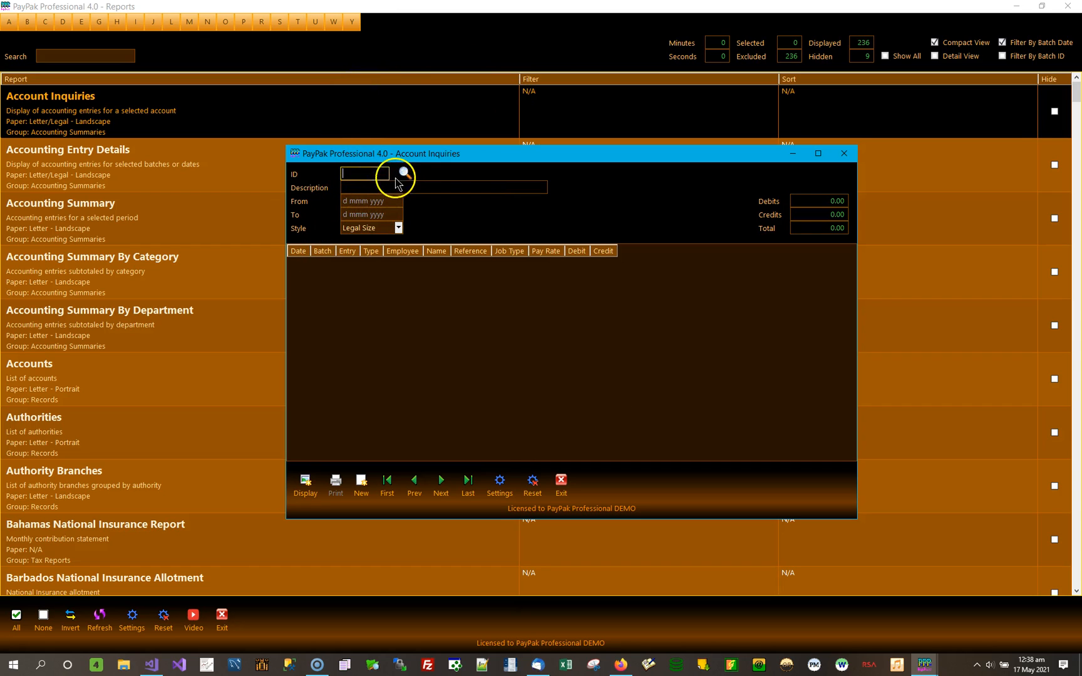
click(363, 201)
click(358, 214)
click(362, 198)
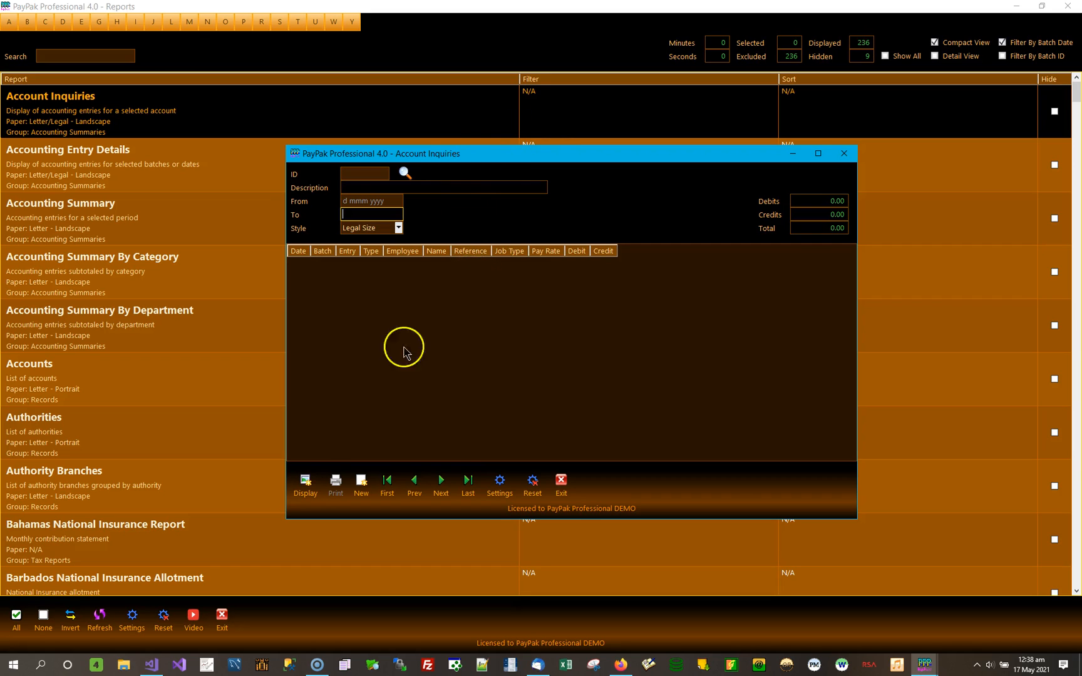
click(391, 484)
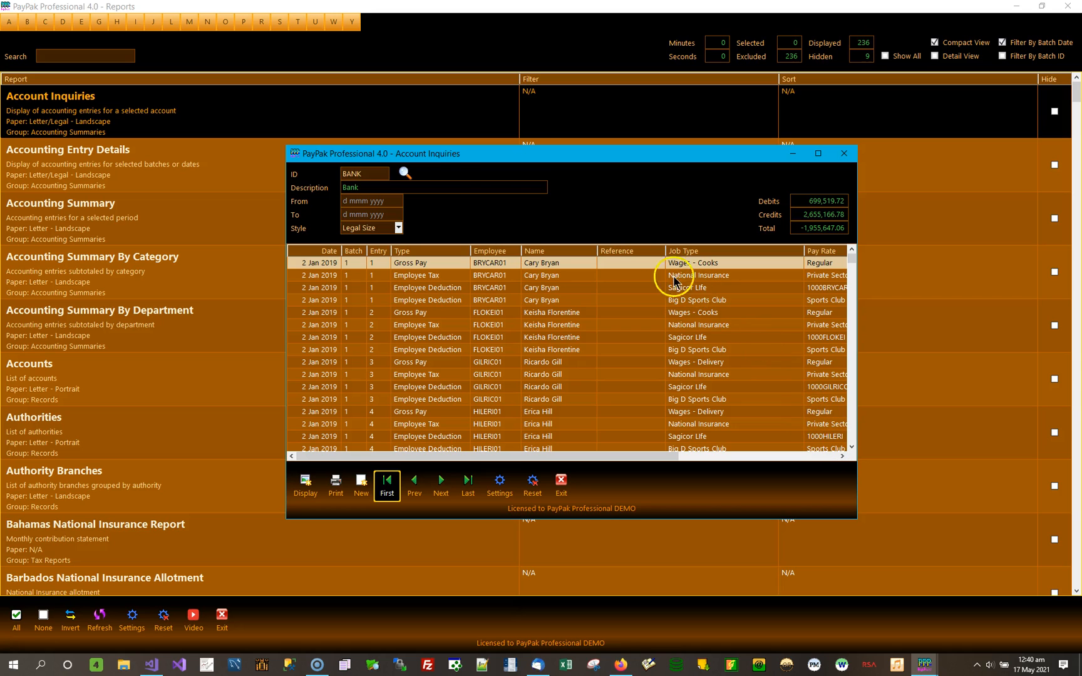
Reposition the Account Inquiries window and look through the BANK account's entries to the most recent ones.
drag(531, 150, 397, 114)
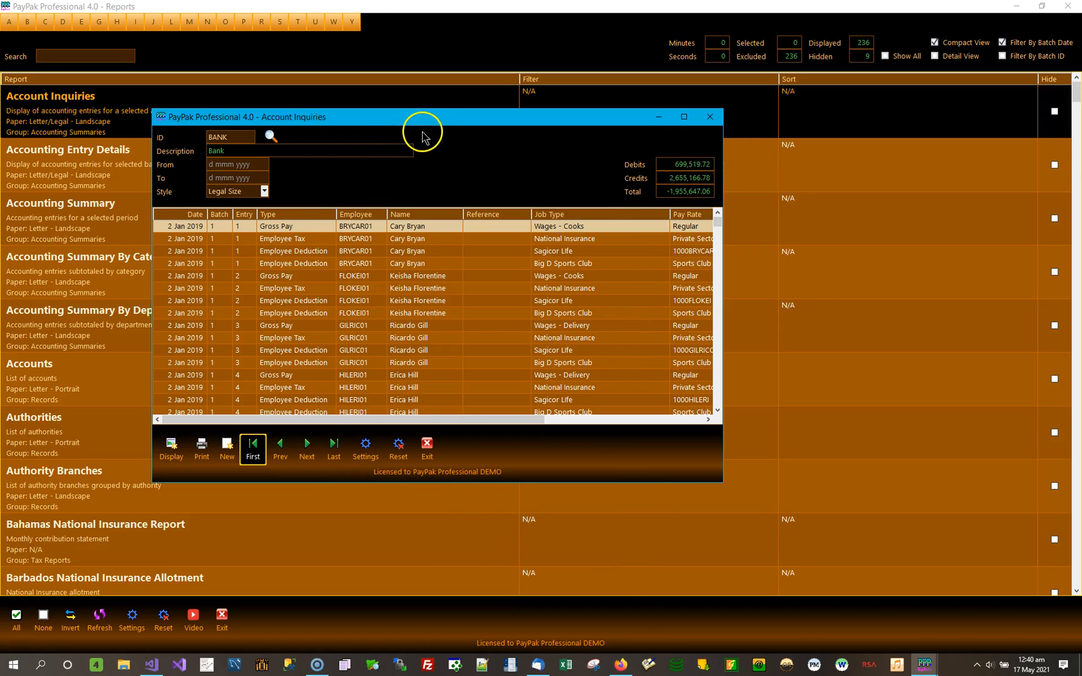
drag(423, 117, 708, 184)
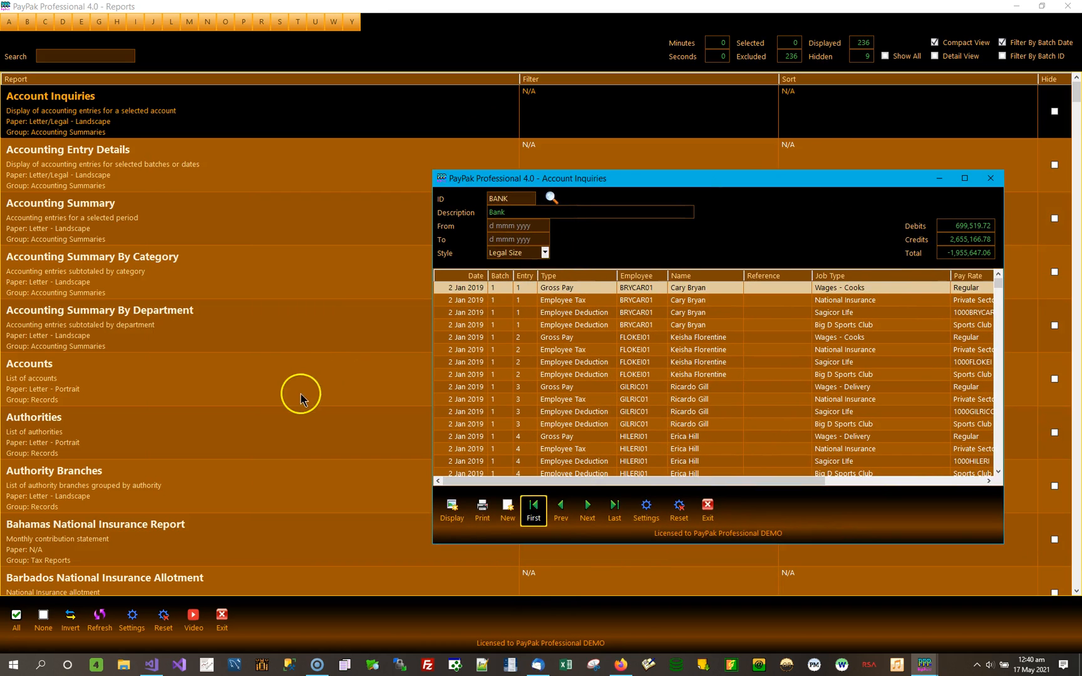
drag(807, 185, 735, 142)
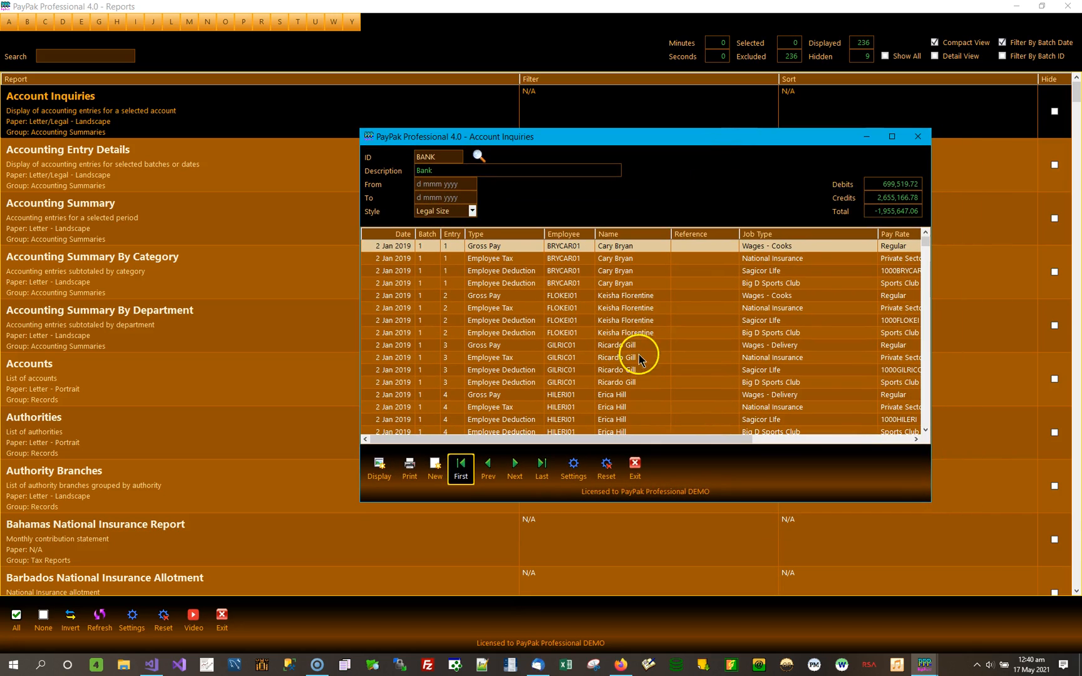
click(444, 198)
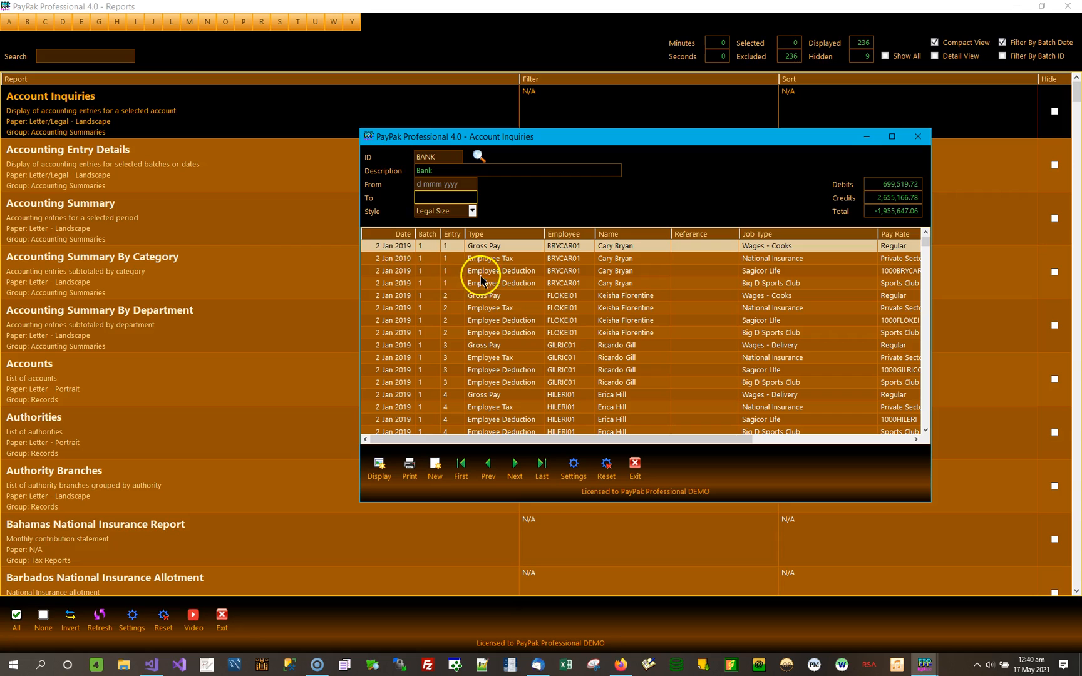
click(385, 248)
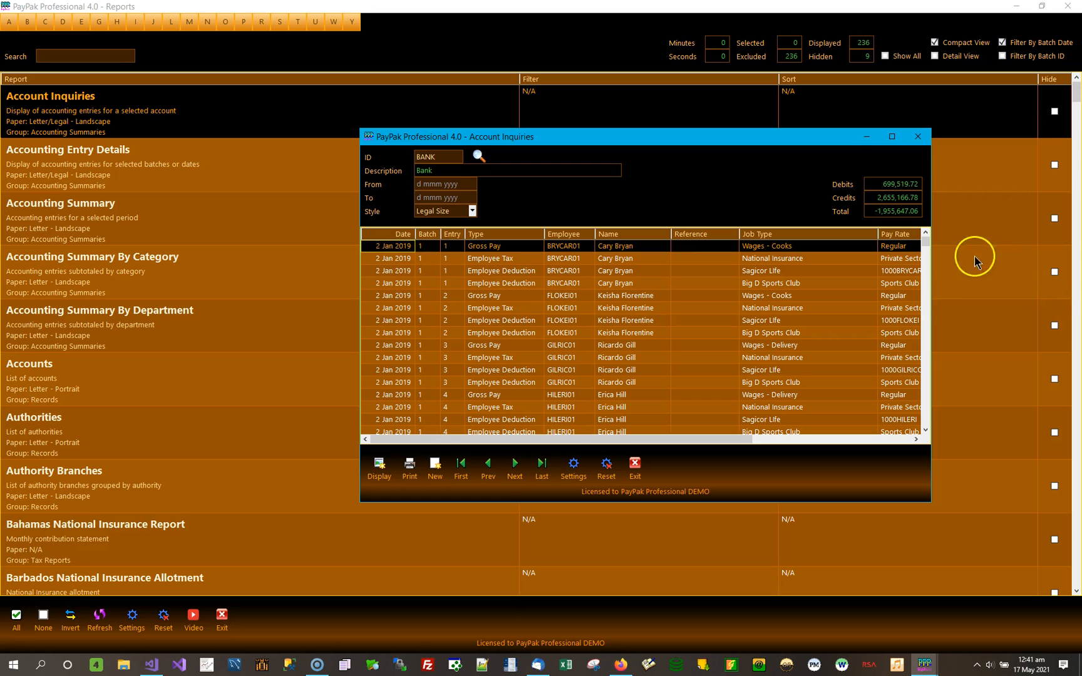
drag(924, 239, 930, 433)
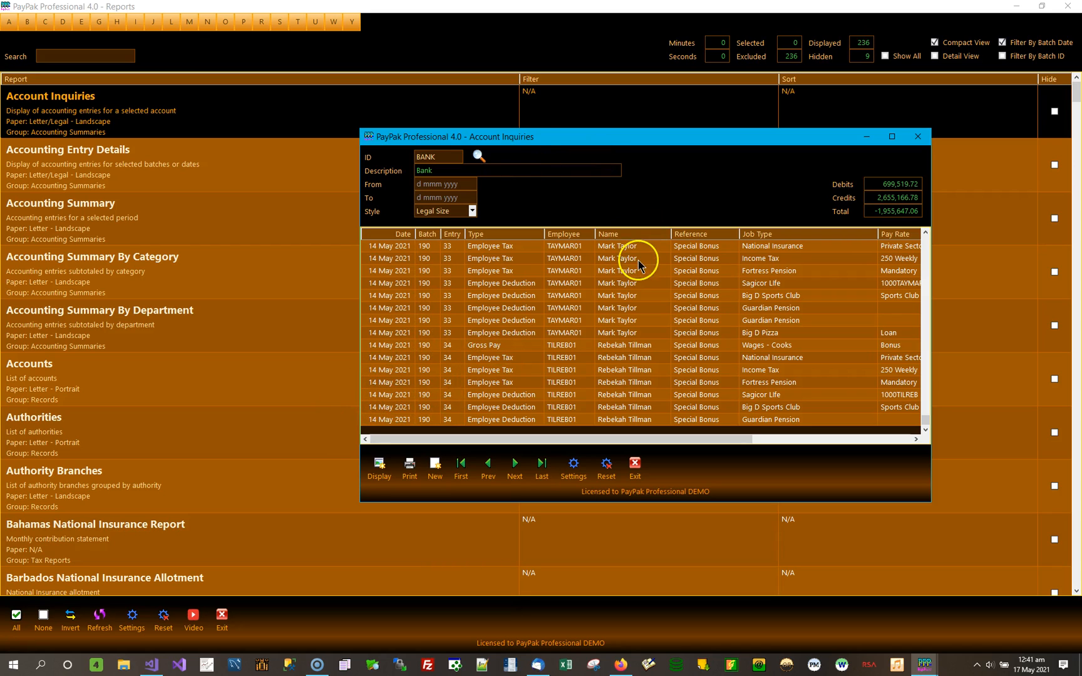
Limit the BANK account inquiry to 1 May 2021 through 15 May 2021 and display its entries.
click(461, 186)
double_click(460, 186)
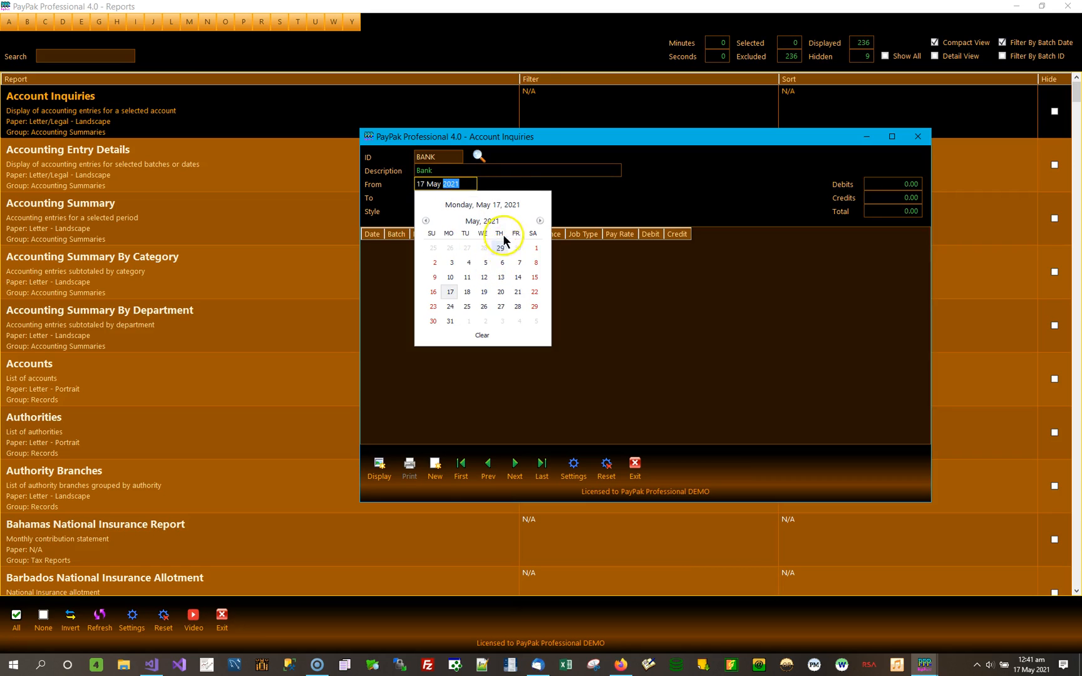
click(537, 248)
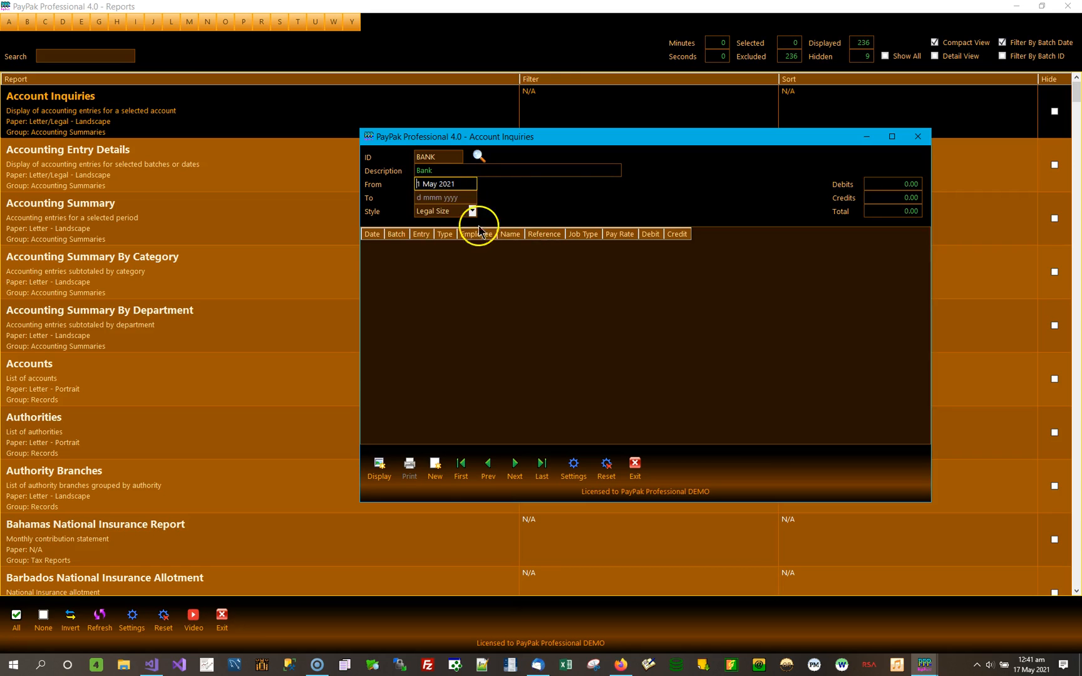
click(449, 197)
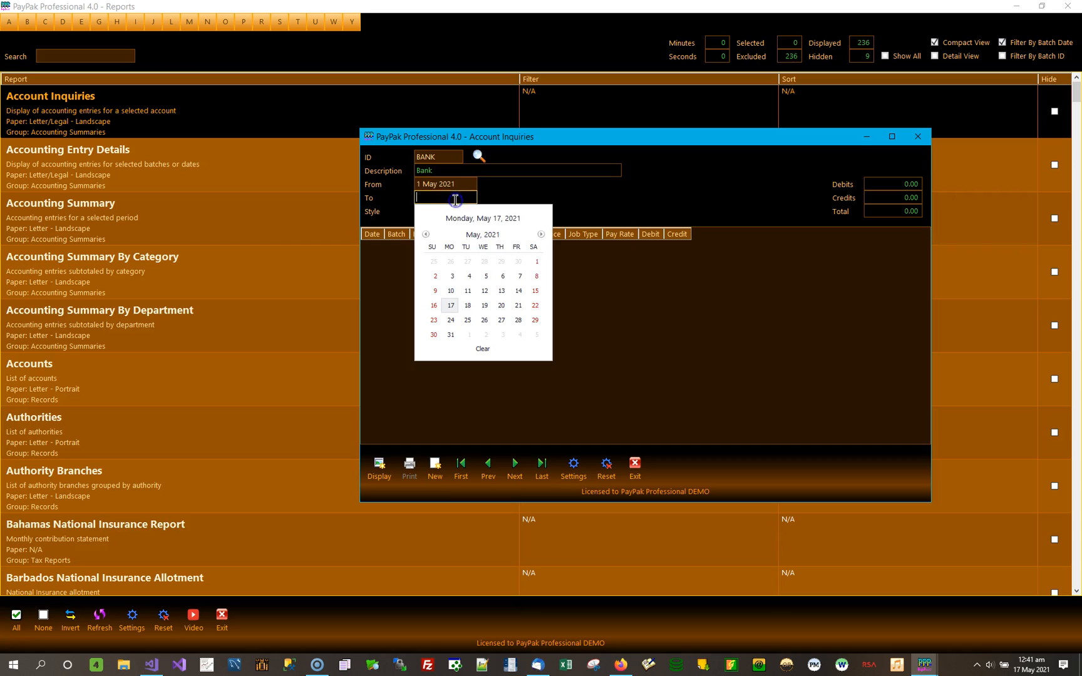
click(534, 291)
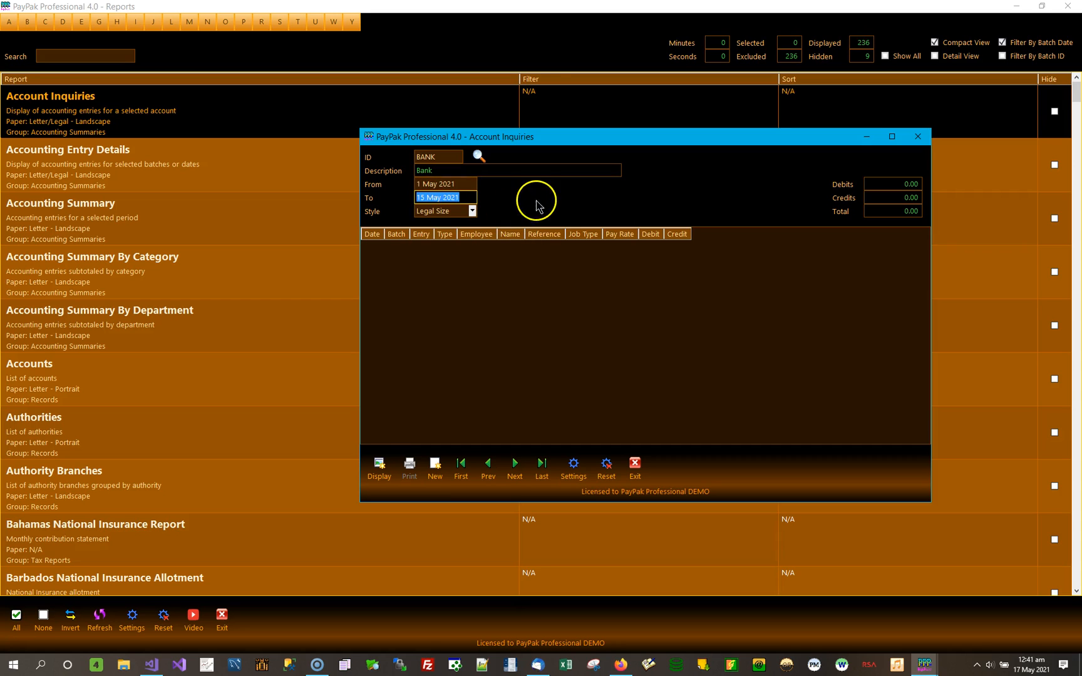
click(379, 466)
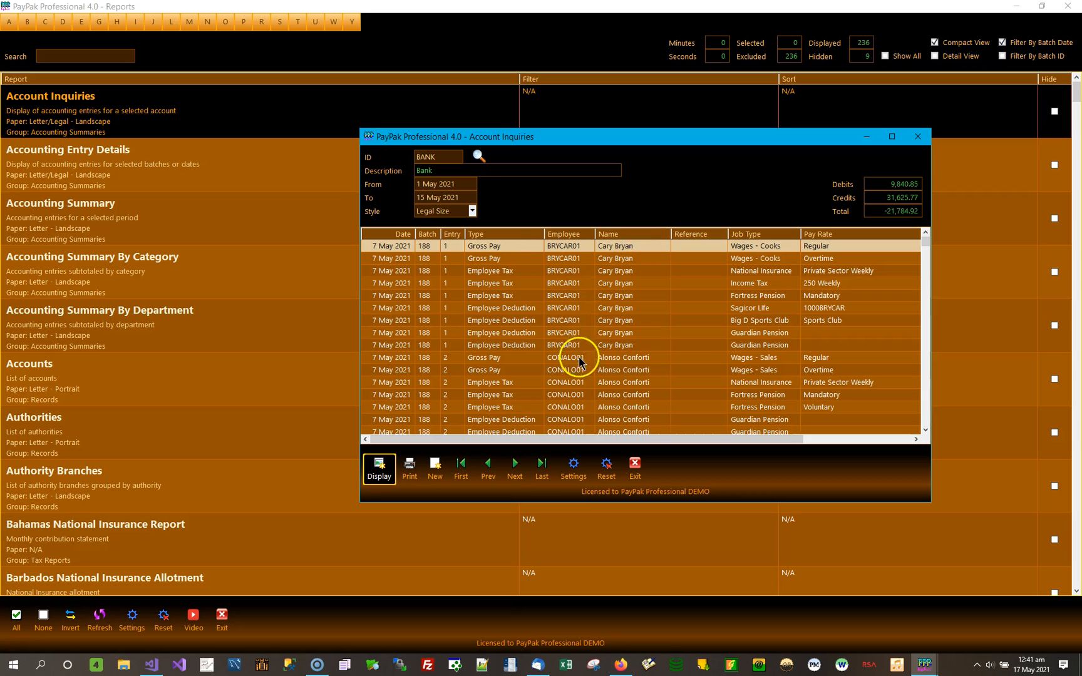
Look through the BANK account's entries for the chosen date range, and close the Account Inquiries window.
scroll(670, 346, down, 5)
scroll(670, 344, down, 20)
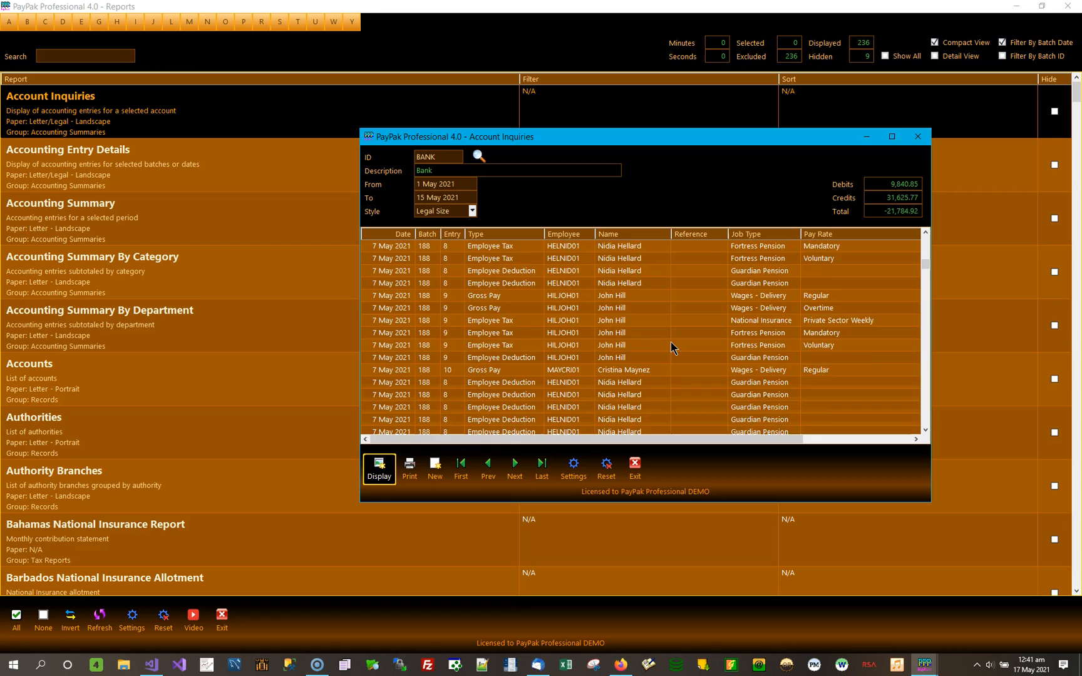
scroll(671, 343, down, 20)
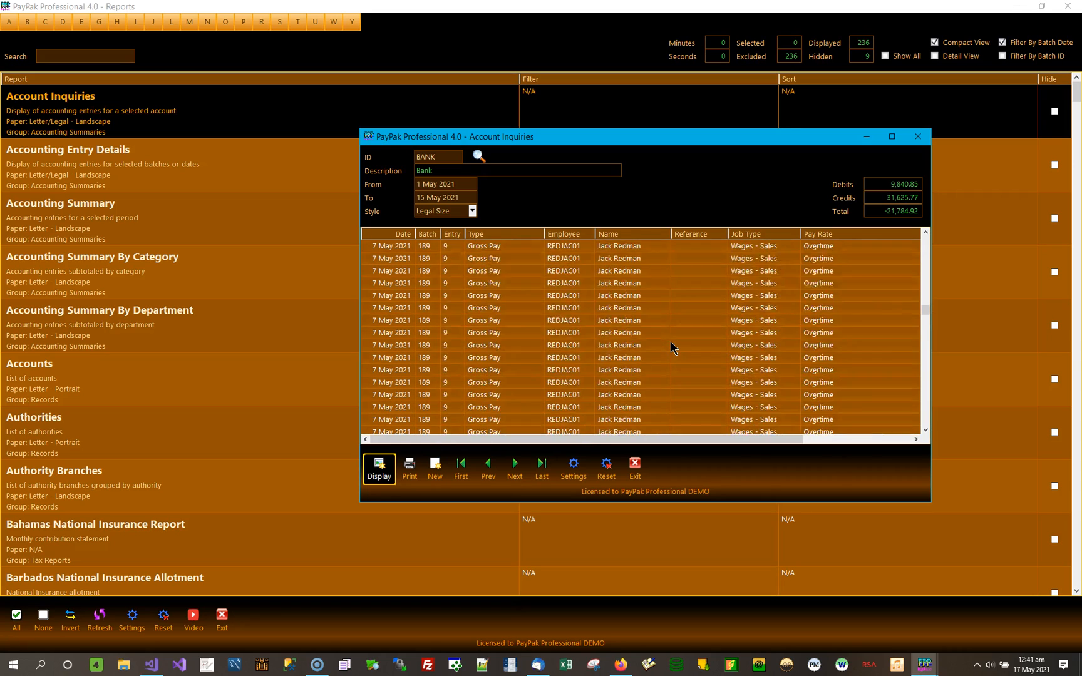
scroll(671, 342, down, 8)
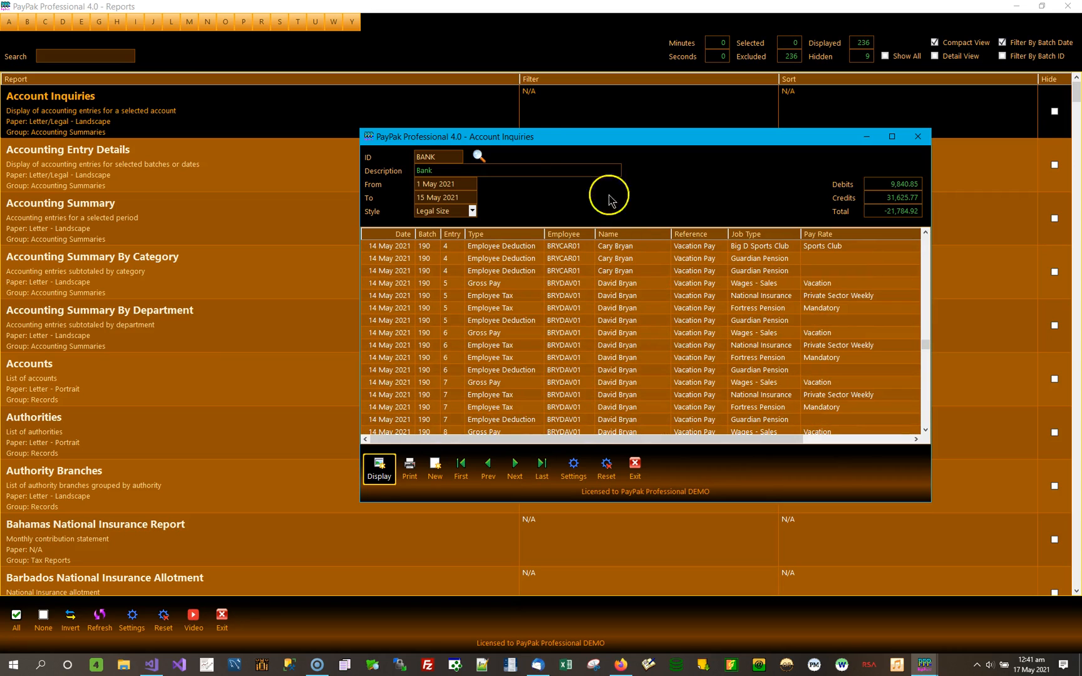
drag(545, 145, 254, 105)
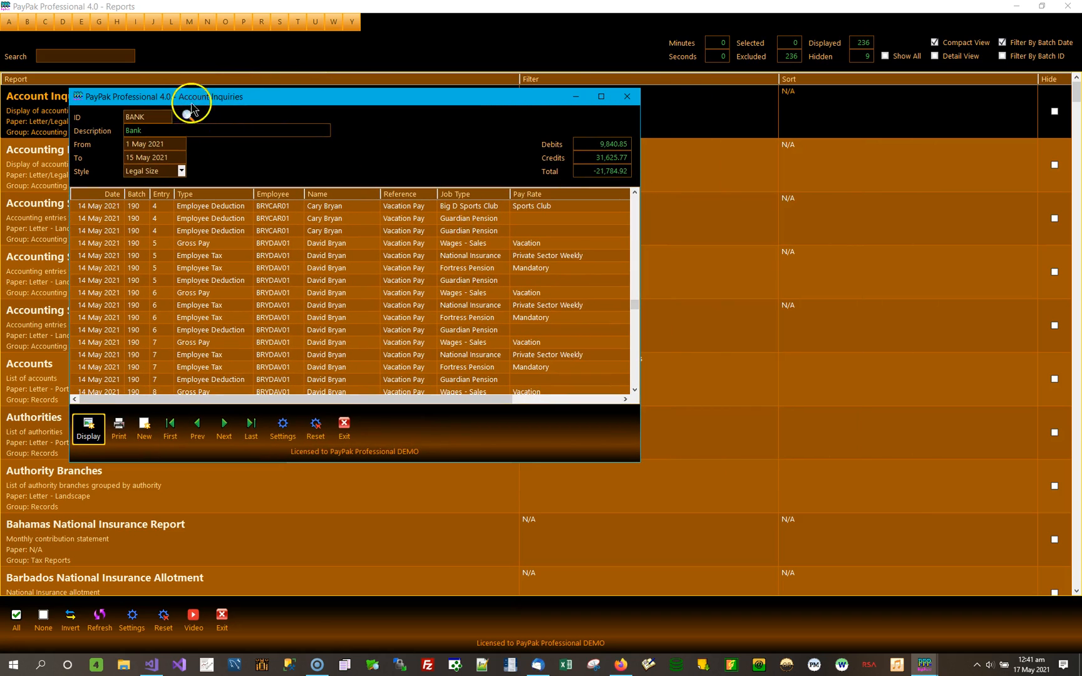
drag(222, 103, 329, 171)
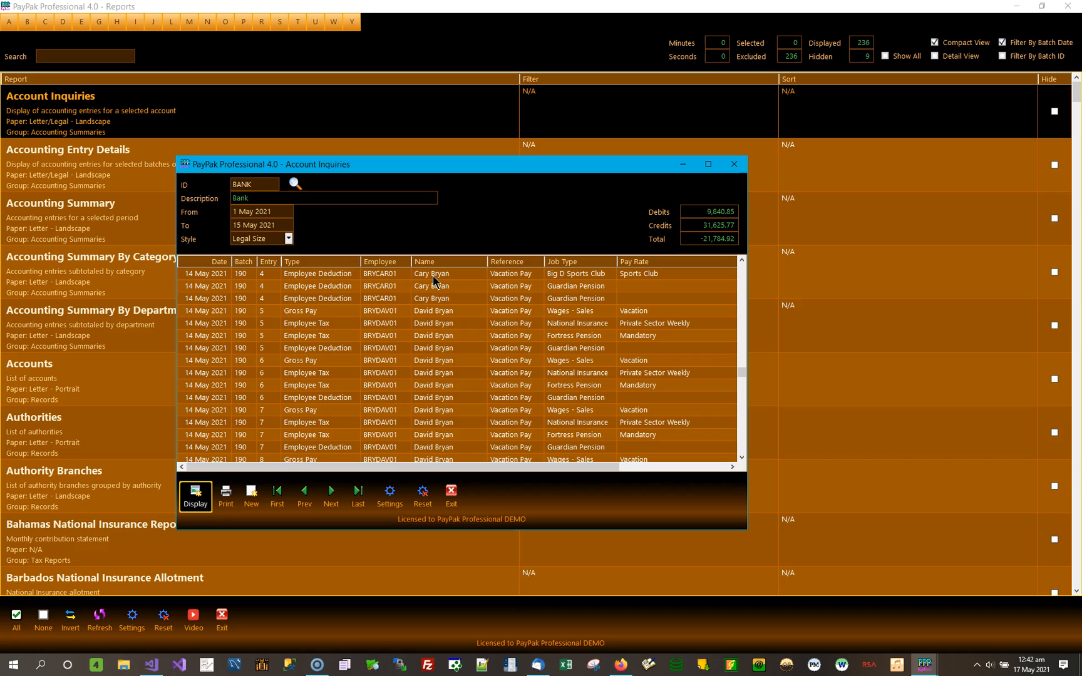
click(418, 269)
drag(495, 165, 614, 150)
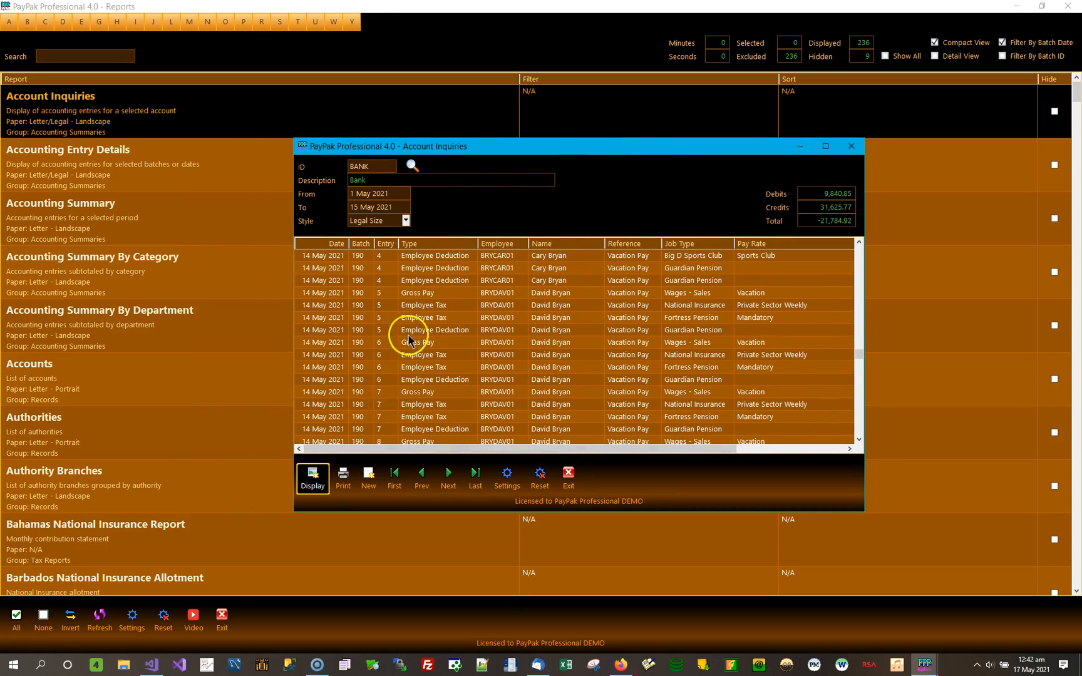
click(850, 148)
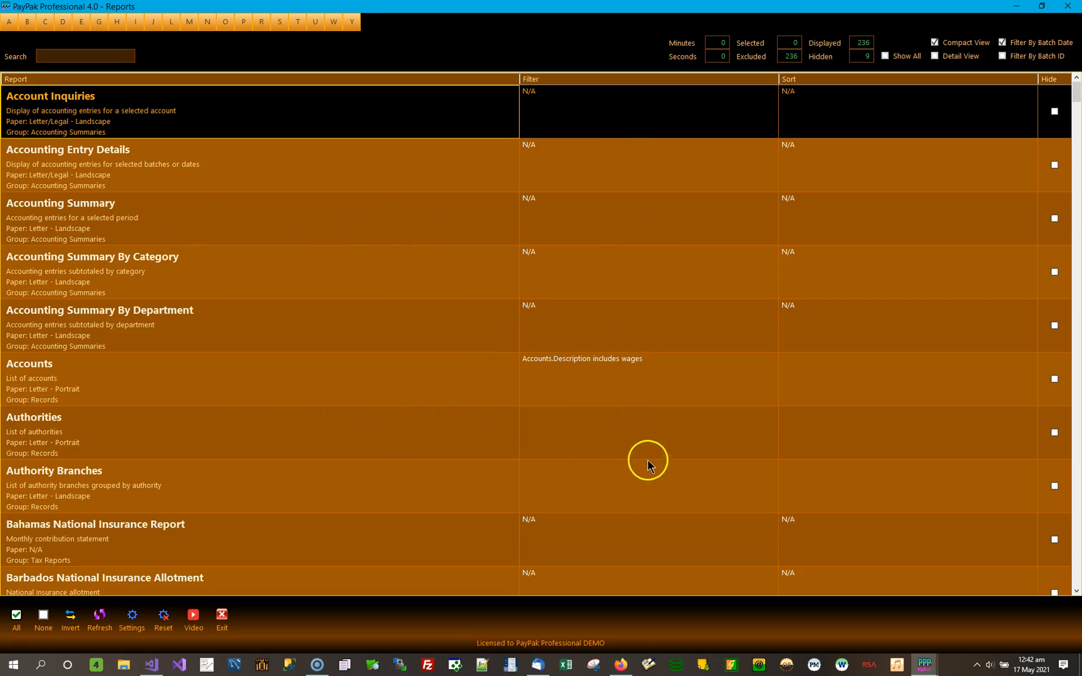
Compare the Accounts report's filter setting with those of Account Inquiries and Accounting Entry Details.
click(662, 369)
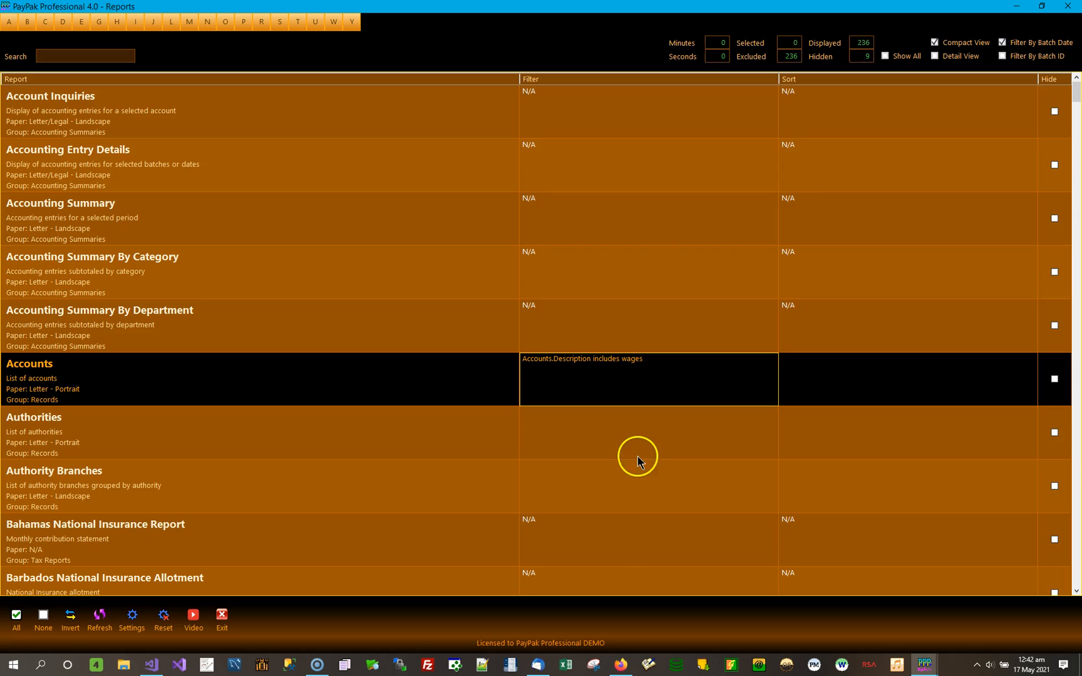
scroll(628, 547, down, 2)
scroll(627, 548, down, 5)
scroll(628, 551, up, 7)
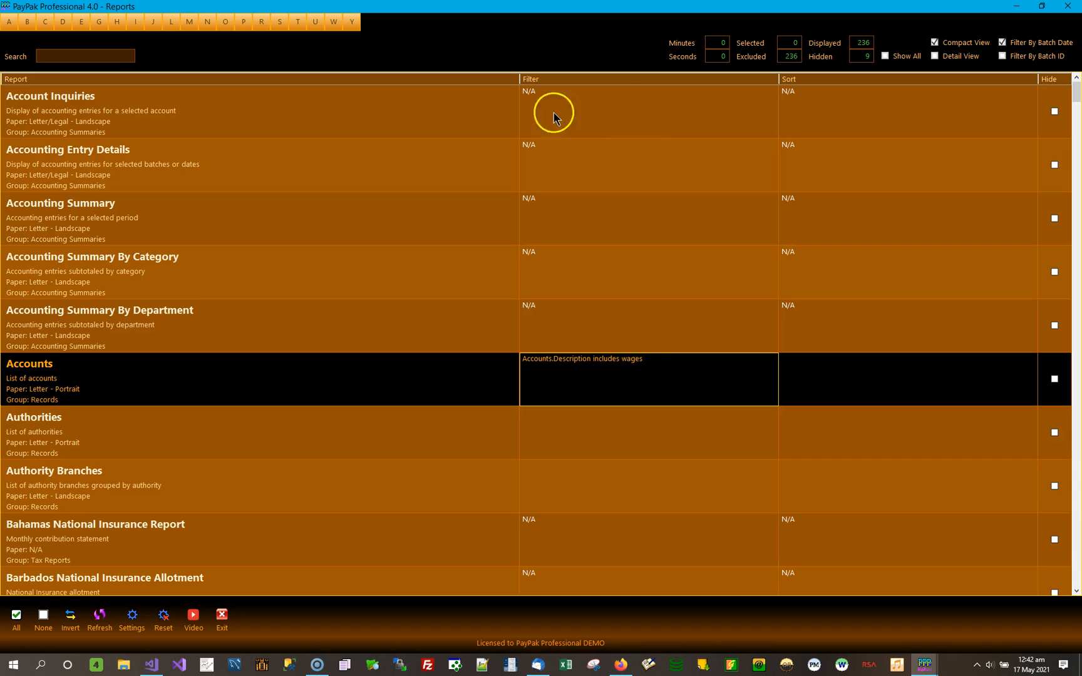
click(584, 119)
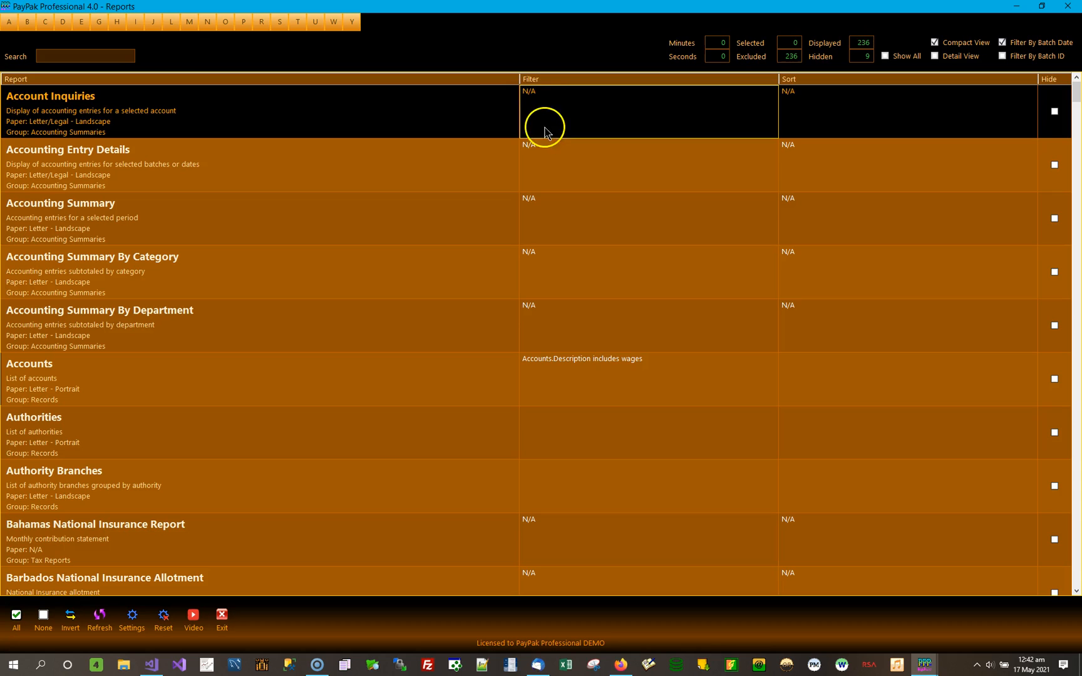
click(574, 173)
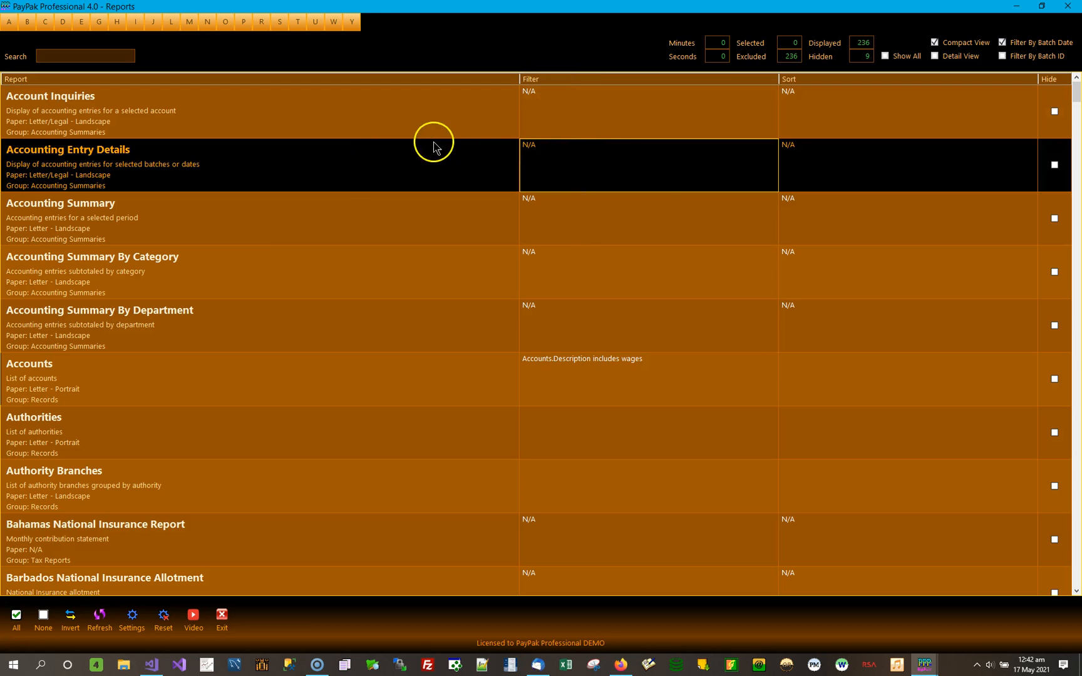
click(625, 112)
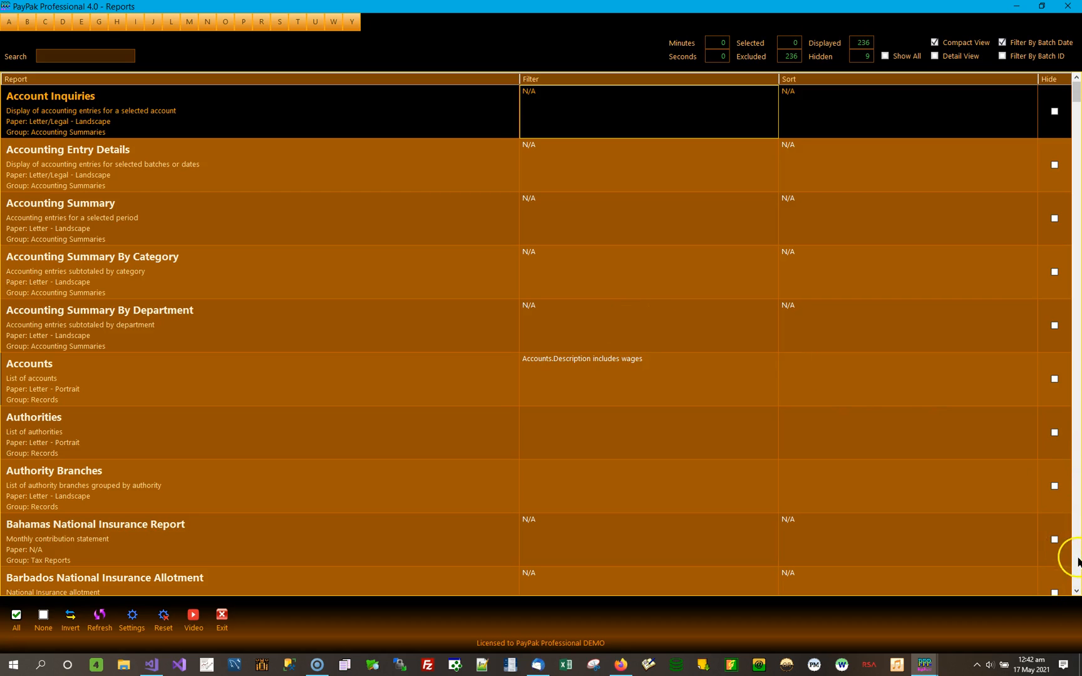
Find the Employees with No Gross Pay Lines report among the reports starting with E, open it and close it again.
click(83, 22)
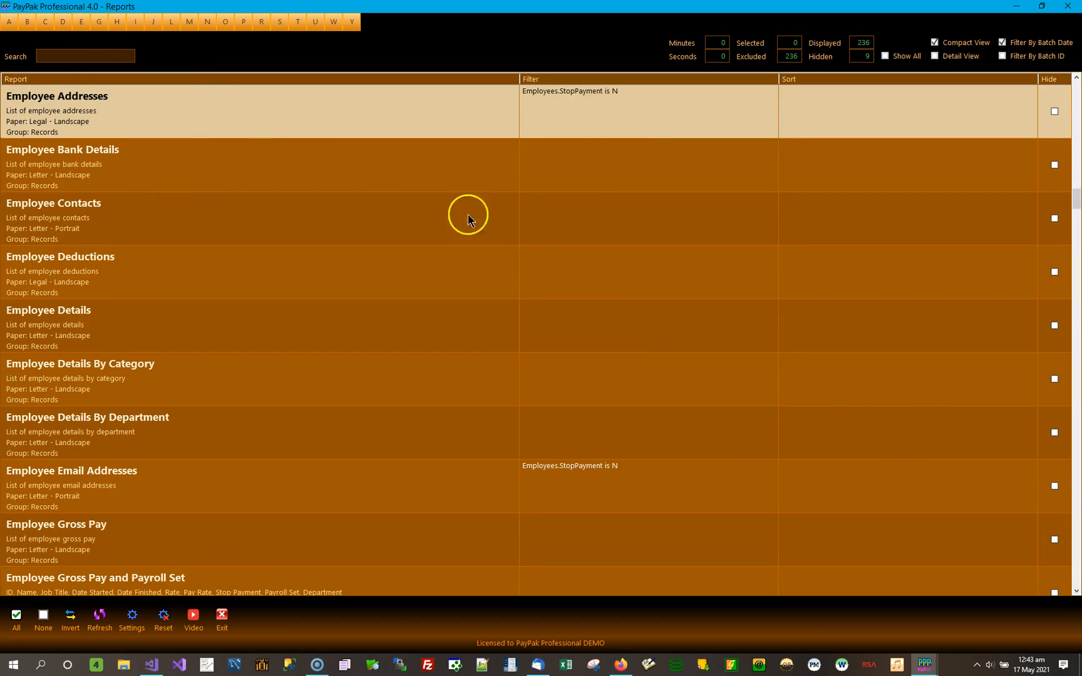
click(1076, 571)
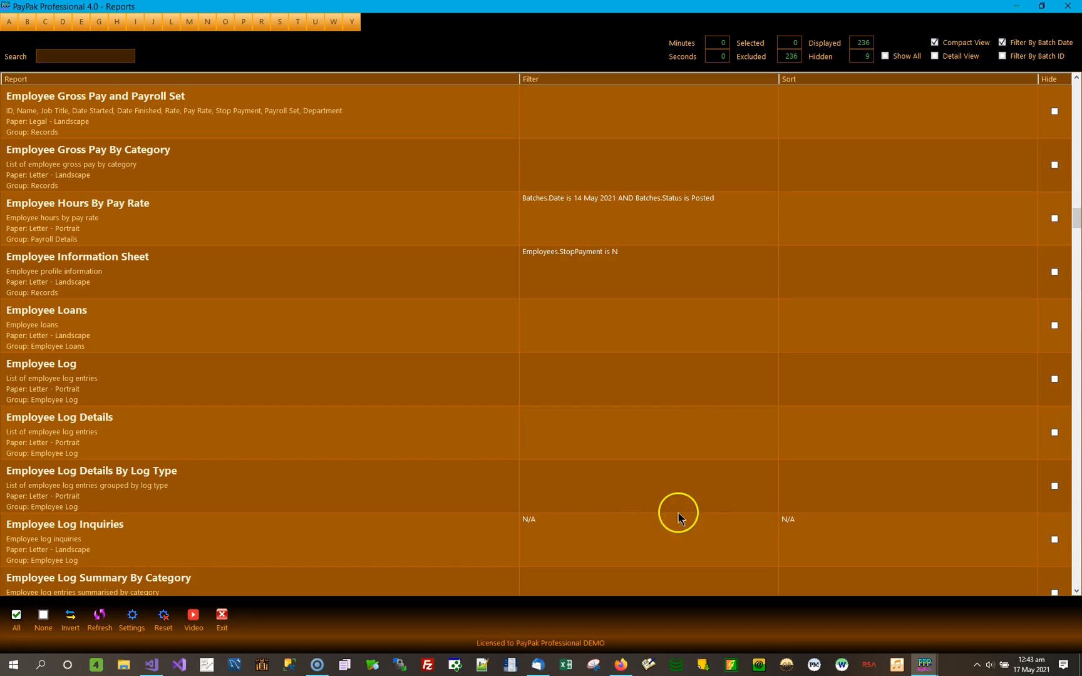
click(1075, 572)
click(1076, 574)
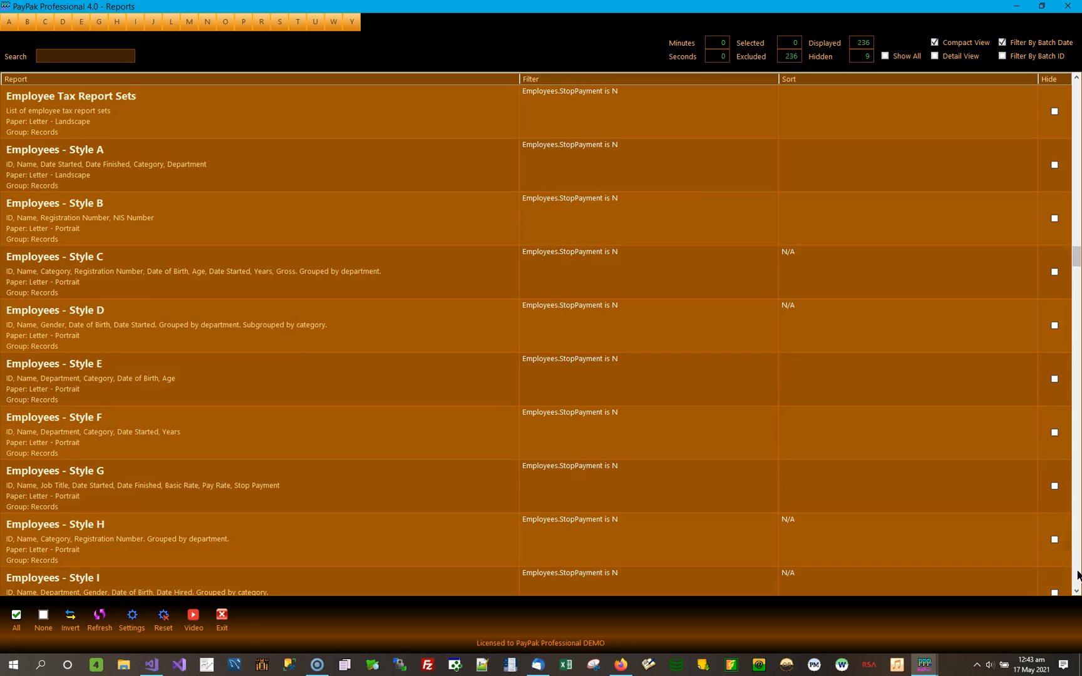
click(1076, 573)
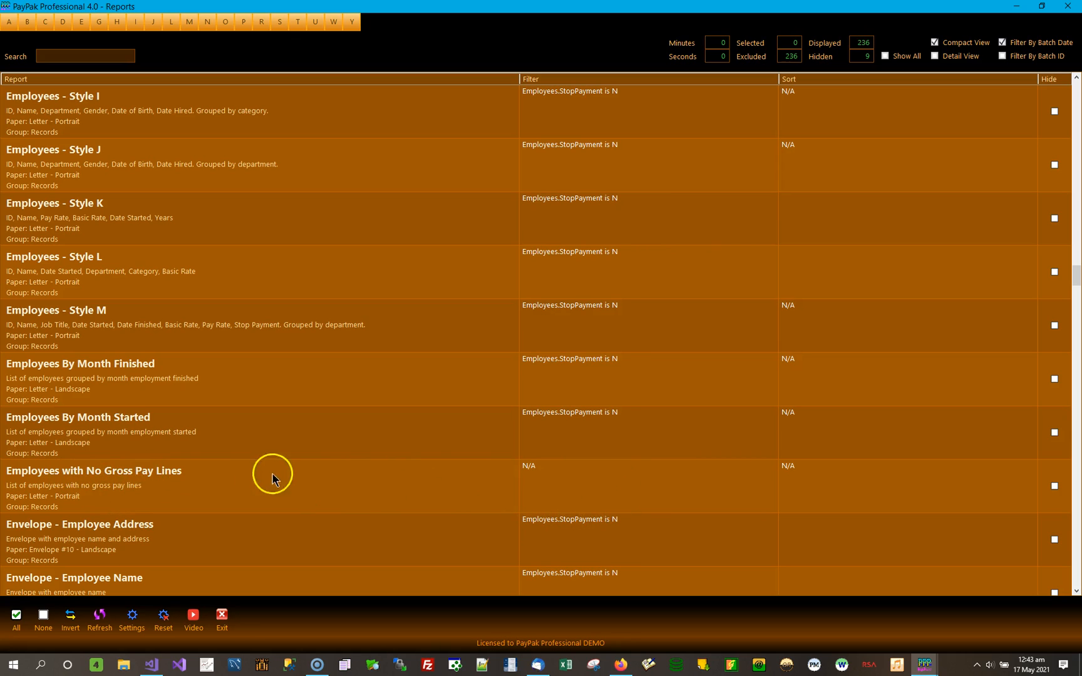
double_click(312, 487)
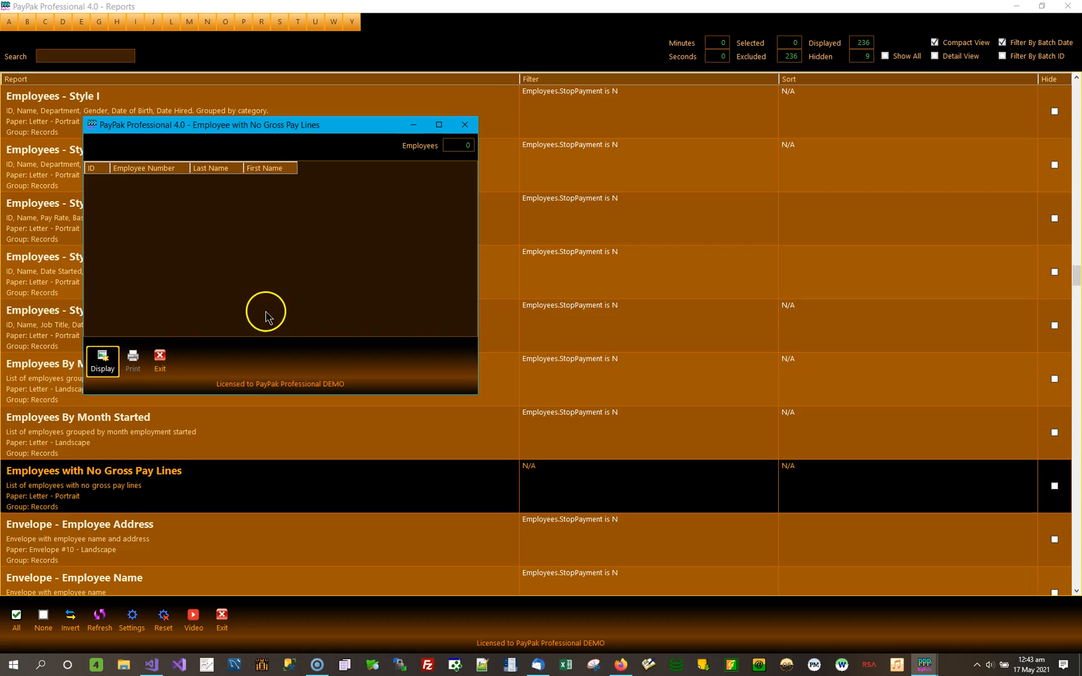
click(466, 124)
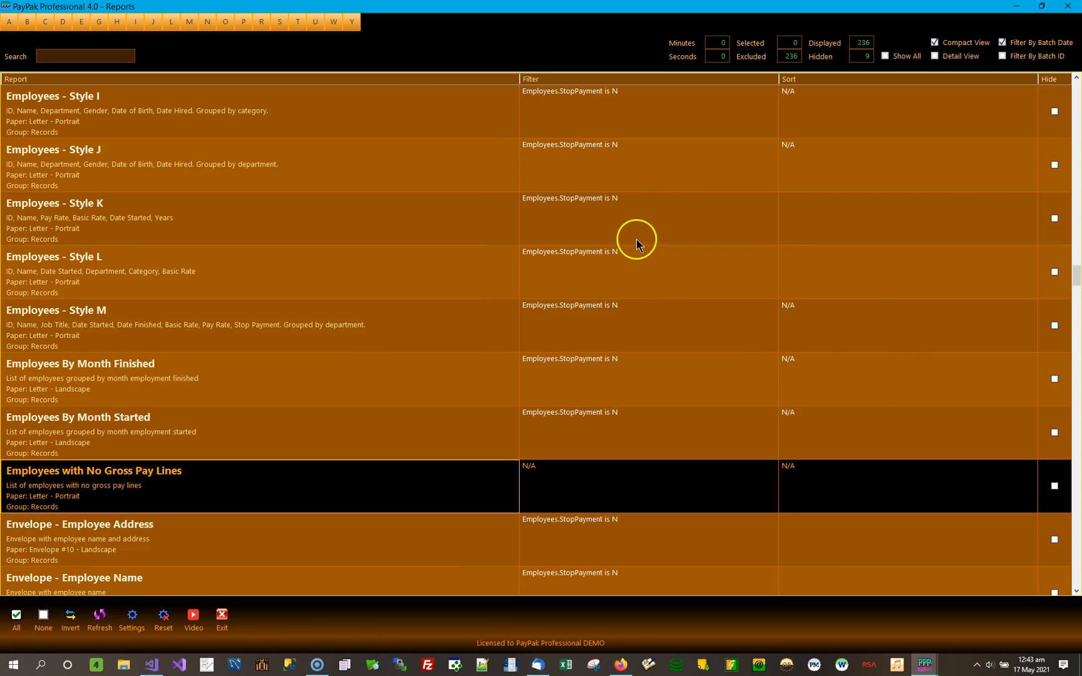
Browse further down the report list, then return to its beginning and check the sort setting of Accounting Summary By Department.
scroll(636, 242, down, 7)
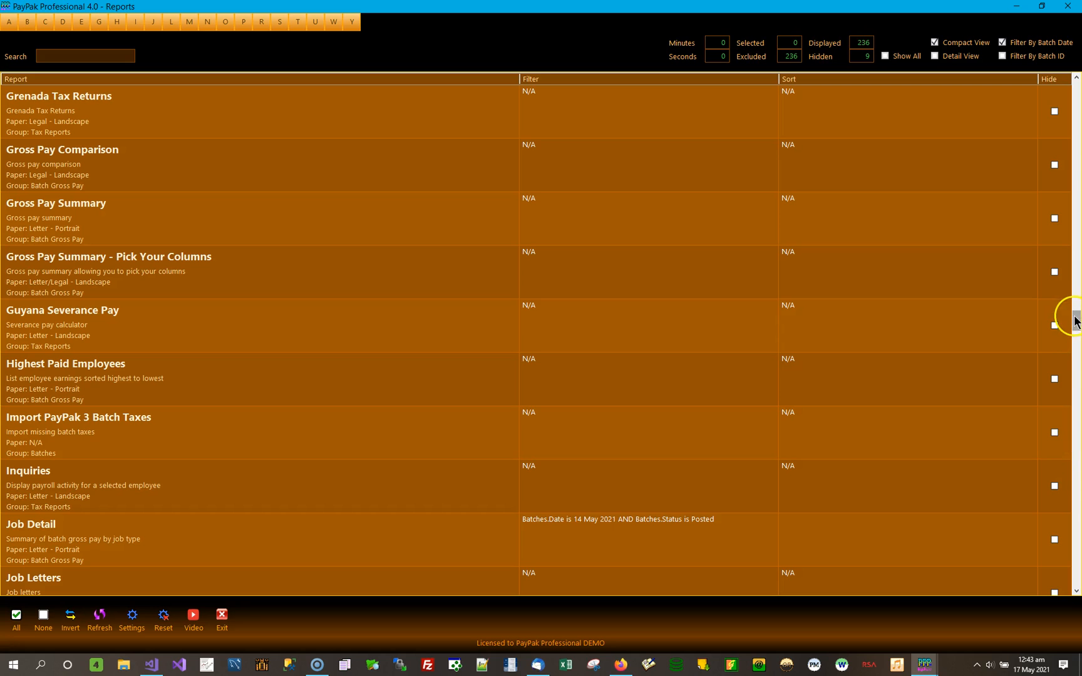
drag(1075, 320, 1075, 84)
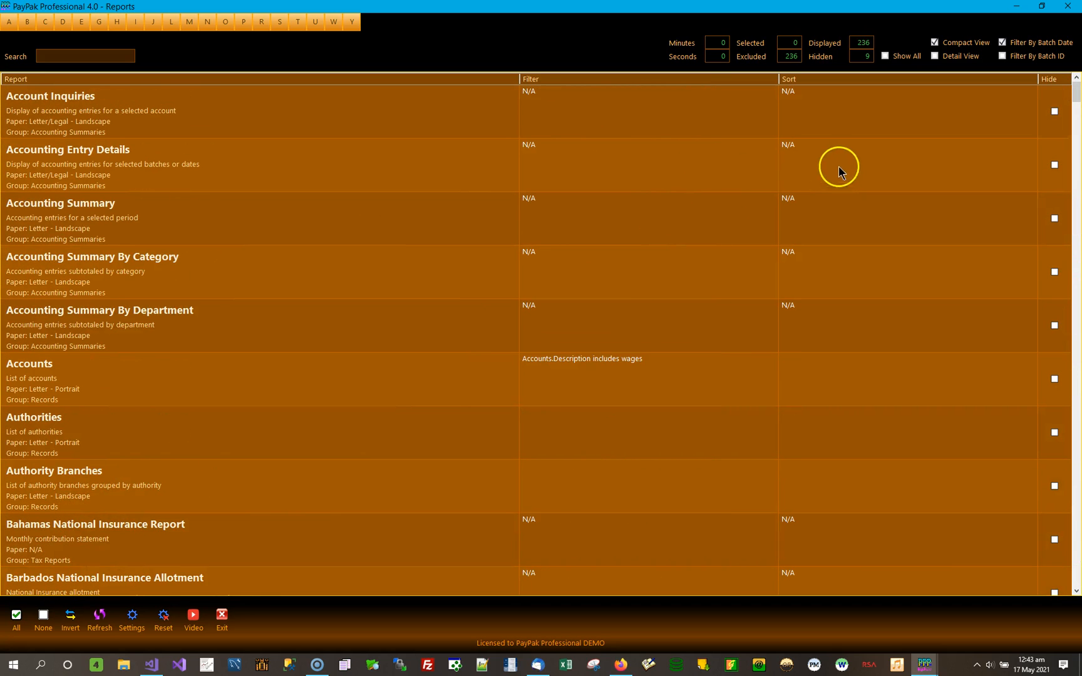
click(850, 332)
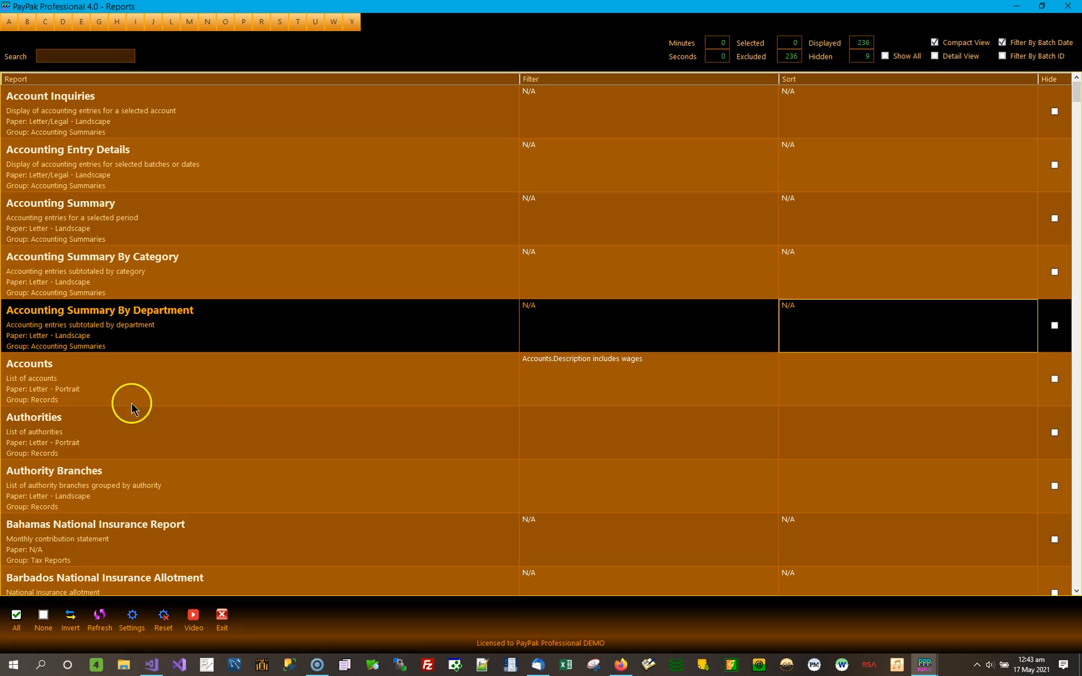
Locate the group of Employees - Style reports in the report list and select Employees - Style C.
click(1078, 566)
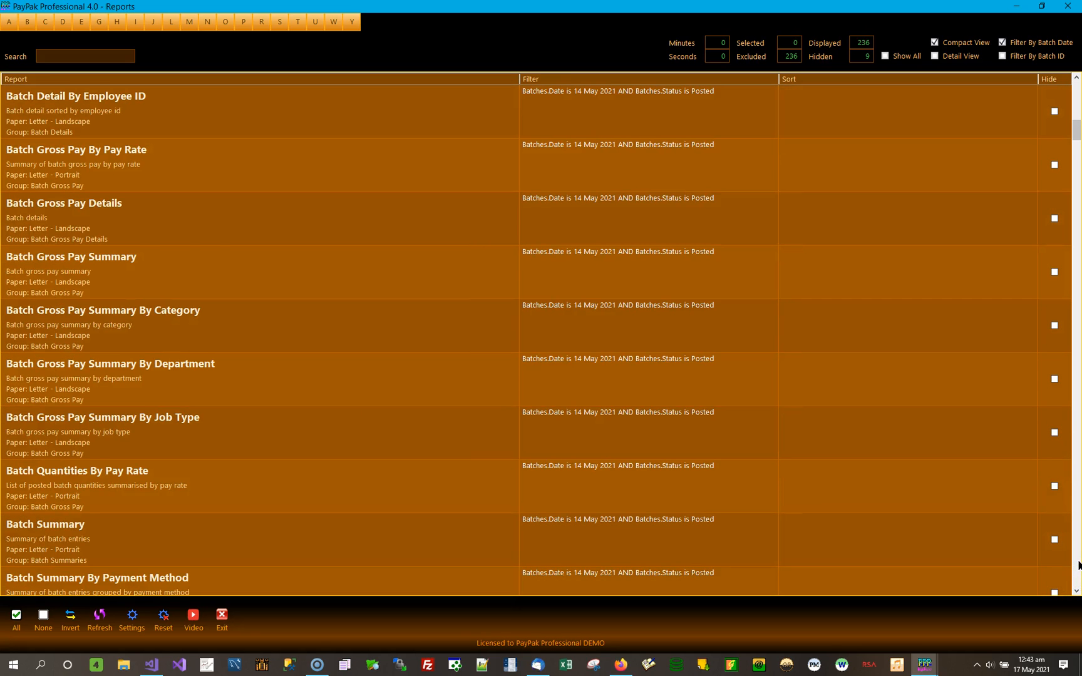
click(1078, 565)
click(1079, 566)
click(1078, 566)
click(1079, 565)
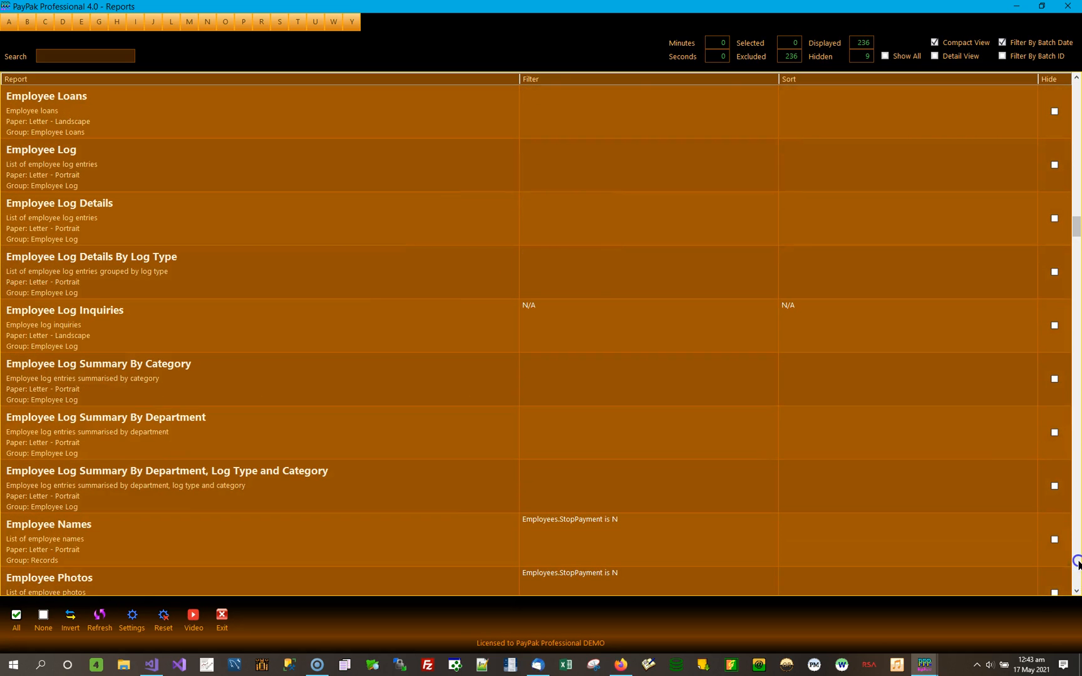
click(1079, 565)
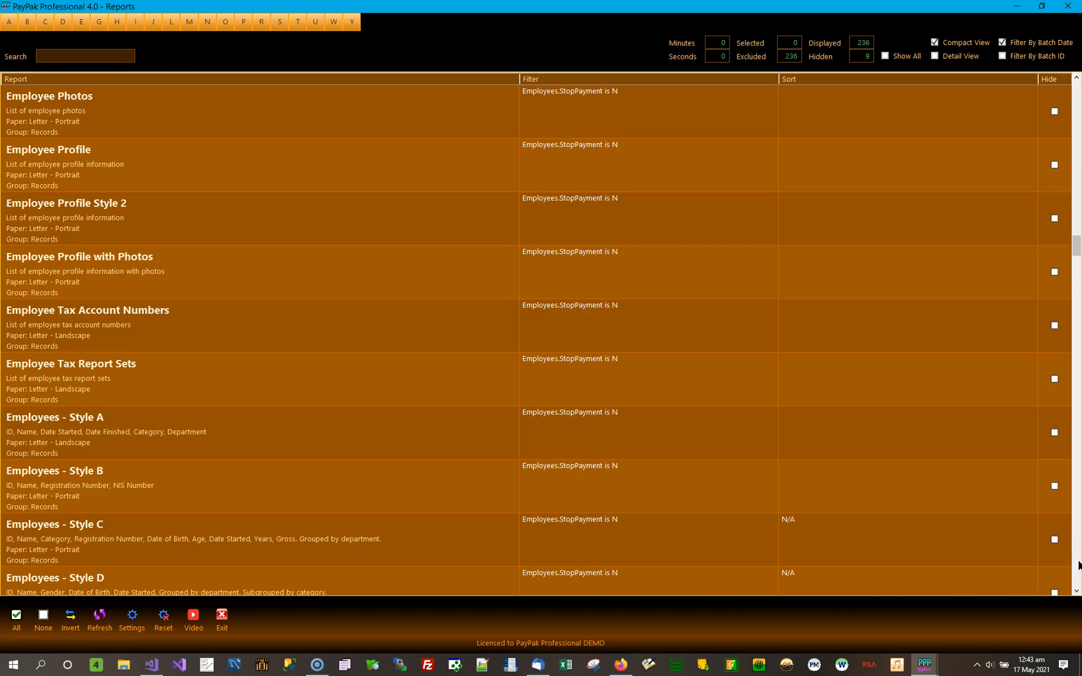
click(161, 529)
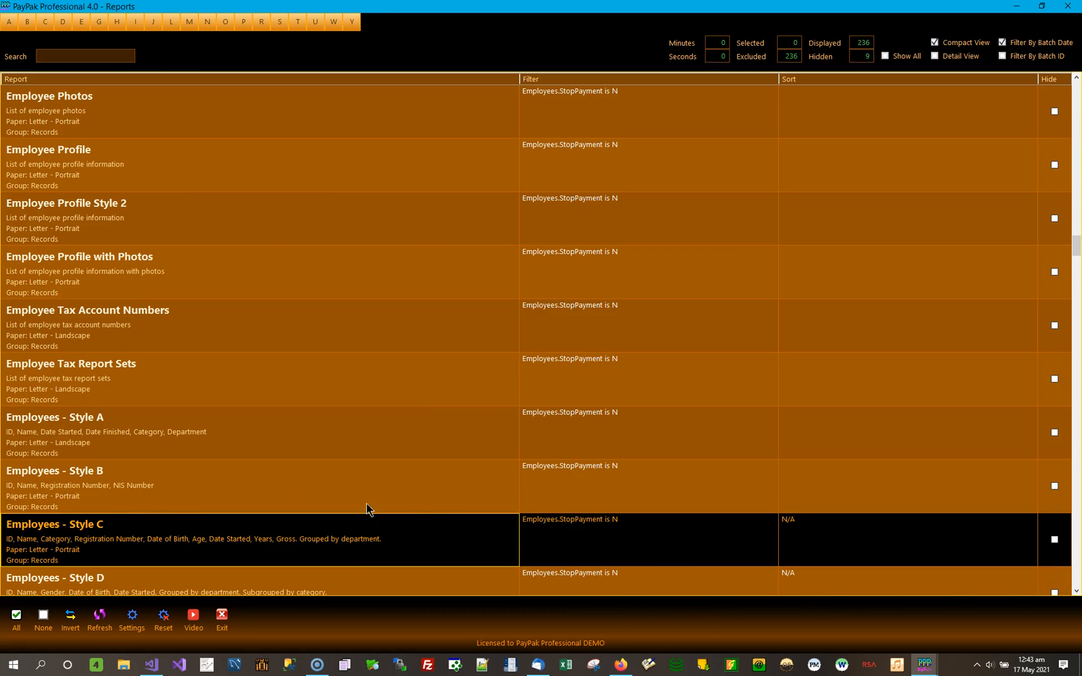
click(1077, 590)
click(1076, 590)
click(1076, 590)
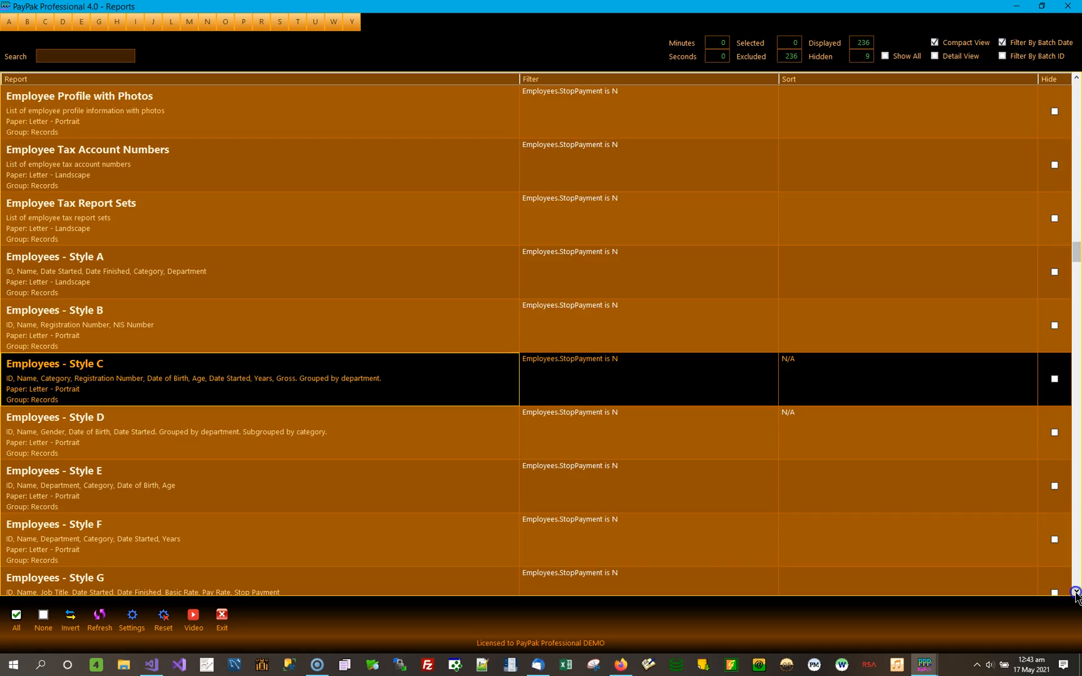
click(1076, 590)
click(1076, 590)
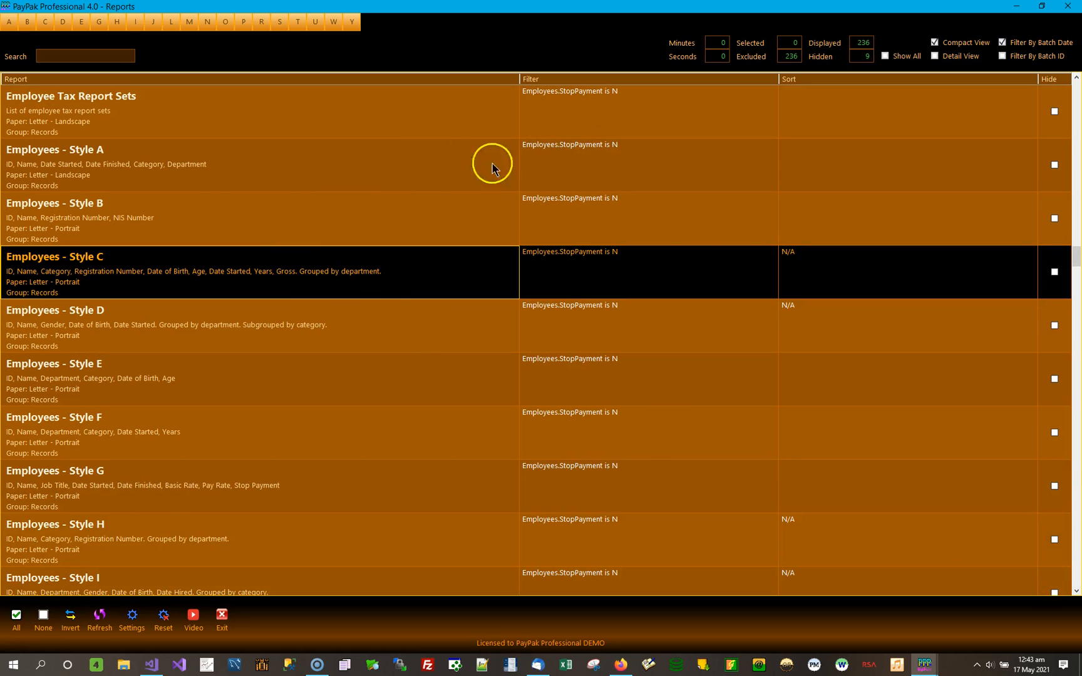
Select Employees - Style A, B, C and D in turn and look over the remaining styles through Style M.
click(196, 181)
click(175, 207)
click(167, 256)
click(161, 322)
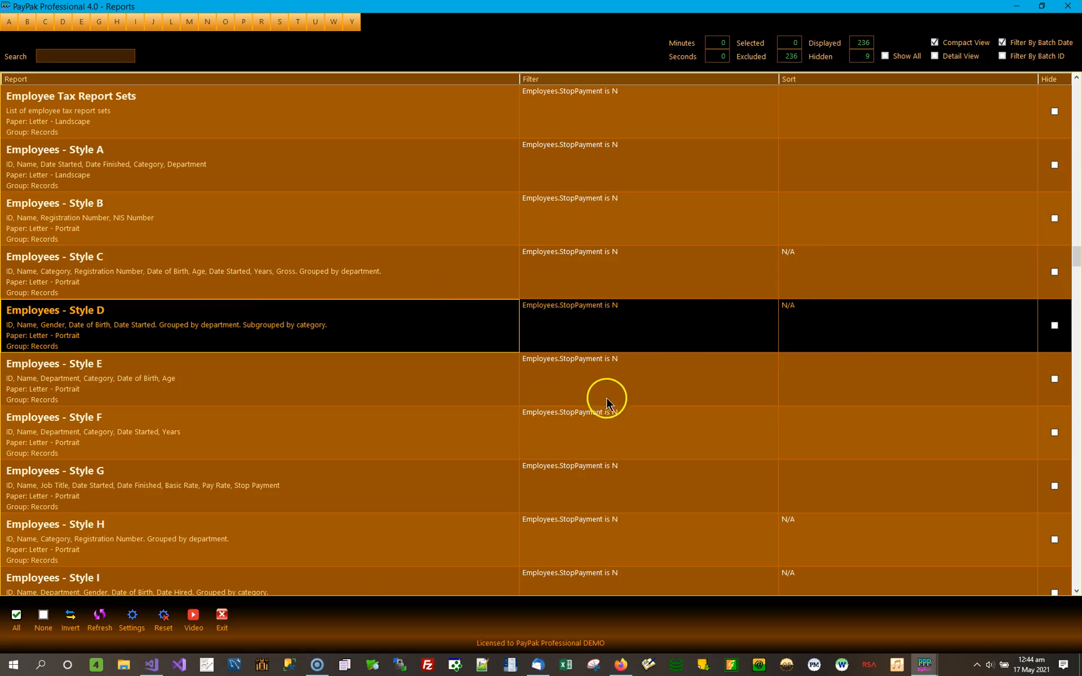
click(1078, 593)
click(1078, 593)
click(1078, 593)
click(1078, 593)
click(1078, 593)
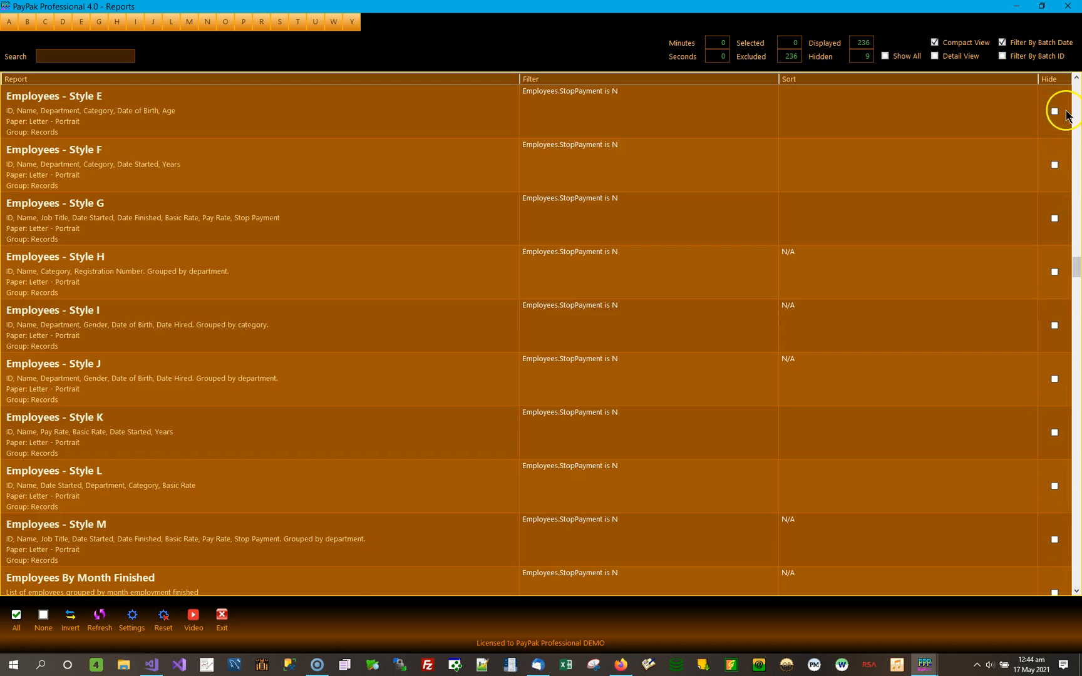
Return to Employees - Style C and Style D and compare their grouping descriptions, sort settings and Style C's filter.
click(1078, 78)
click(1077, 79)
click(1077, 78)
click(1077, 79)
click(1077, 78)
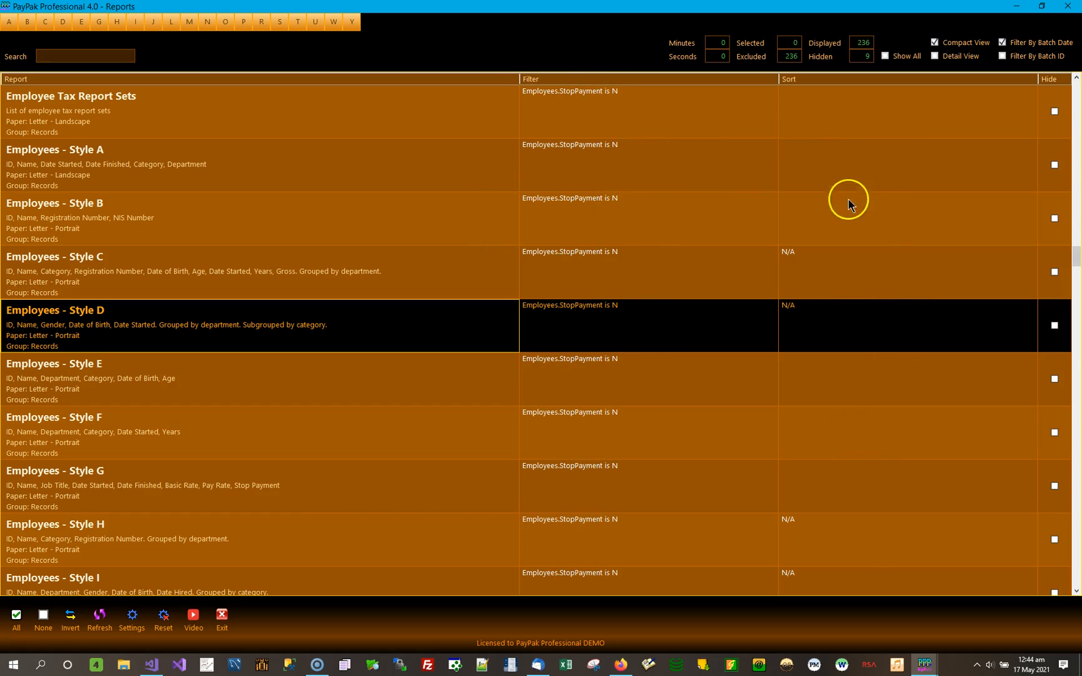
click(303, 278)
click(832, 276)
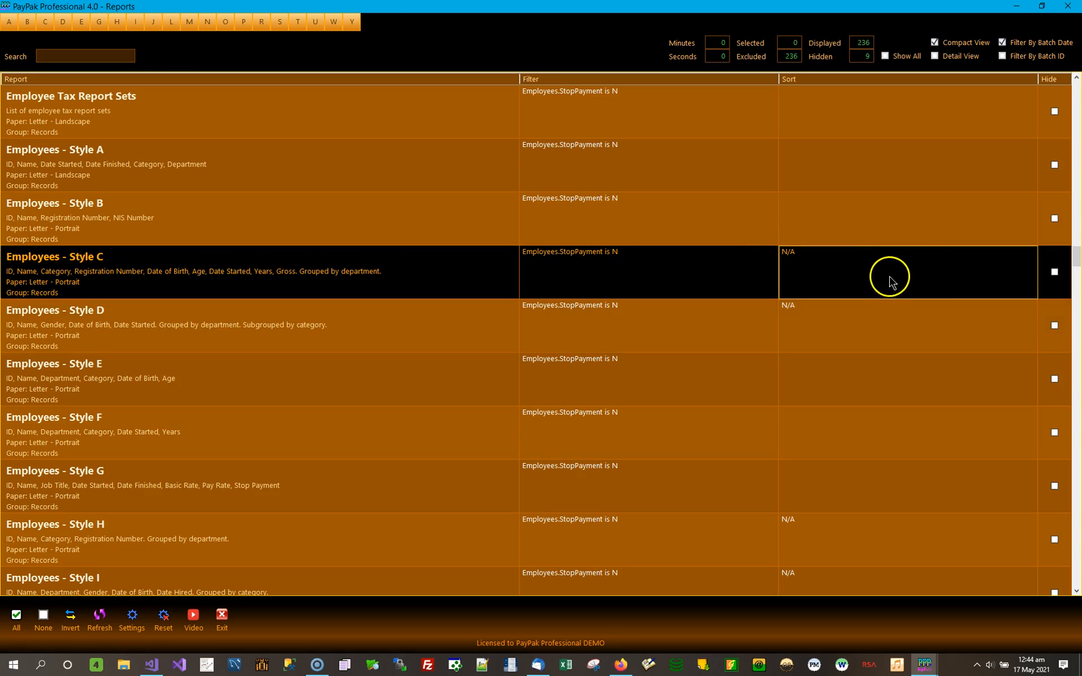
click(119, 311)
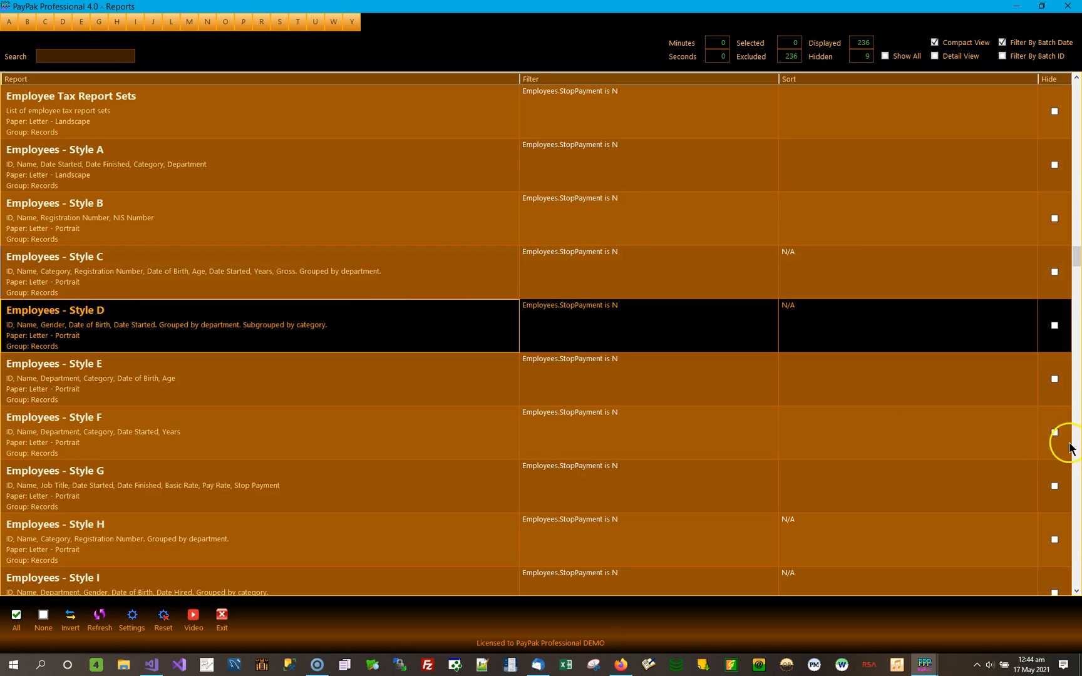
click(889, 329)
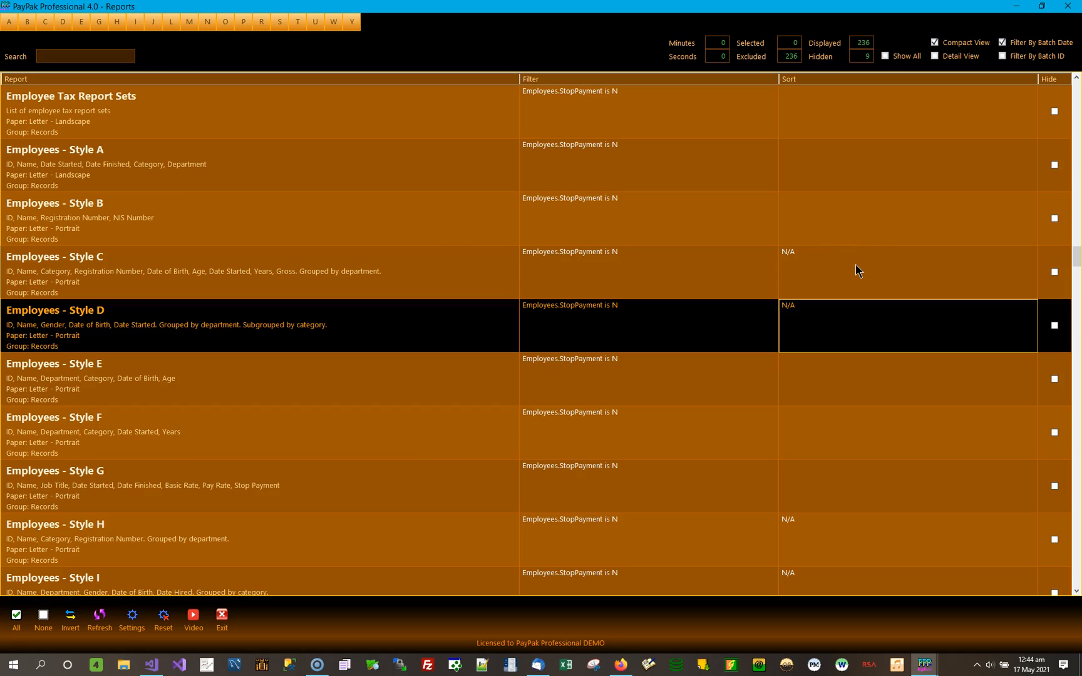
click(374, 268)
click(348, 314)
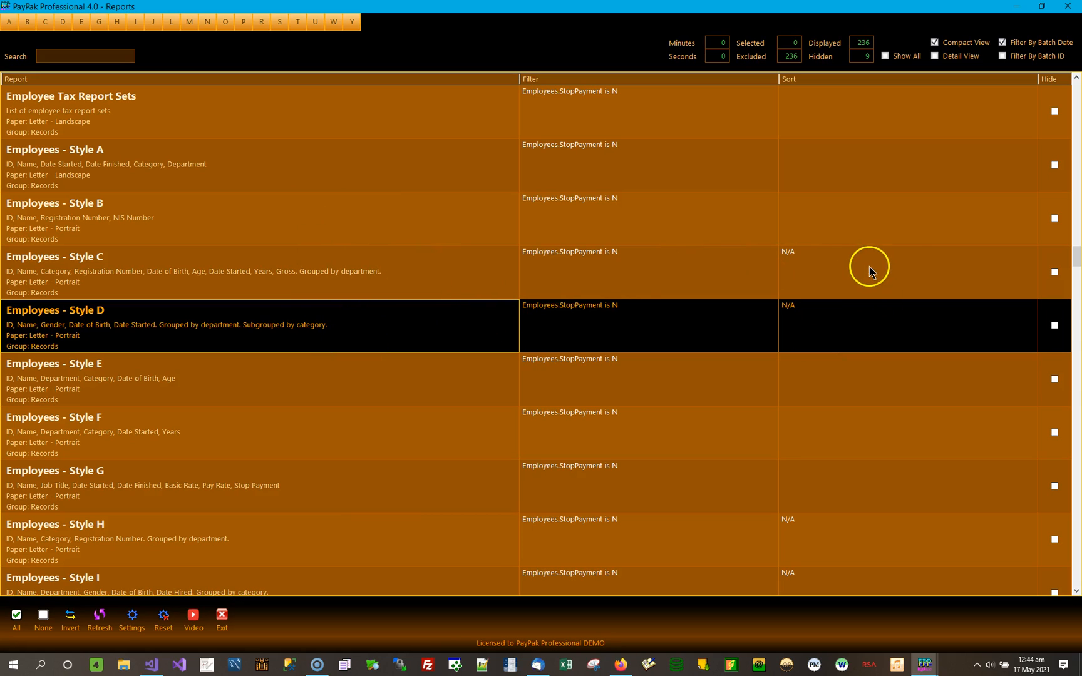
click(662, 268)
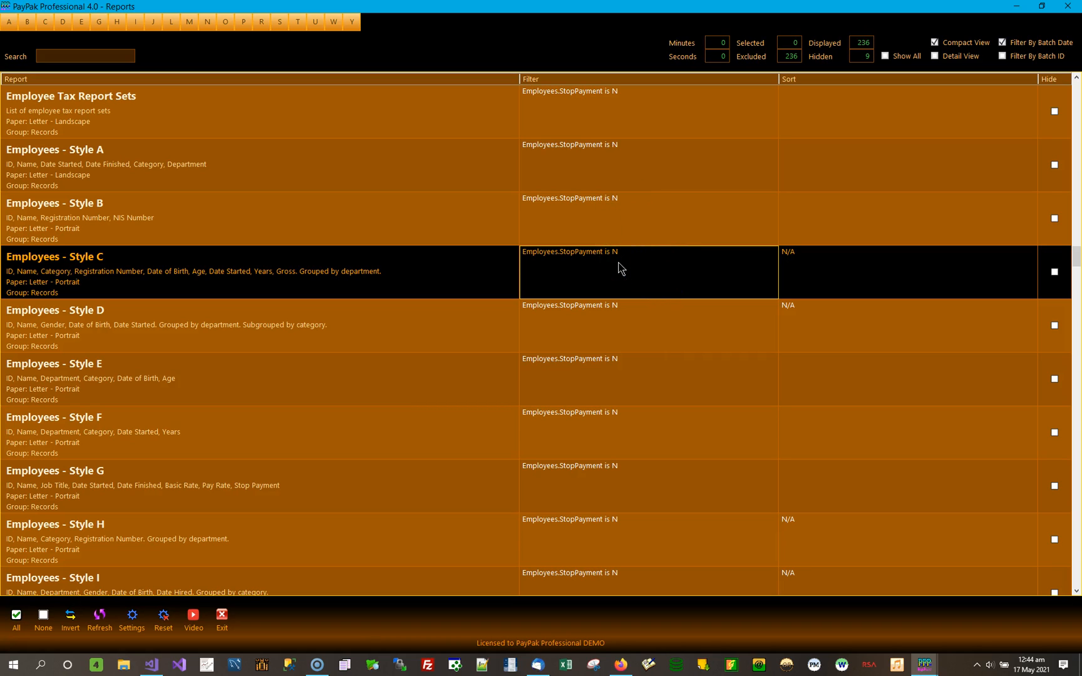
Open the report filter of Employees - Style A, examine its StopPayment condition, and close it without changes.
click(664, 275)
click(636, 156)
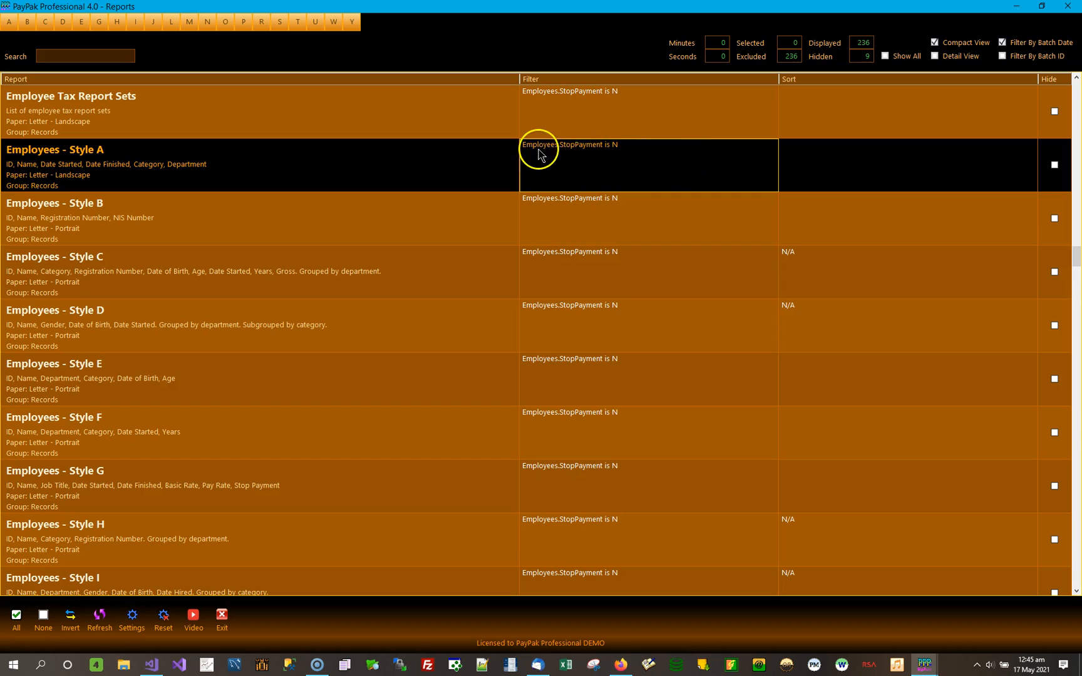
double_click(622, 166)
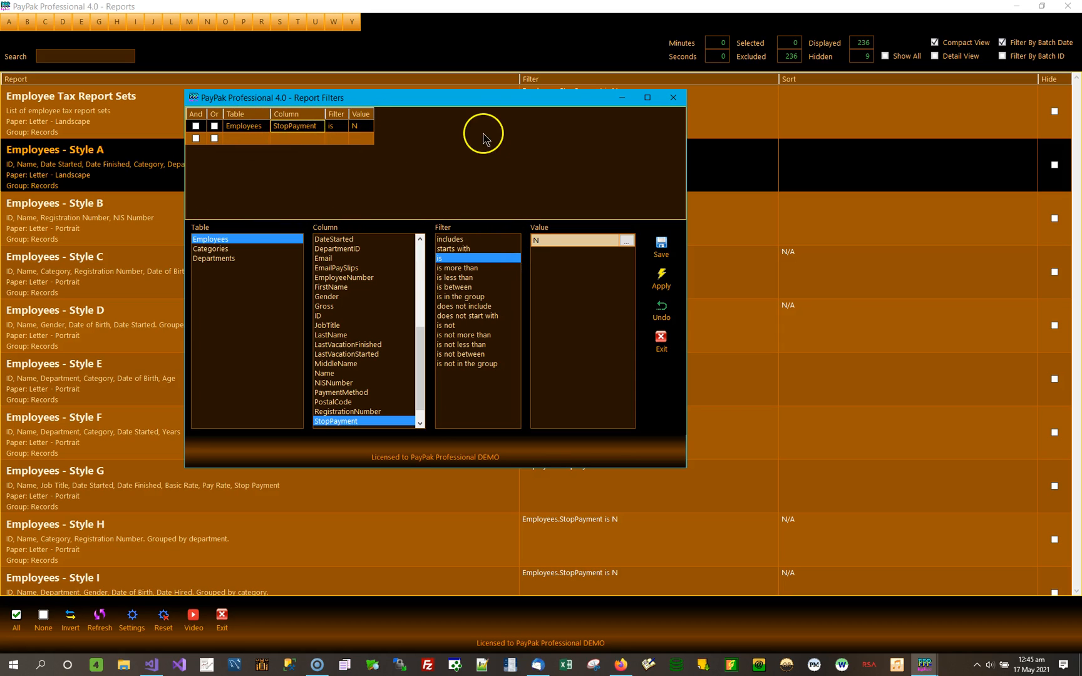
drag(472, 100, 657, 128)
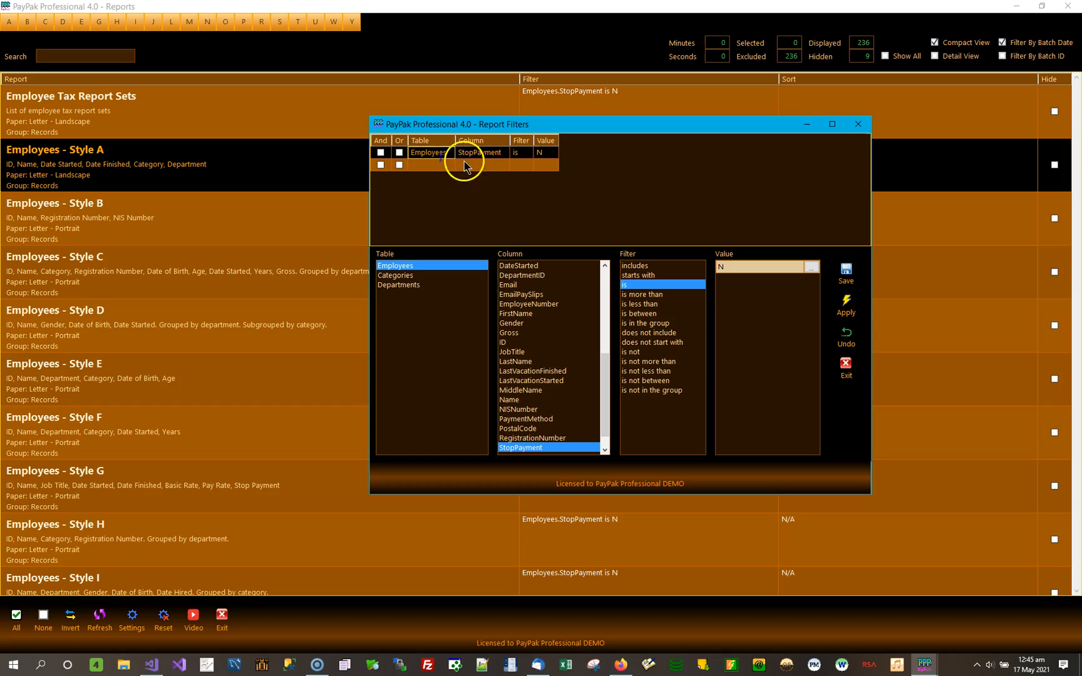
click(549, 153)
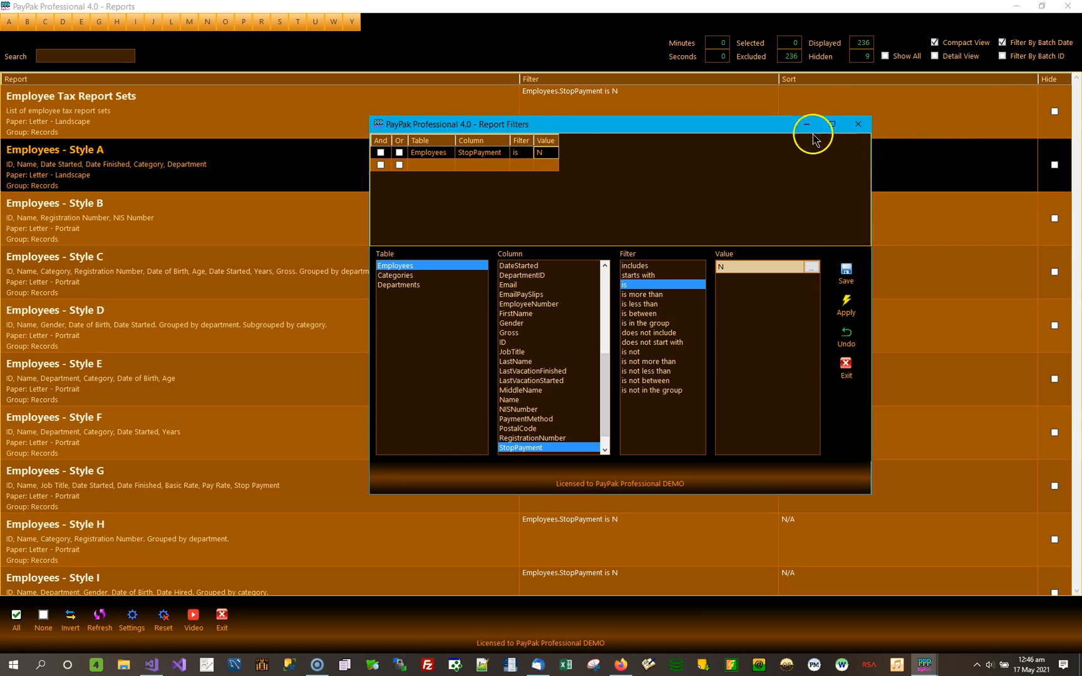
click(552, 152)
click(546, 153)
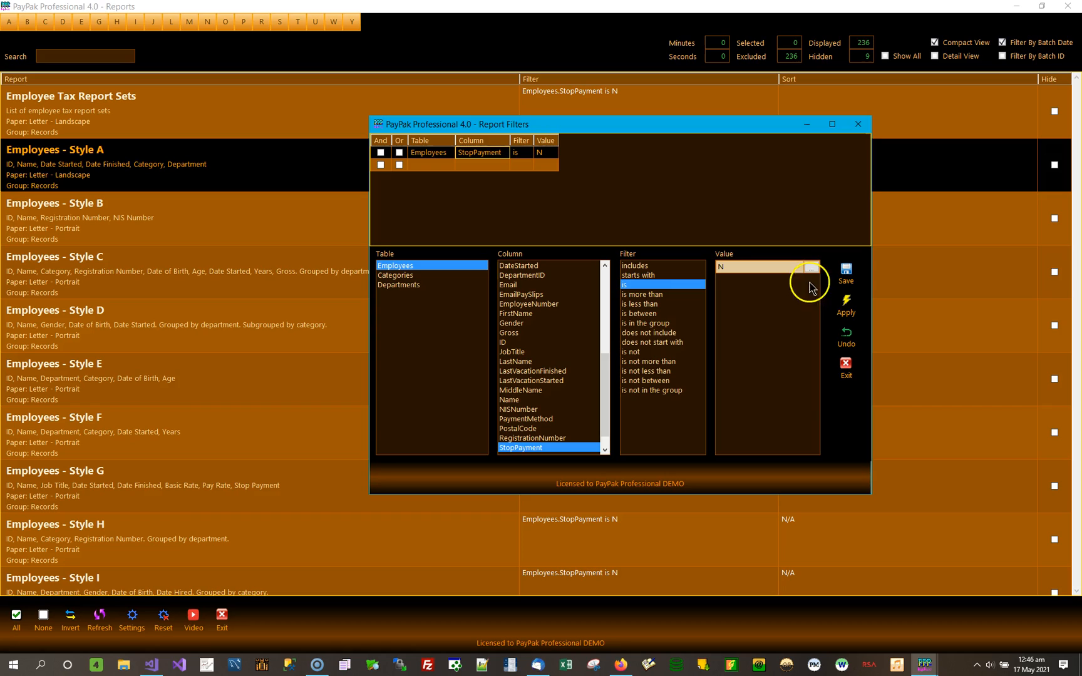
click(858, 124)
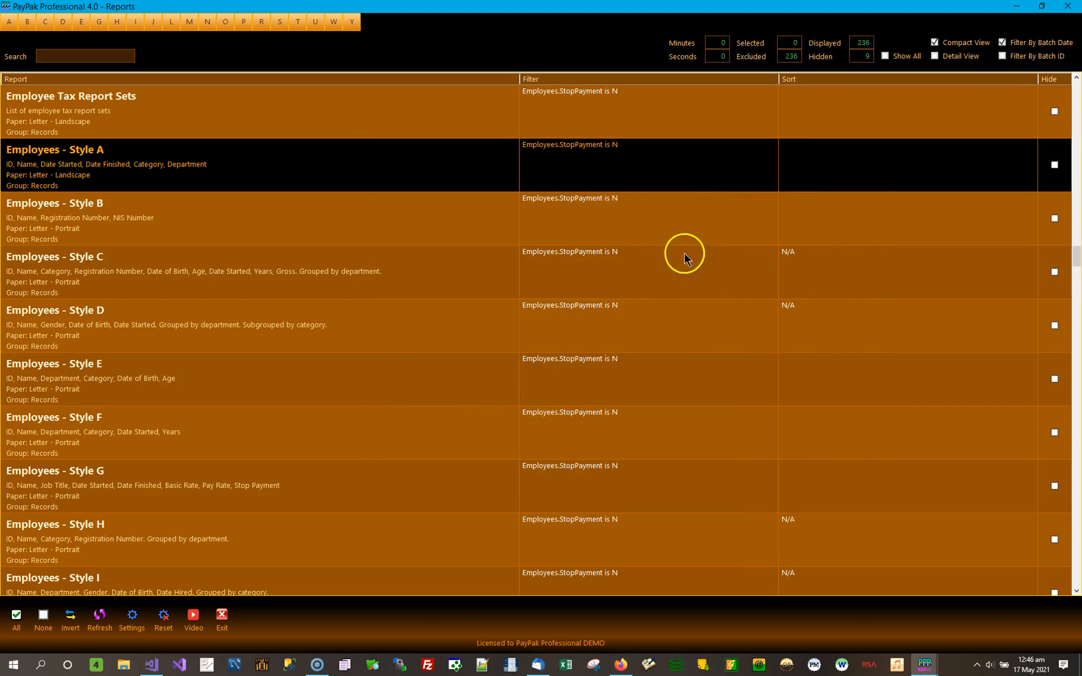
Preview the Employees - Style A report with its StopPayment filter, review both pages, and close the preview.
double_click(225, 169)
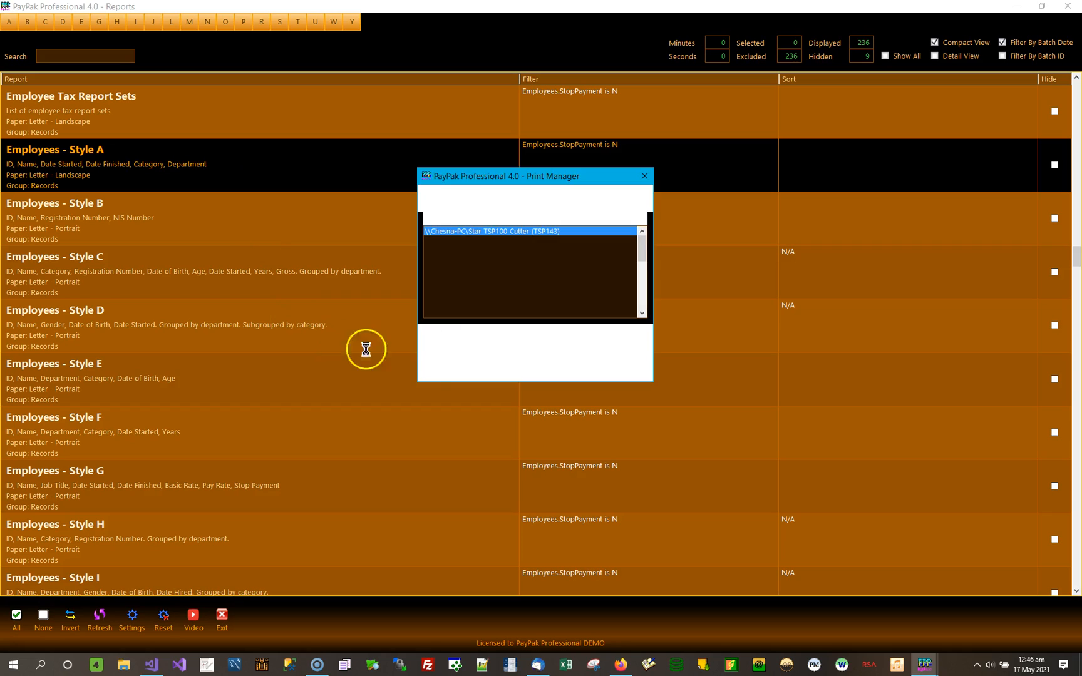
click(452, 356)
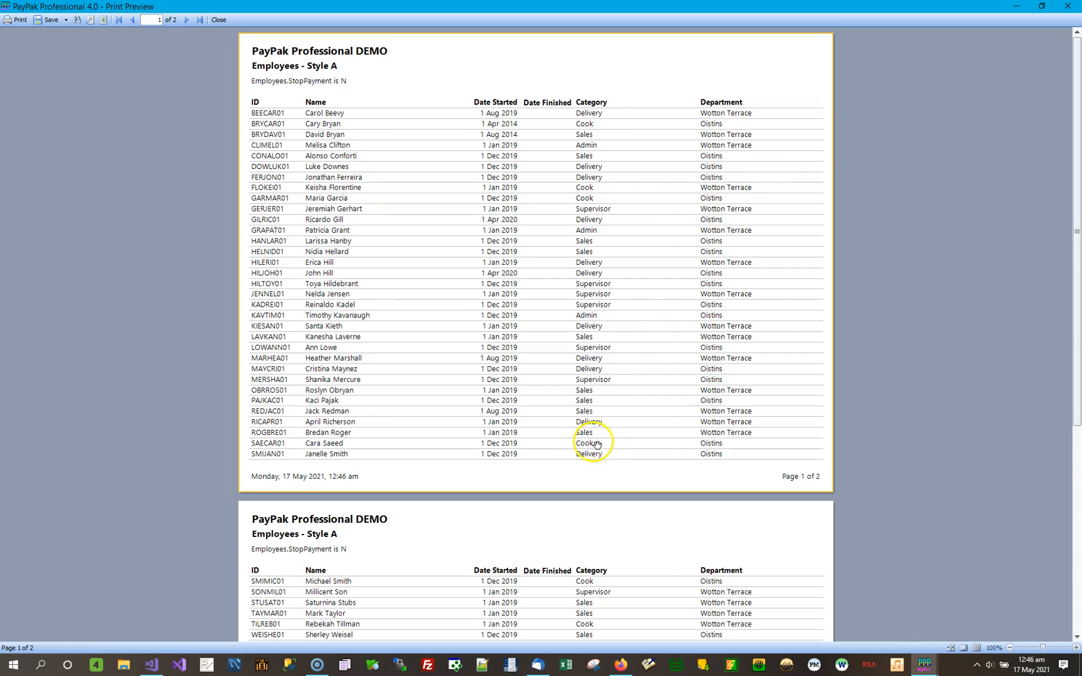
scroll(527, 504, down, 5)
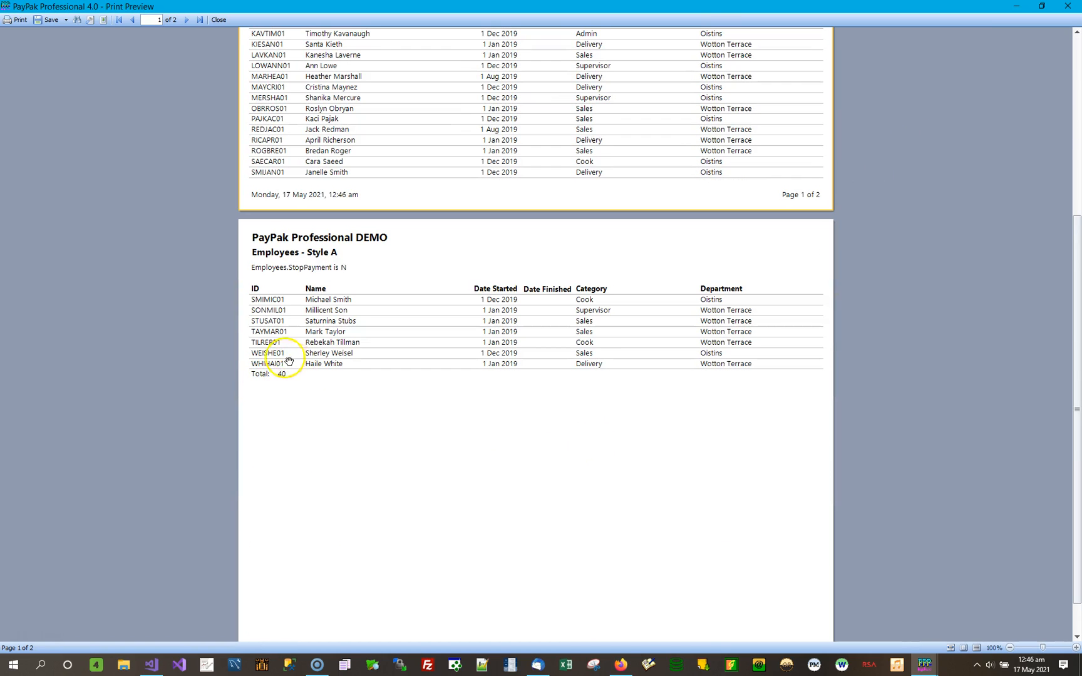
scroll(499, 296, up, 5)
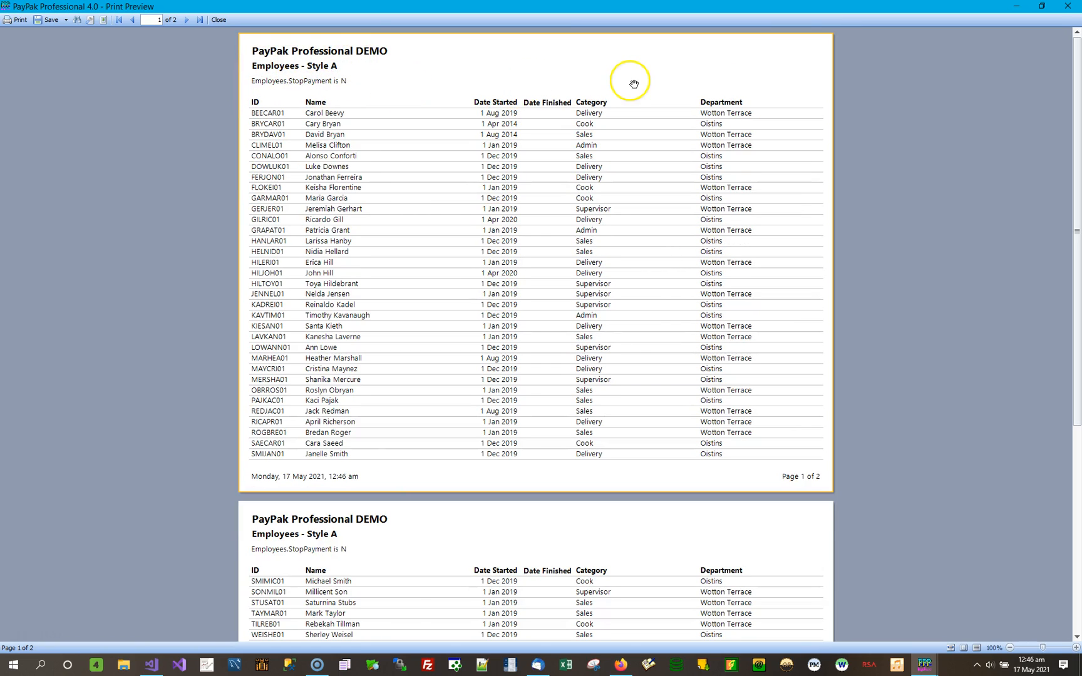
click(1070, 8)
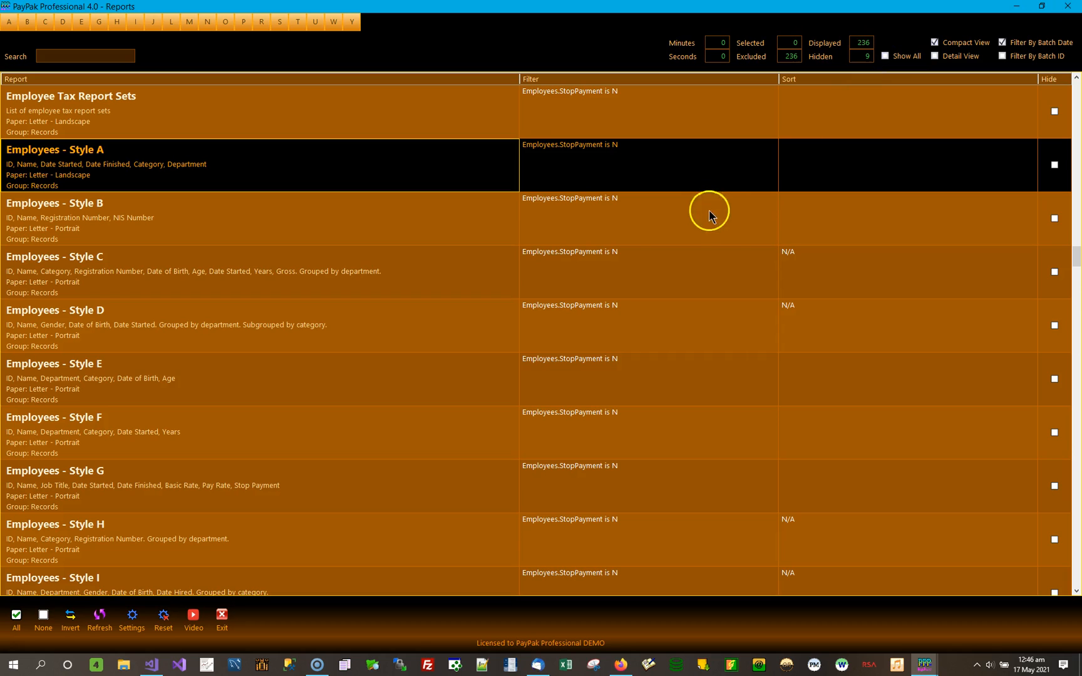
Delete the StopPayment line from the Employees - Style A filter, apply the change, and compare its filter with Style B's.
double_click(725, 161)
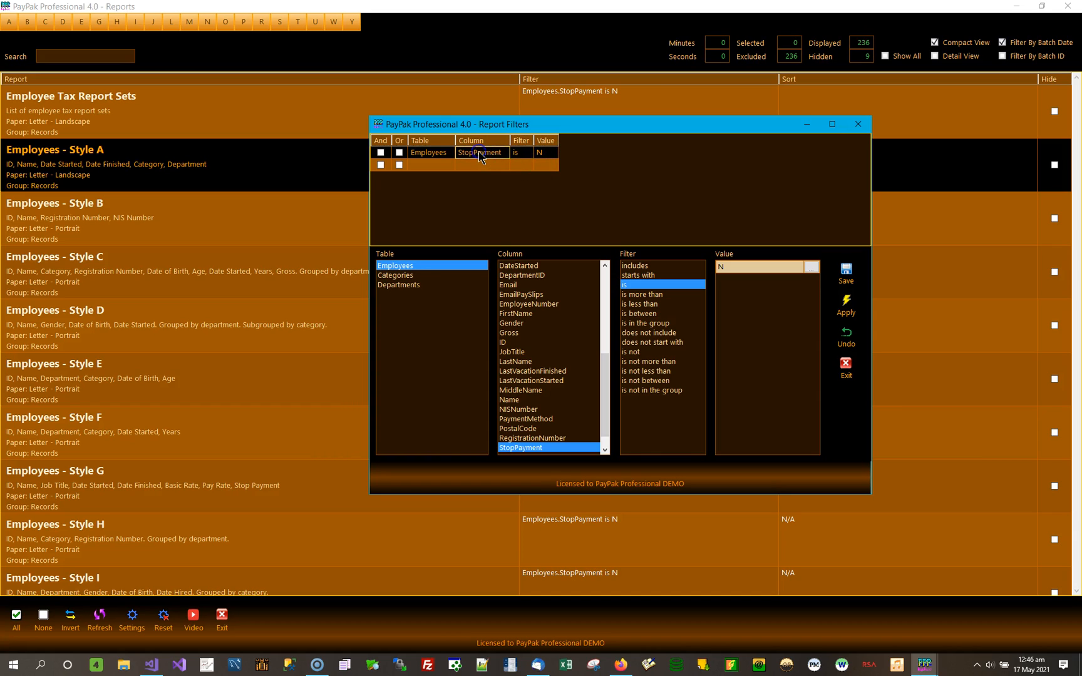
key(Delete)
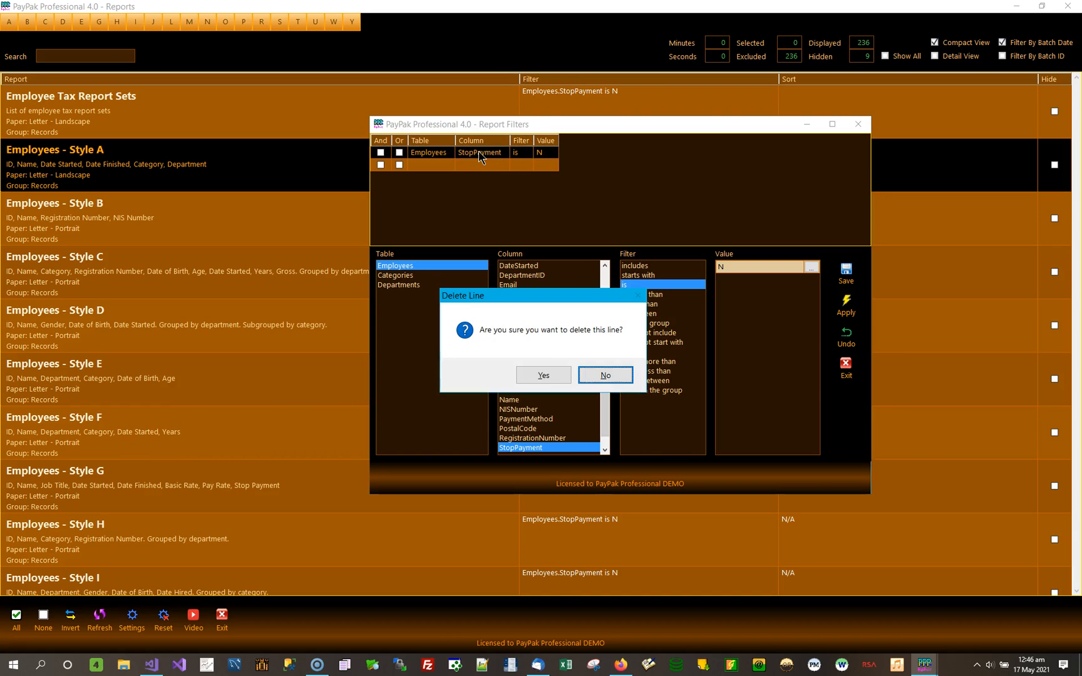
click(544, 374)
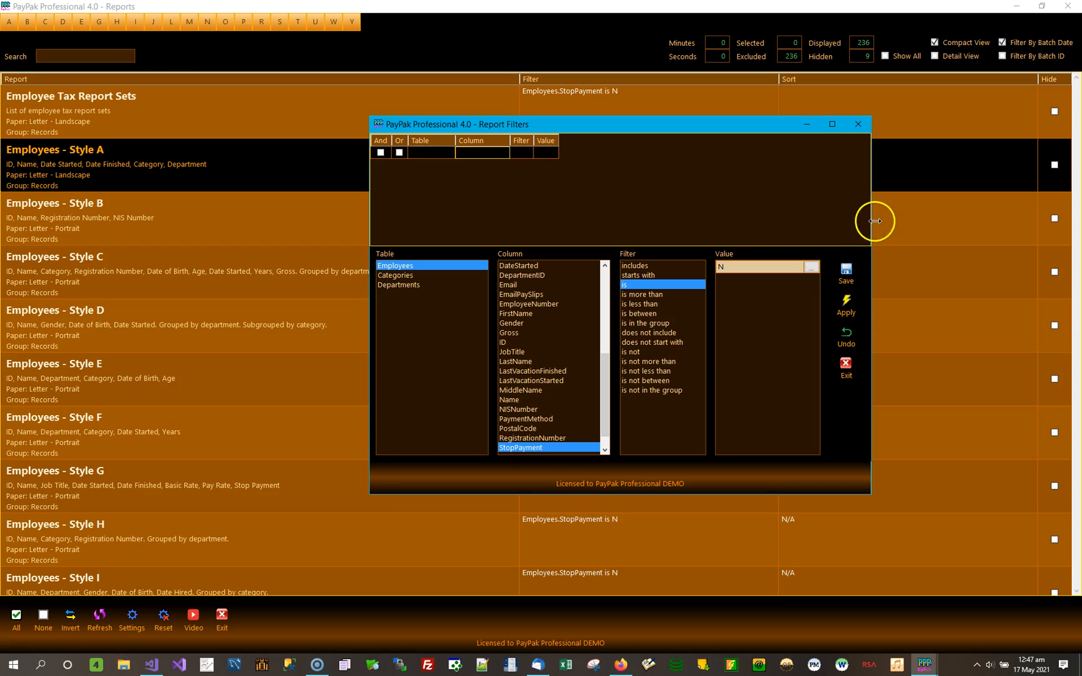
click(854, 312)
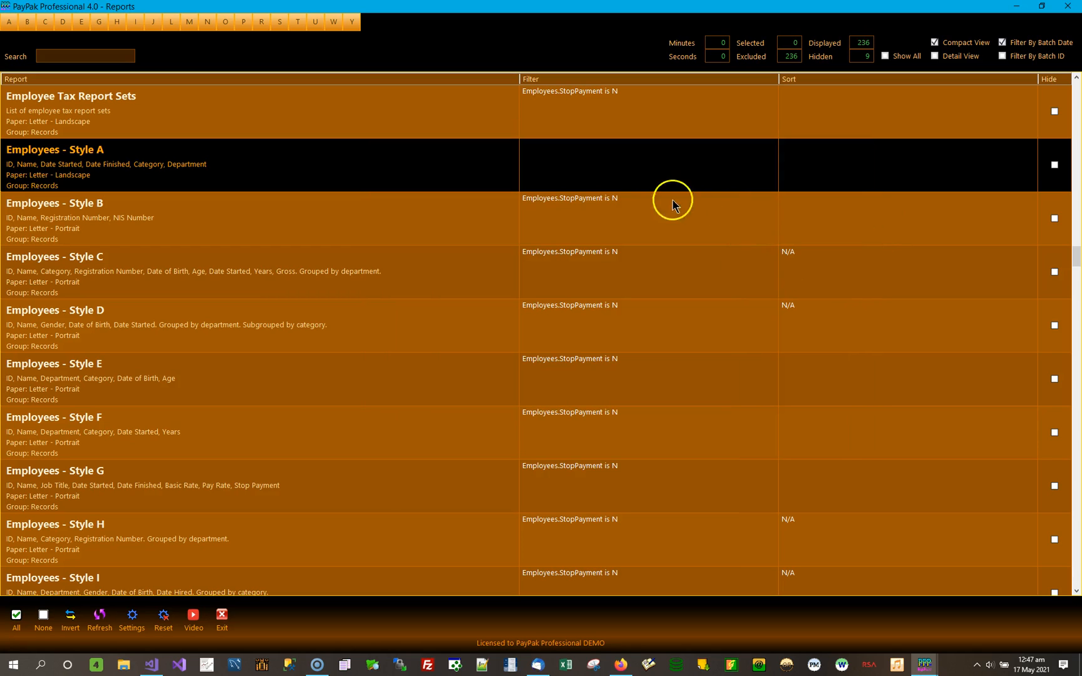
click(629, 172)
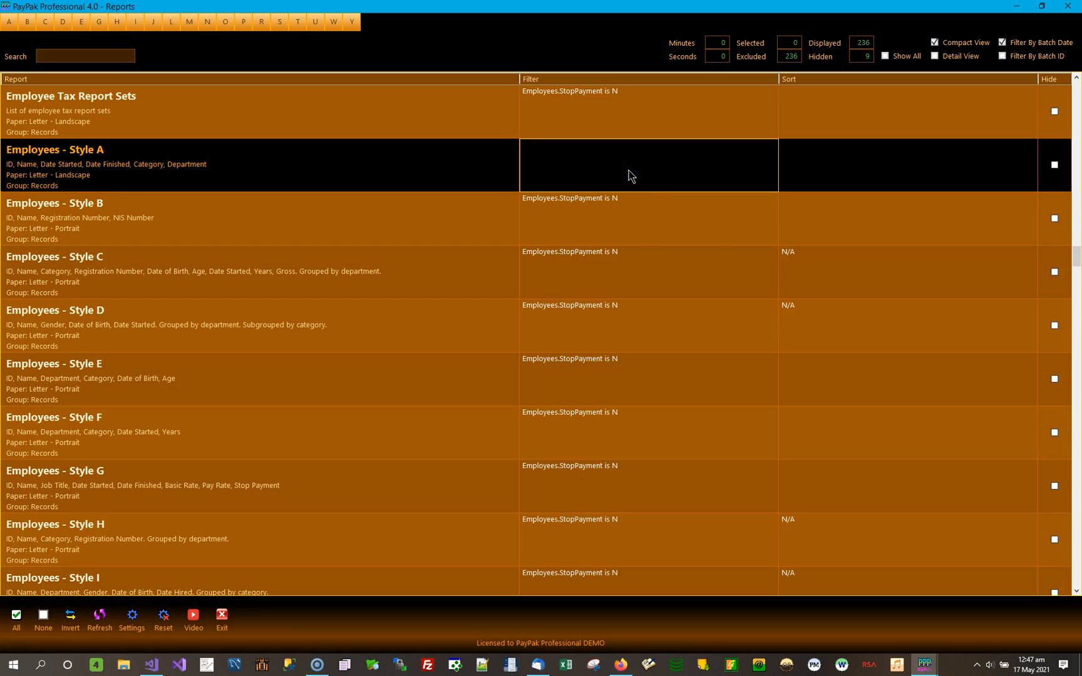
click(637, 225)
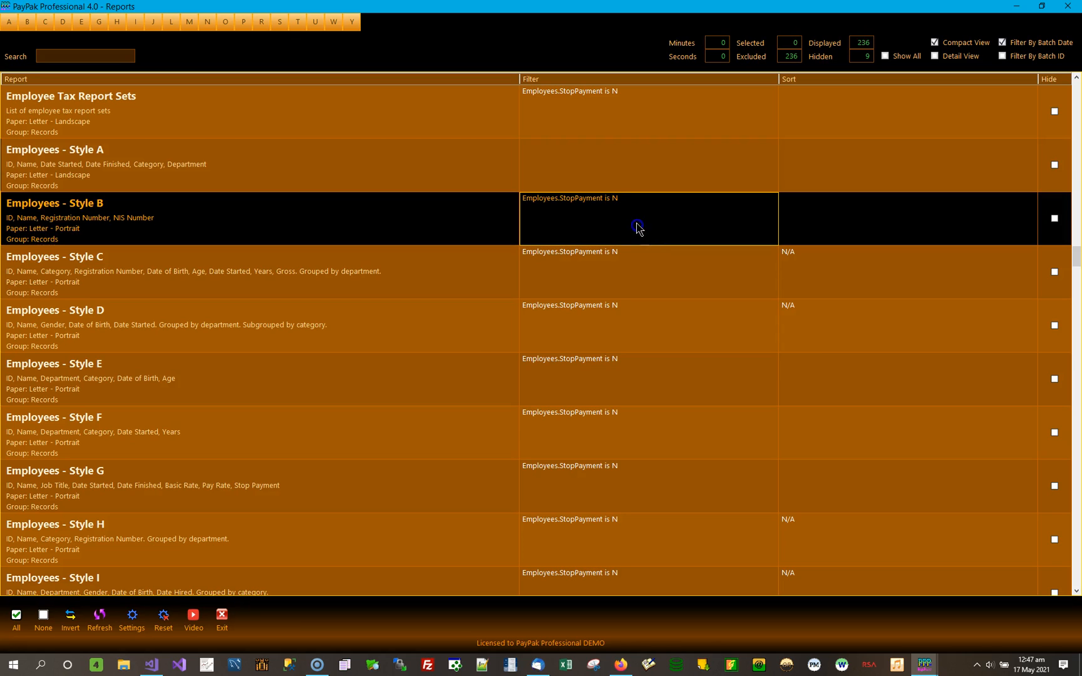
click(613, 158)
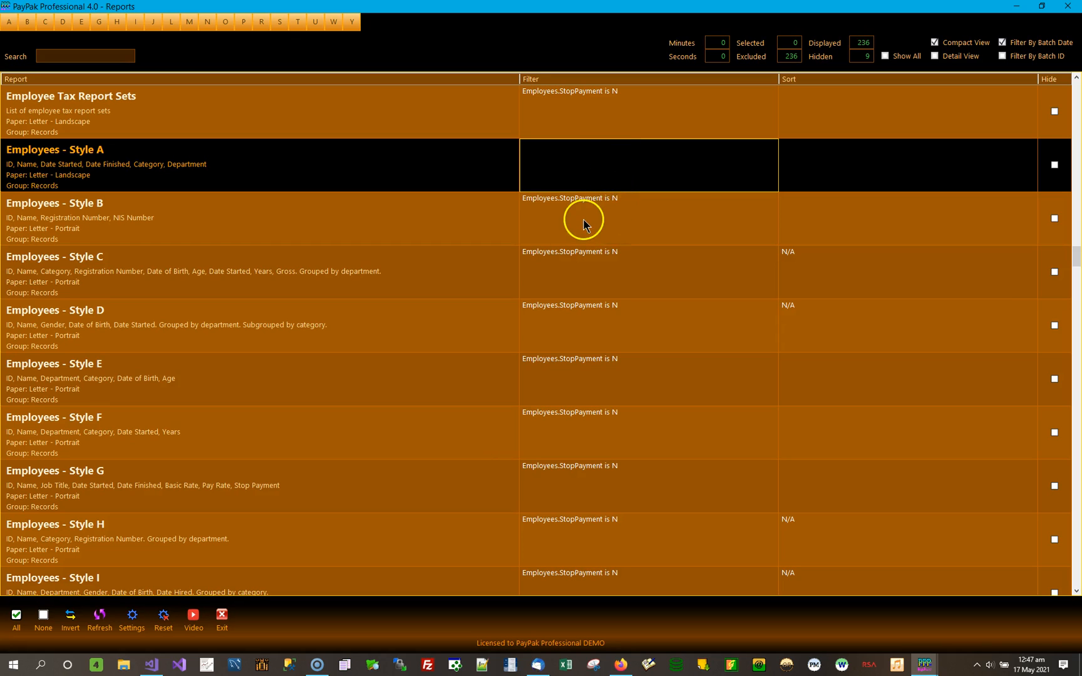
Preview Employees - Style A without a filter, agreeing to print everything, then review both pages and close the preview.
double_click(243, 172)
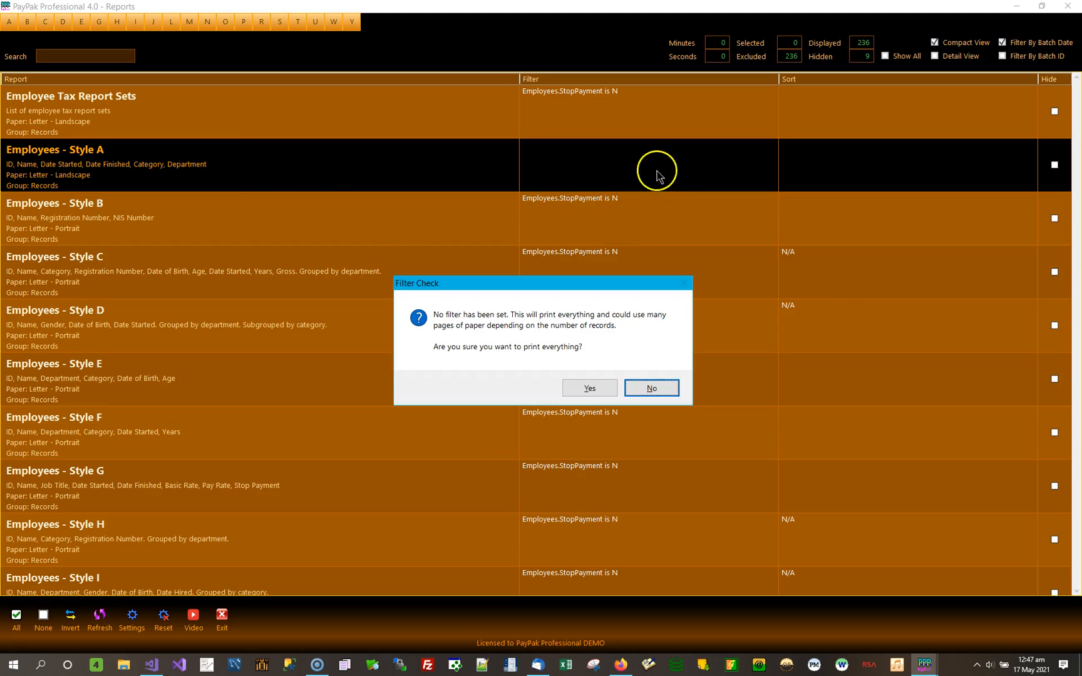
click(589, 389)
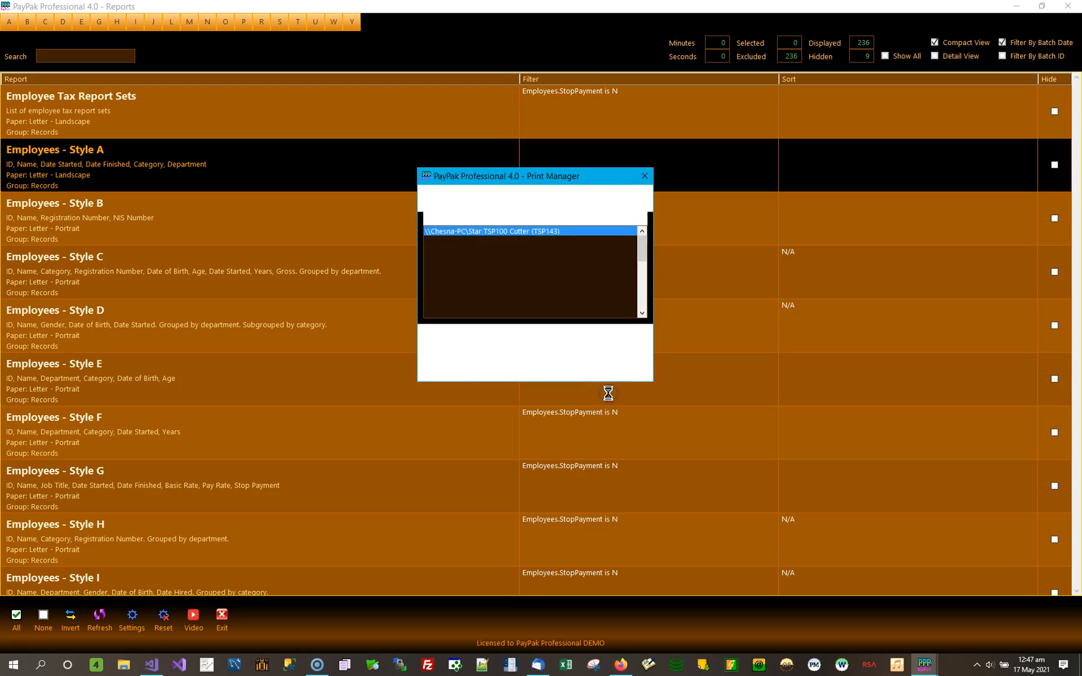
click(461, 348)
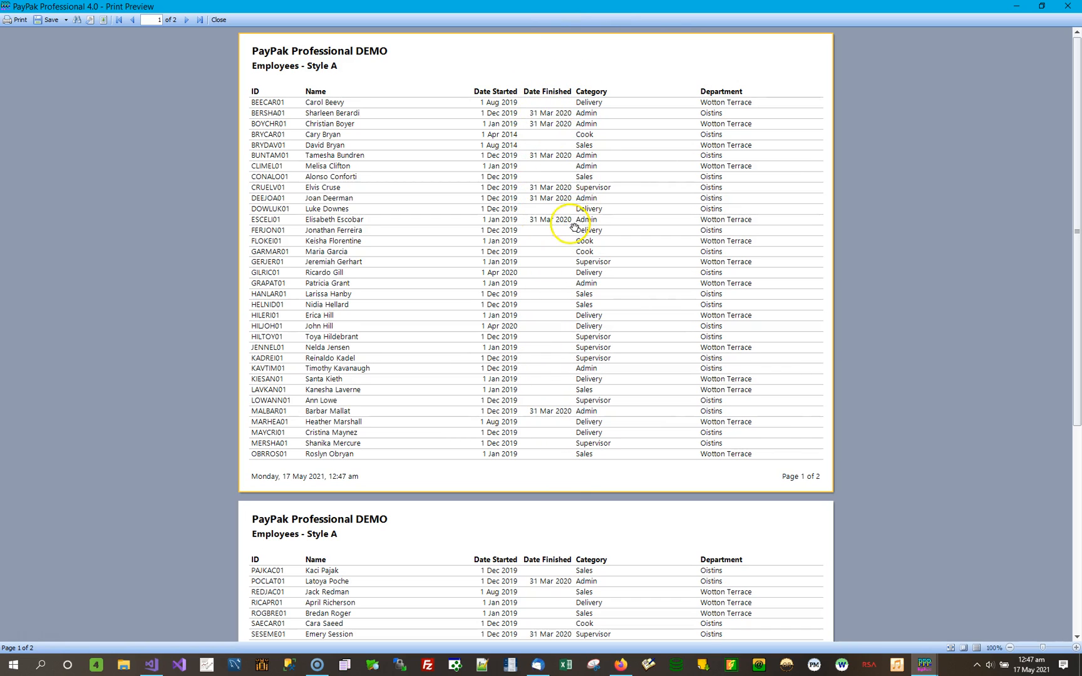
scroll(570, 231, down, 3)
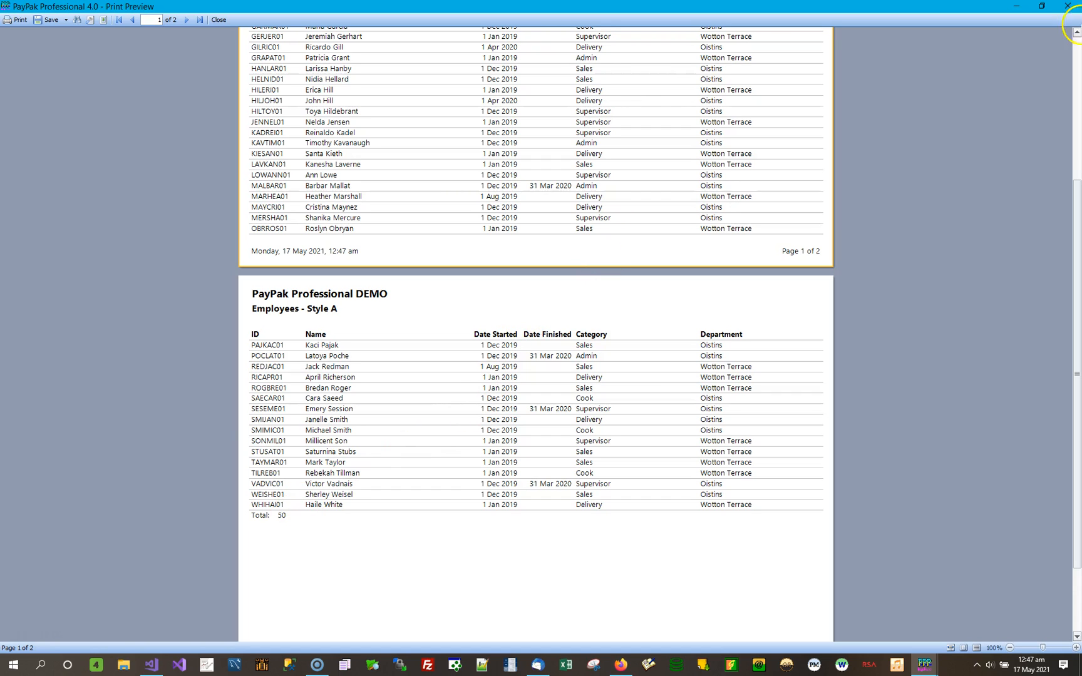
scroll(574, 99, up, 5)
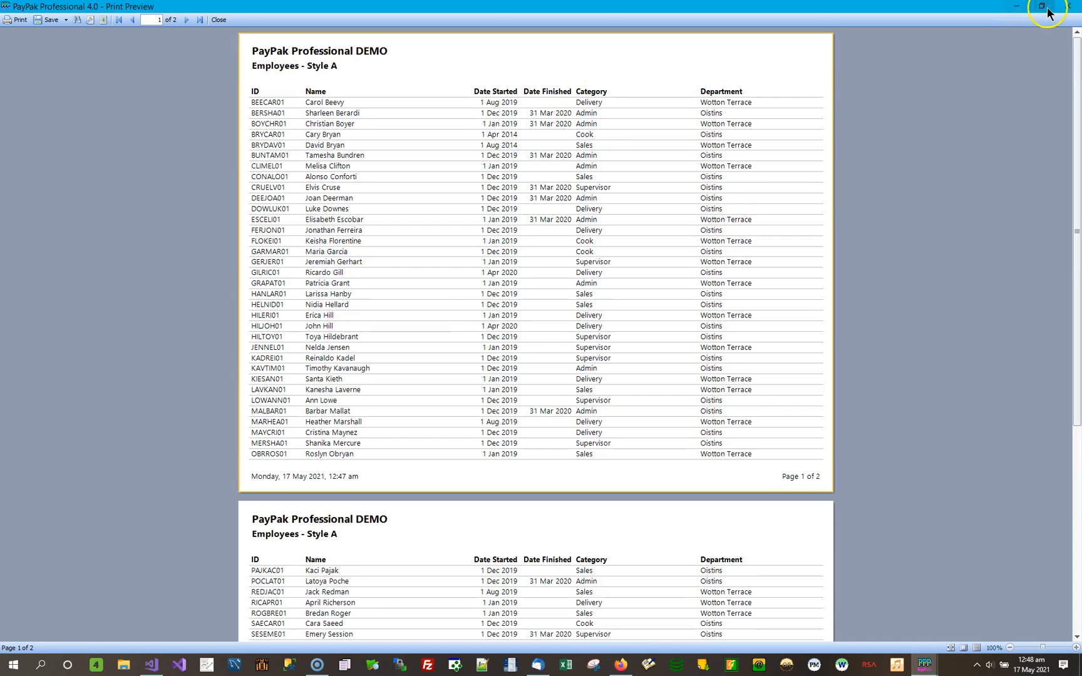
click(1069, 7)
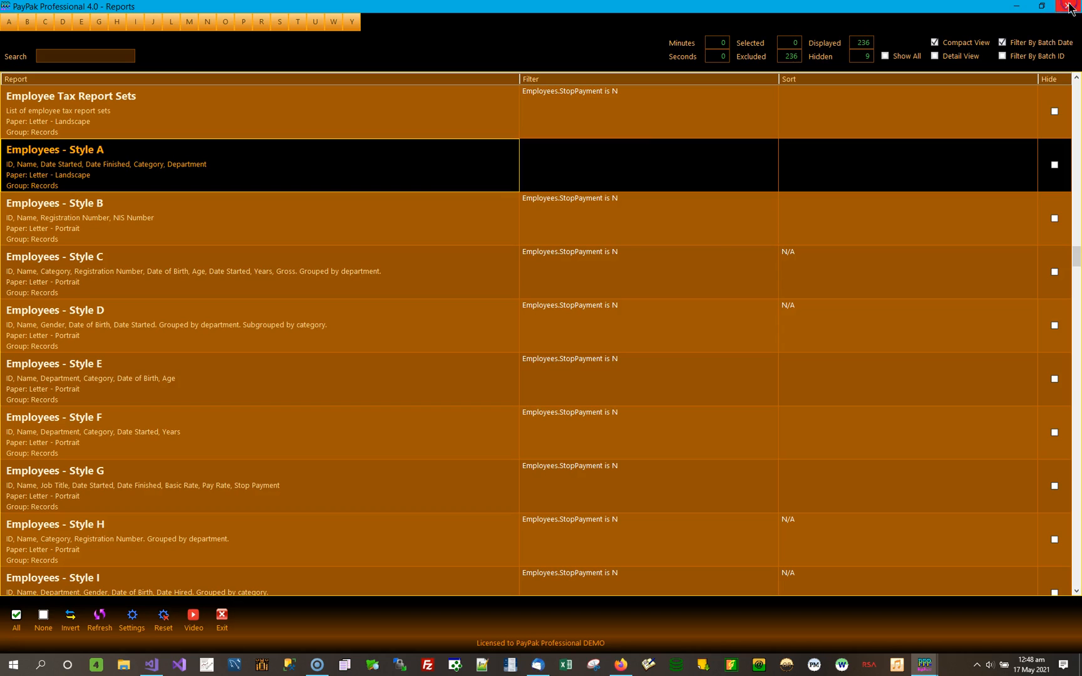
Run the unfiltered Employees - Style A preview once more, recheck its two pages, and return to the report list.
click(320, 167)
click(600, 388)
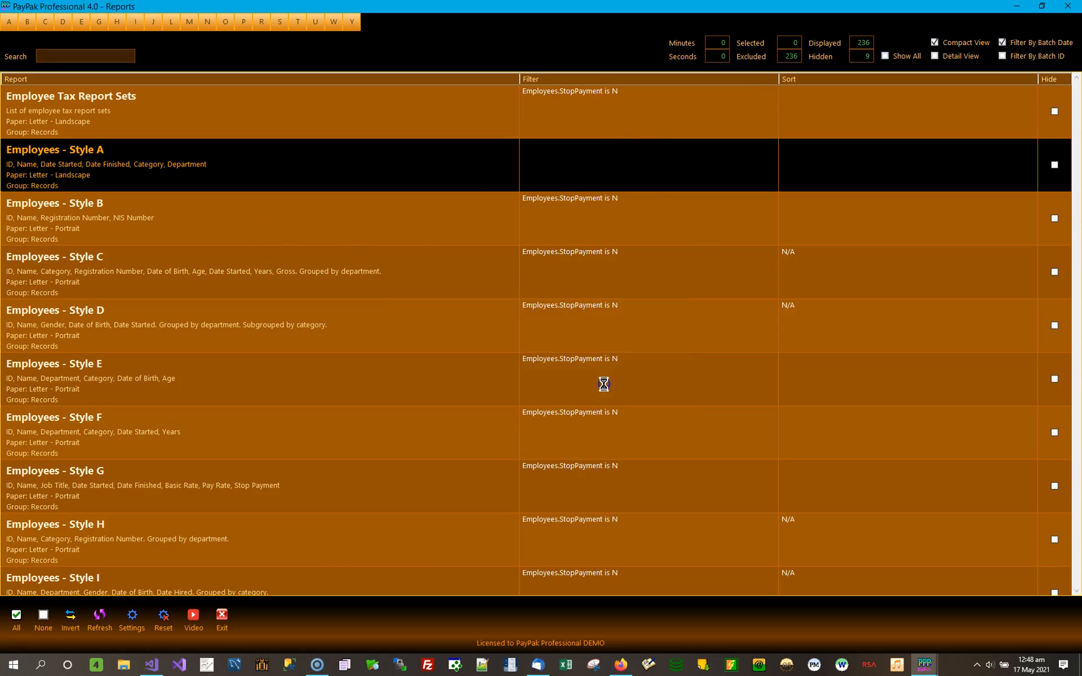
click(463, 343)
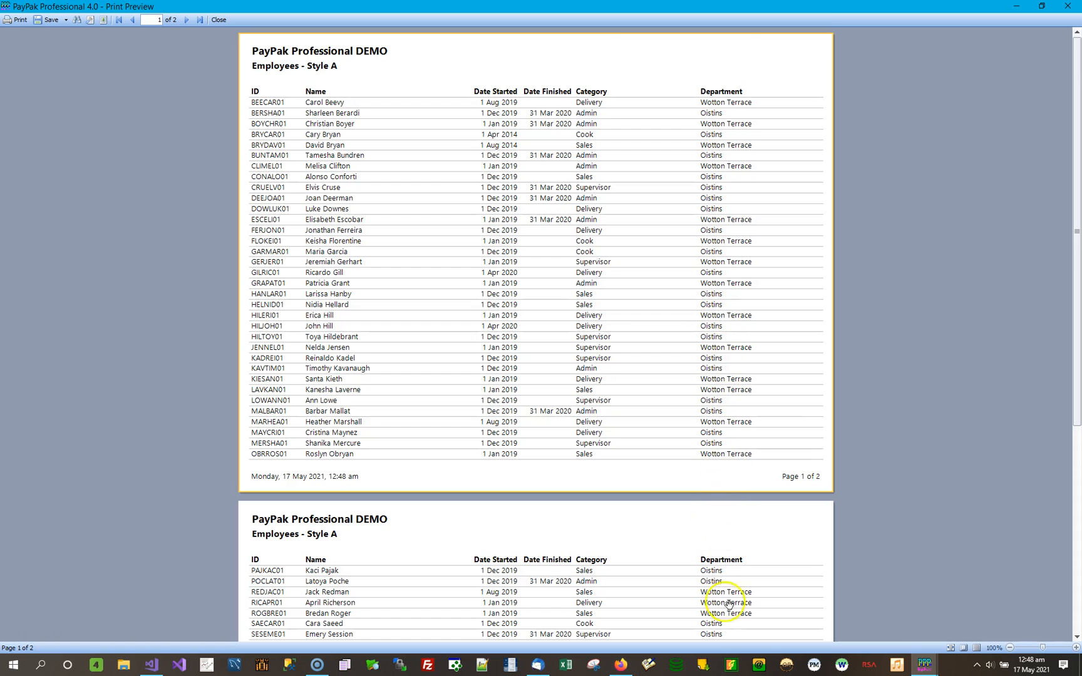
scroll(724, 603, down, 5)
scroll(739, 520, up, 5)
click(1068, 7)
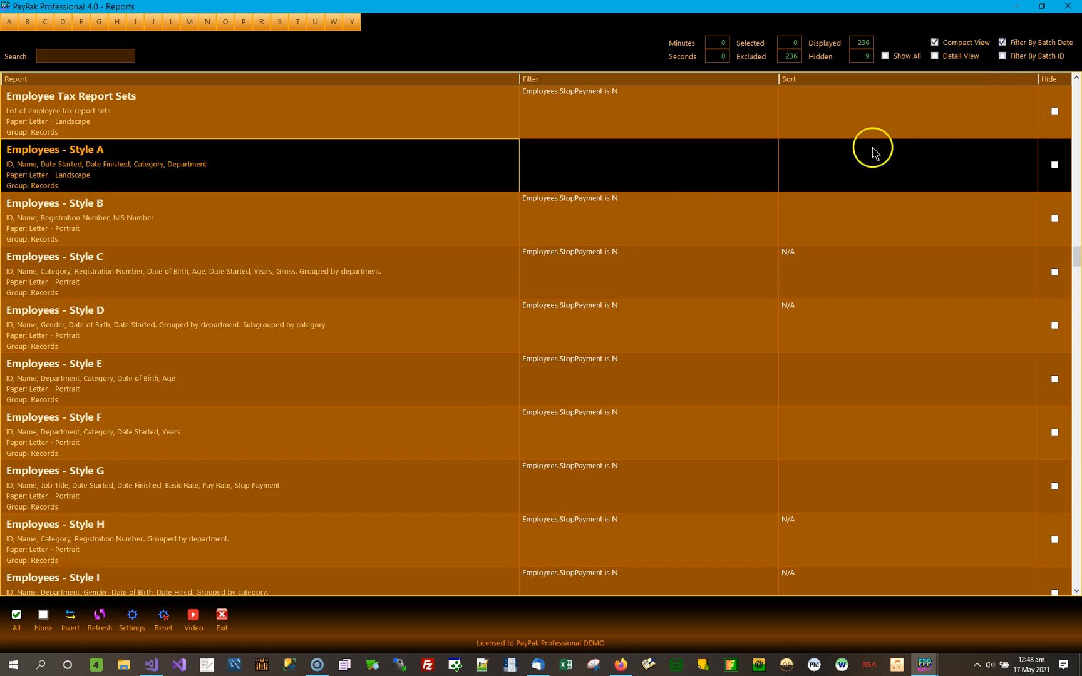
Add and apply a filter on Employees - Style A where Departments Description includes Wotton Terrace.
double_click(686, 174)
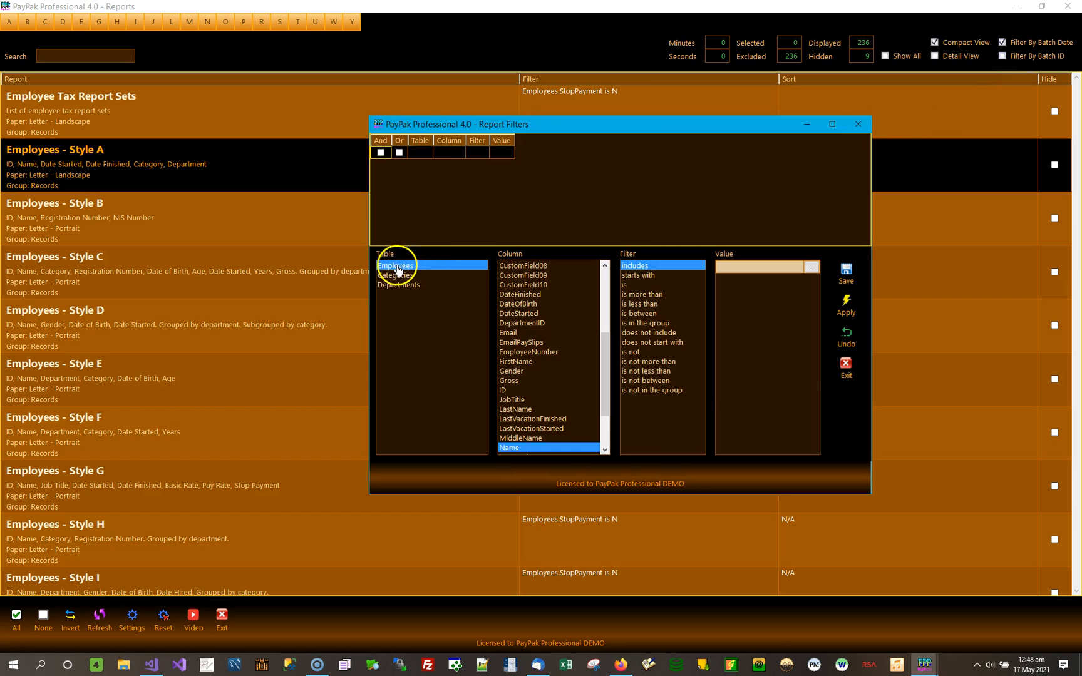
click(395, 286)
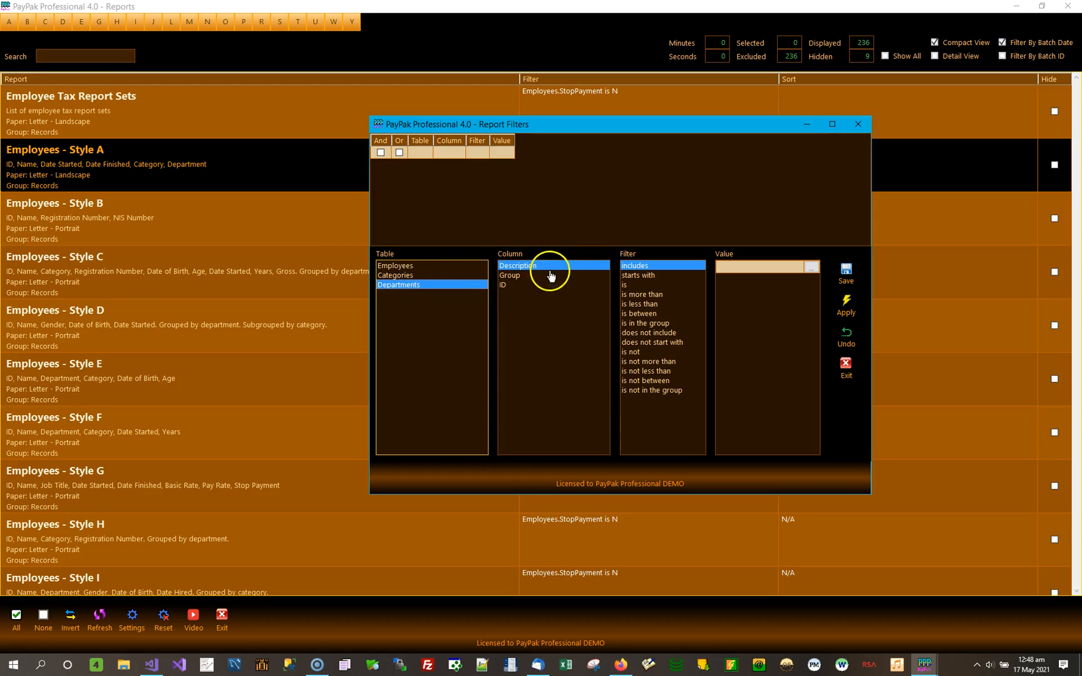
click(522, 266)
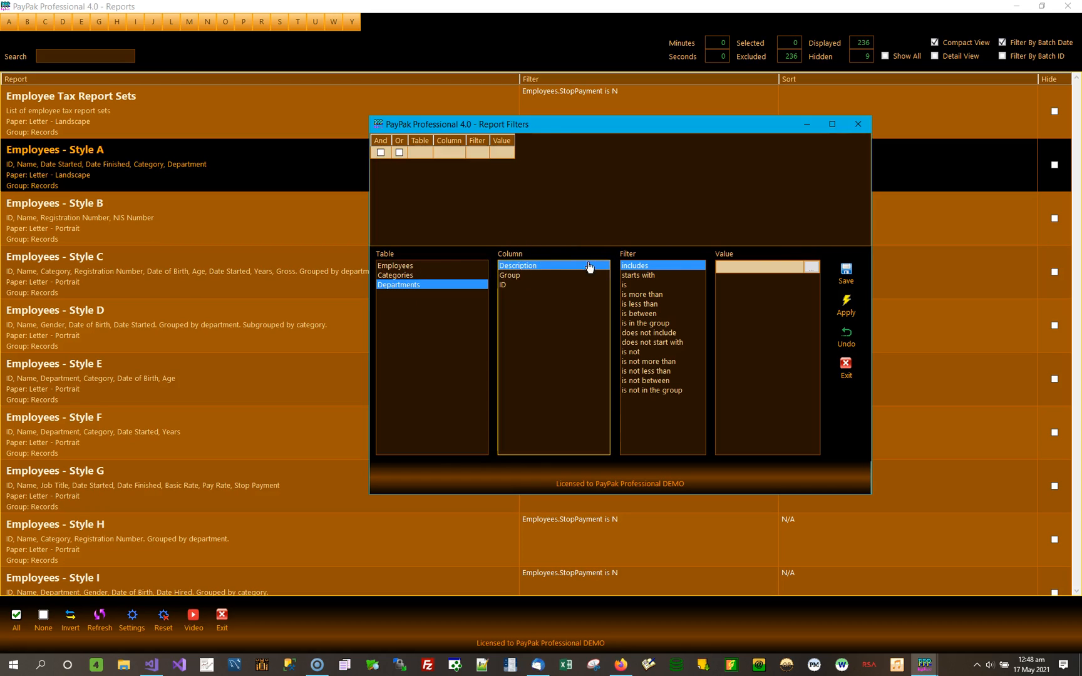
click(813, 268)
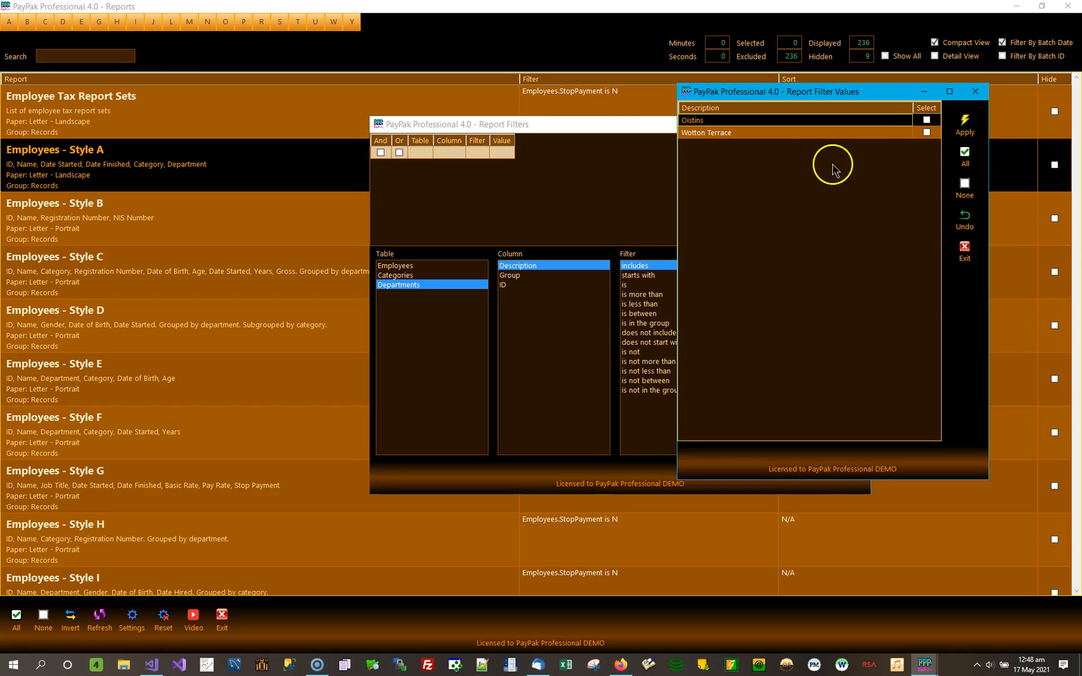
click(926, 134)
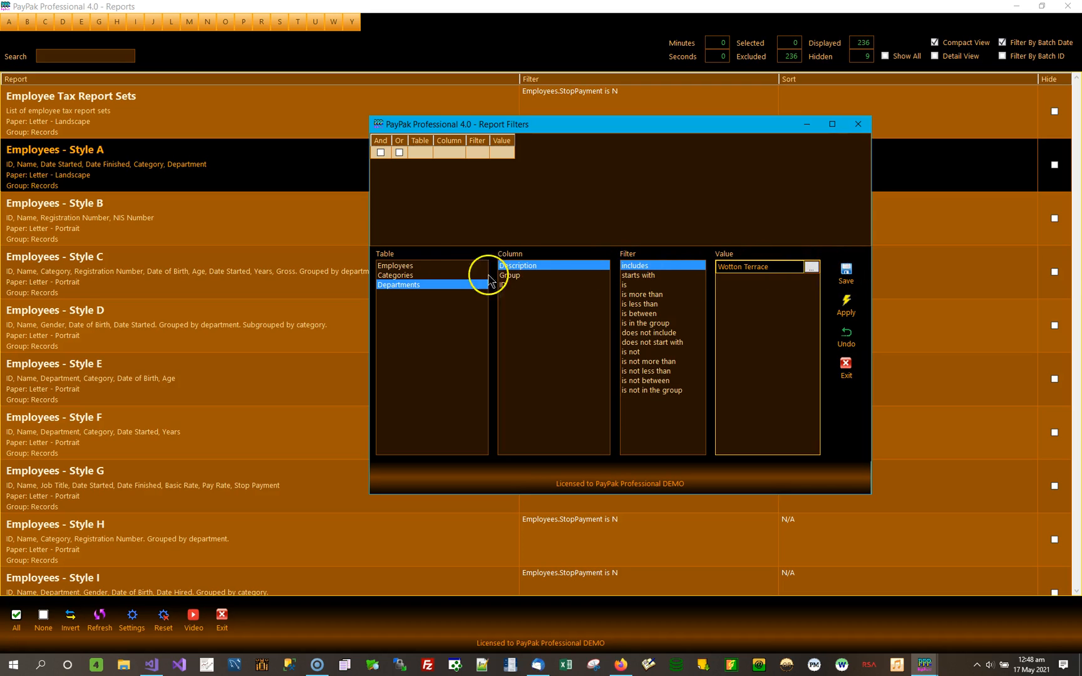
click(851, 279)
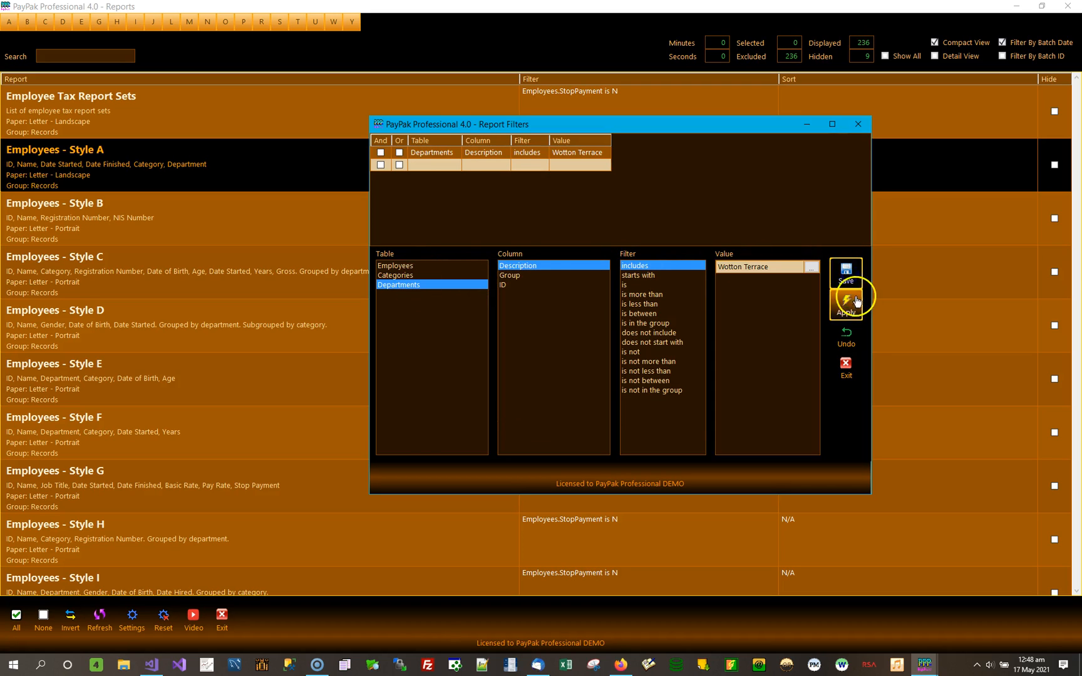
click(847, 305)
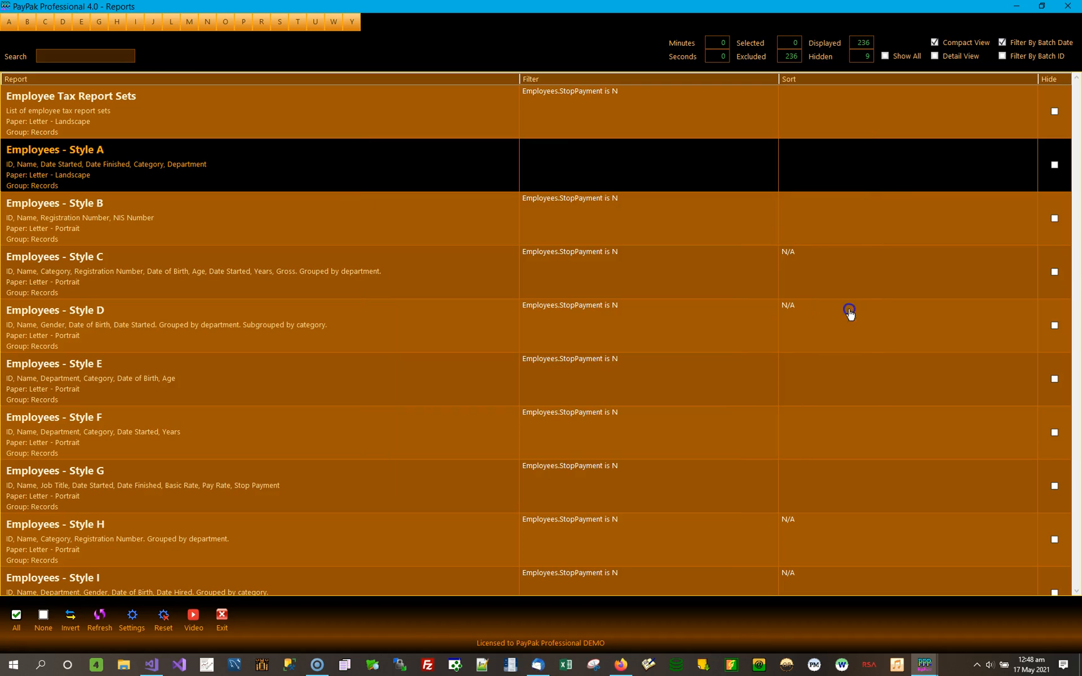
Preview Employees - Style A with the Wotton Terrace department filter, review the listed employees, and close the preview.
double_click(229, 175)
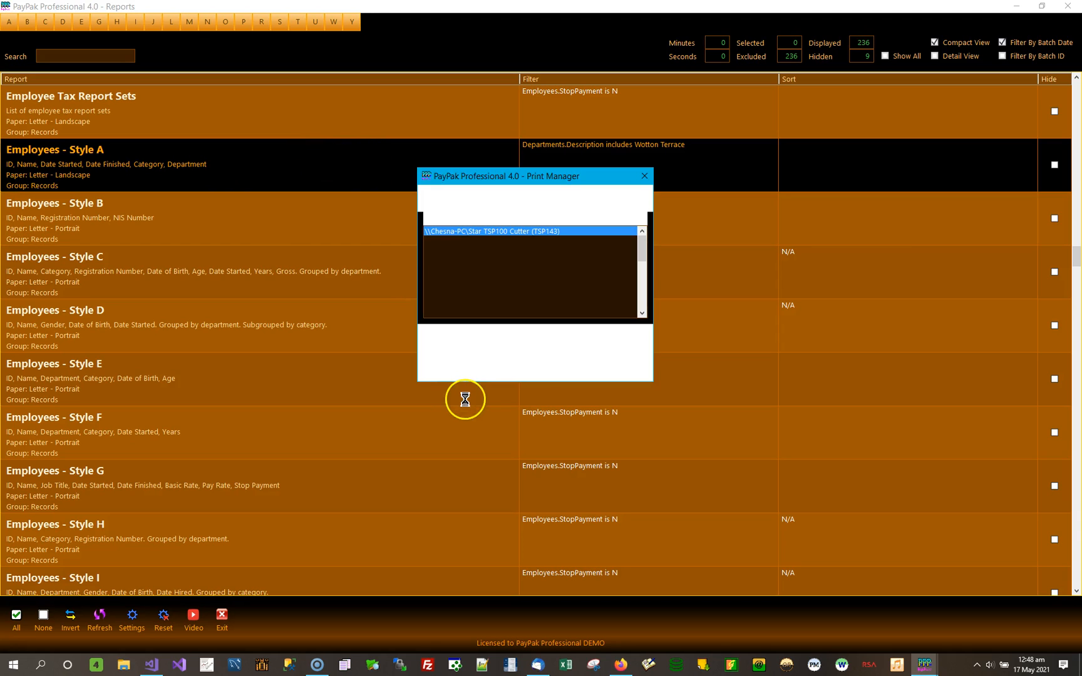
click(465, 354)
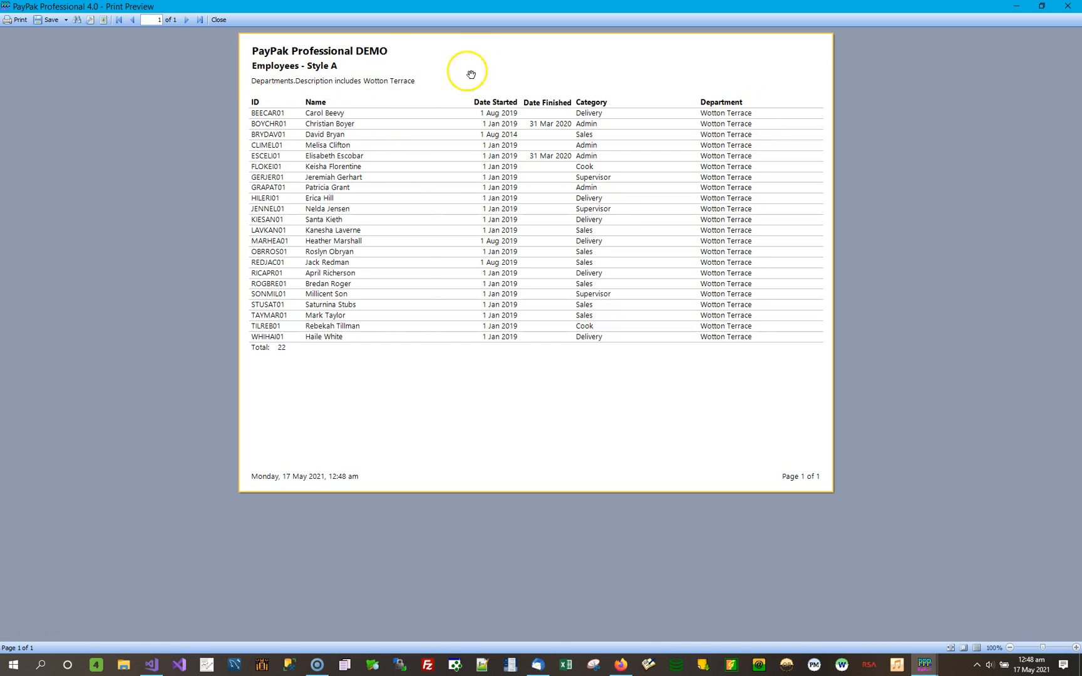
click(1069, 7)
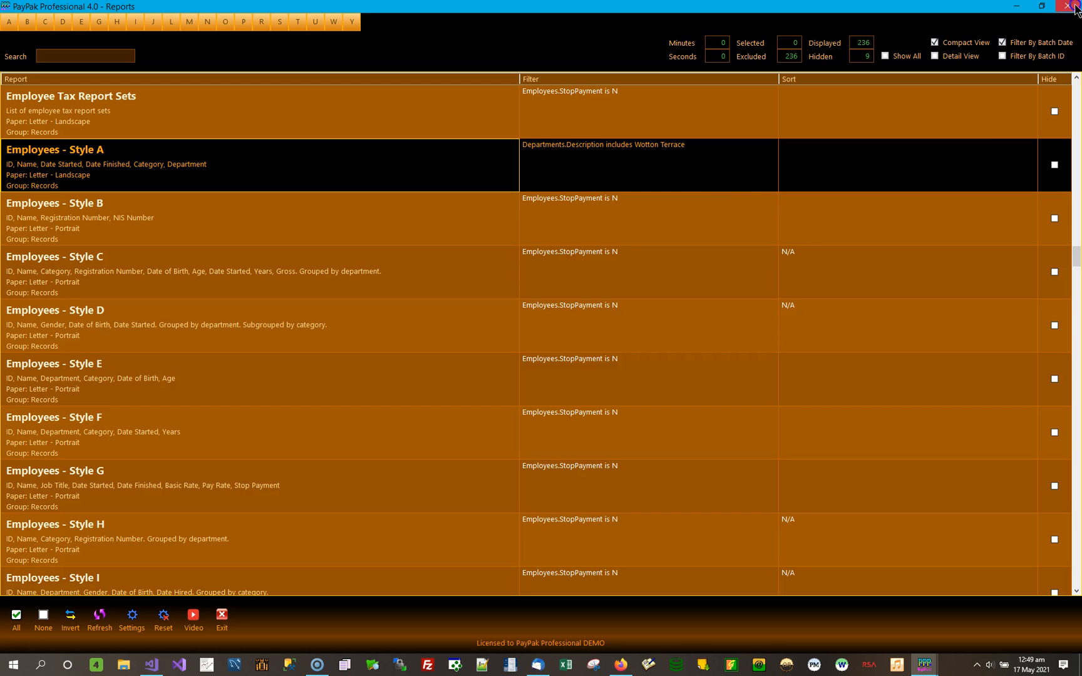
Open the Employees - Style A filter and examine which columns the Employees, Categories and Departments tables offer.
double_click(680, 171)
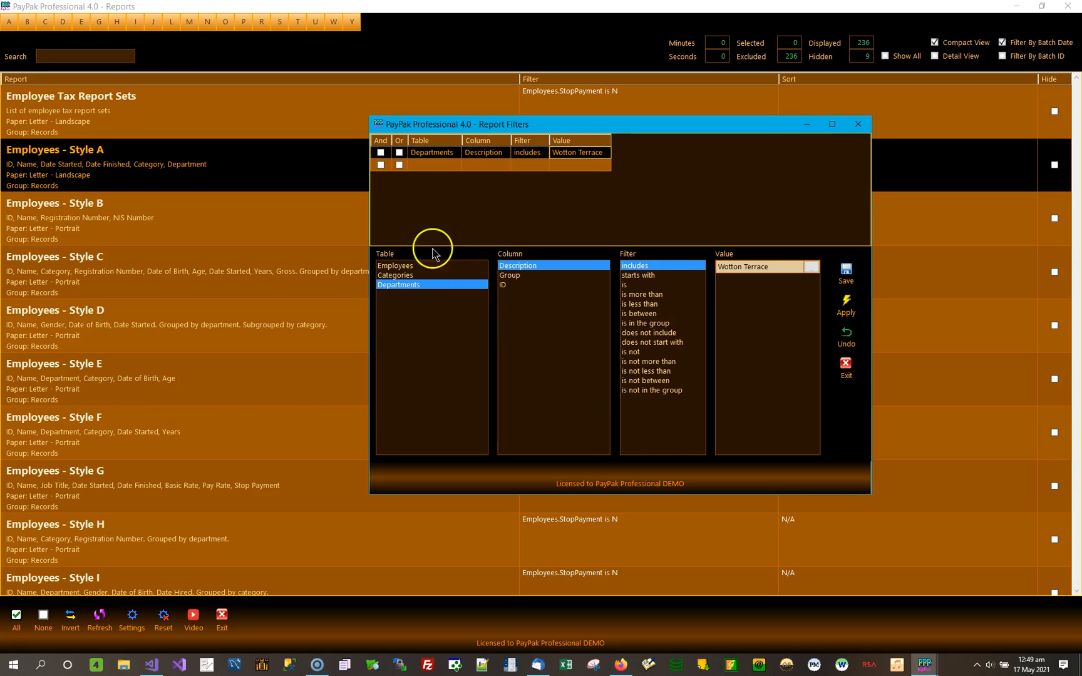
click(404, 267)
click(402, 285)
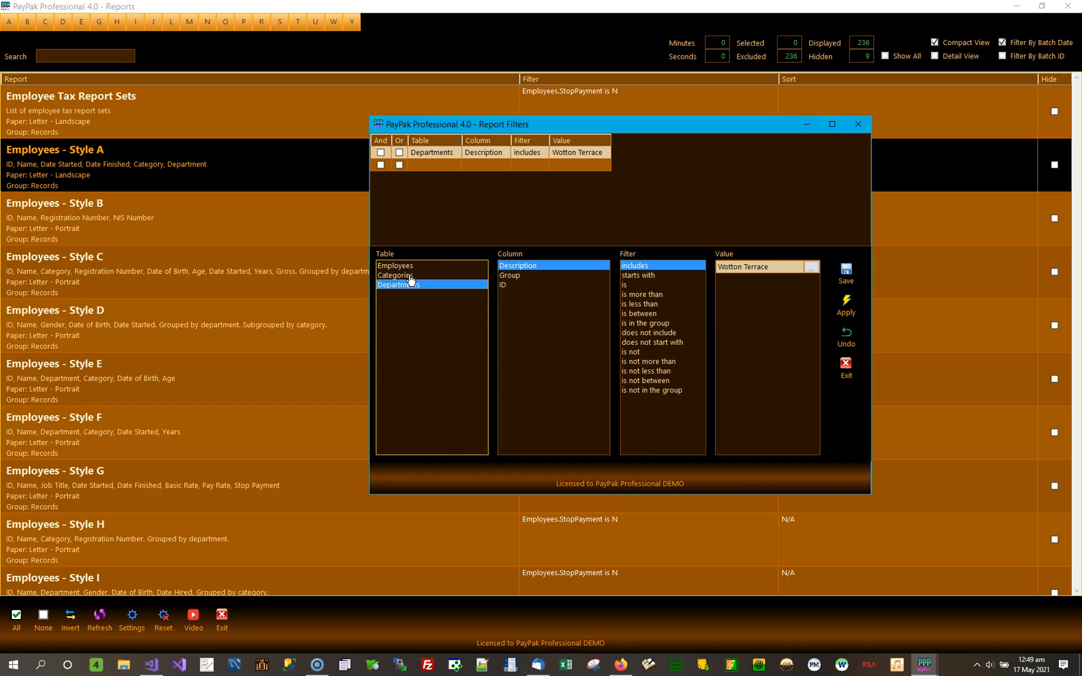
click(409, 277)
click(408, 267)
click(405, 285)
click(416, 267)
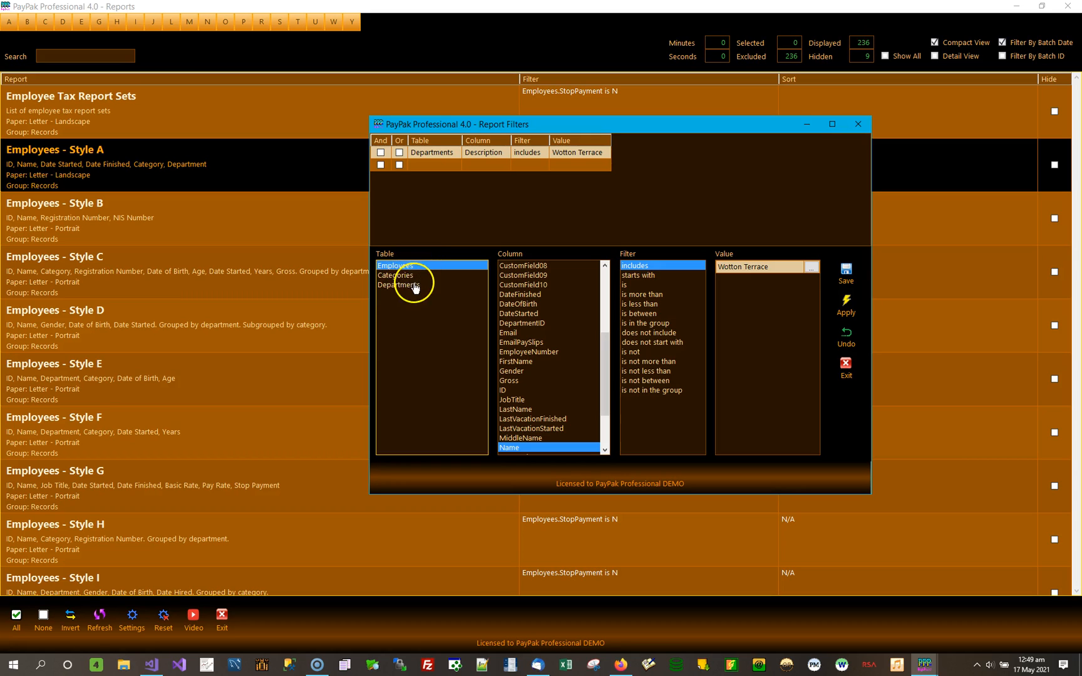
click(415, 276)
click(412, 286)
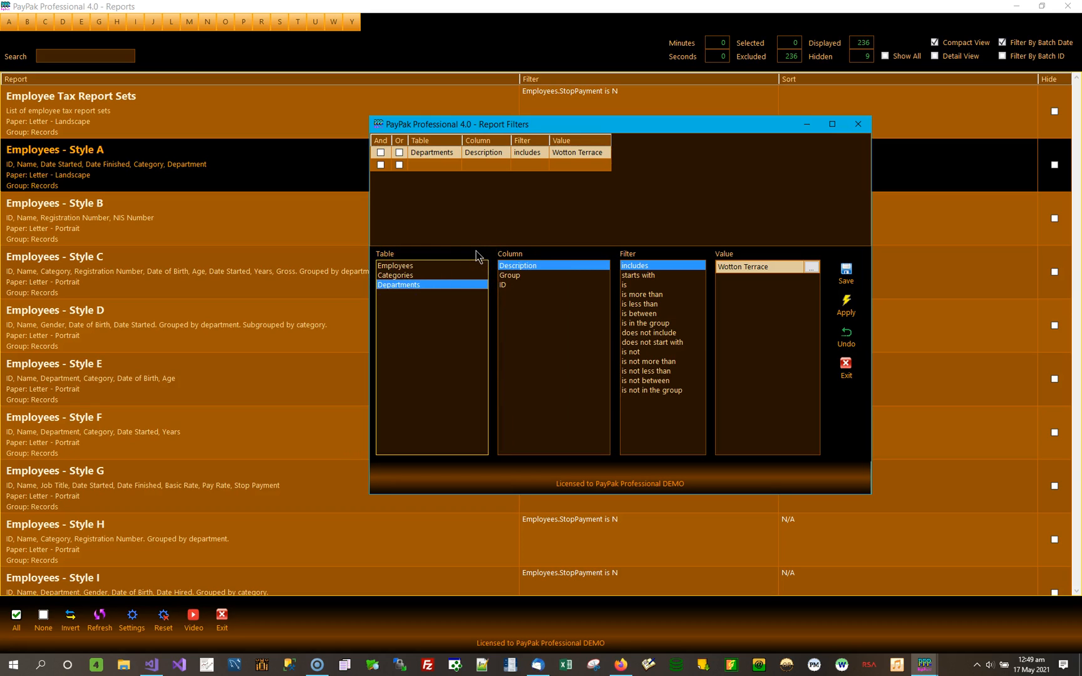
Replace the department condition with Employees Gender includes Female, save the line, and apply the filter to Employees - Style A.
click(387, 265)
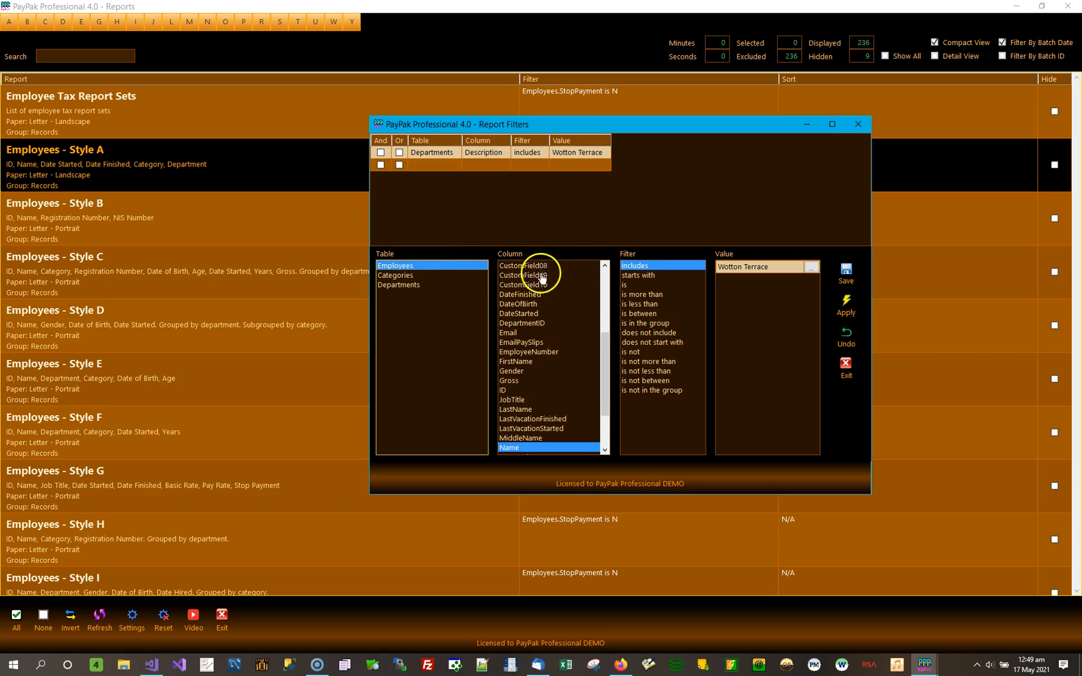
drag(598, 357, 568, 338)
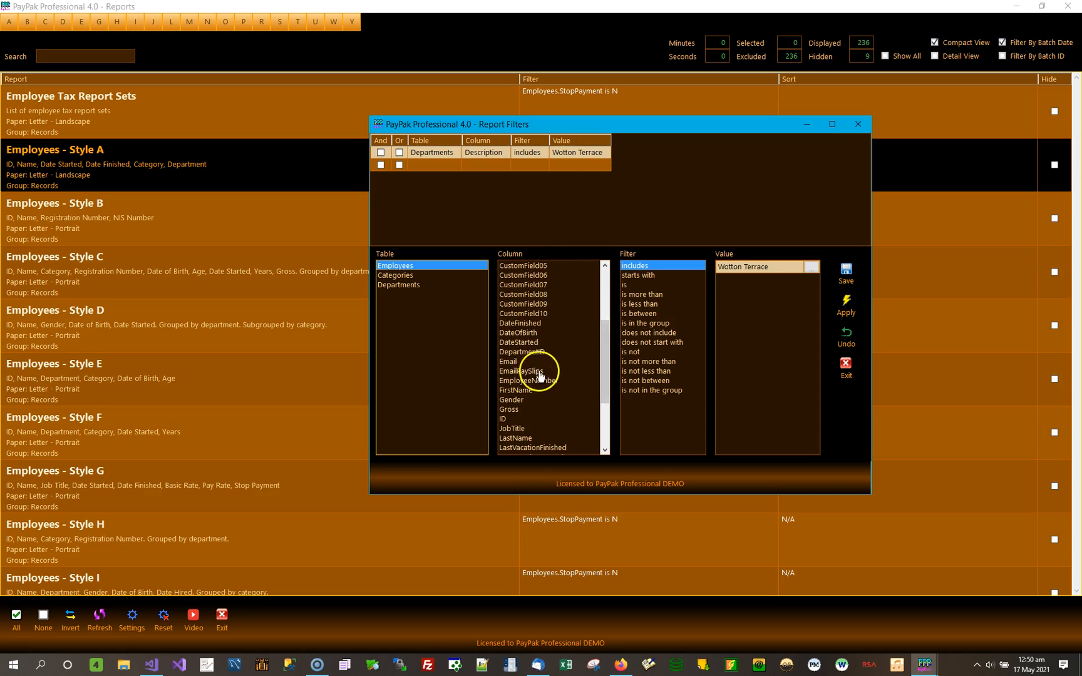
click(521, 401)
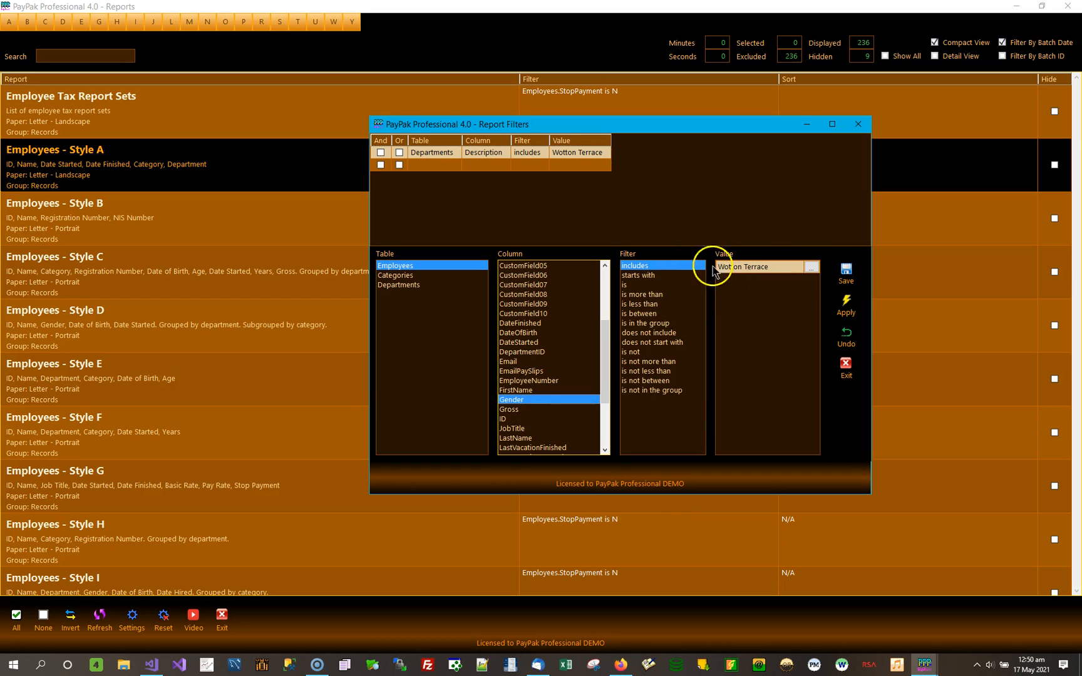
click(811, 269)
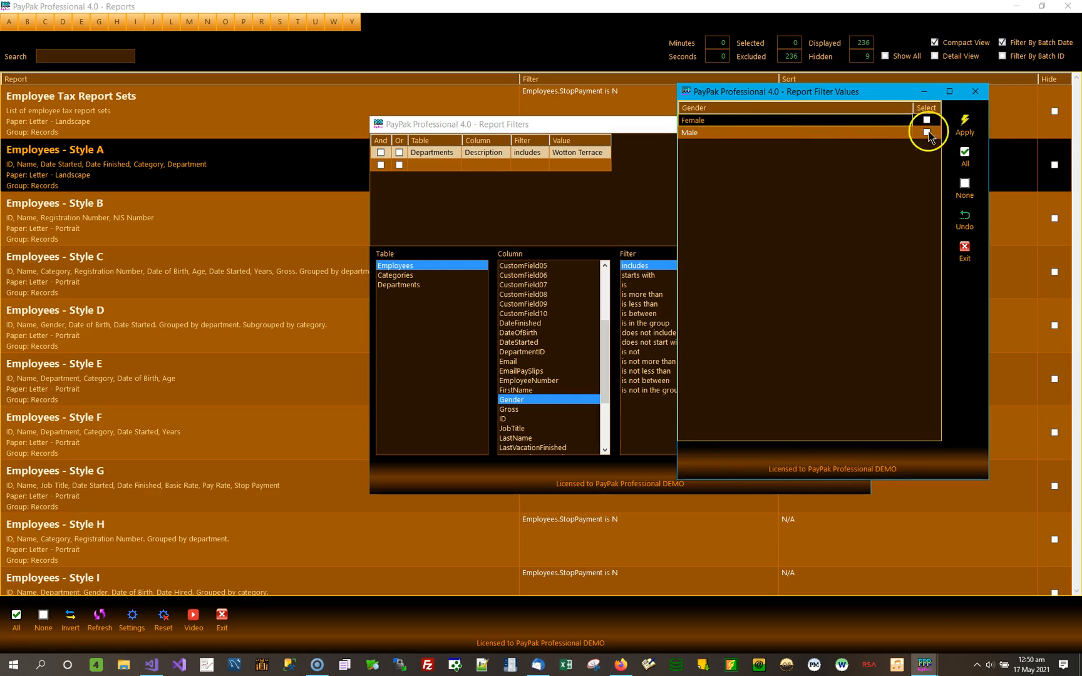
click(927, 119)
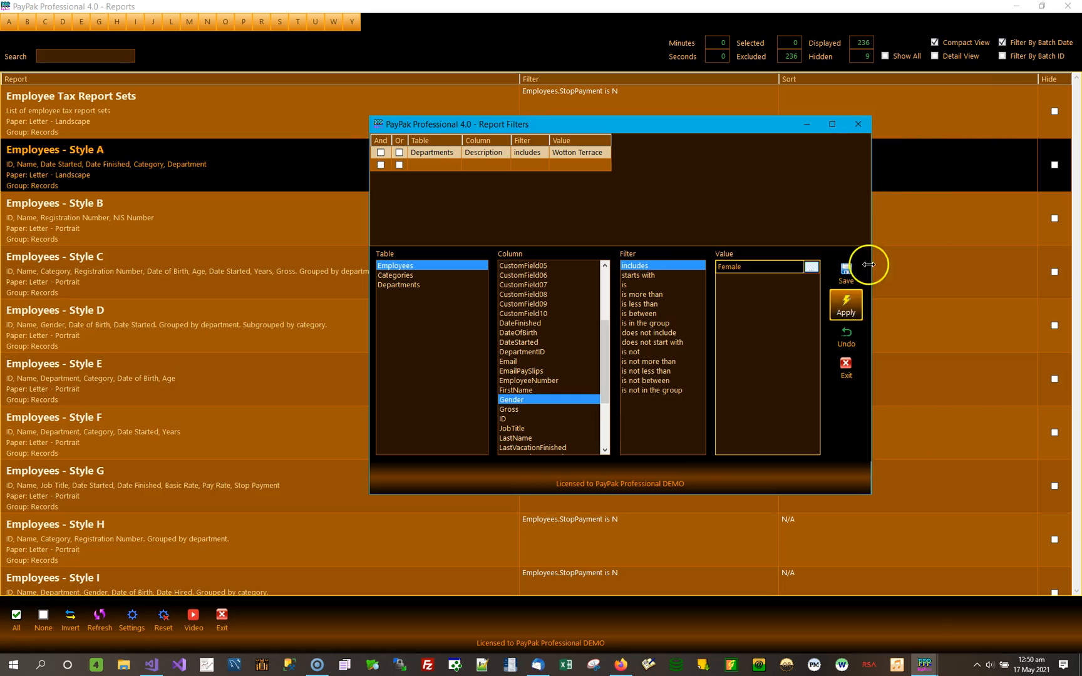
click(846, 274)
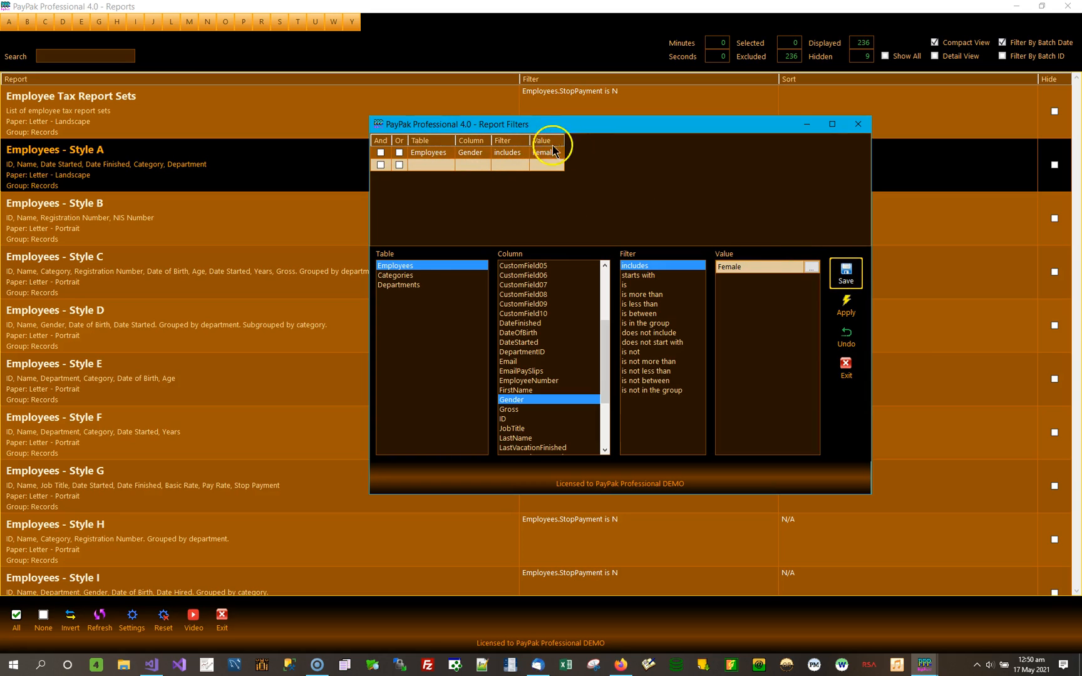
click(846, 304)
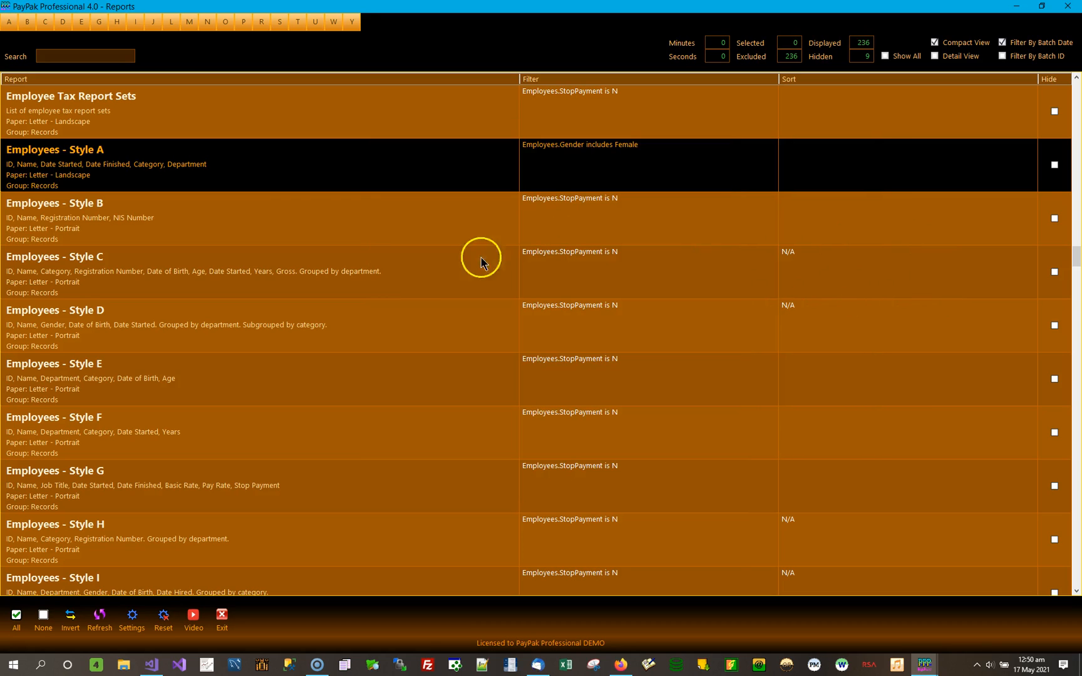
Preview Employees - Style A with the Female gender filter, review the listed employees, and return to the report list.
double_click(299, 178)
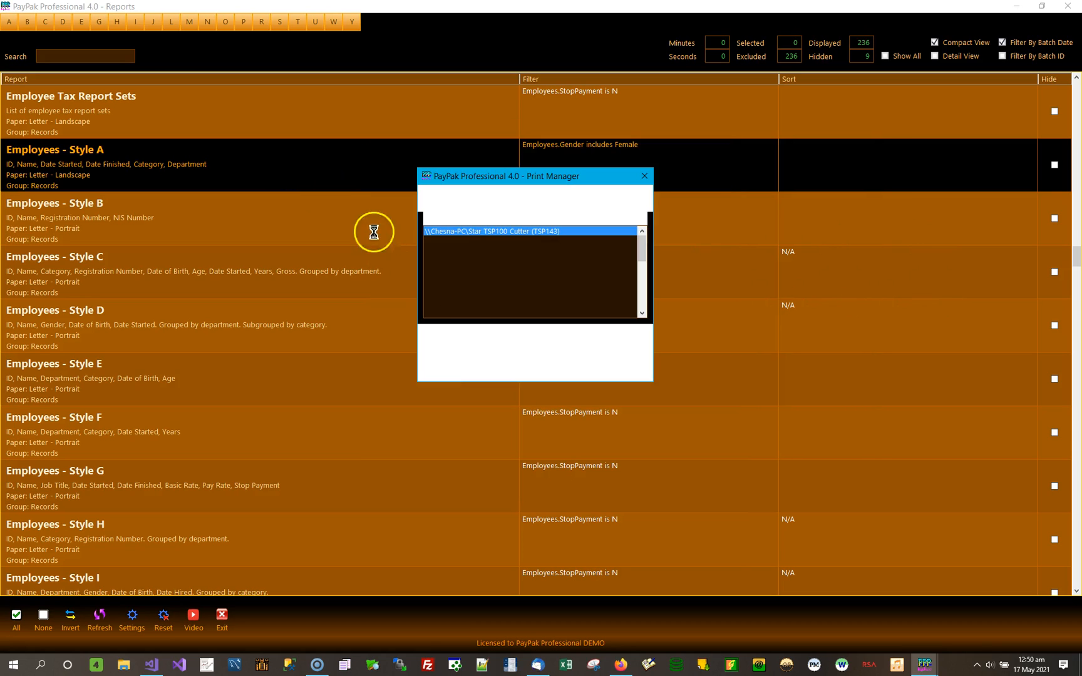
click(473, 358)
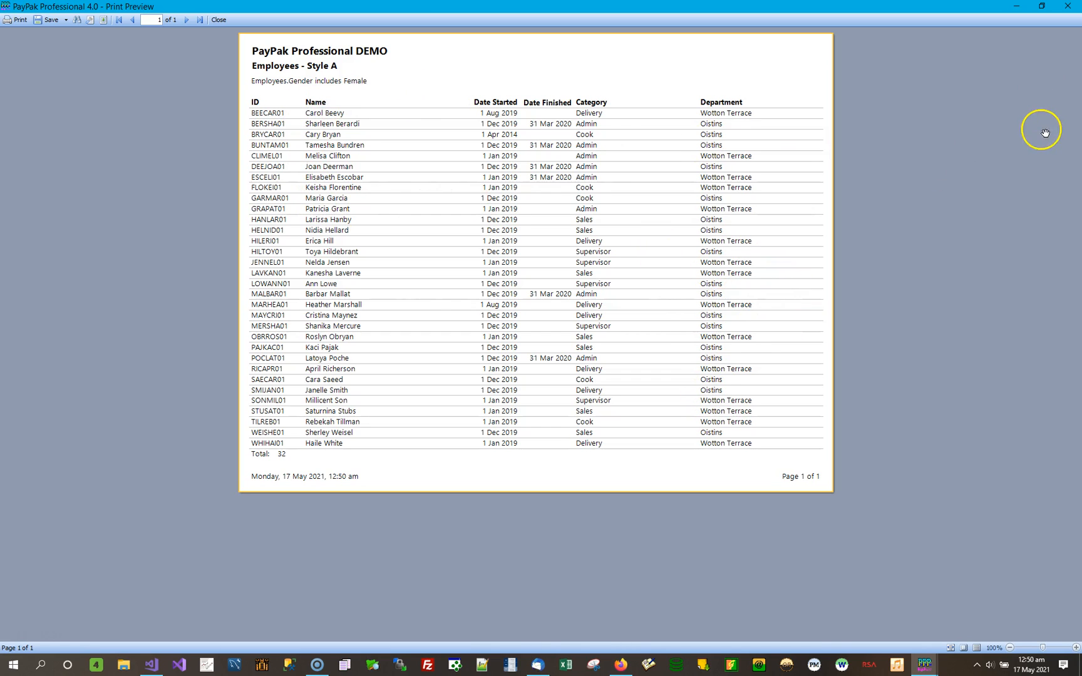
click(1068, 6)
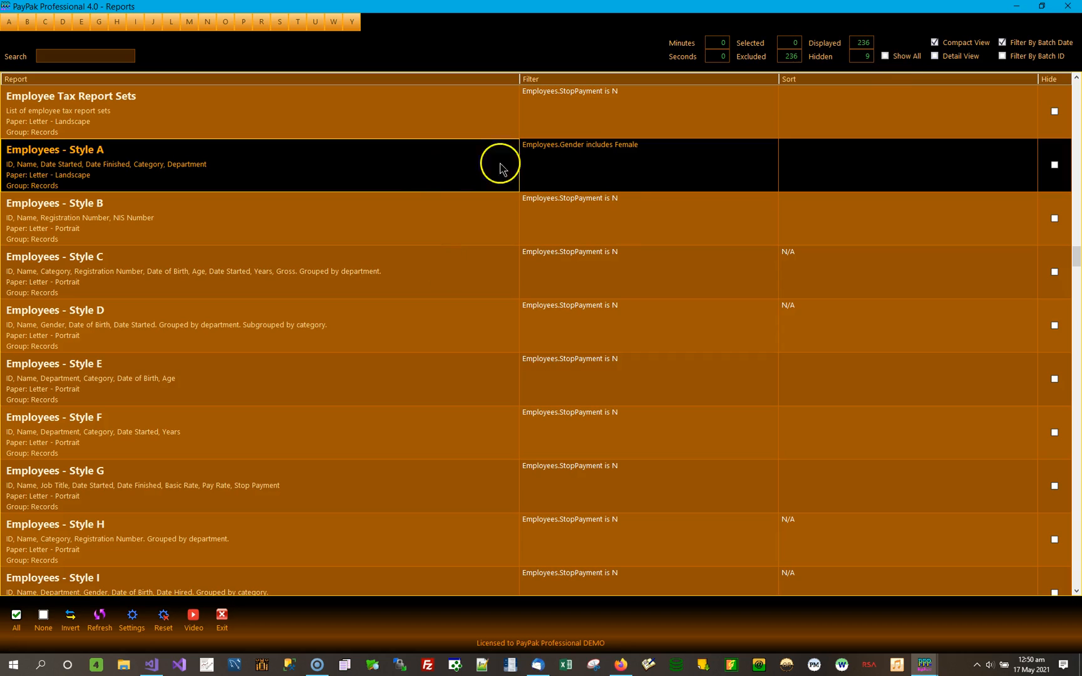
Add and apply a second Employees - Style A filter line, AND Departments Description includes Wotton Terrace, and preview the report.
click(638, 173)
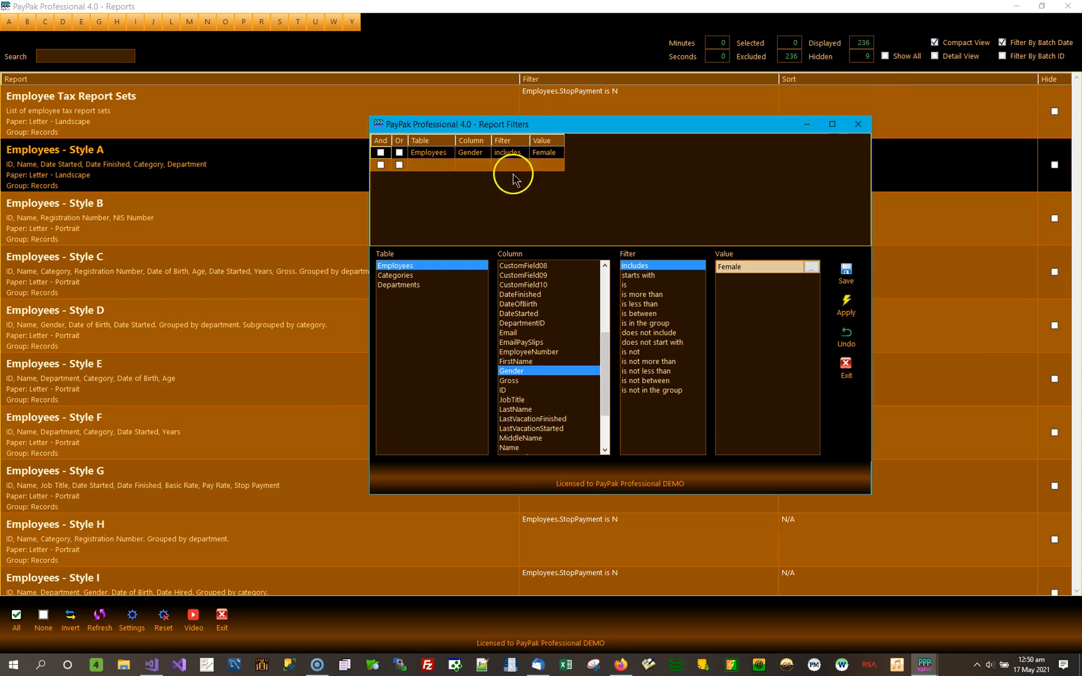
click(434, 167)
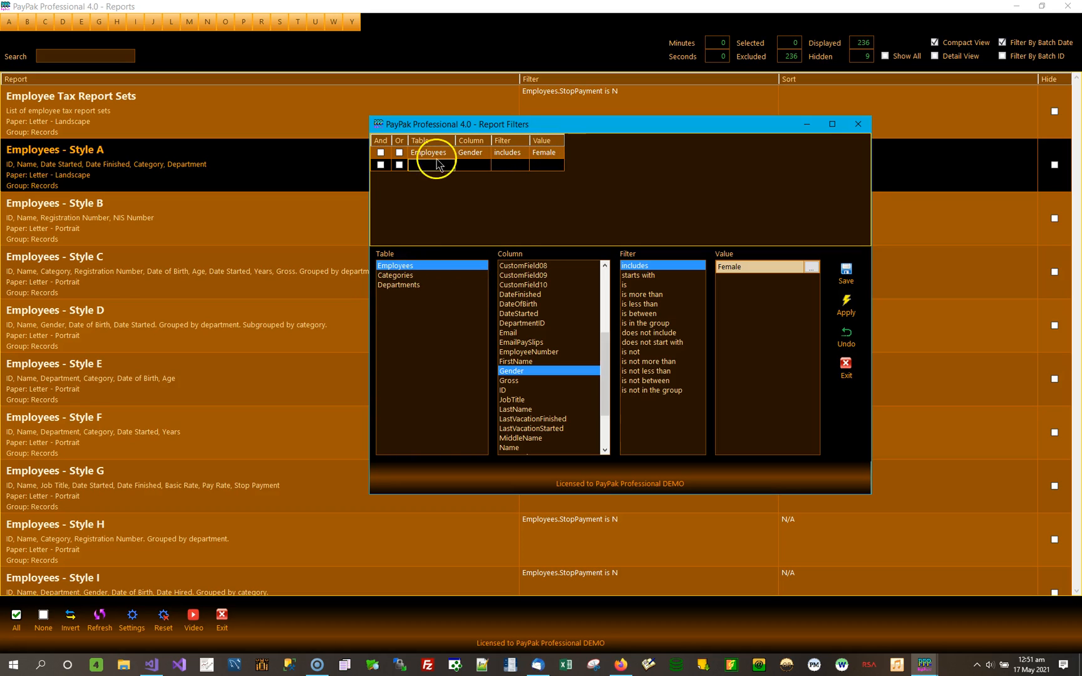
click(416, 286)
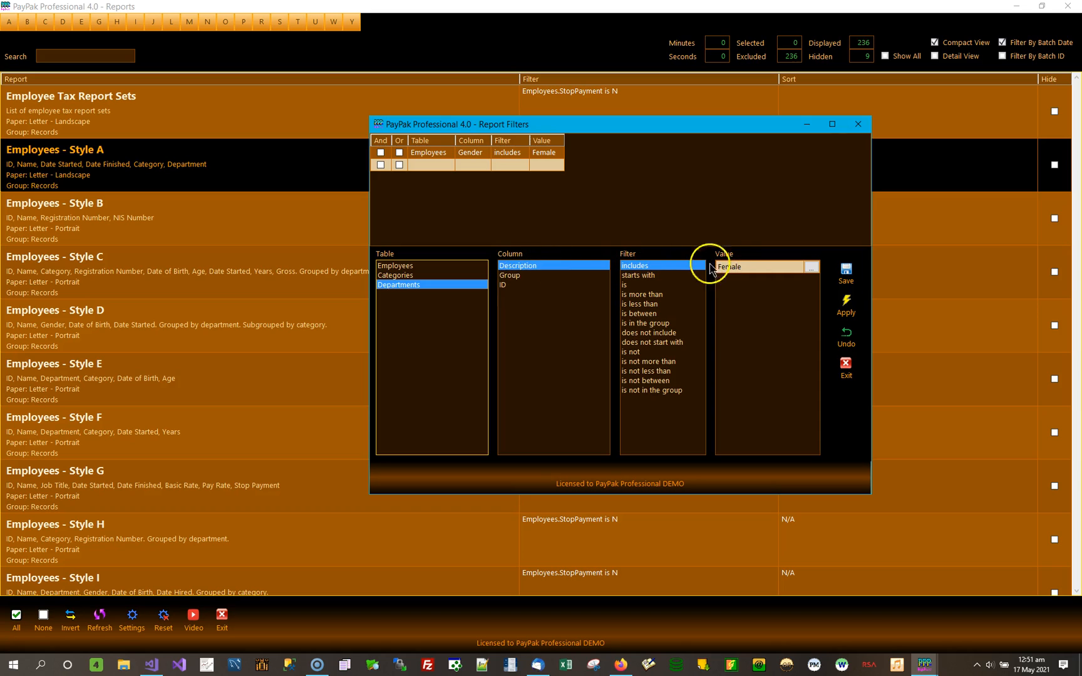
click(812, 268)
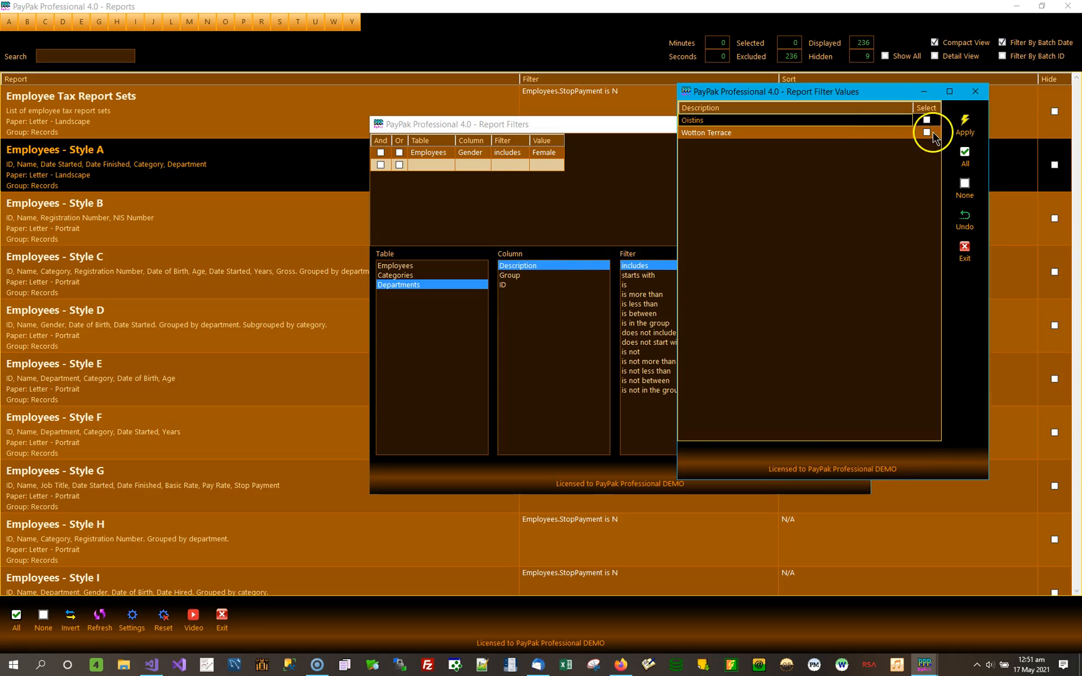
click(927, 133)
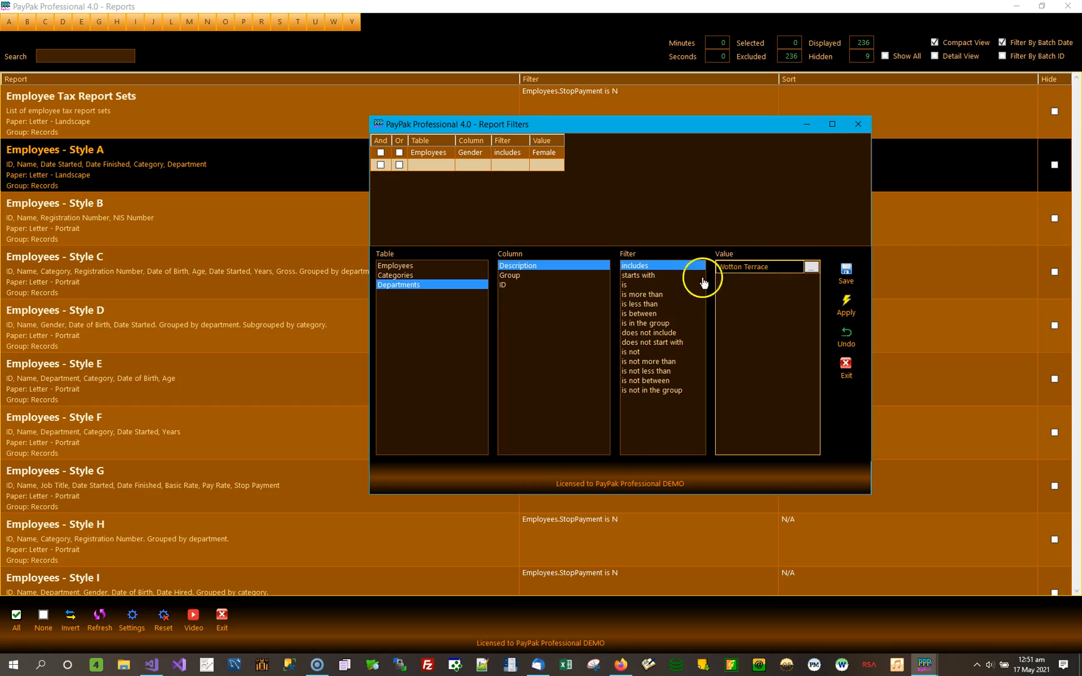
click(846, 274)
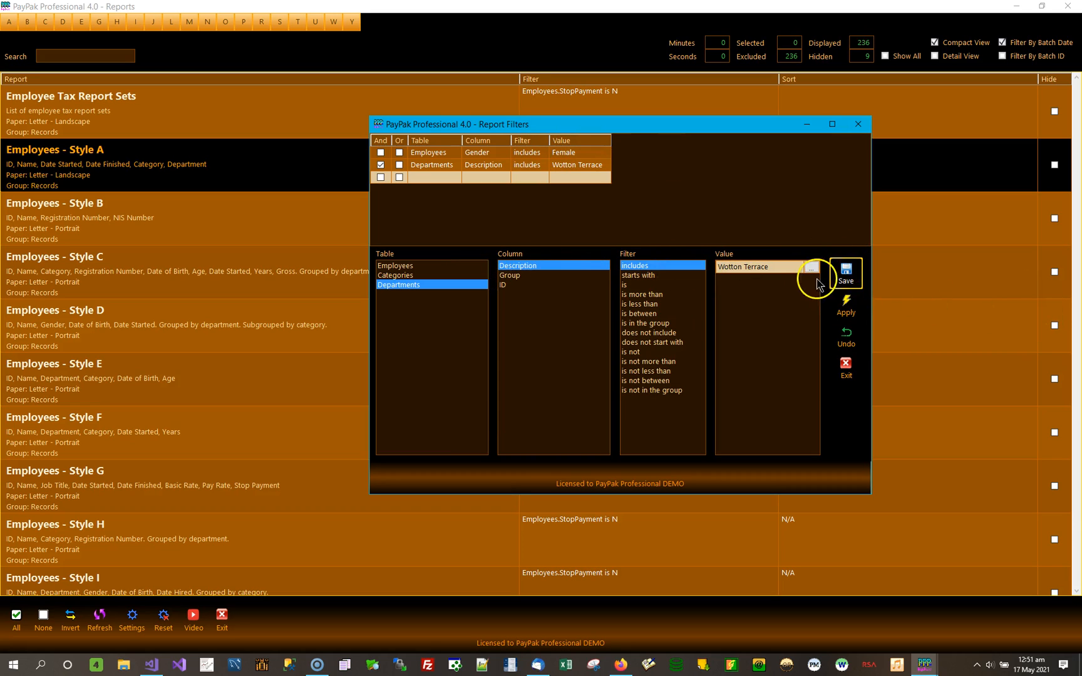
click(846, 308)
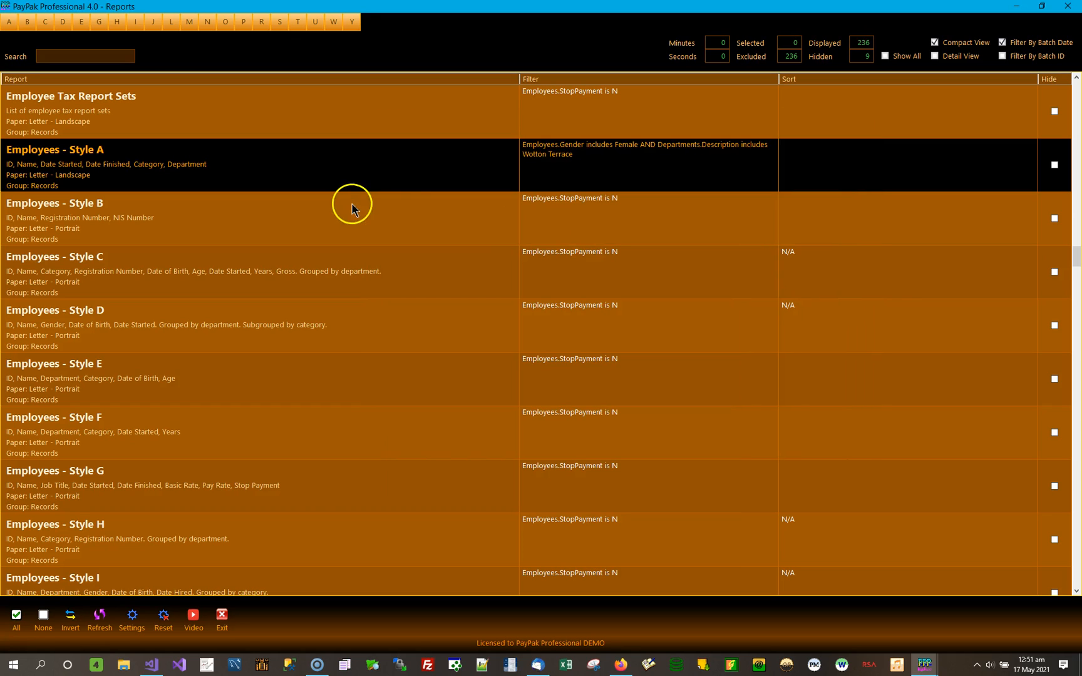
double_click(339, 175)
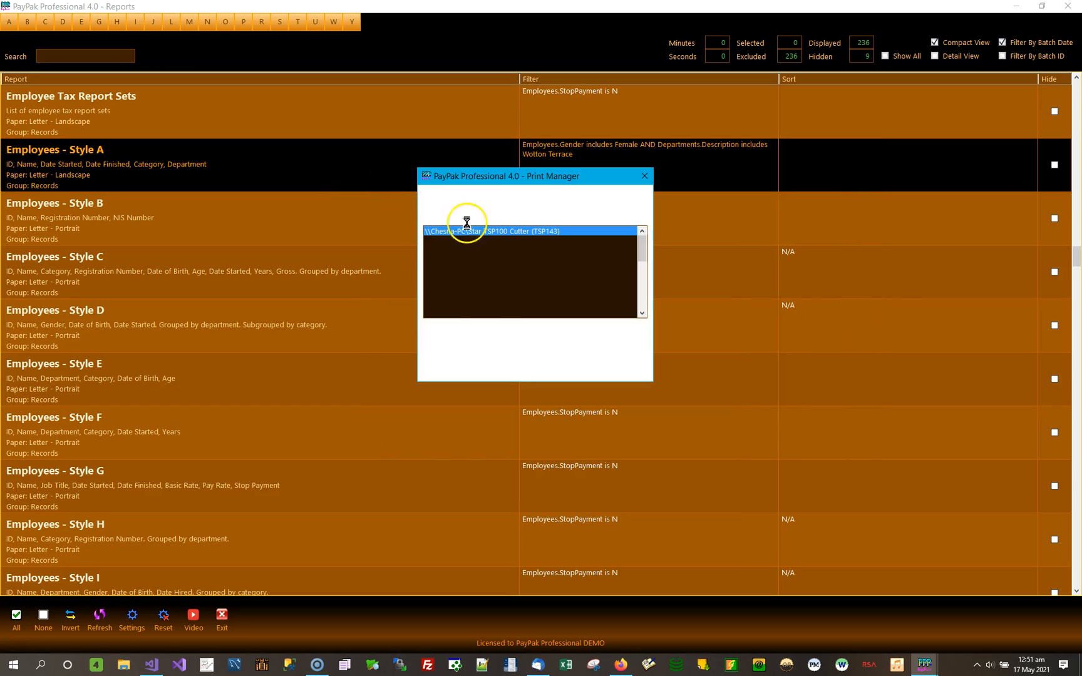
click(459, 345)
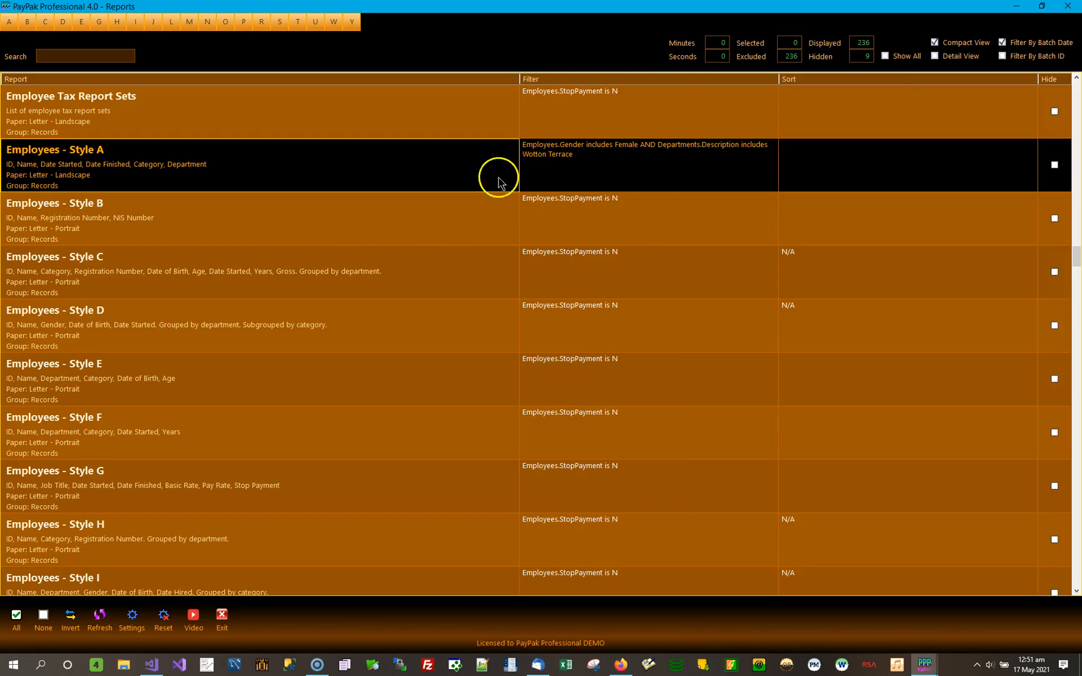
Delete both the Gender and Departments lines from the Employees - Style A filter and apply the empty filter.
double_click(606, 168)
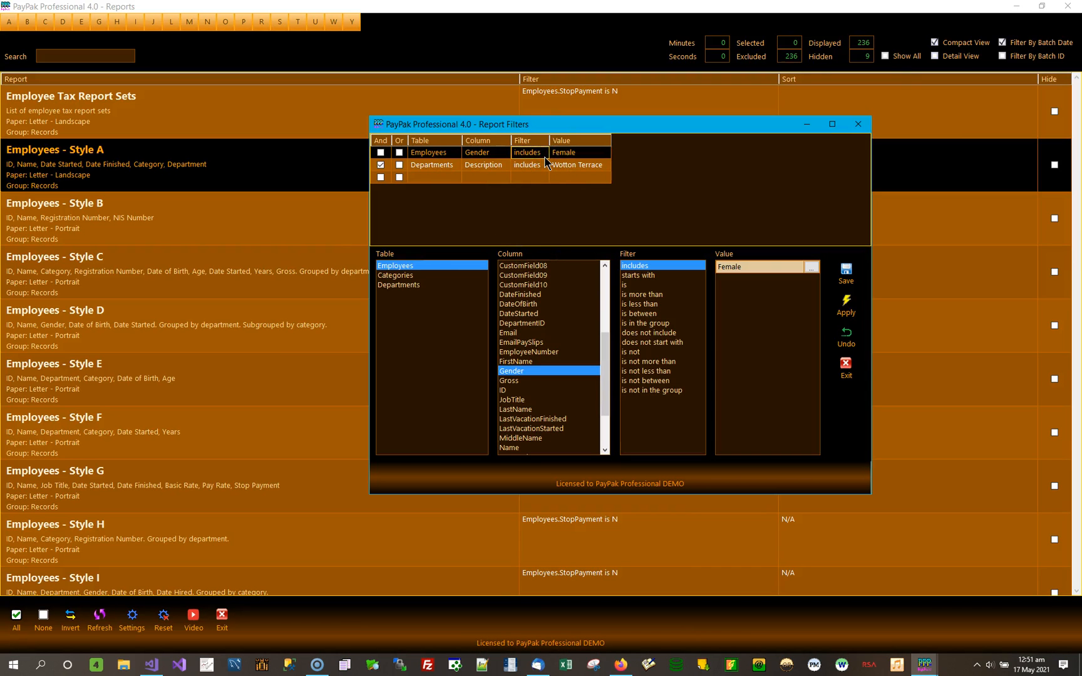
key(Delete)
click(544, 374)
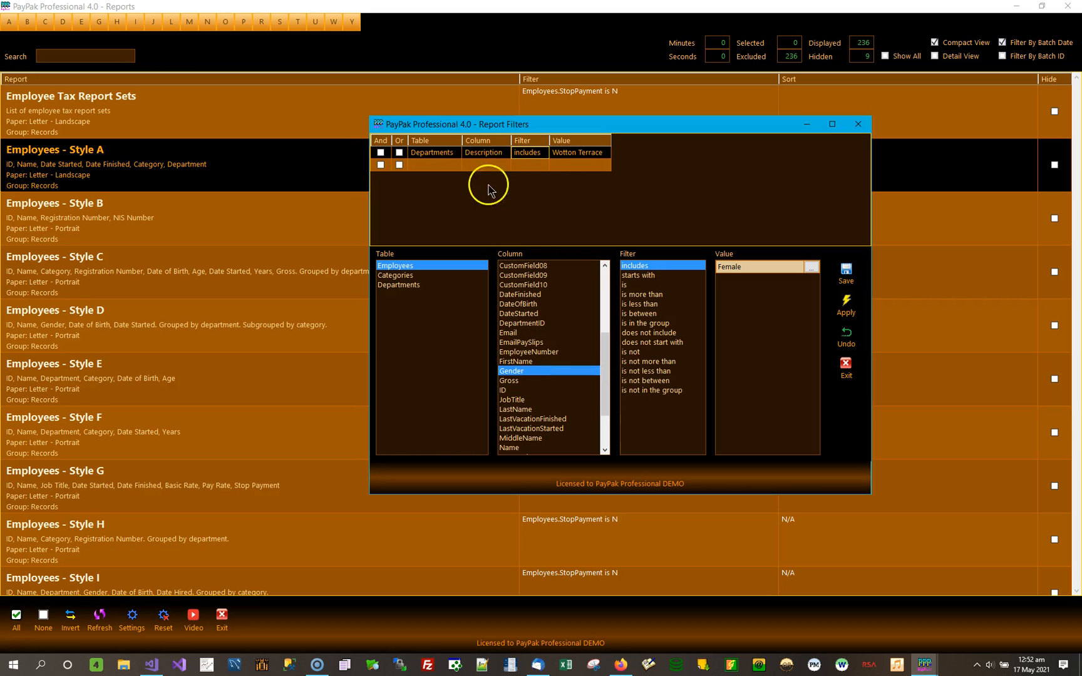
click(484, 153)
key(Delete)
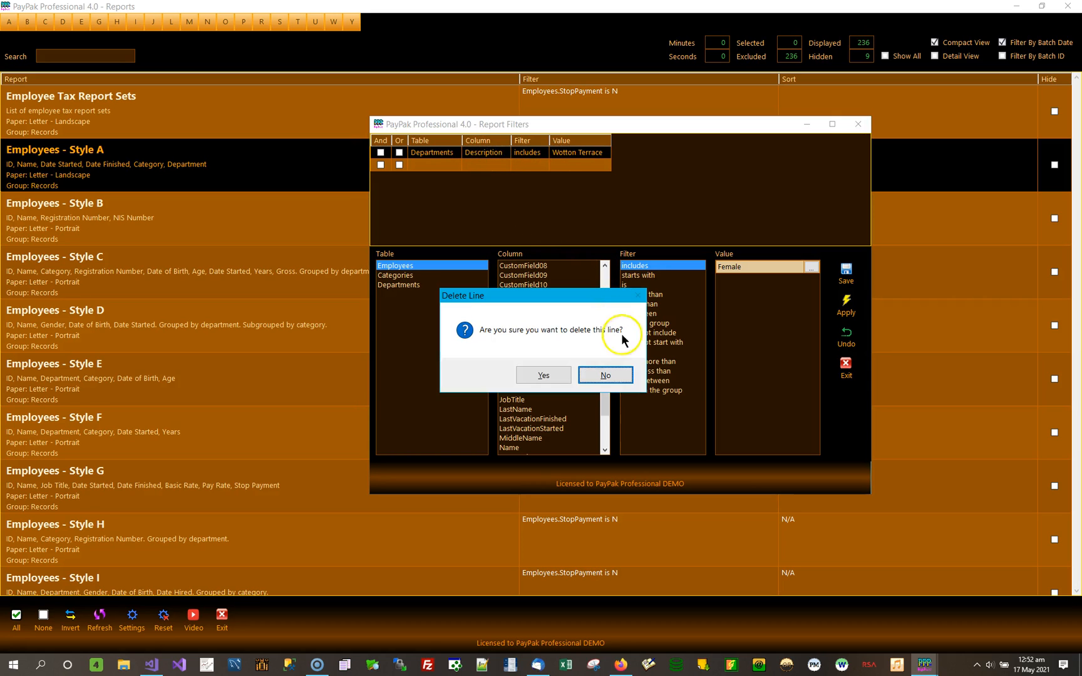
click(544, 375)
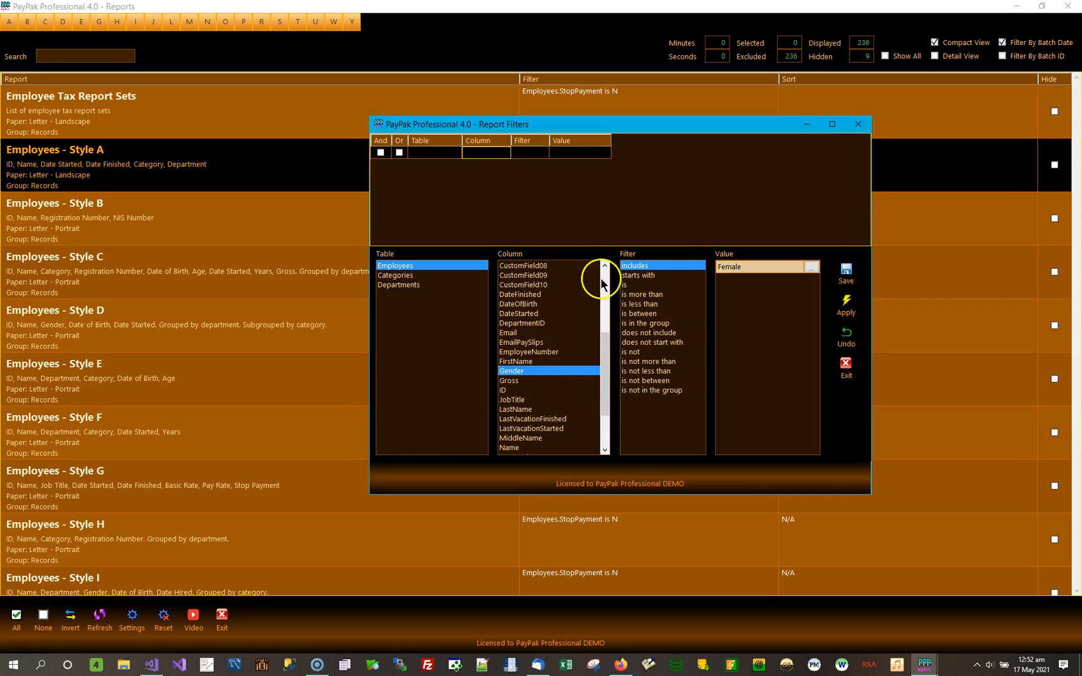
click(850, 307)
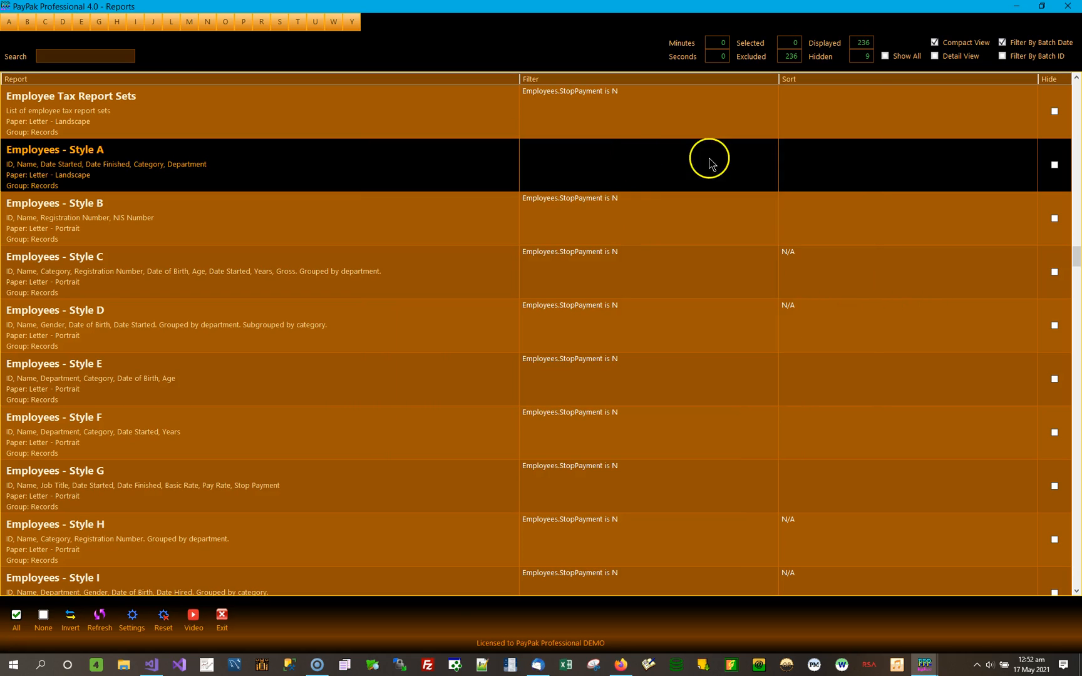
Preview Employees - Style A without any filter, agreeing to print everything, and review both pages of the employee list.
double_click(211, 168)
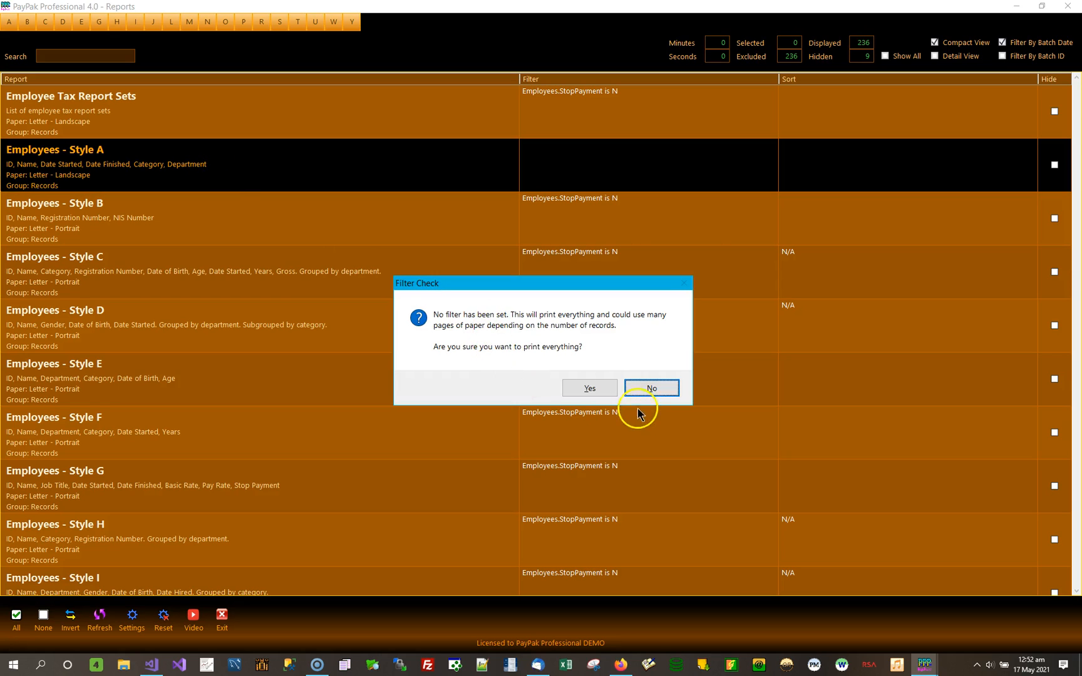
click(589, 389)
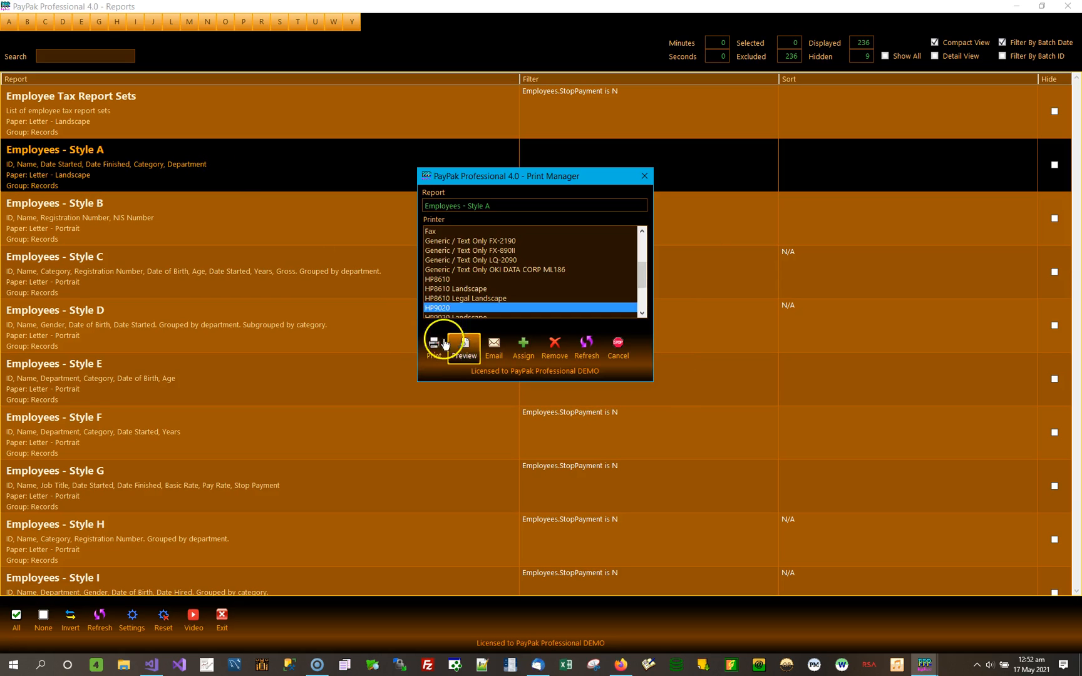
click(463, 346)
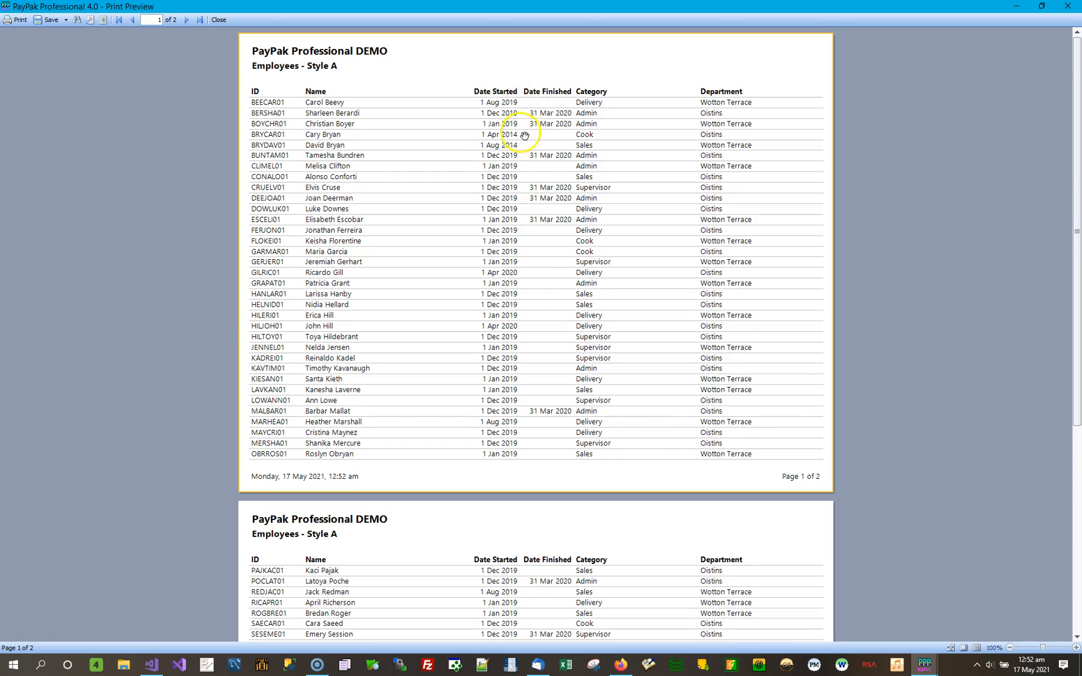
scroll(511, 210, down, 5)
scroll(511, 210, up, 2)
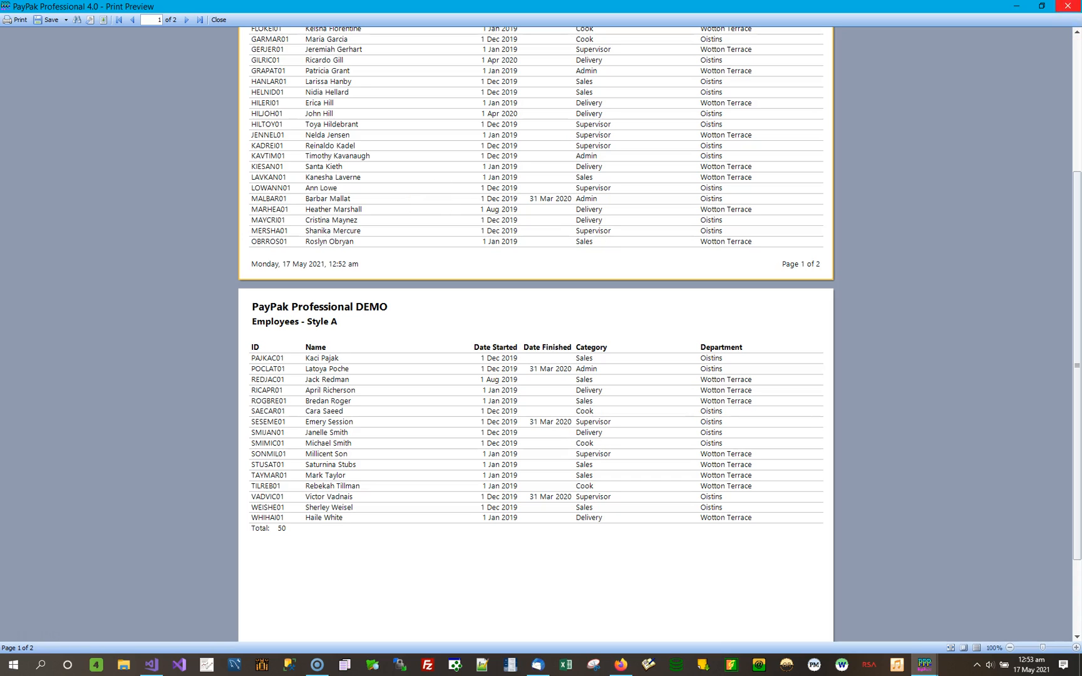
Return from the preview, open the Employees - Style A report filter and choose Employees DateStarted with the is between condition.
click(1074, 16)
double_click(635, 171)
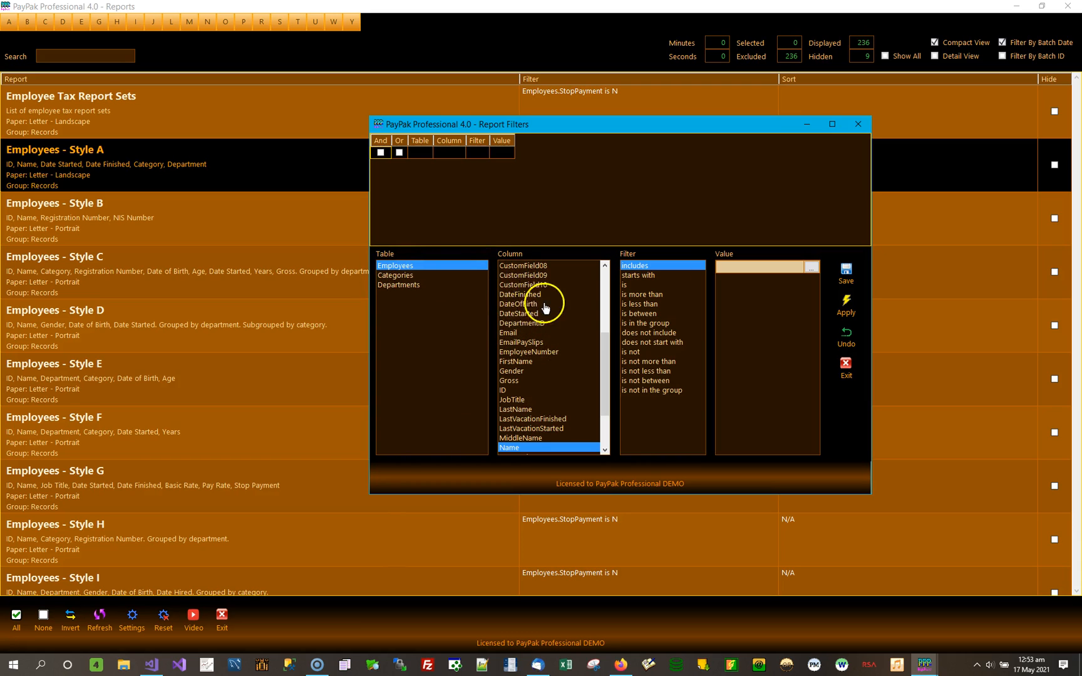
click(606, 321)
drag(606, 321, 605, 348)
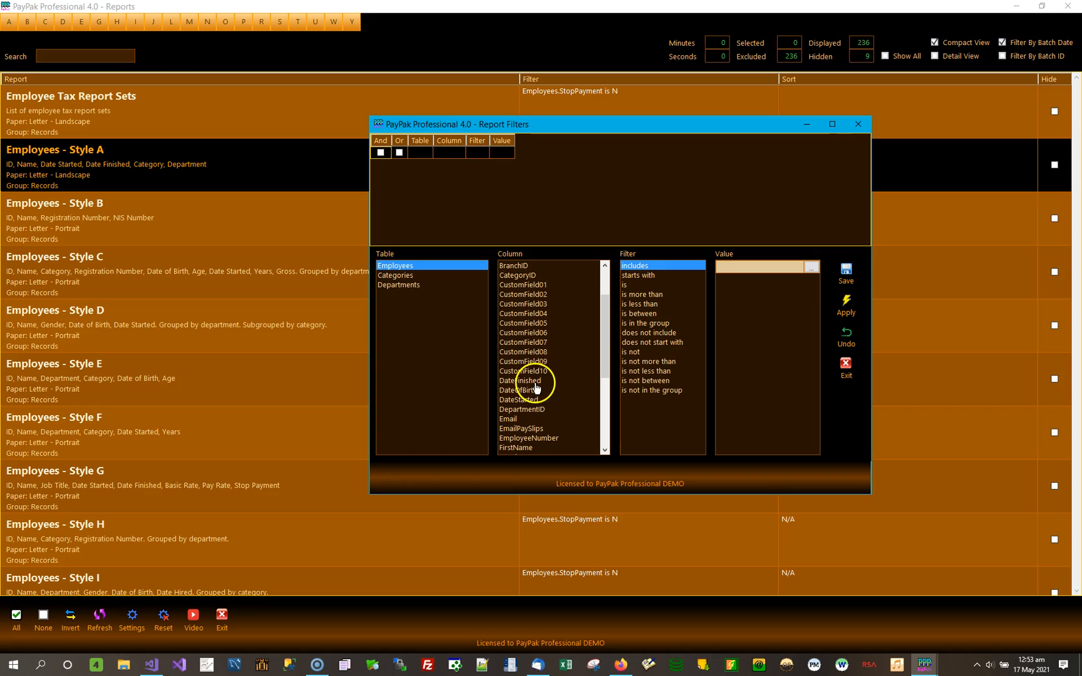
click(532, 400)
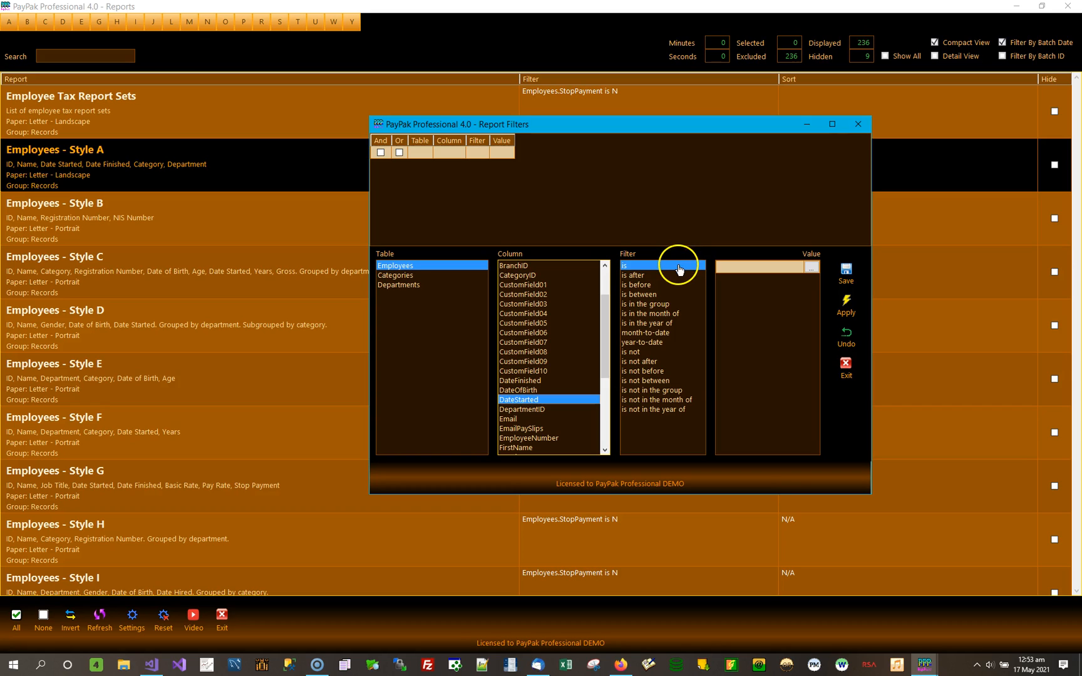
click(656, 295)
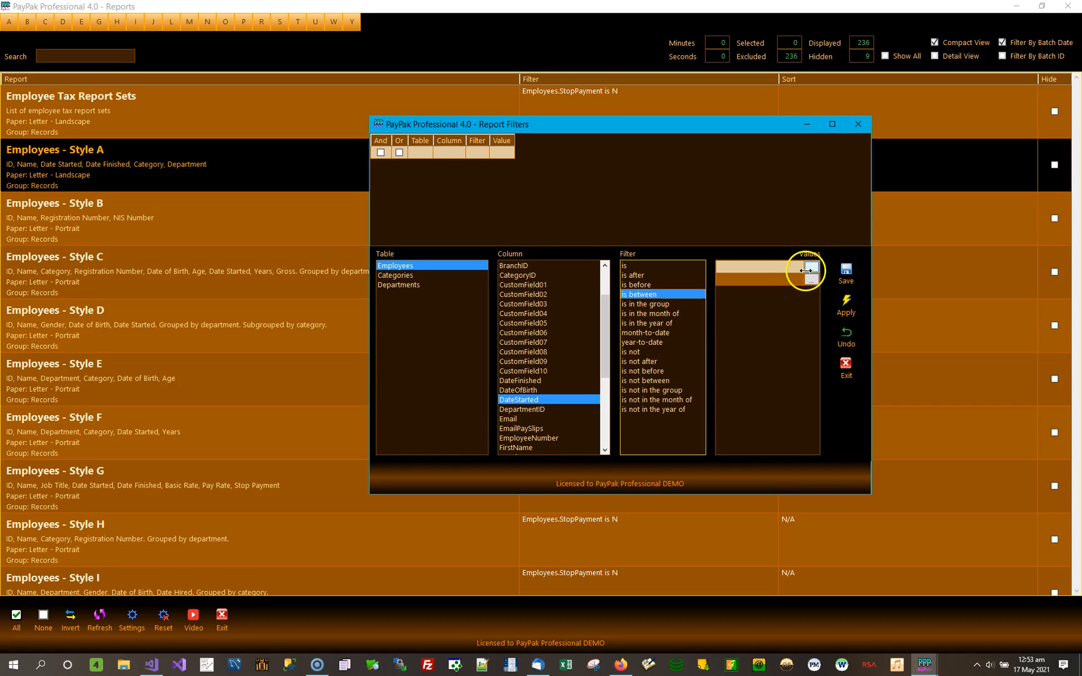
Set the first date of the DateStarted range to 1 Jun 2019.
click(797, 267)
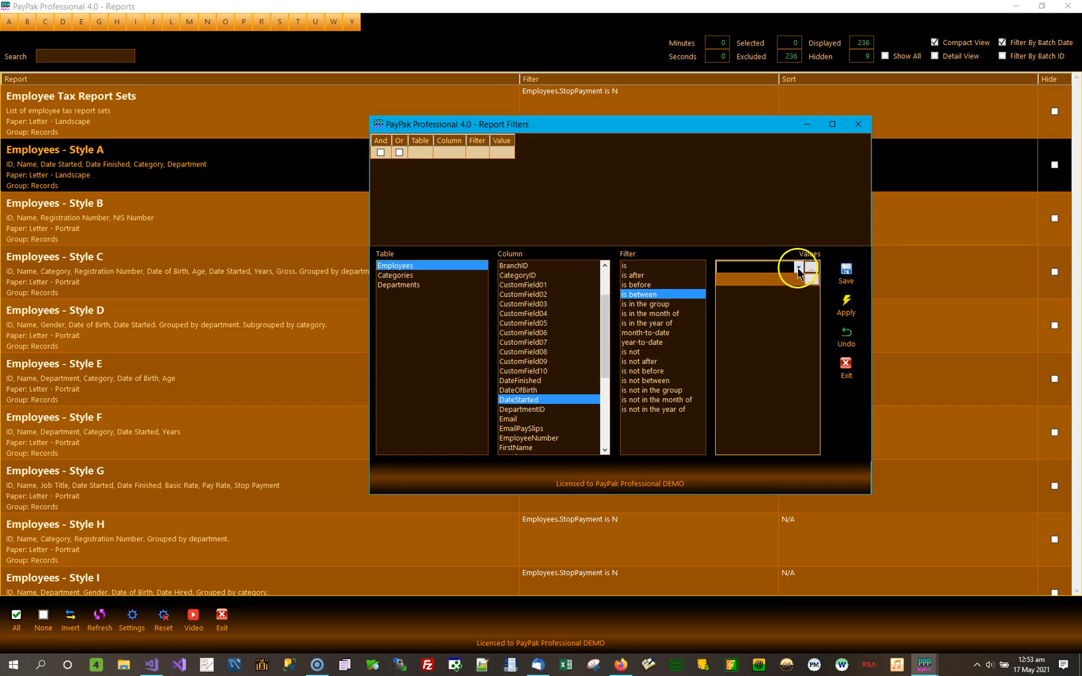
click(798, 269)
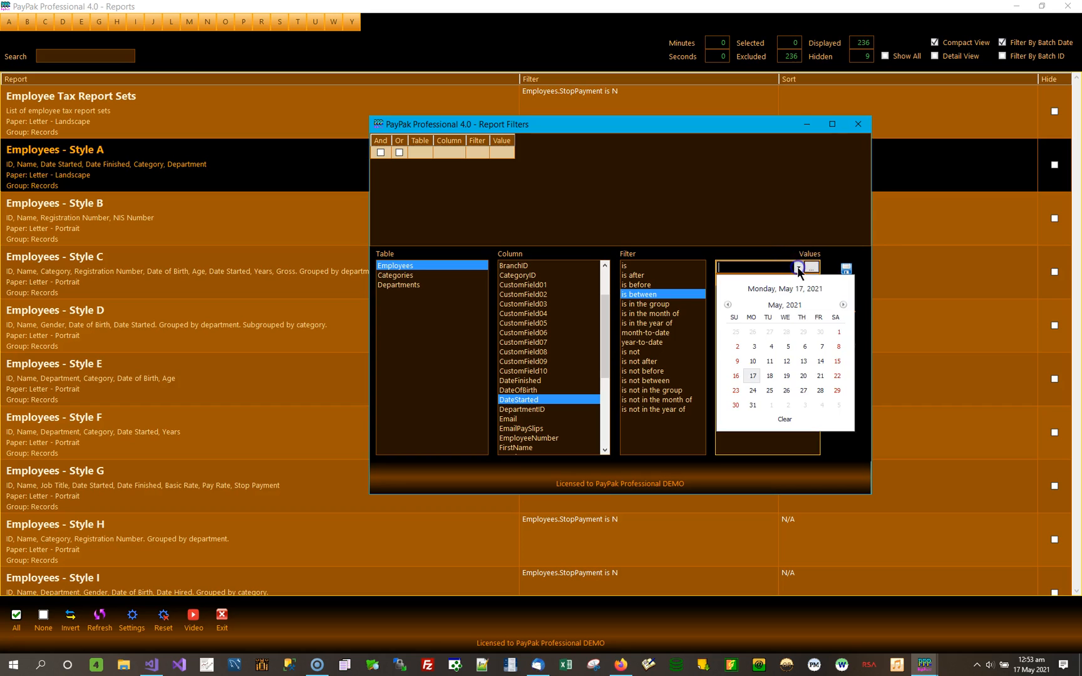
click(728, 305)
click(728, 305)
click(728, 305)
click(728, 305)
click(728, 305)
click(728, 305)
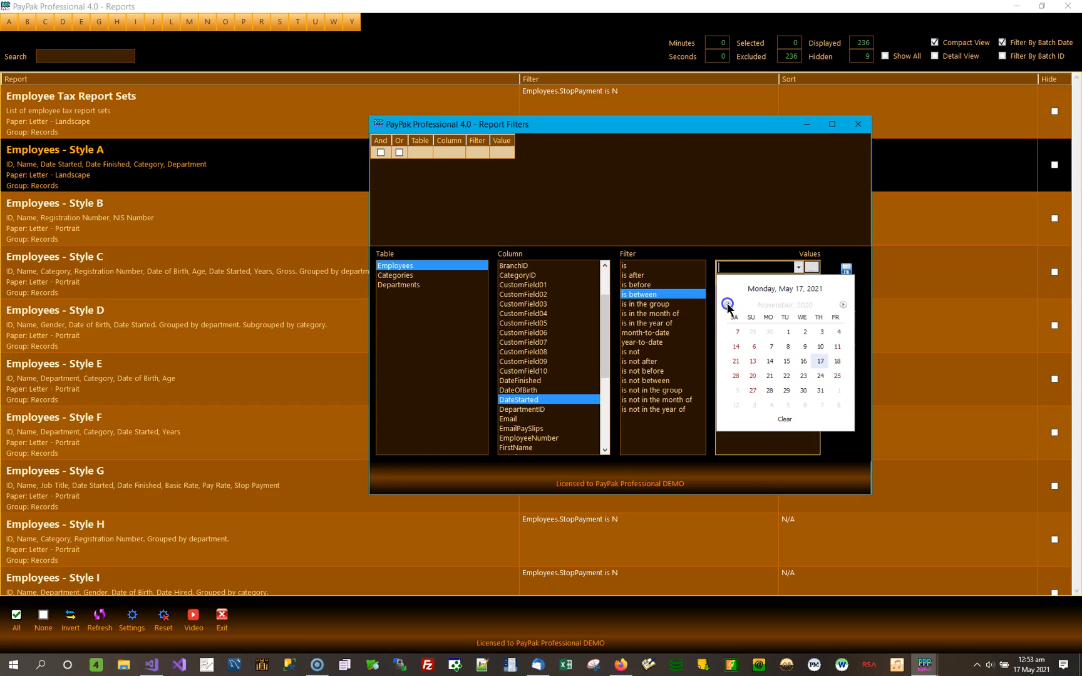
click(728, 305)
click(728, 305)
click(728, 305)
click(728, 305)
click(728, 305)
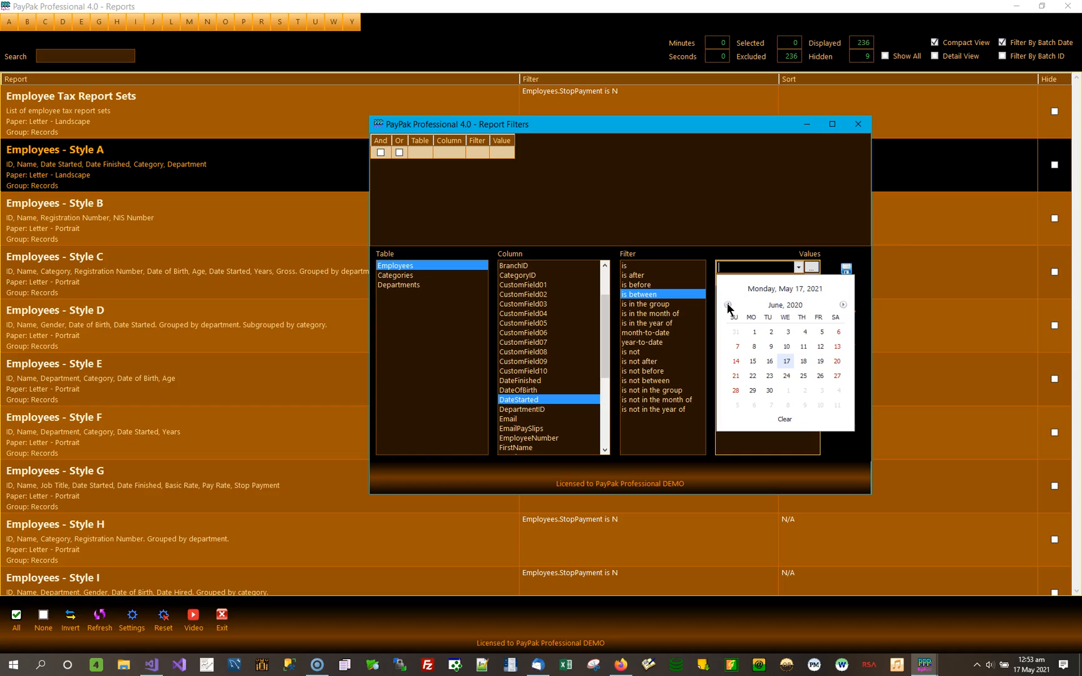
click(755, 332)
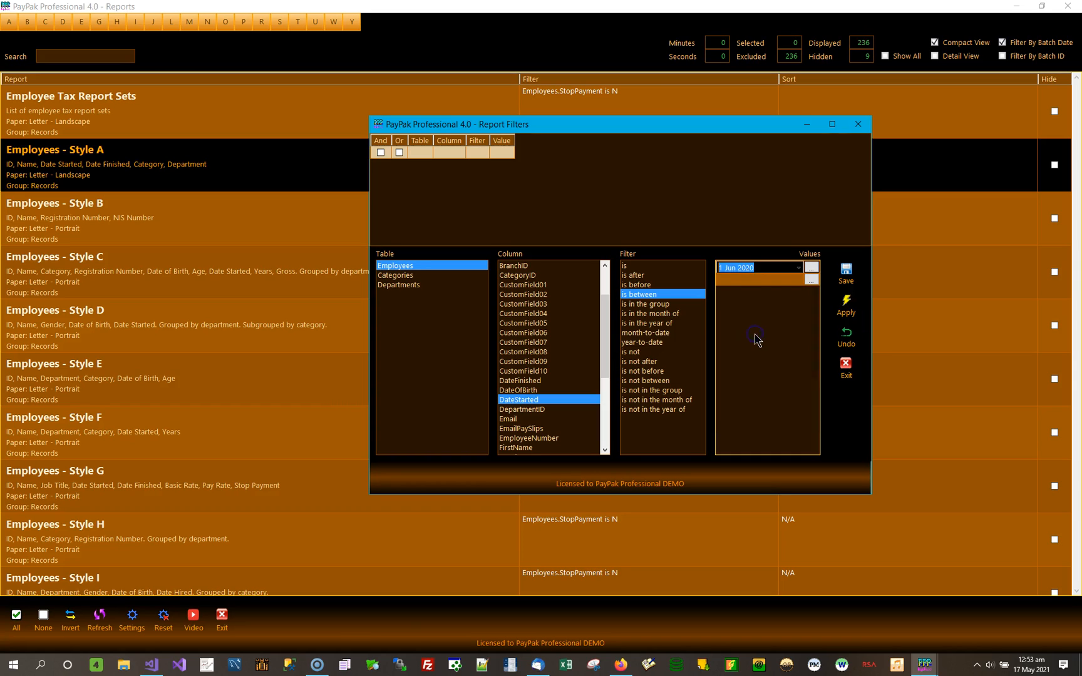
click(757, 270)
Set the second date of the DateStarted range to 31 Dec 2019.
click(790, 279)
click(799, 281)
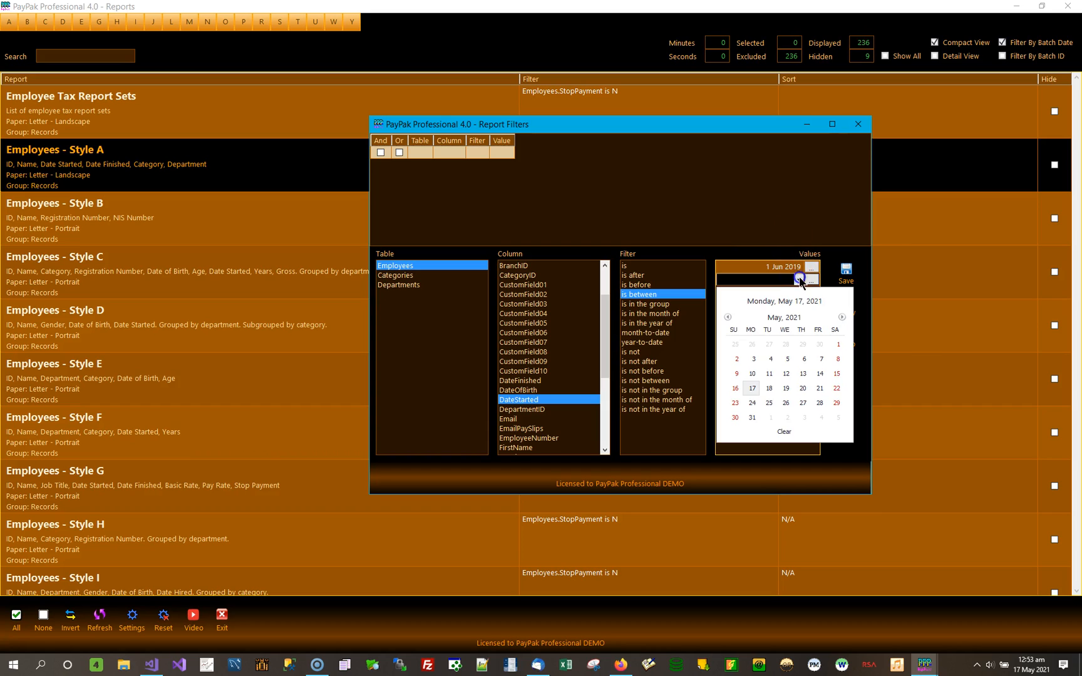
click(785, 320)
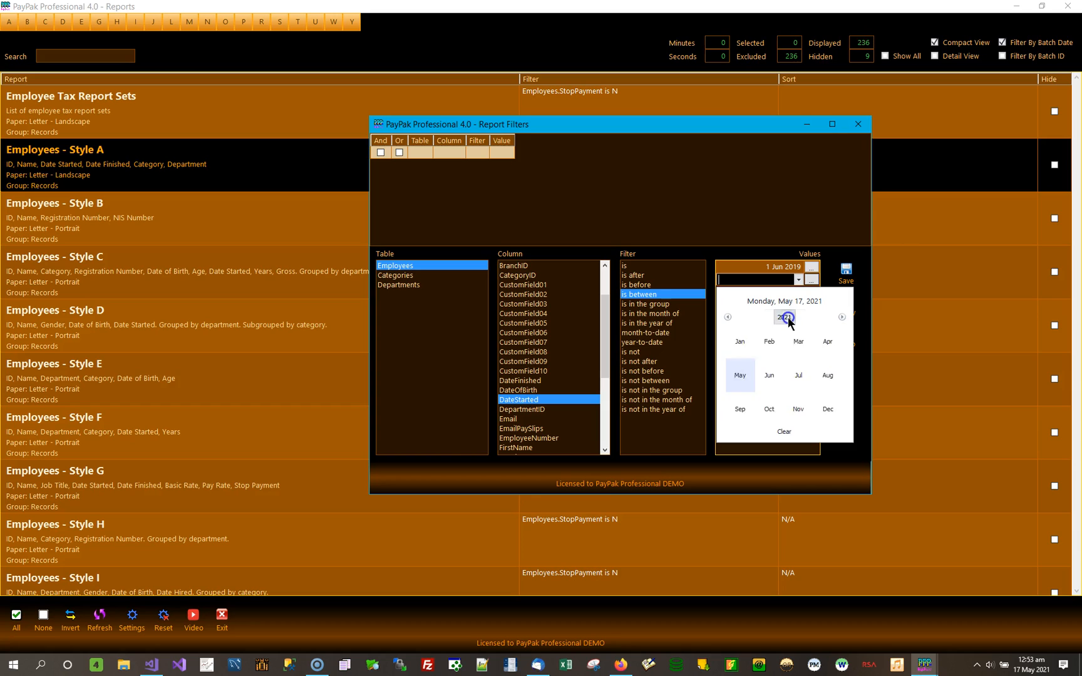
click(786, 318)
click(786, 318)
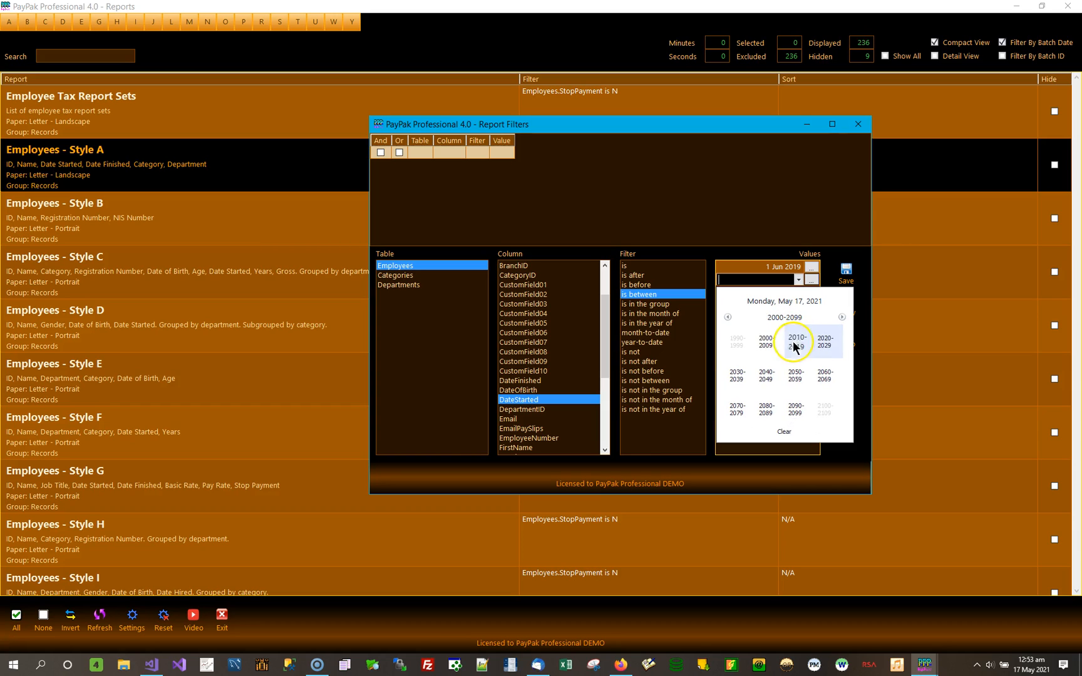
click(794, 345)
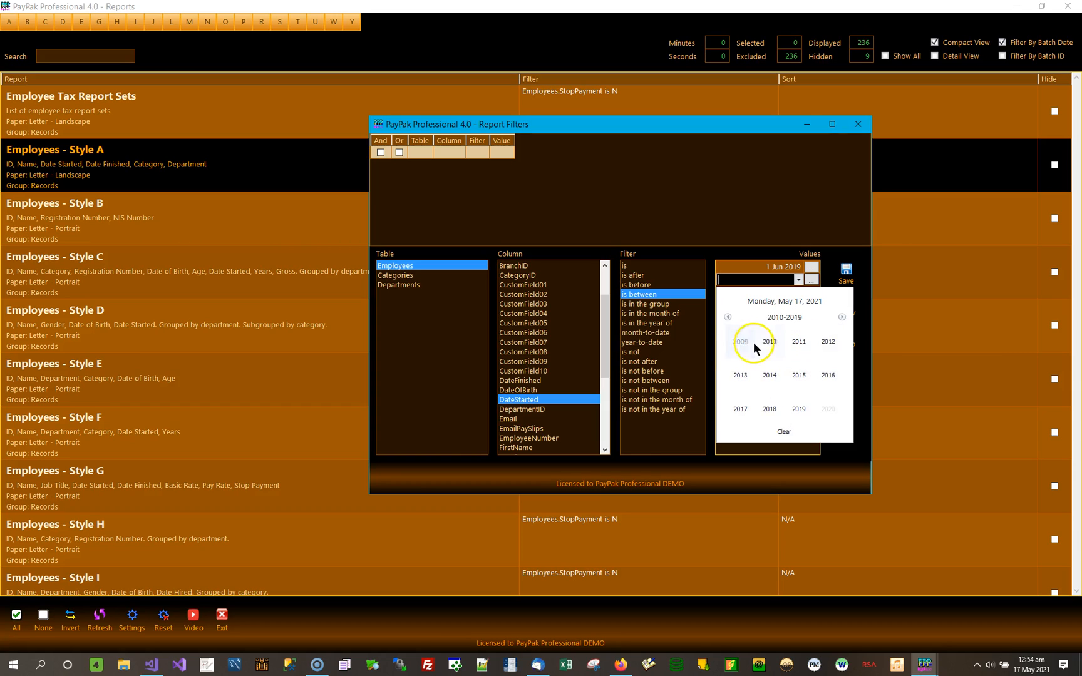
click(796, 411)
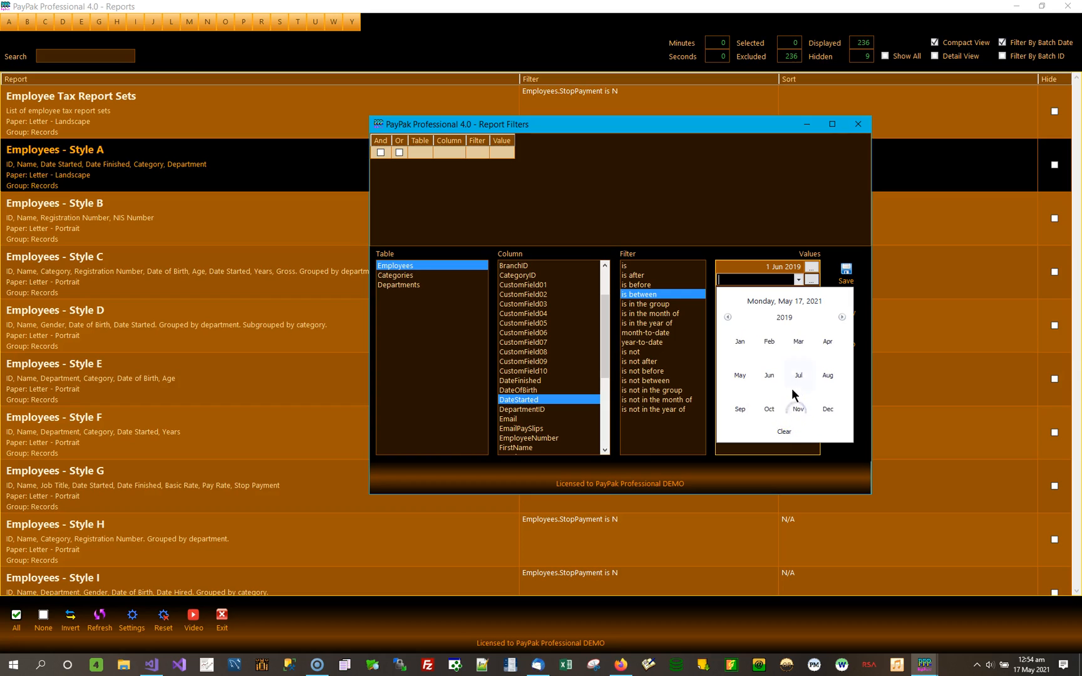
click(828, 409)
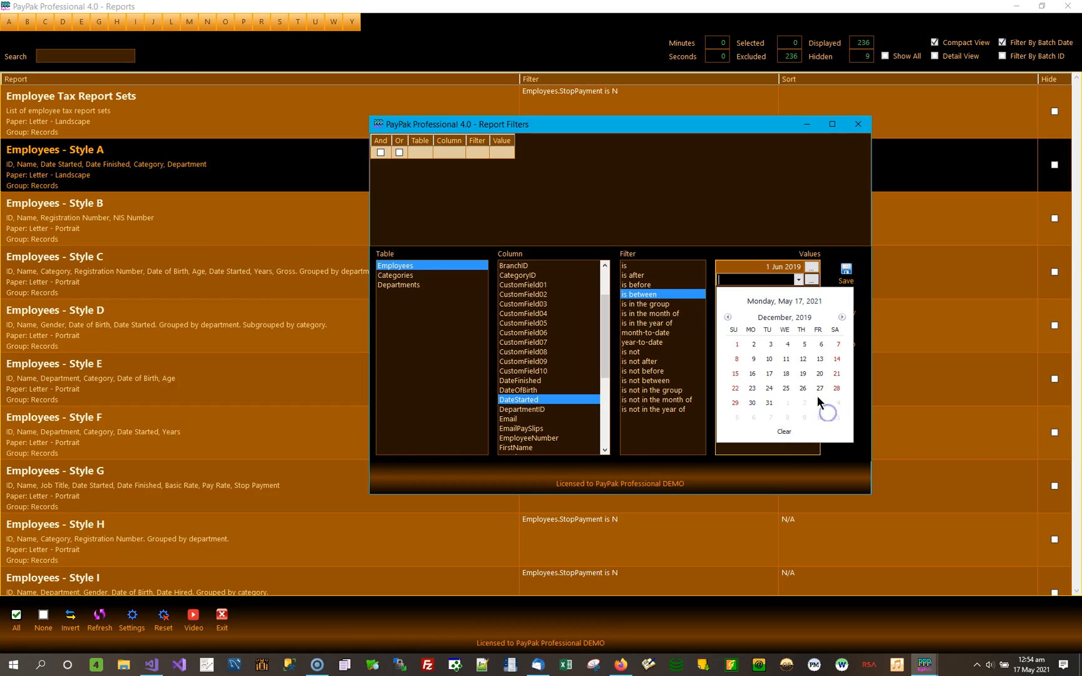
click(769, 404)
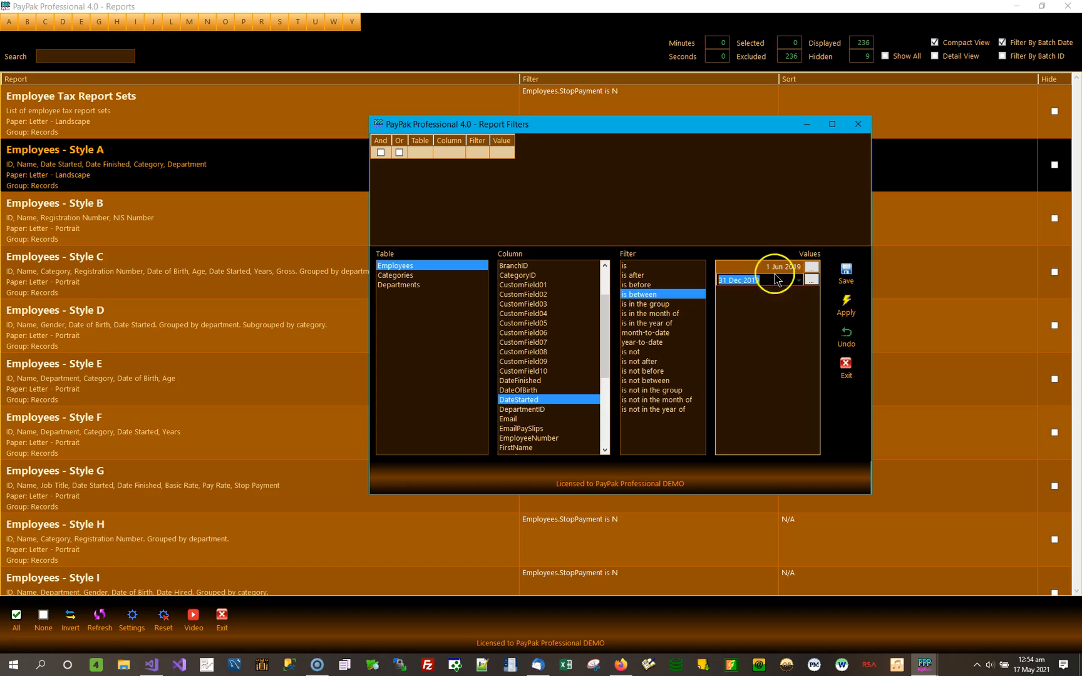
Save the DateStarted is between line in the Employees - Style A filter and apply the filter.
click(851, 276)
click(559, 165)
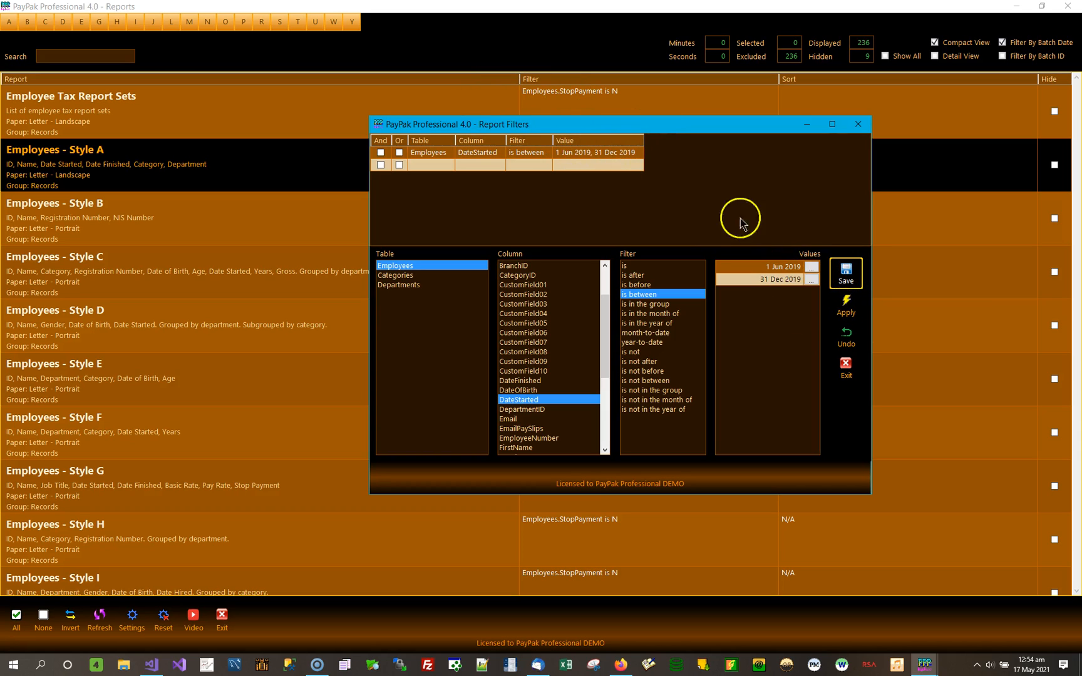
click(846, 307)
Preview Employees - Style A with the DateStarted filter, review the listed start dates, and return to the report list.
double_click(285, 165)
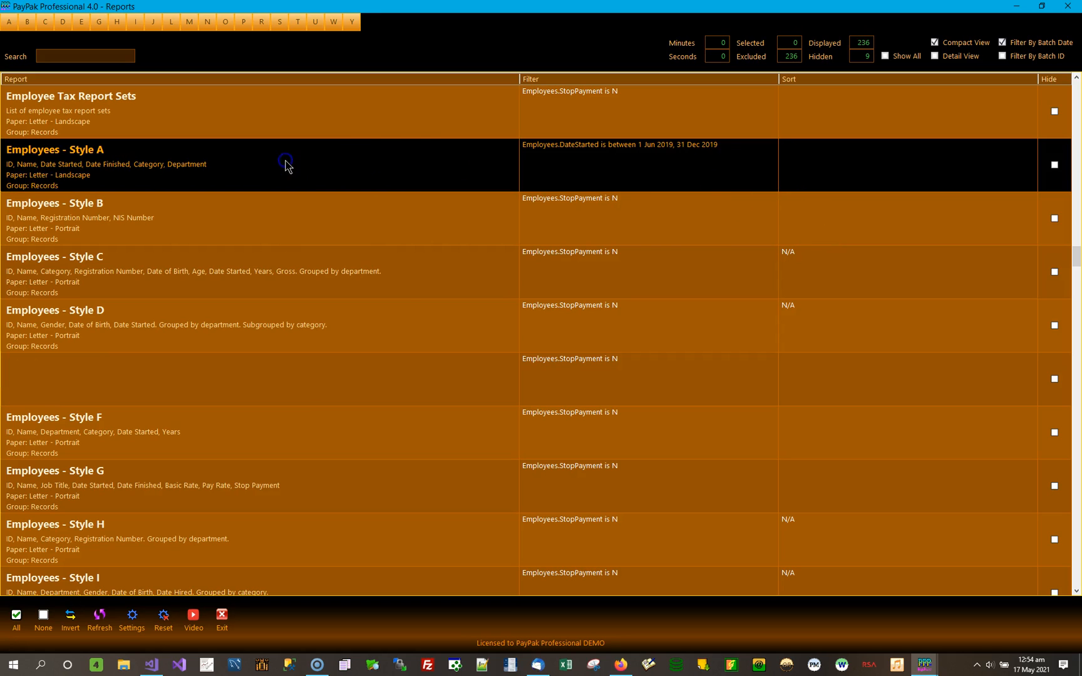
click(468, 335)
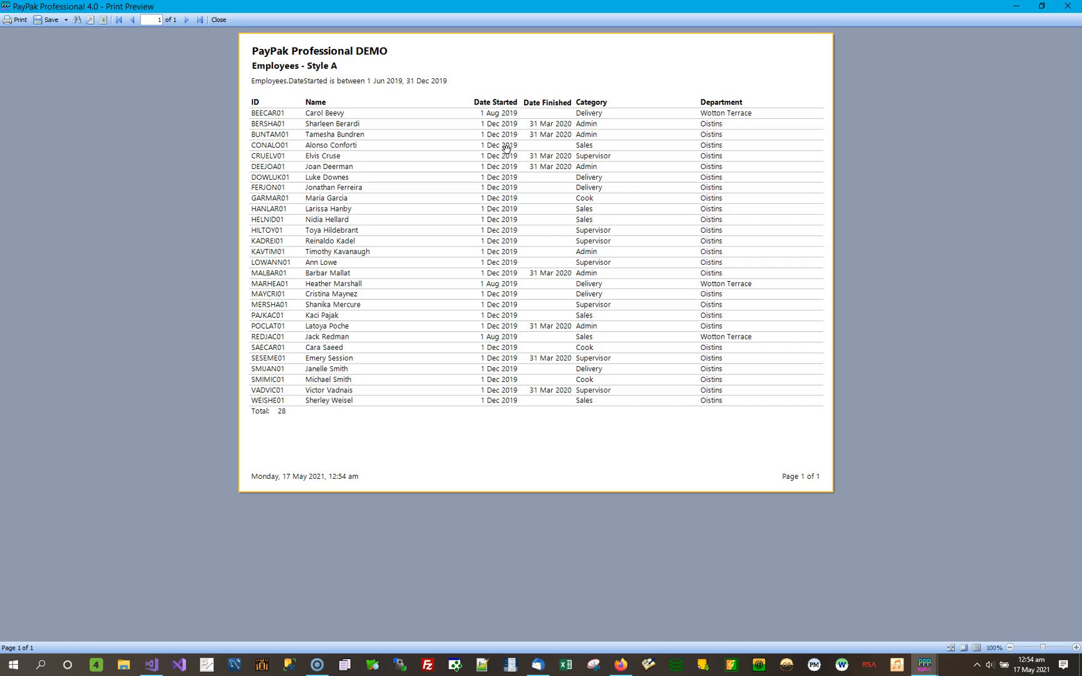
click(1067, 6)
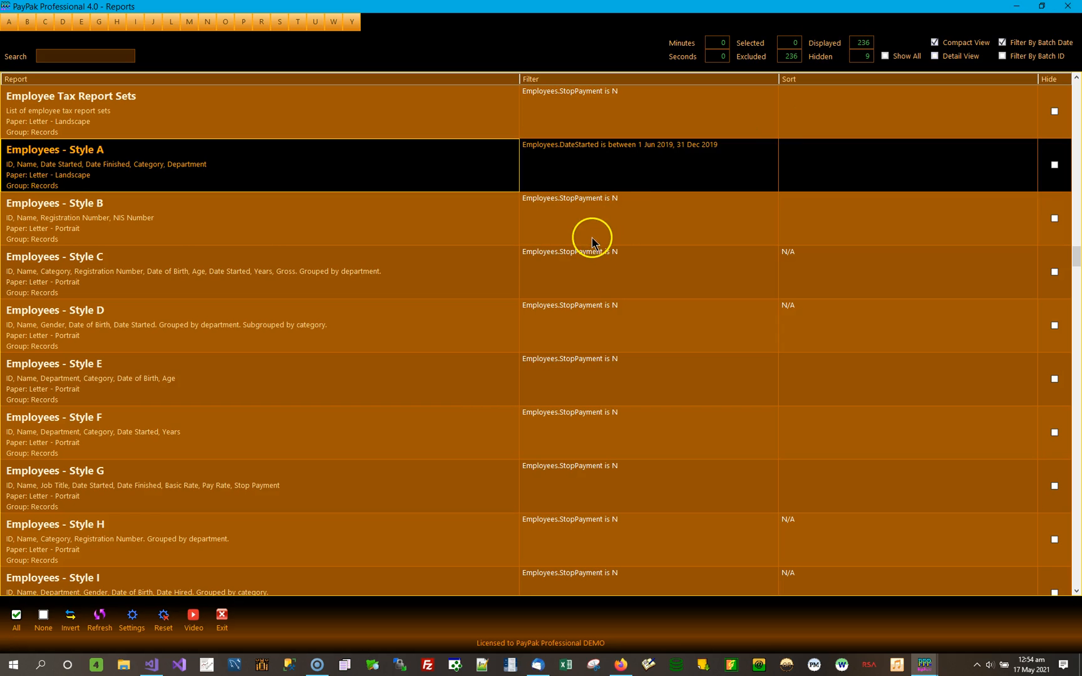
Reopen the Employees - Style A filter and look through the columns offered by the Employees, Categories and Departments tables.
click(640, 171)
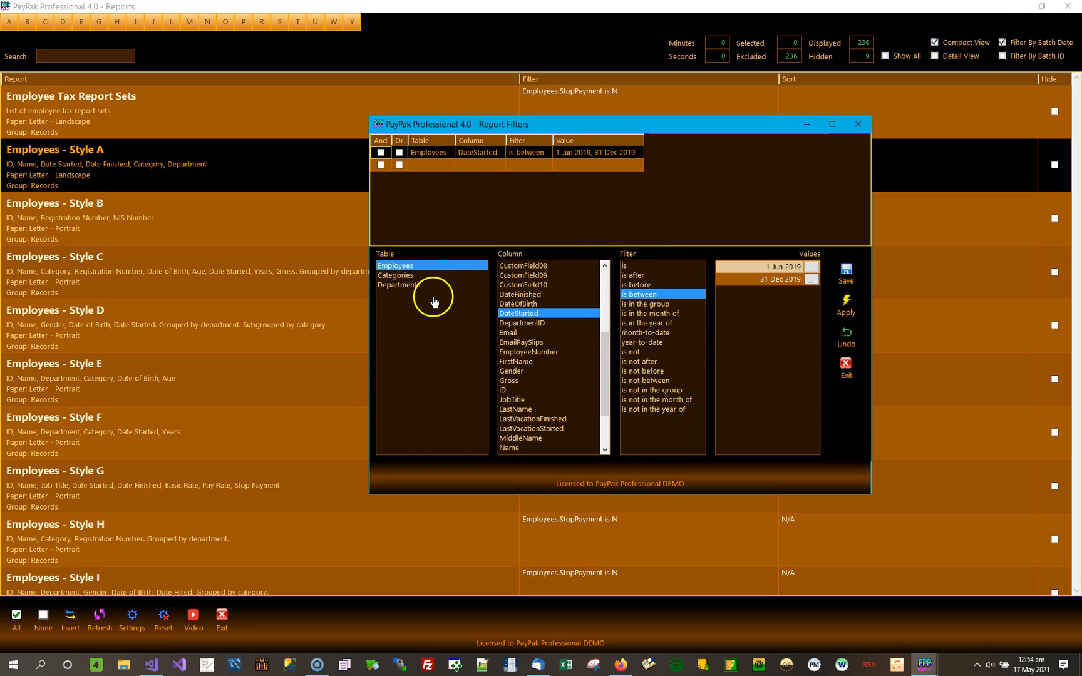
click(407, 268)
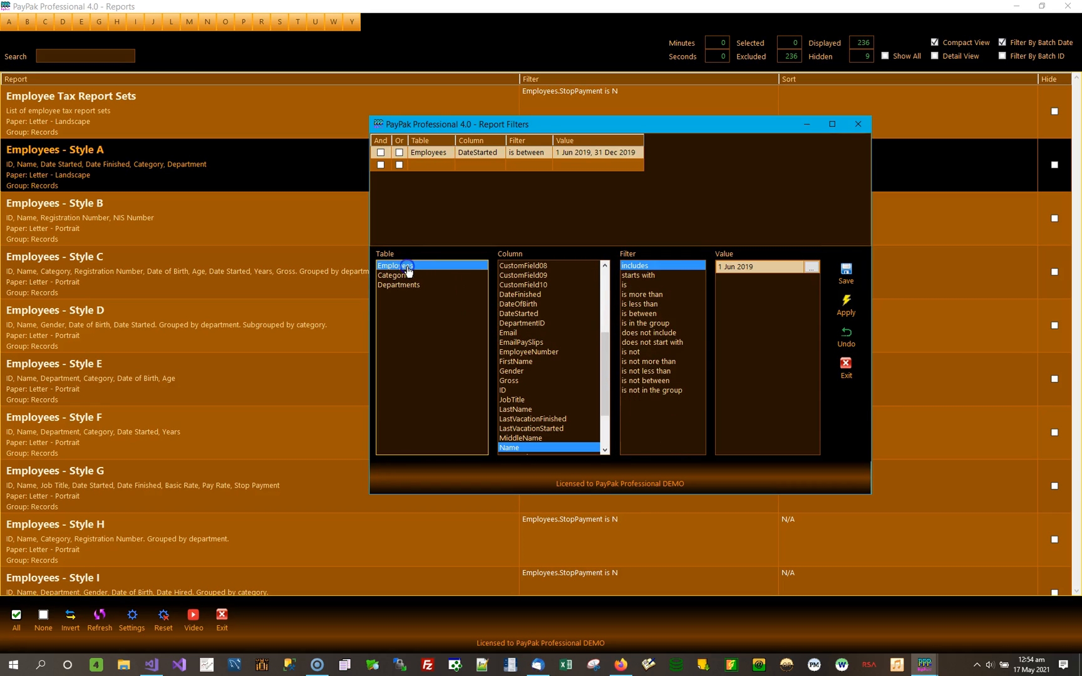
drag(603, 379, 551, 281)
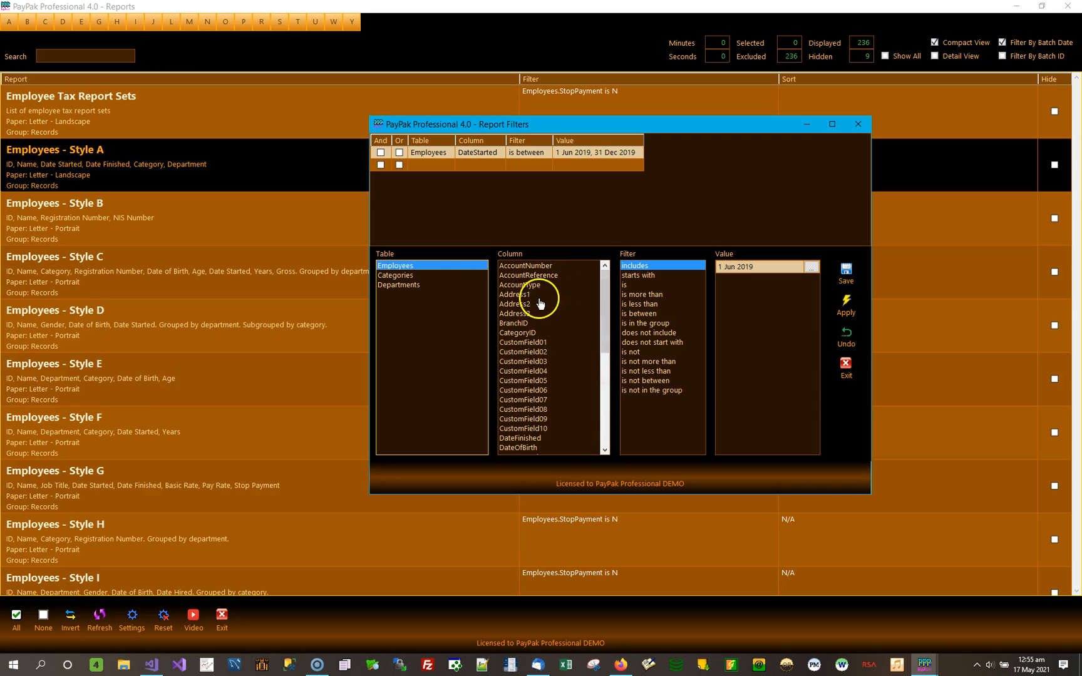
click(400, 275)
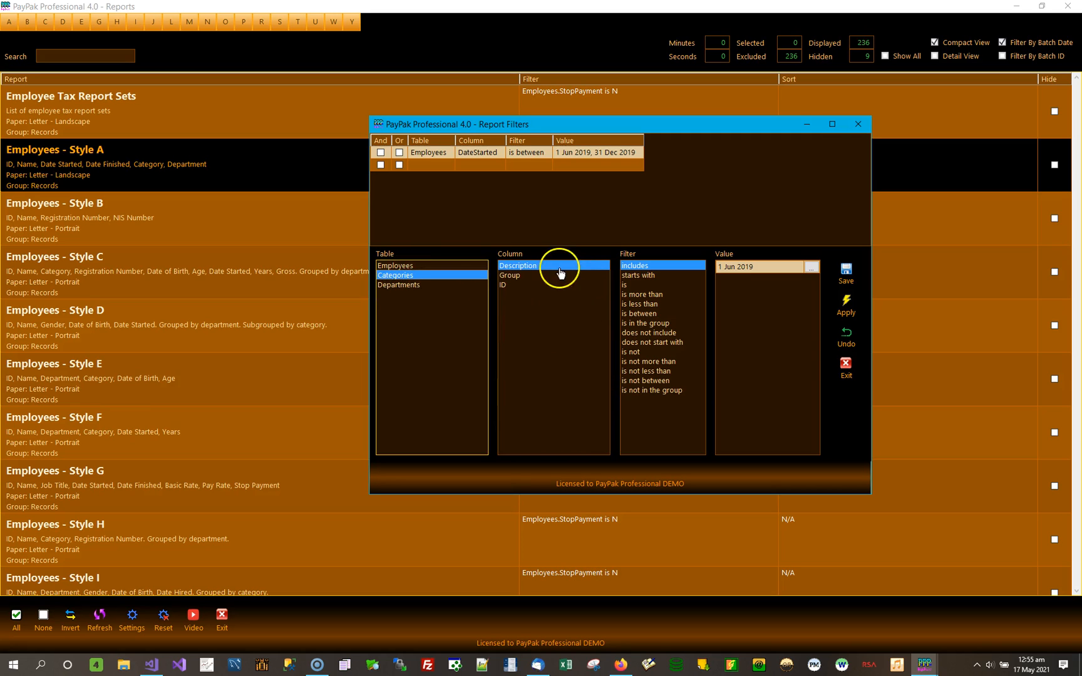
click(399, 286)
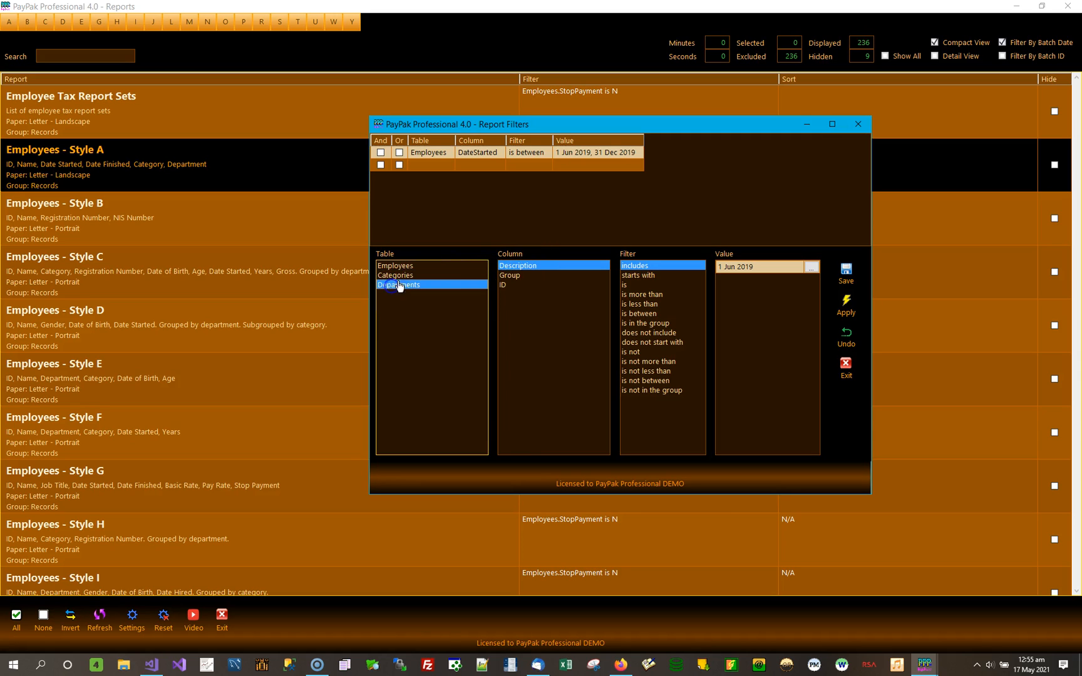
Compare the filter conditions available for the Description, Group and ID columns of the Departments table.
click(522, 285)
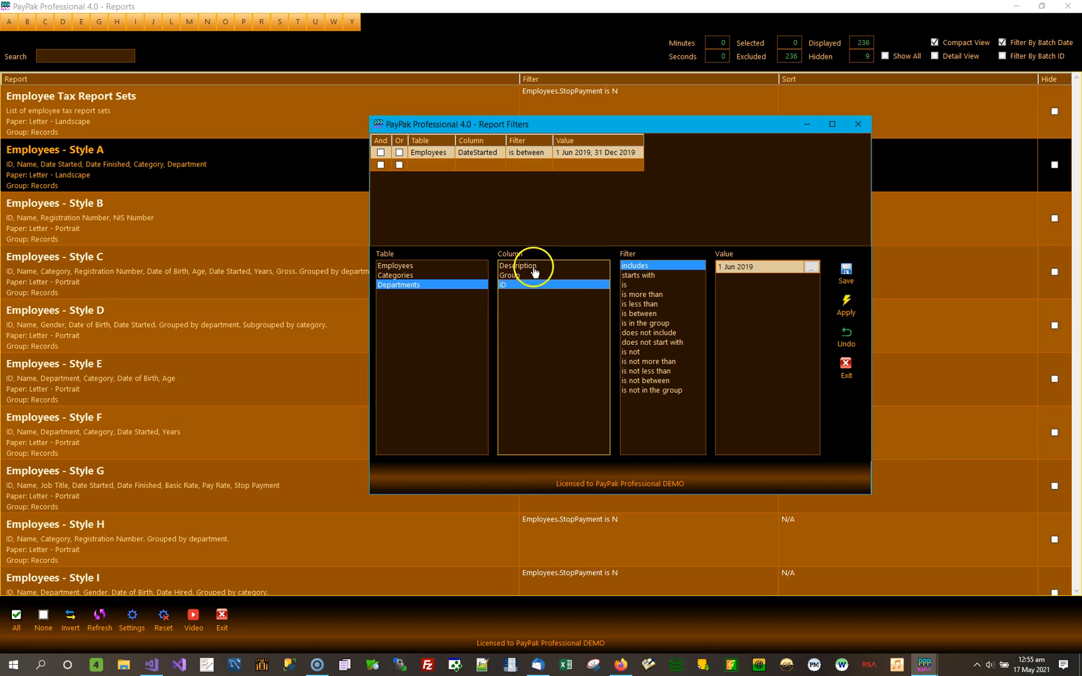
click(535, 267)
click(520, 276)
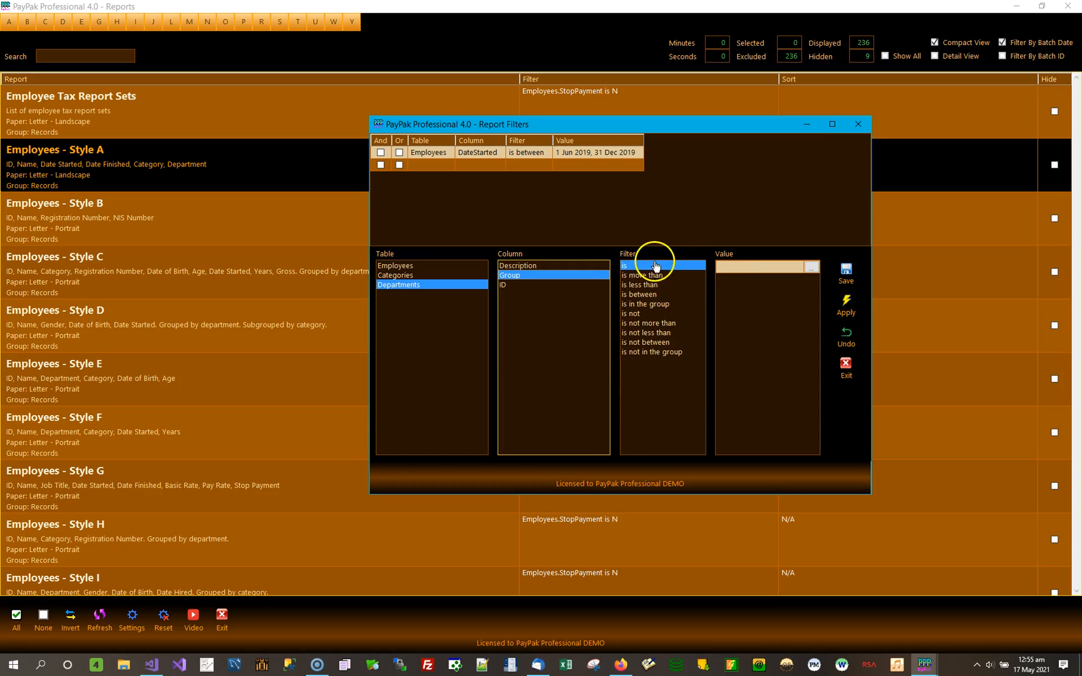
click(505, 285)
click(533, 276)
click(534, 267)
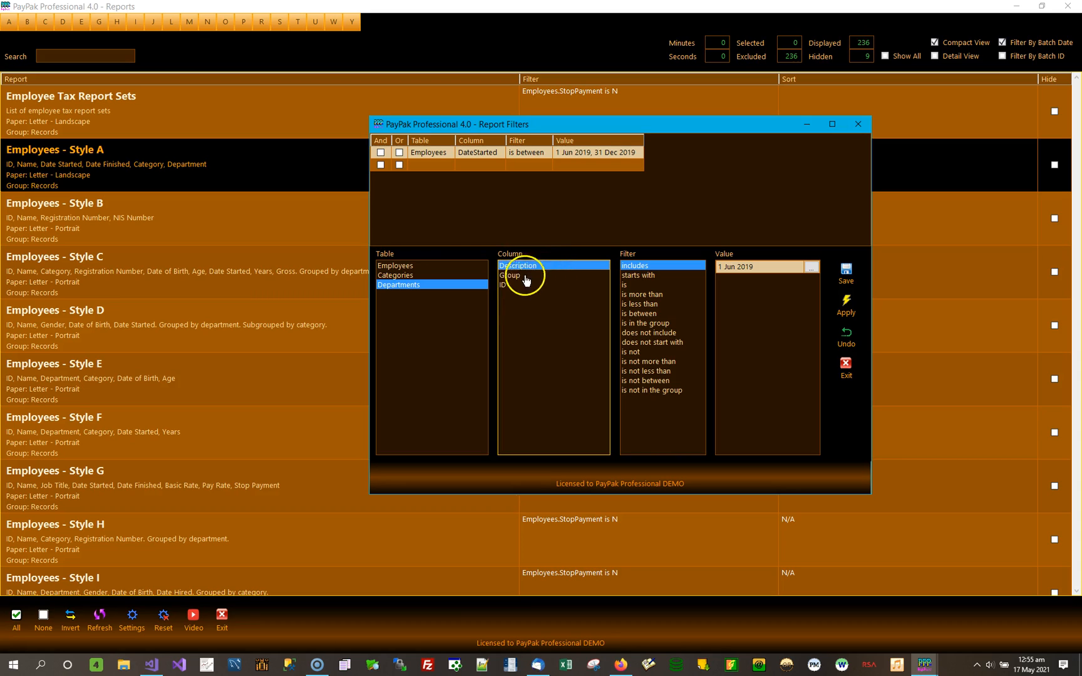
click(510, 287)
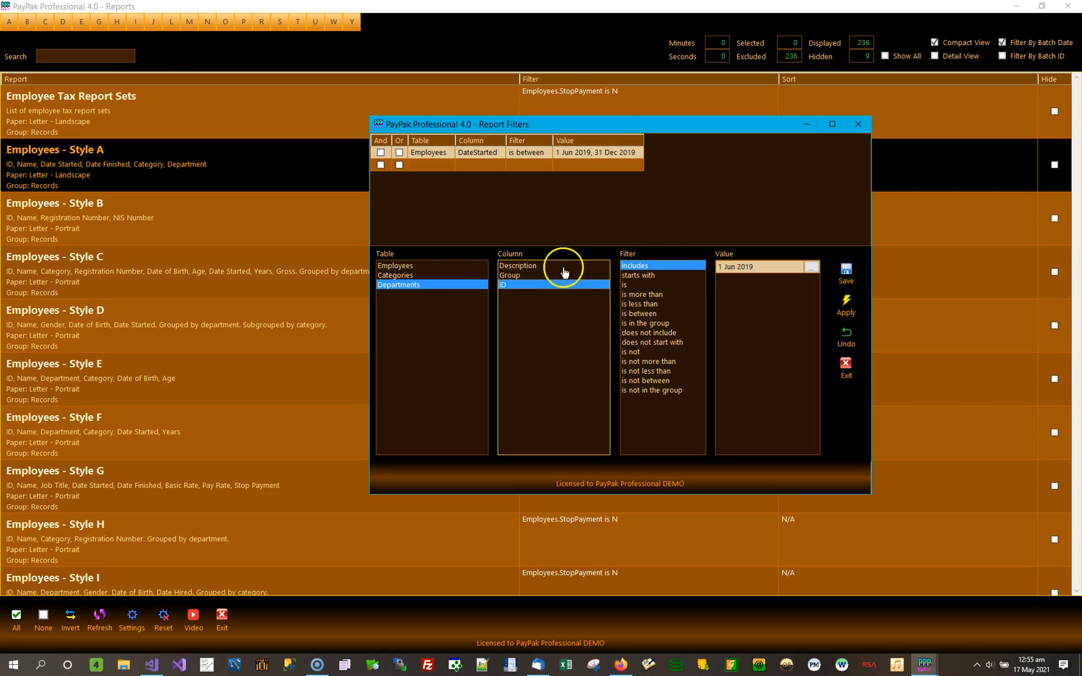
click(517, 275)
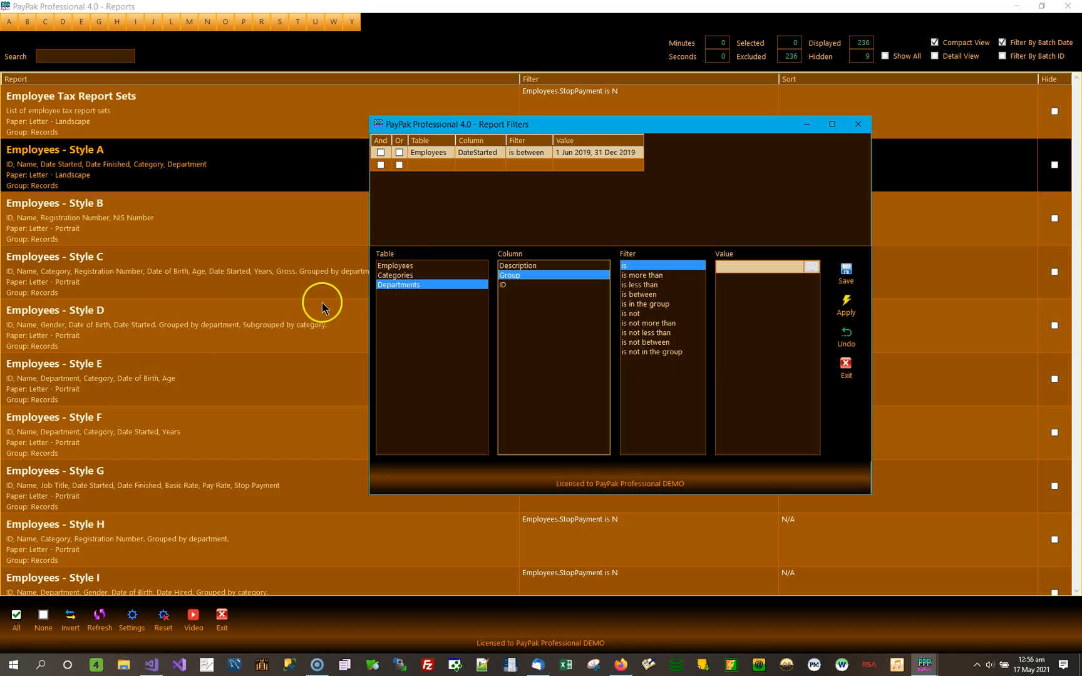
Examine the filter conditions for the Employees columns Email, EmployeeNumber and LastName, and look through the rest of the column list.
click(399, 266)
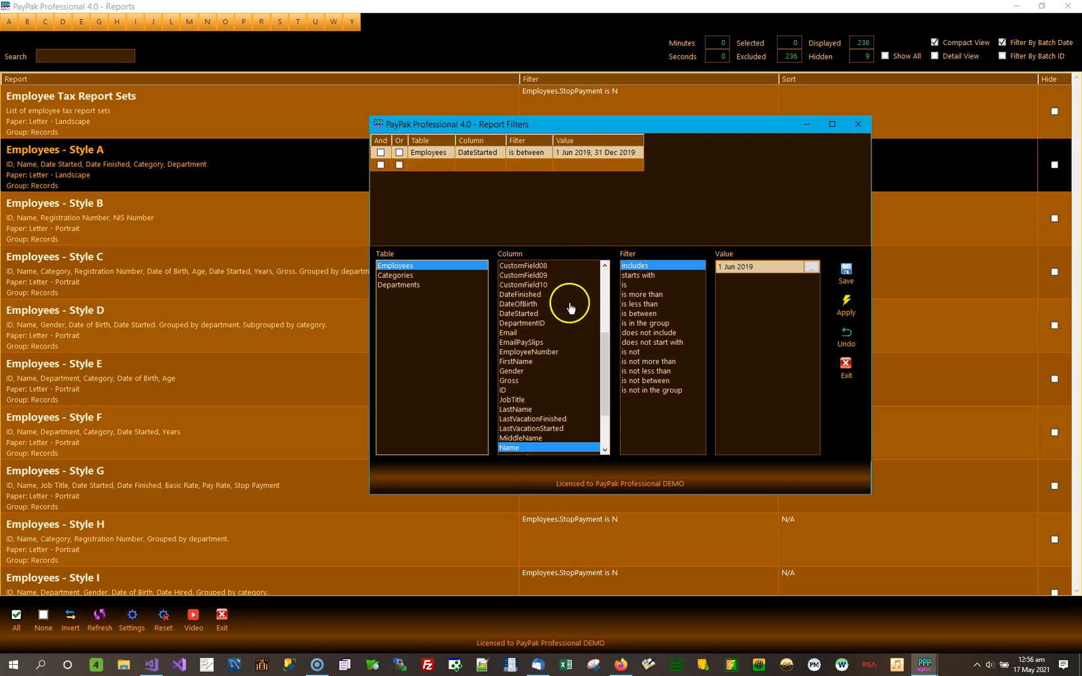
click(509, 333)
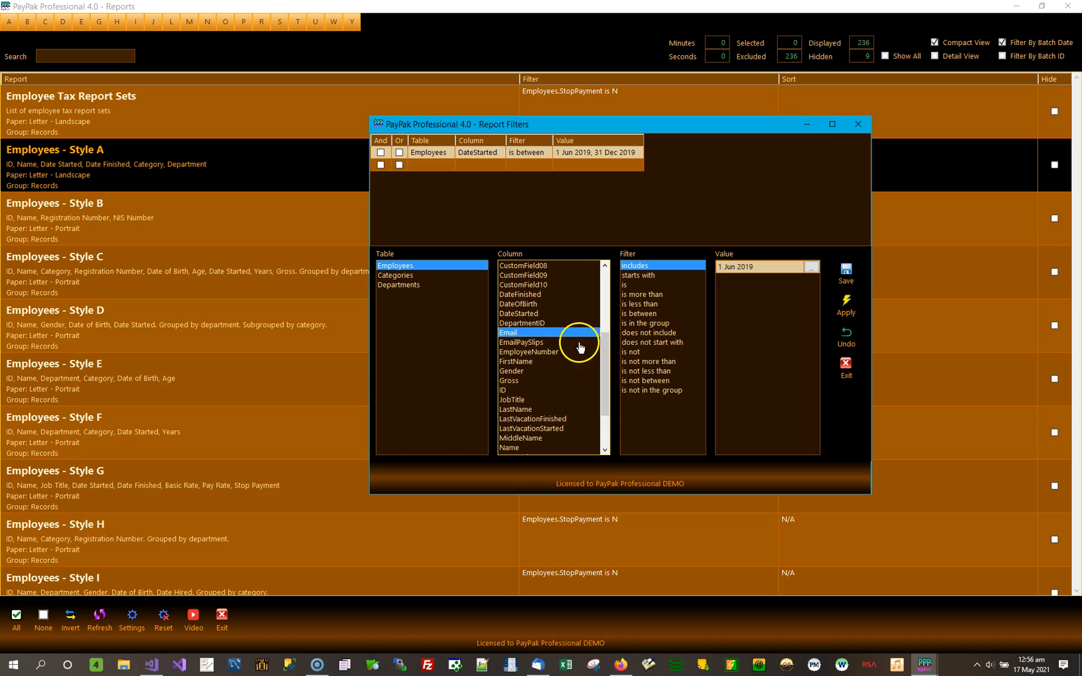
click(555, 352)
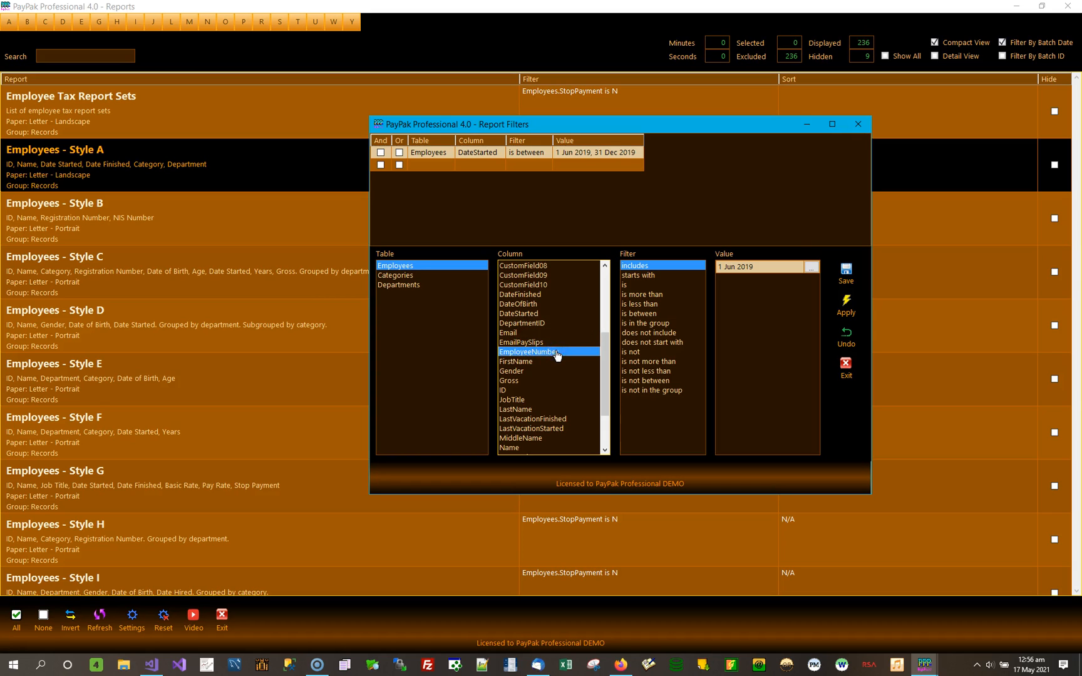
click(528, 410)
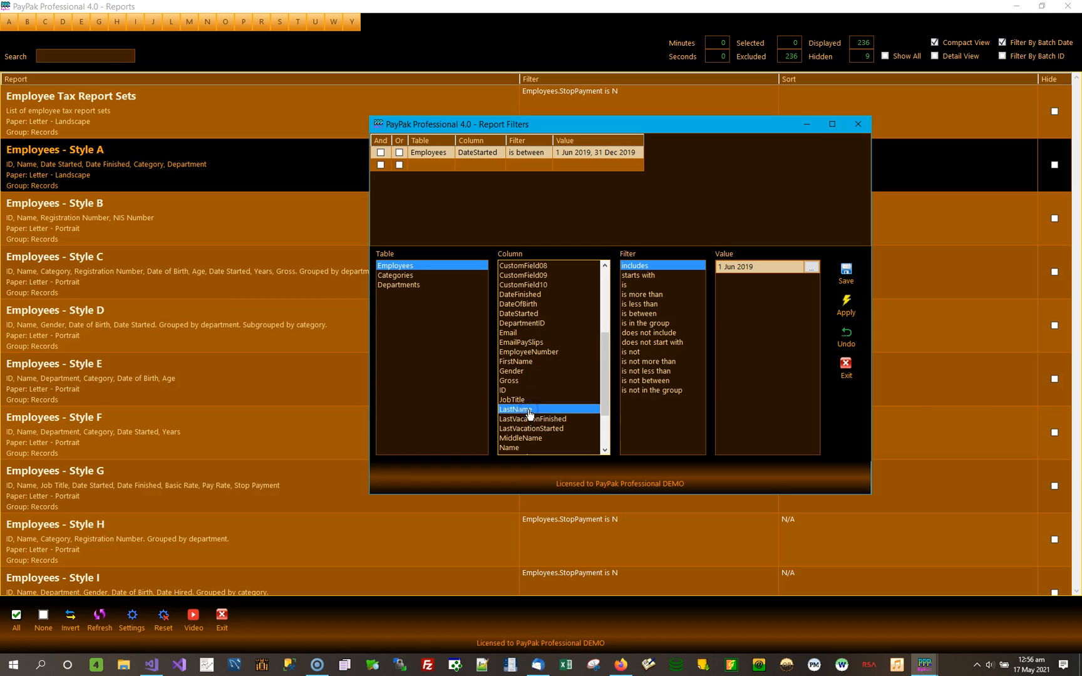
scroll(529, 414, down, 3)
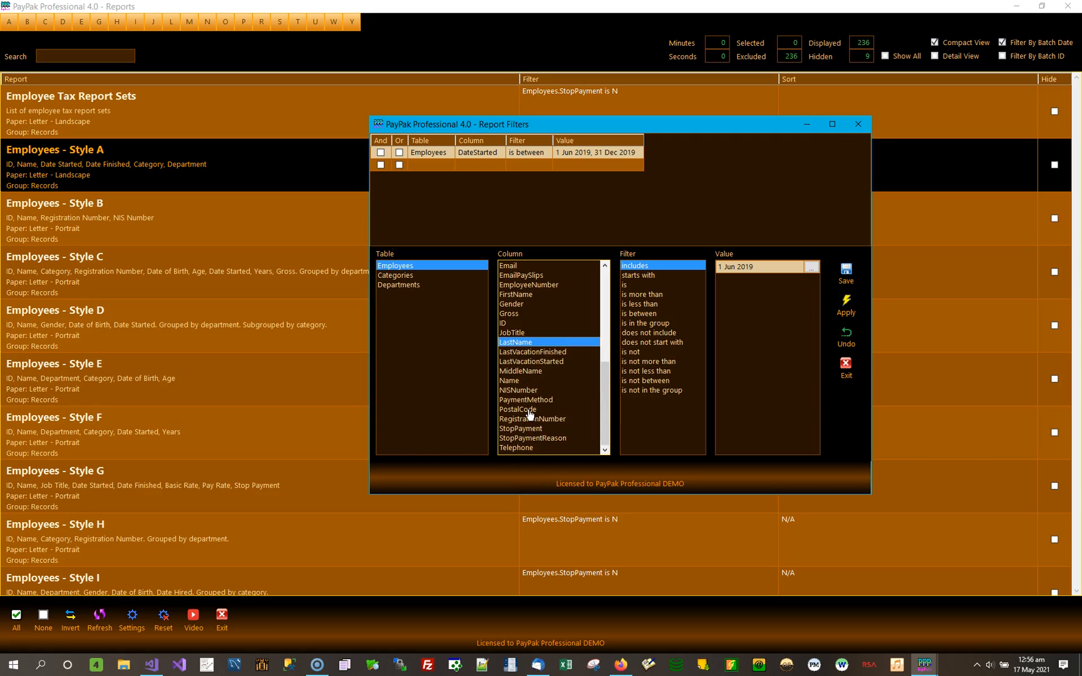
Examine the filter conditions for the Gross column of the Employees table and look through the rest of its column list.
scroll(529, 414, up, 3)
click(515, 401)
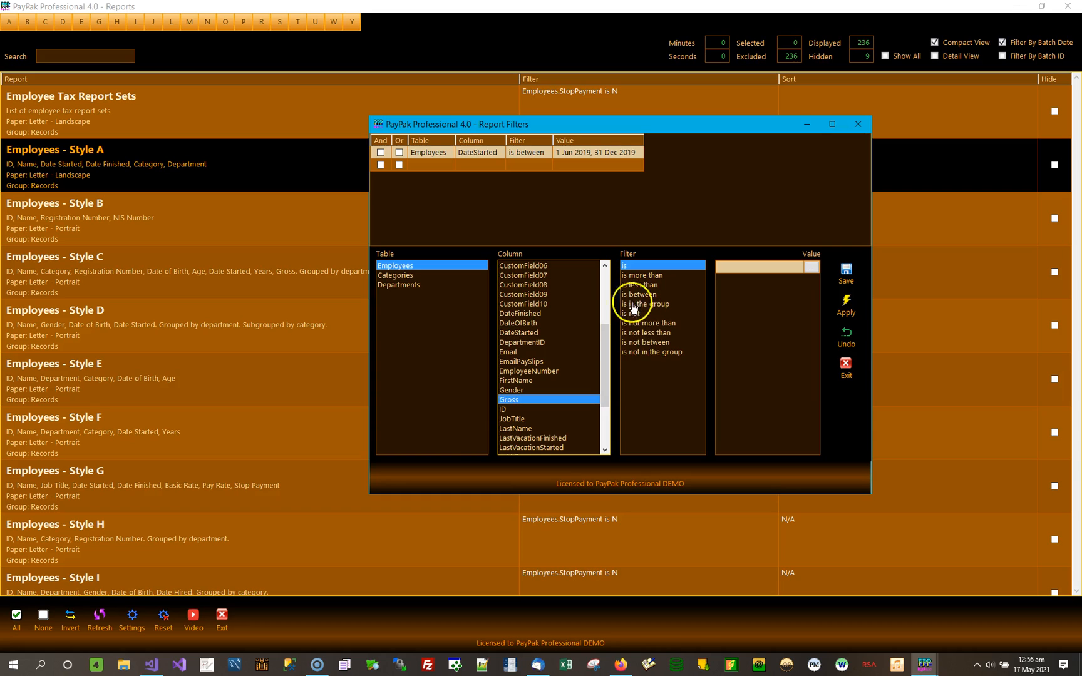
drag(600, 346, 603, 392)
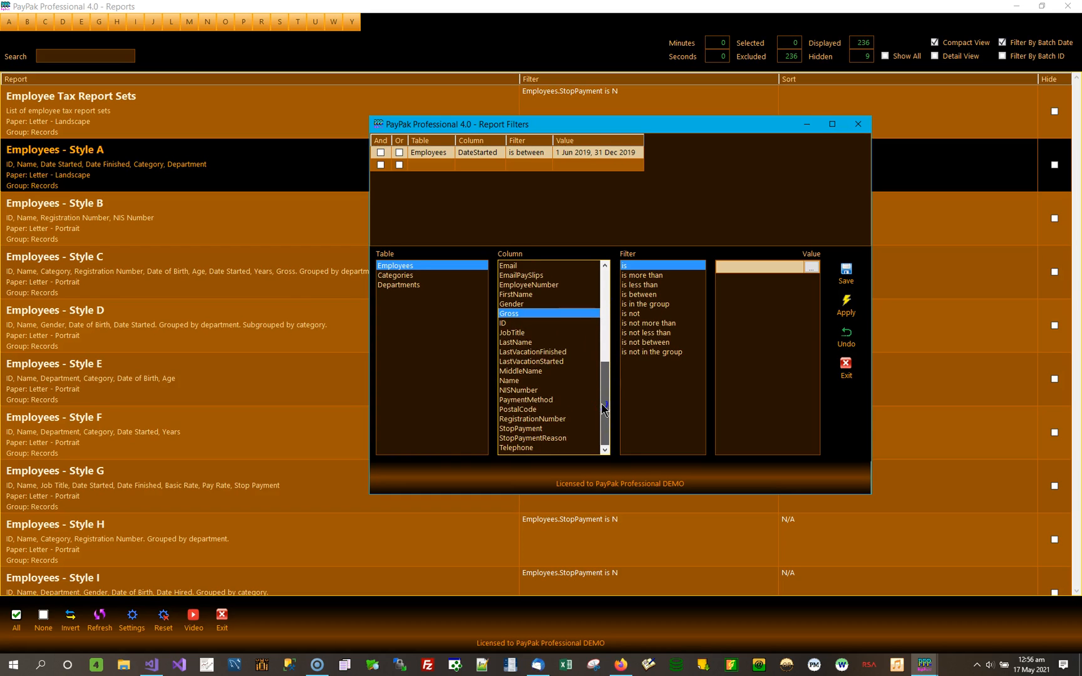
drag(598, 401, 604, 333)
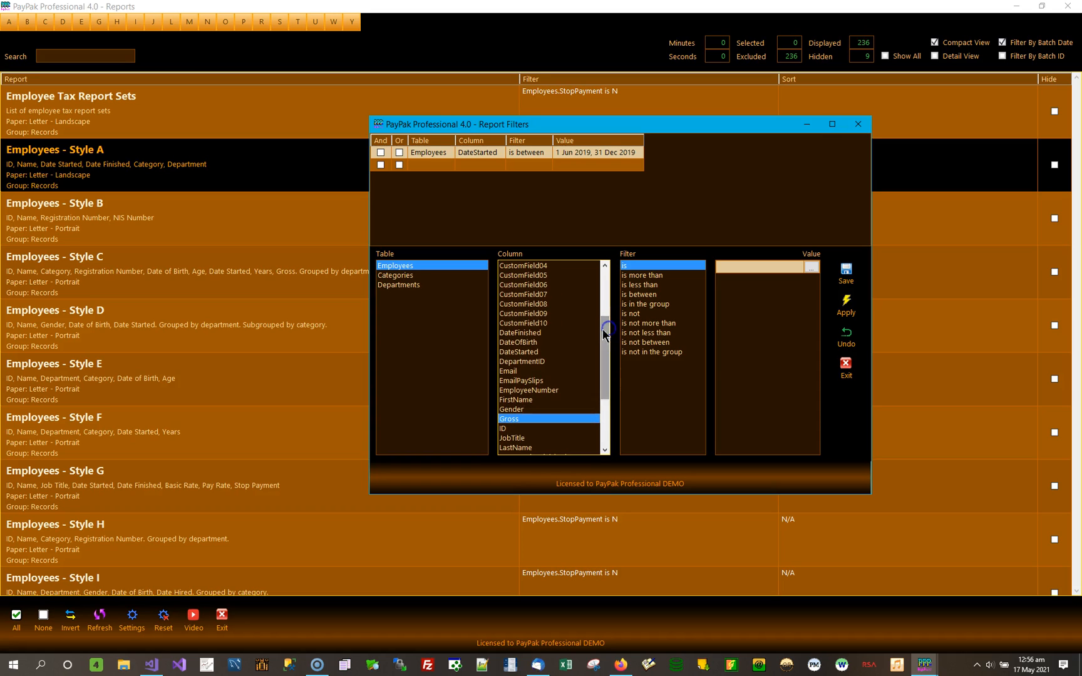
Compare the filter conditions for the Employees date columns DateFinished, DateOfBirth, DateStarted, LastVacationFinished and LastVacationStarted.
click(534, 333)
click(536, 343)
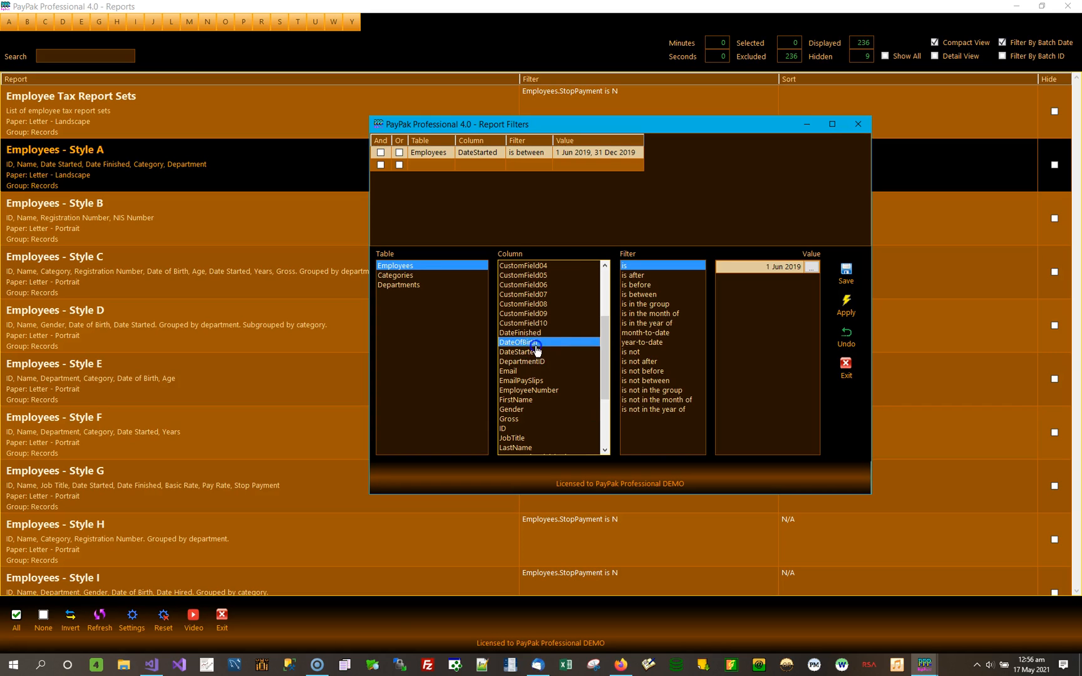
click(528, 352)
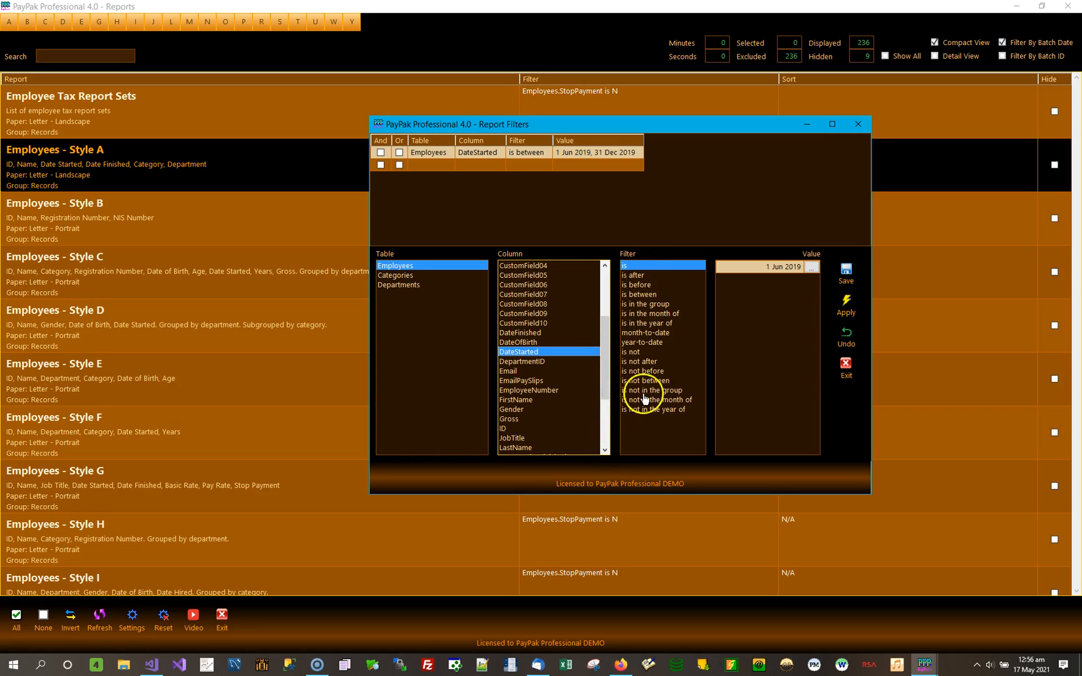
drag(606, 368, 611, 413)
click(542, 362)
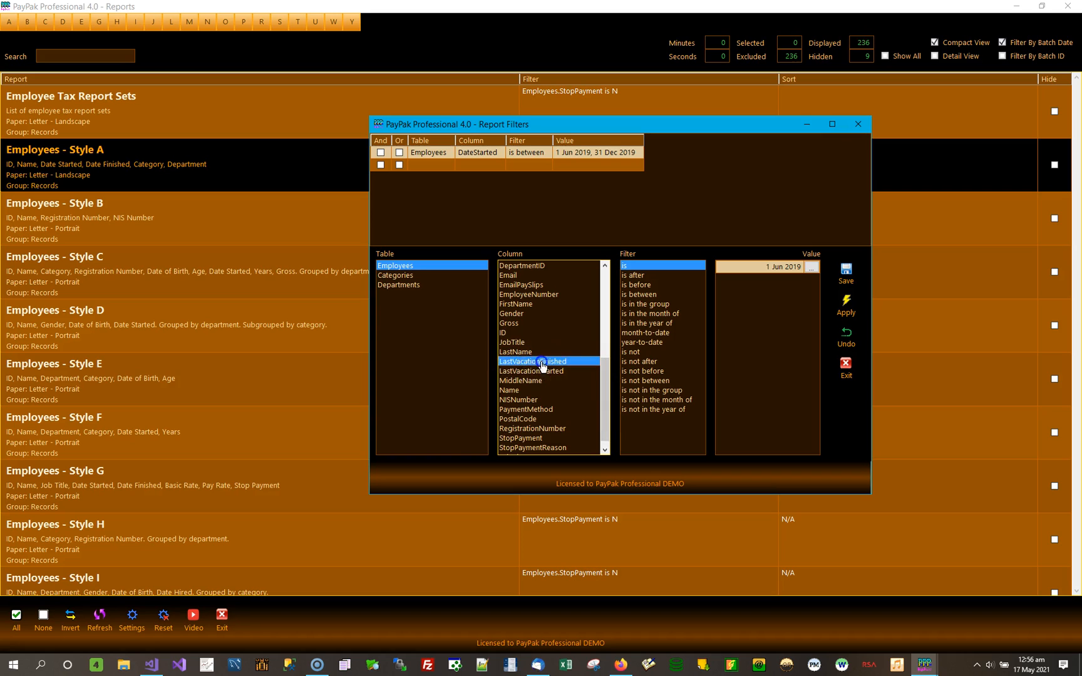
click(548, 372)
drag(603, 376, 609, 304)
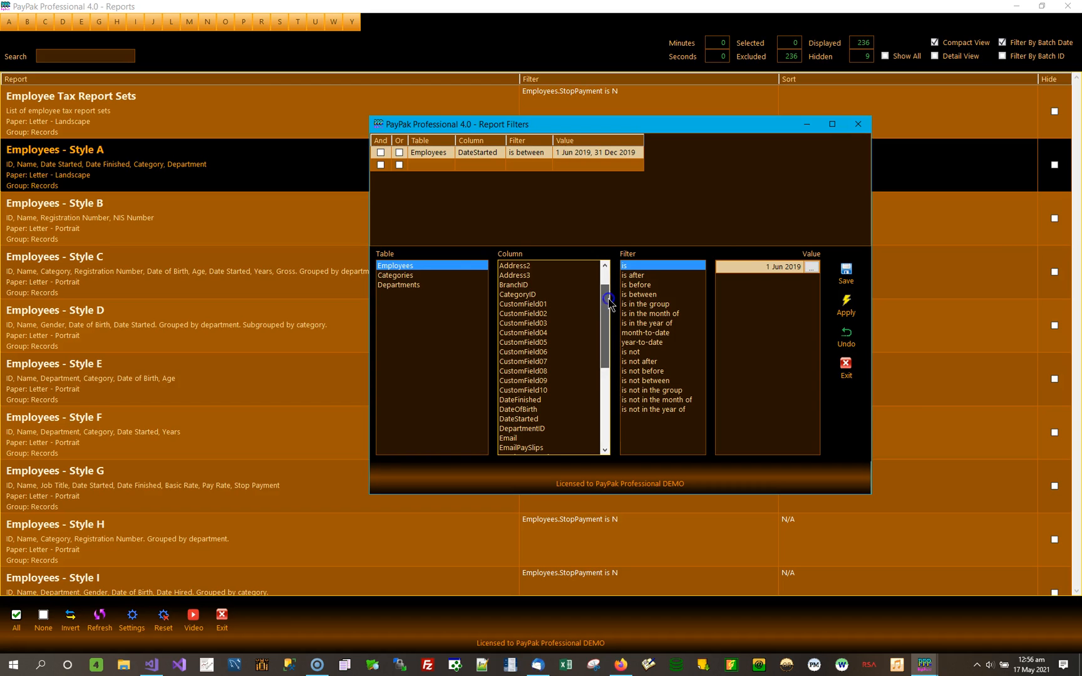
Shift the Report Filters window and examine DateStarted's conditions "is in the month of", "is in the year of", "month-to-date" and "year-to-date".
drag(587, 123, 613, 151)
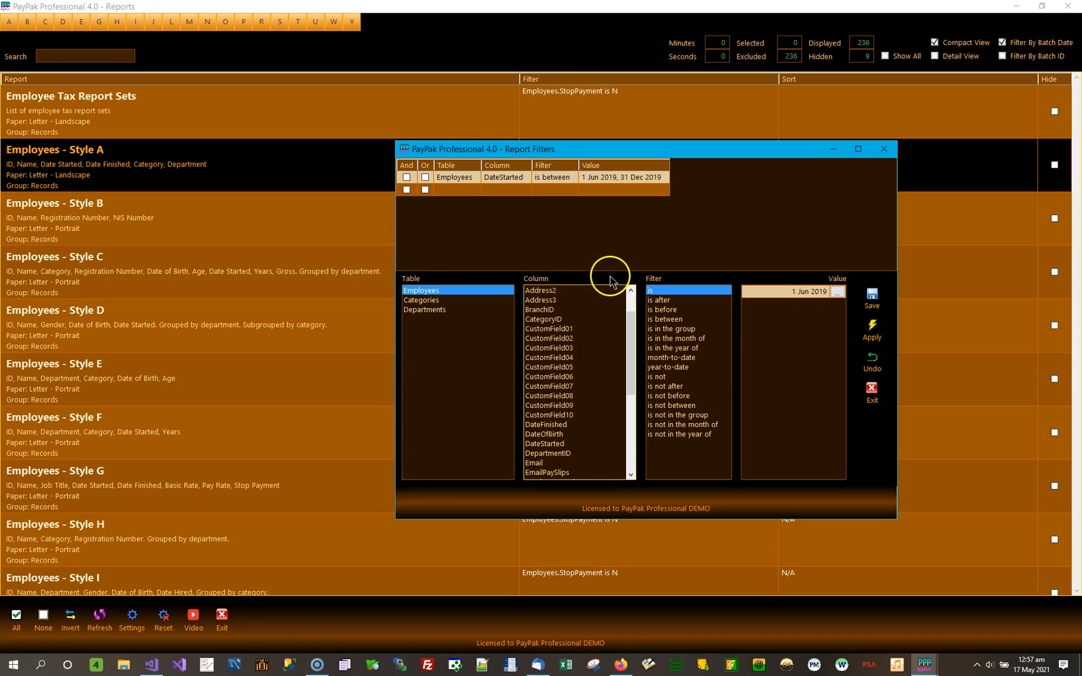
click(560, 445)
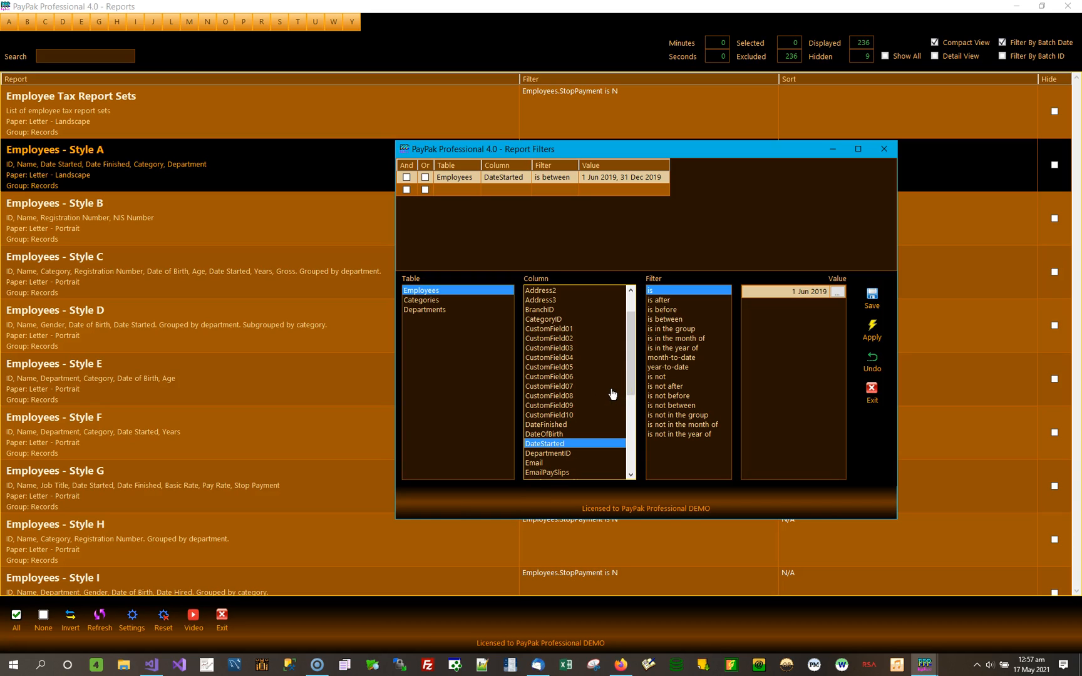
click(682, 340)
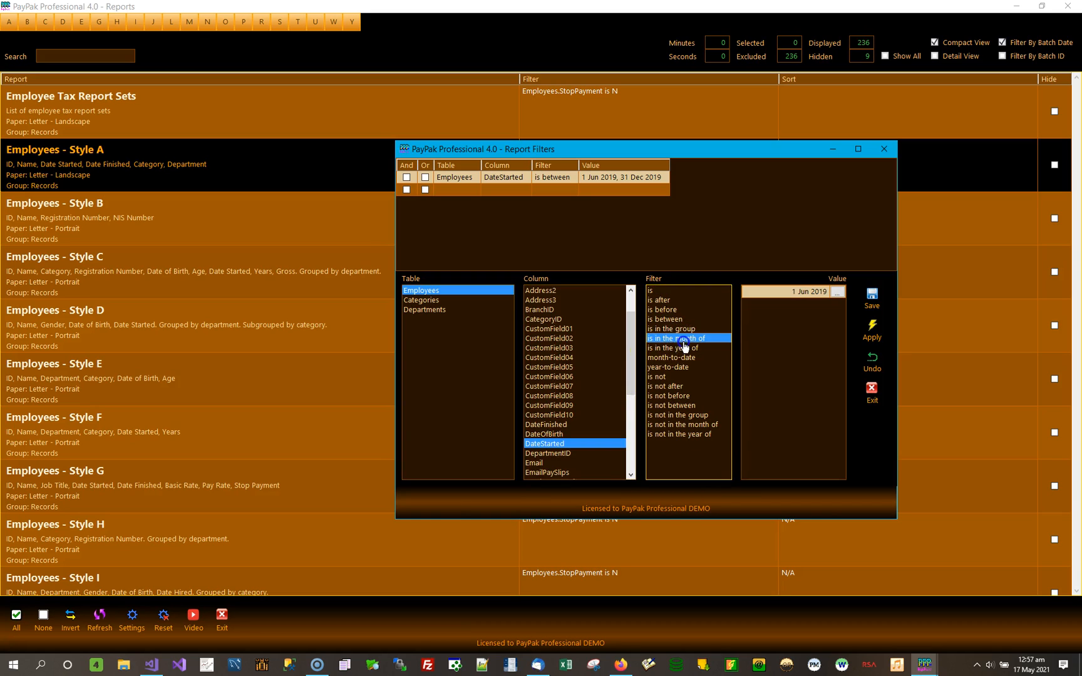
click(688, 349)
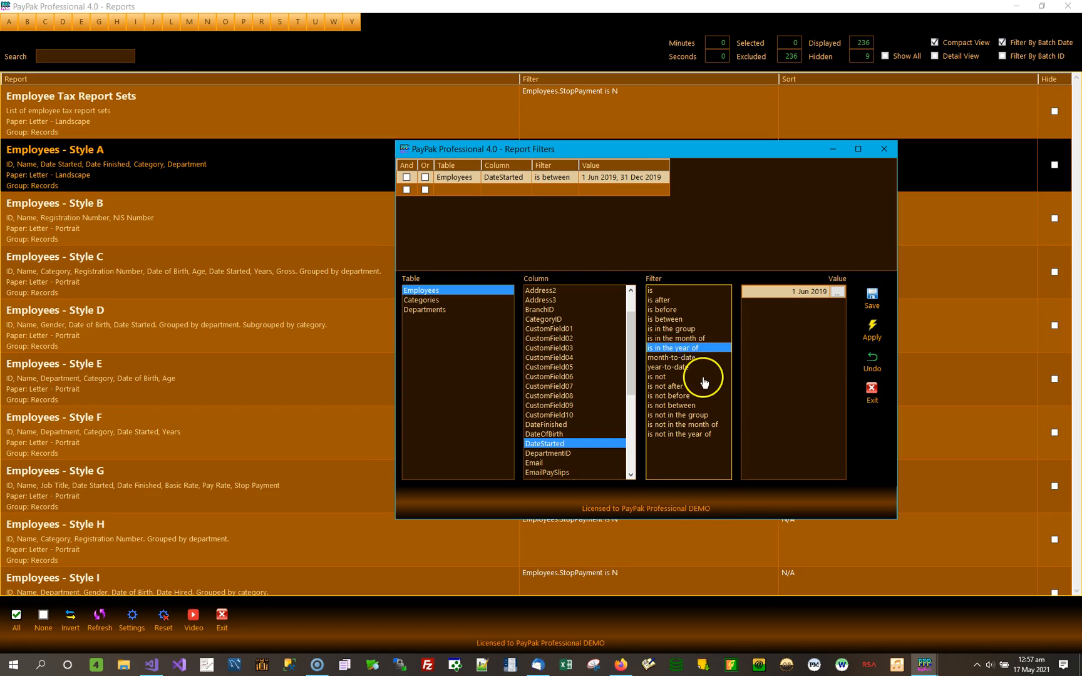
click(699, 359)
click(685, 368)
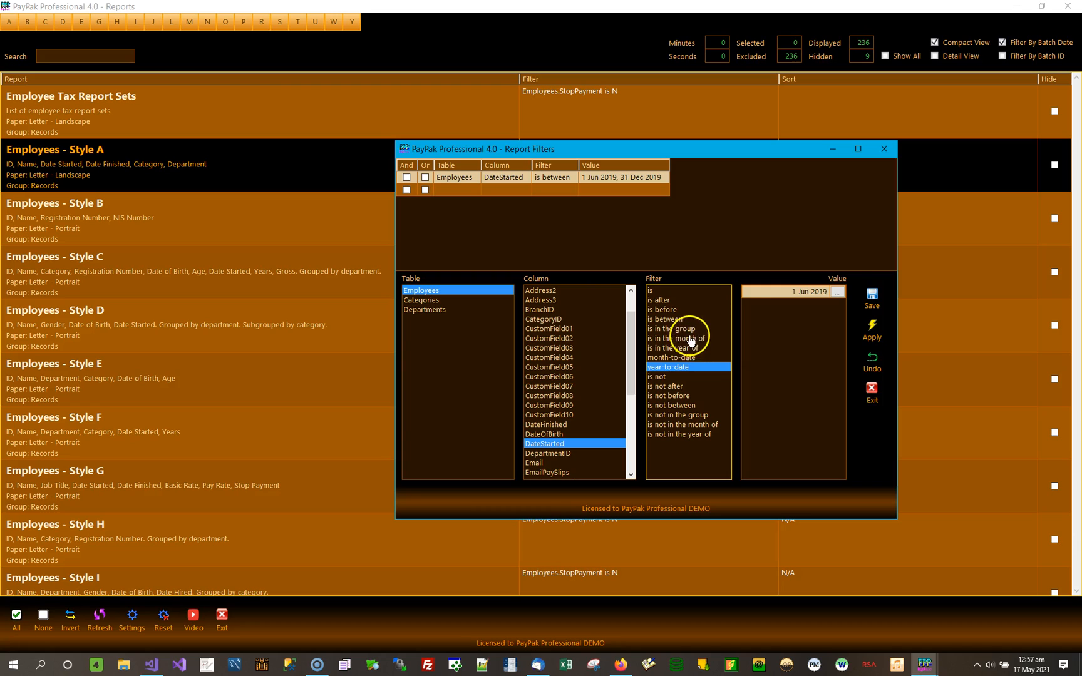
Change the Employees - Style A filter to DateStarted "is in the month of" 1 Jun 2019, then save and apply it.
click(697, 339)
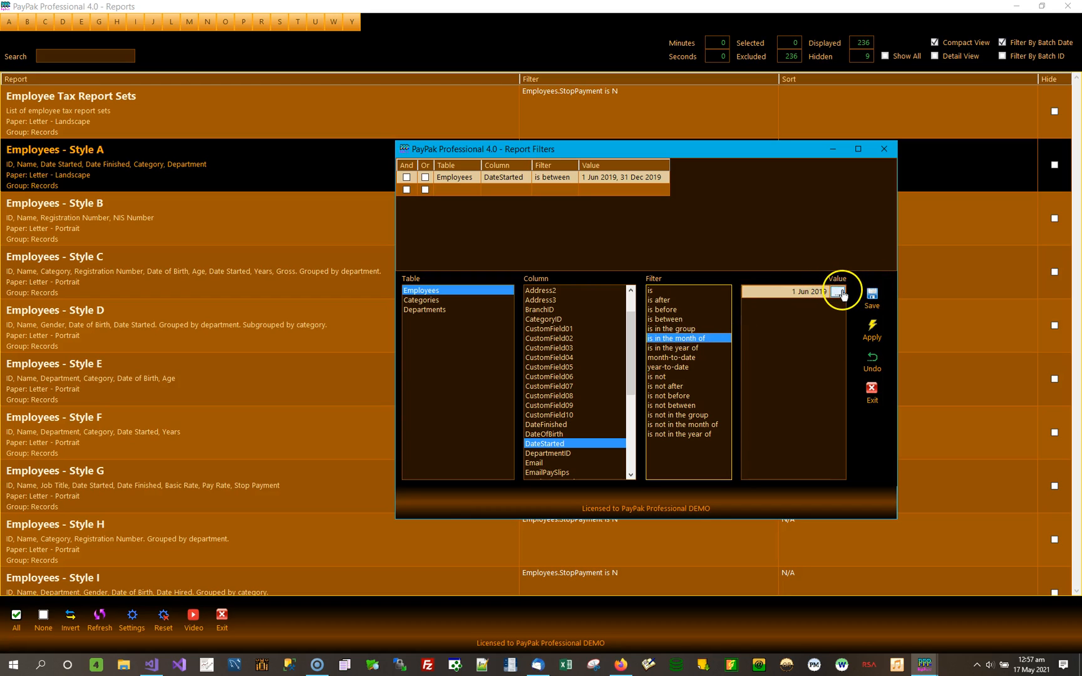
click(839, 292)
click(872, 299)
click(872, 334)
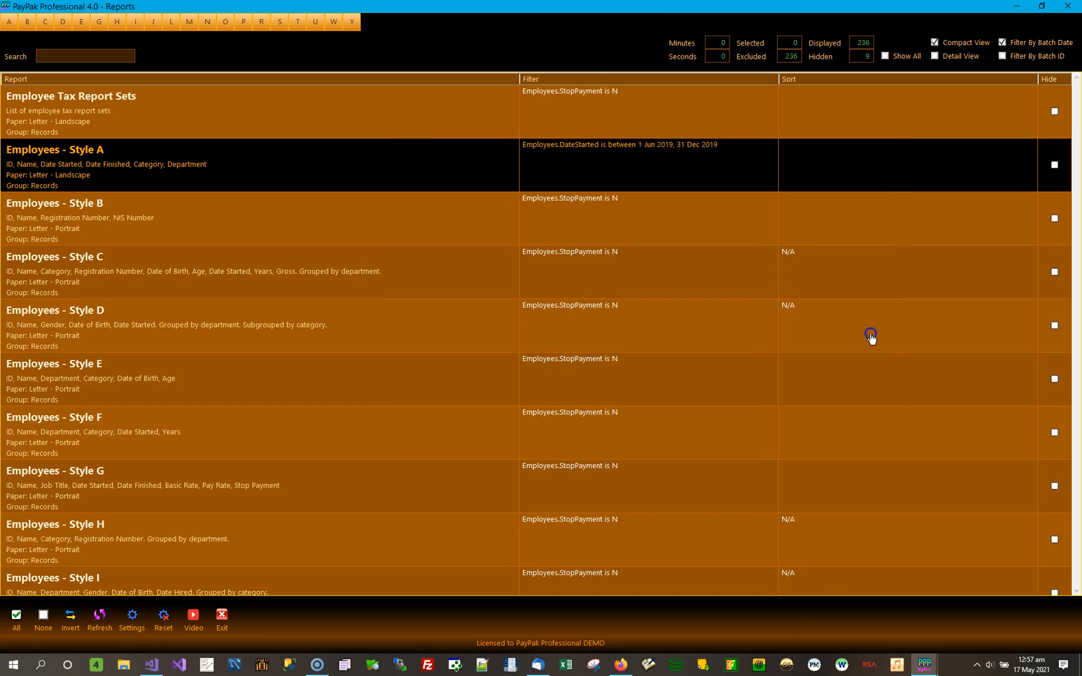
Preview Employees - Style A filtered to start dates in June 2019, and return to the report list.
double_click(258, 168)
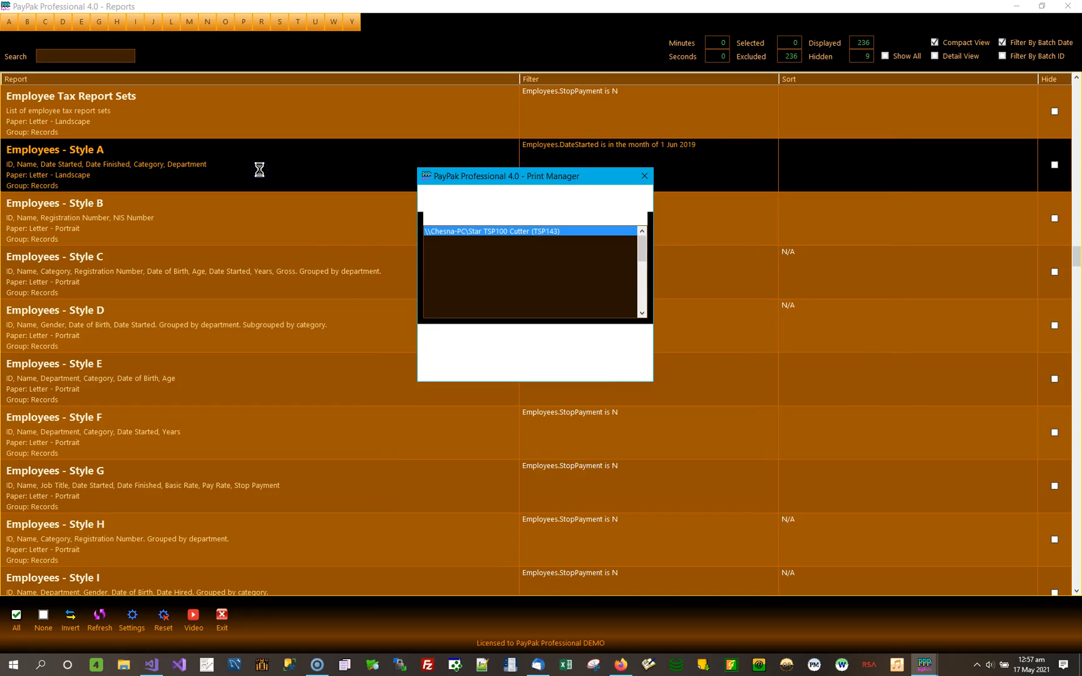
click(461, 346)
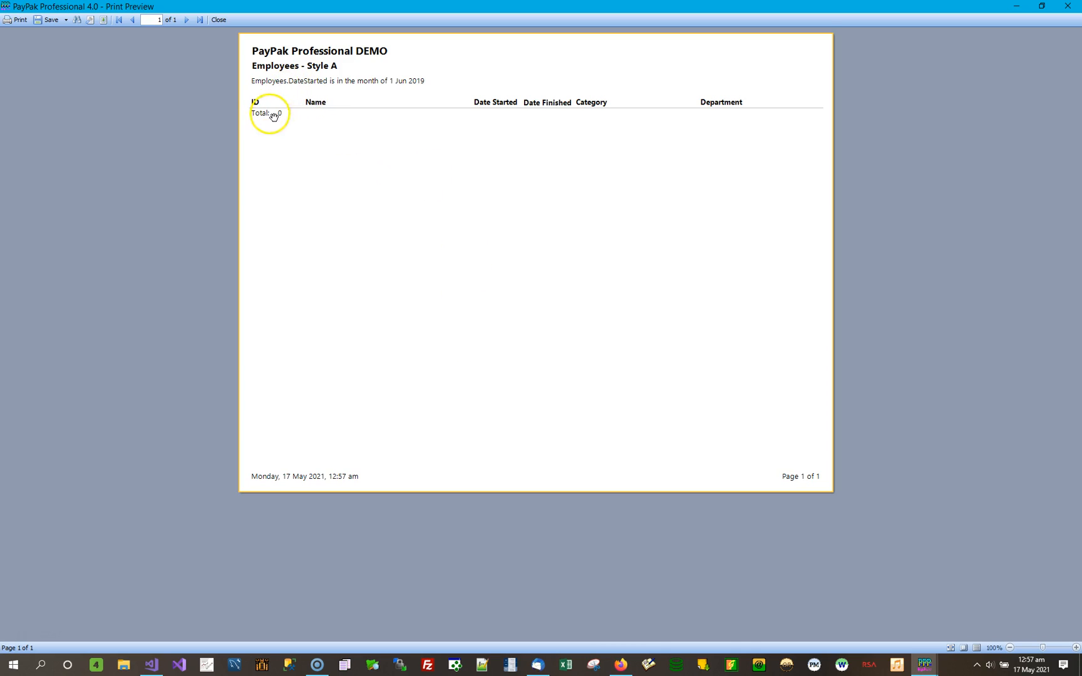
click(1060, 10)
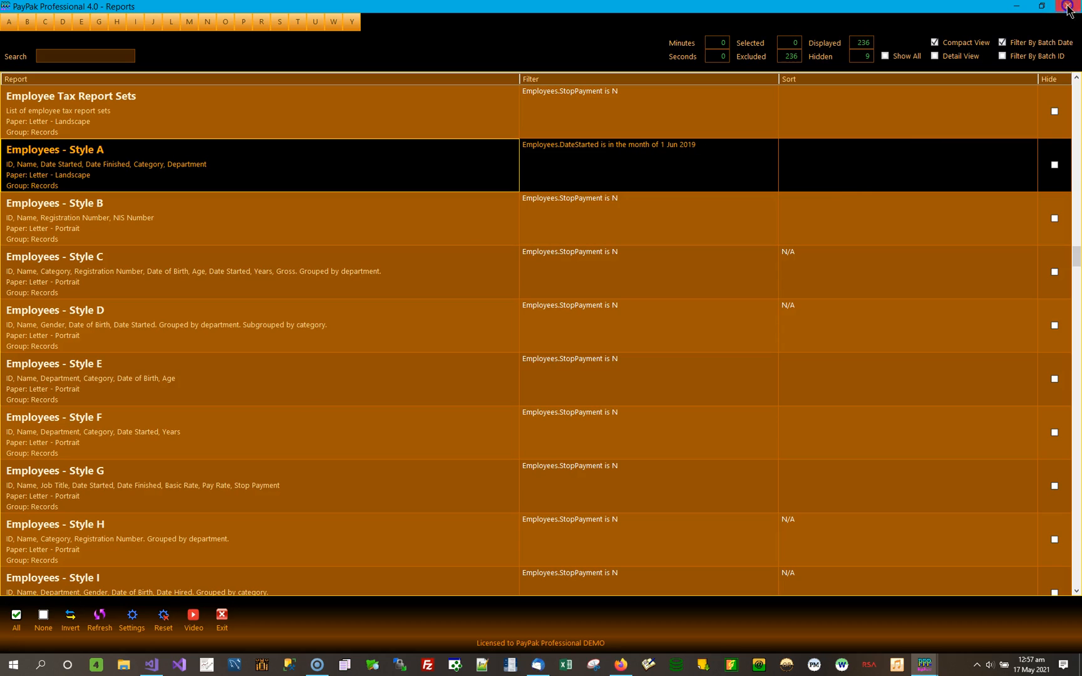
Reopen the Employees - Style A filter, look up the recorded DateStarted values, and close the value list without choosing one.
double_click(620, 168)
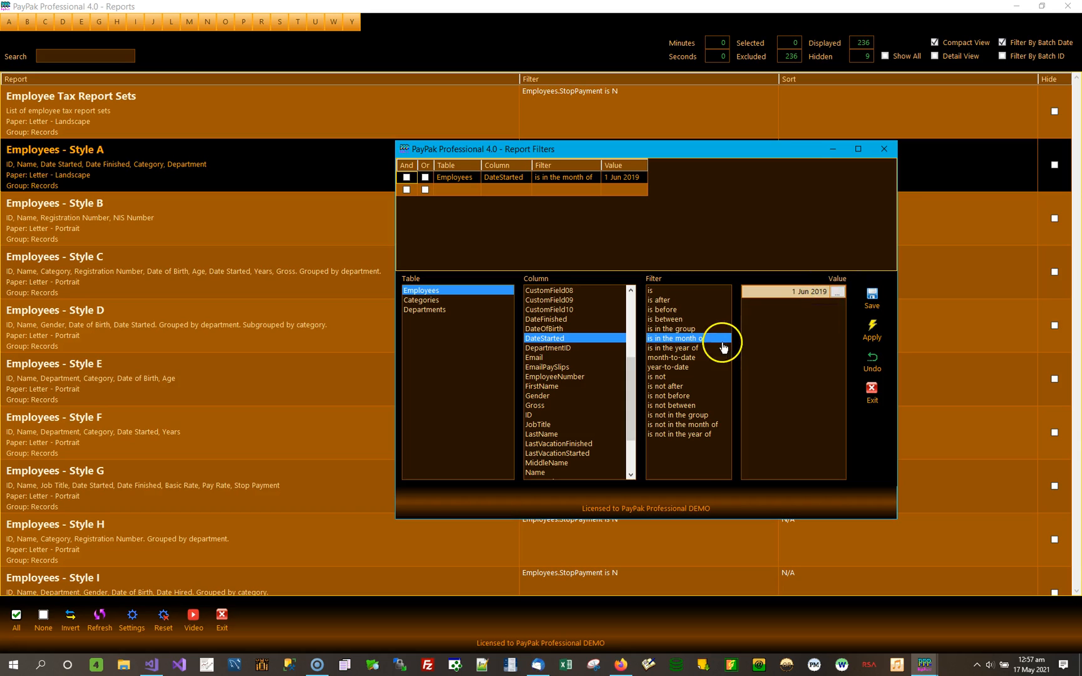
click(837, 292)
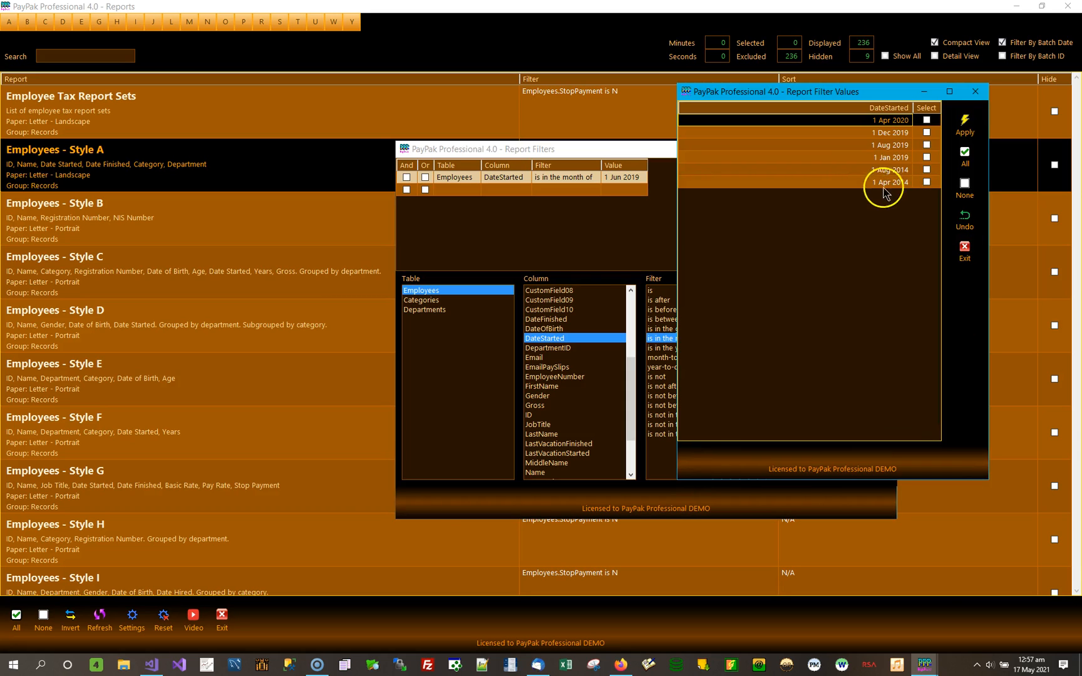
click(900, 133)
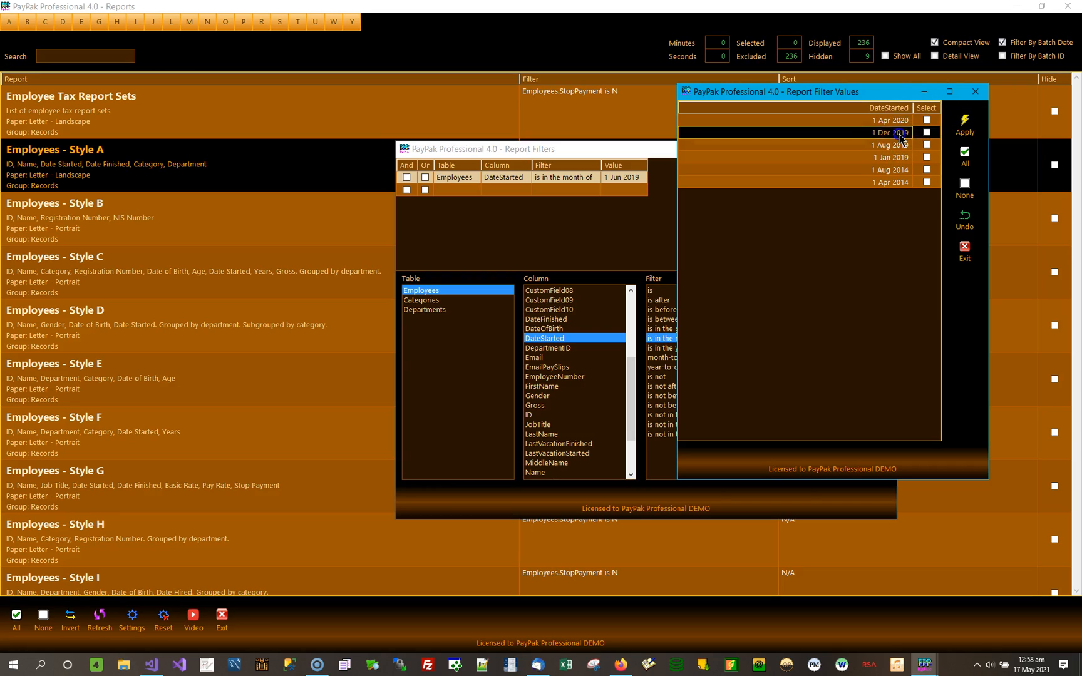
click(974, 94)
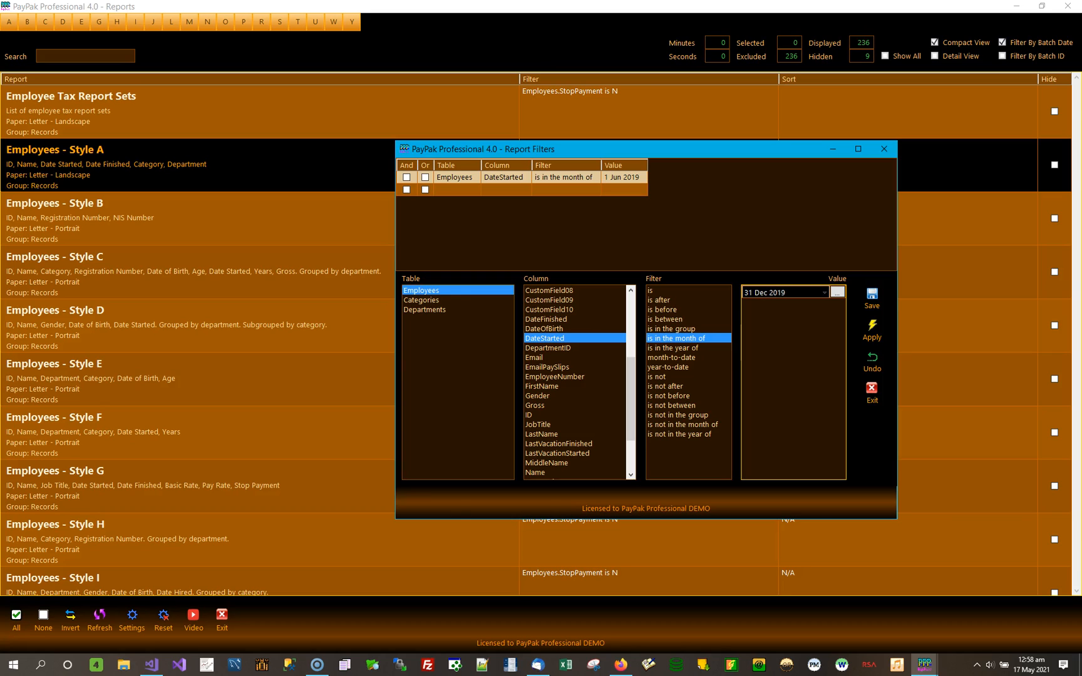
Set the DateStarted month filter's value to 31 Dec 2019, then save and apply the filter.
click(876, 300)
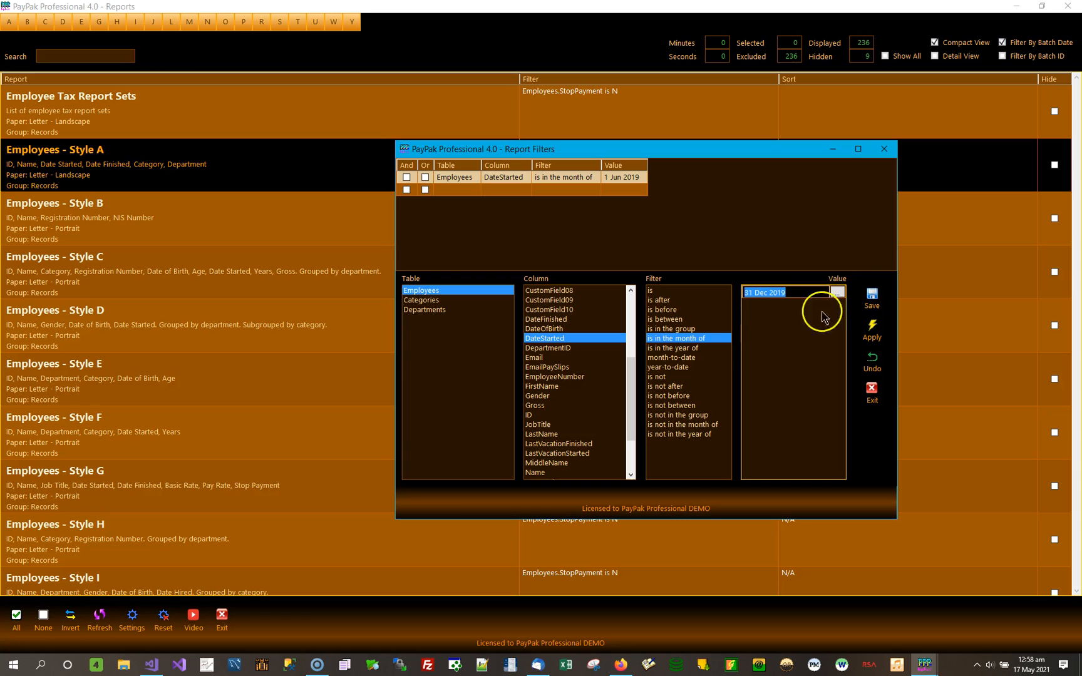
click(875, 294)
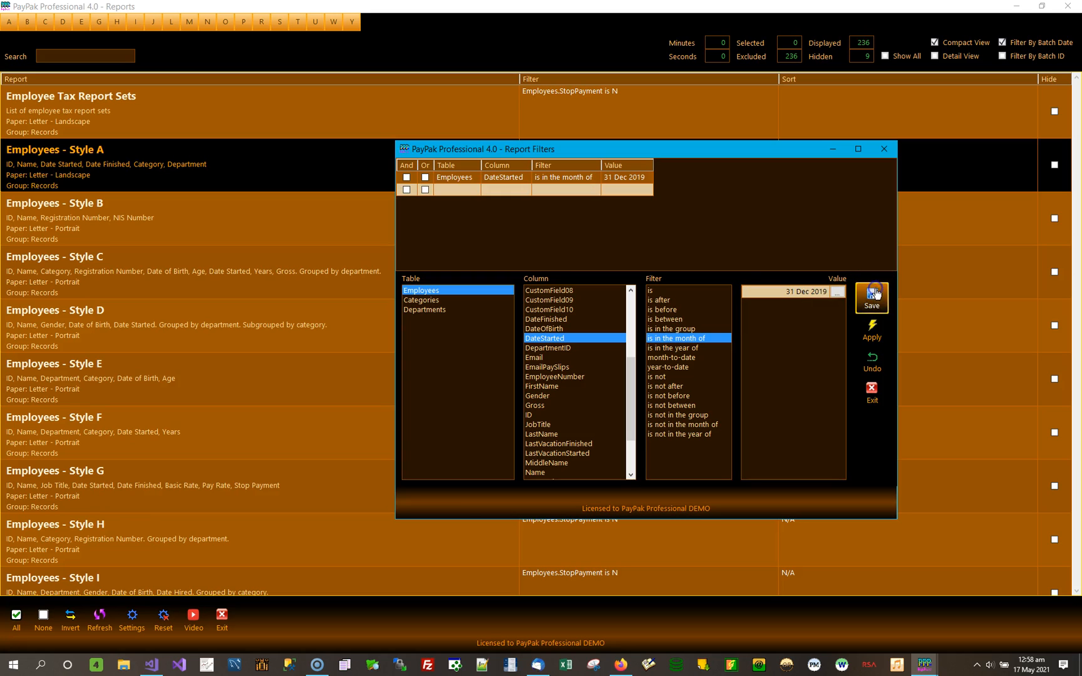
click(872, 329)
Preview Employees - Style A filtered to start dates in December 2019, review the employees, and return to the report list.
double_click(297, 178)
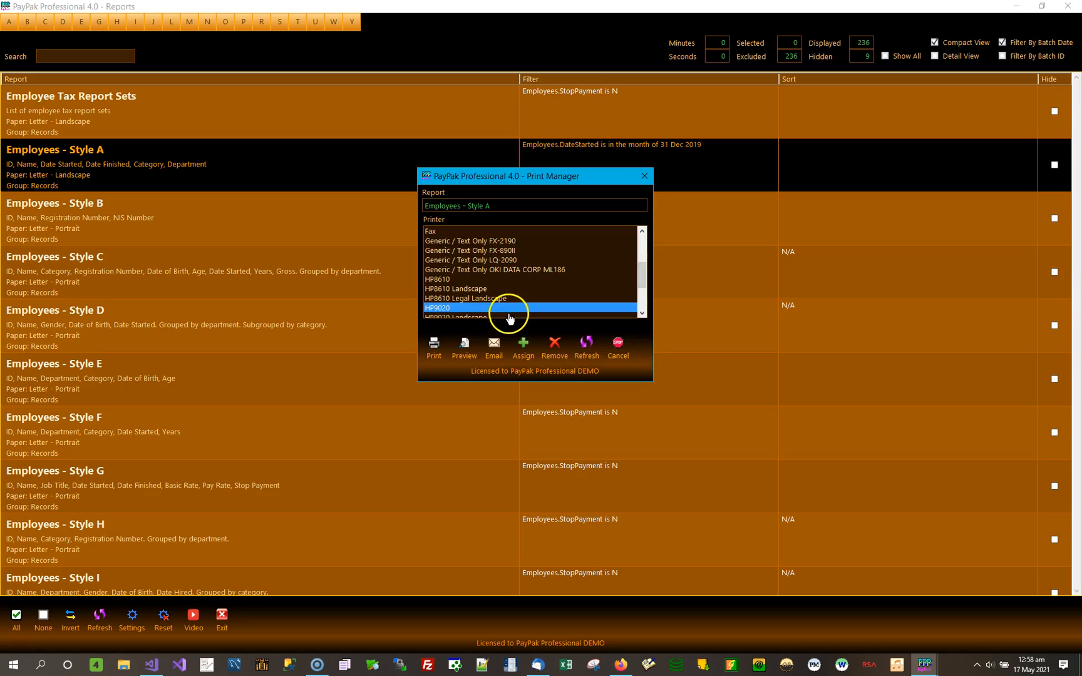
click(464, 345)
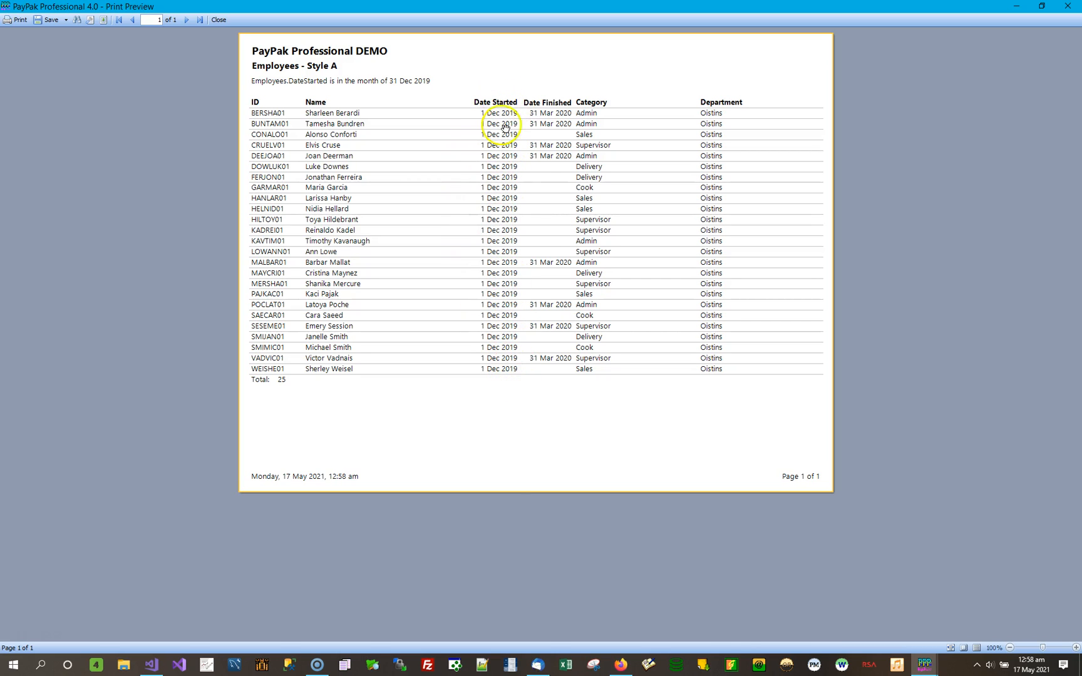
click(1069, 7)
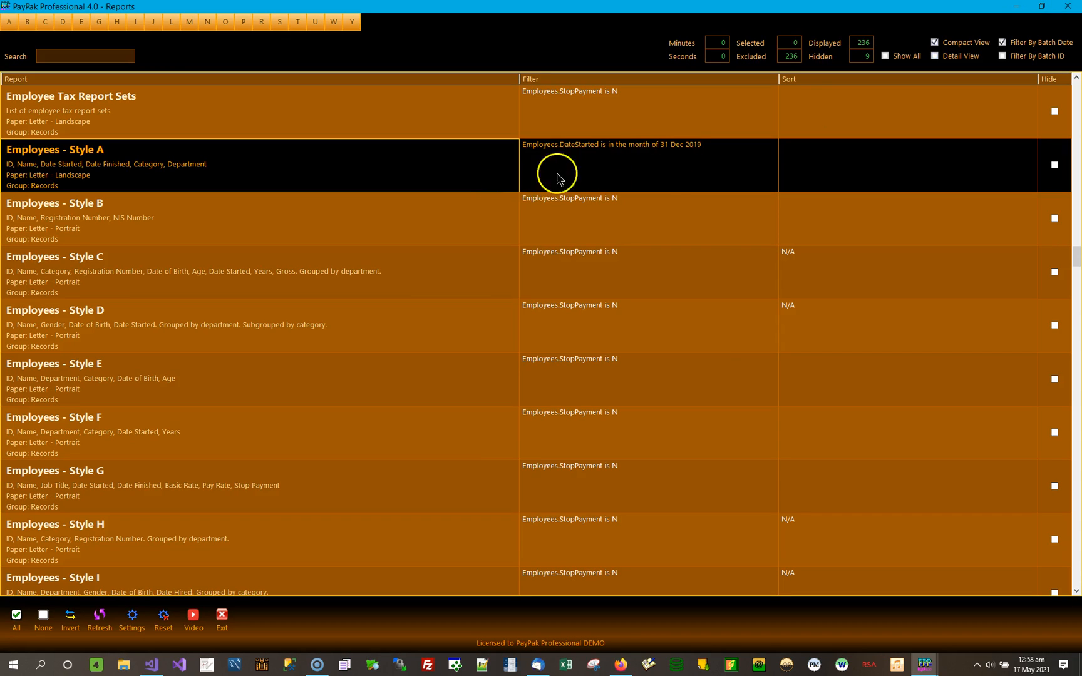
Reopen the Employees - Style A filter and compare DateStarted's "is between" condition with the conditions offered for FirstName and Address1.
double_click(673, 162)
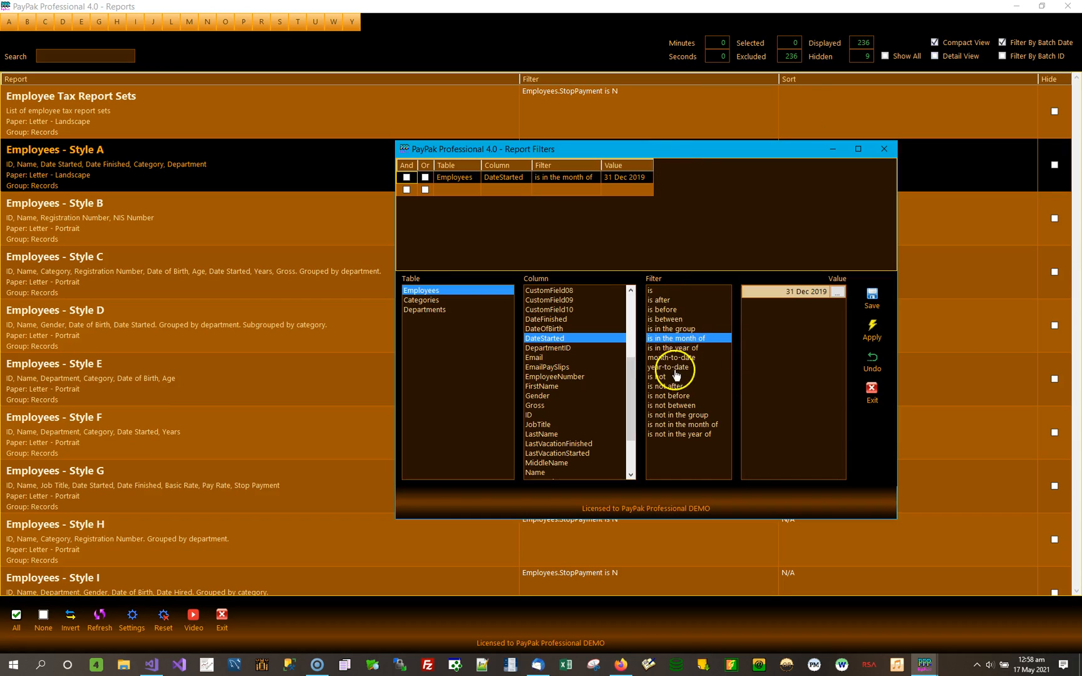
click(687, 320)
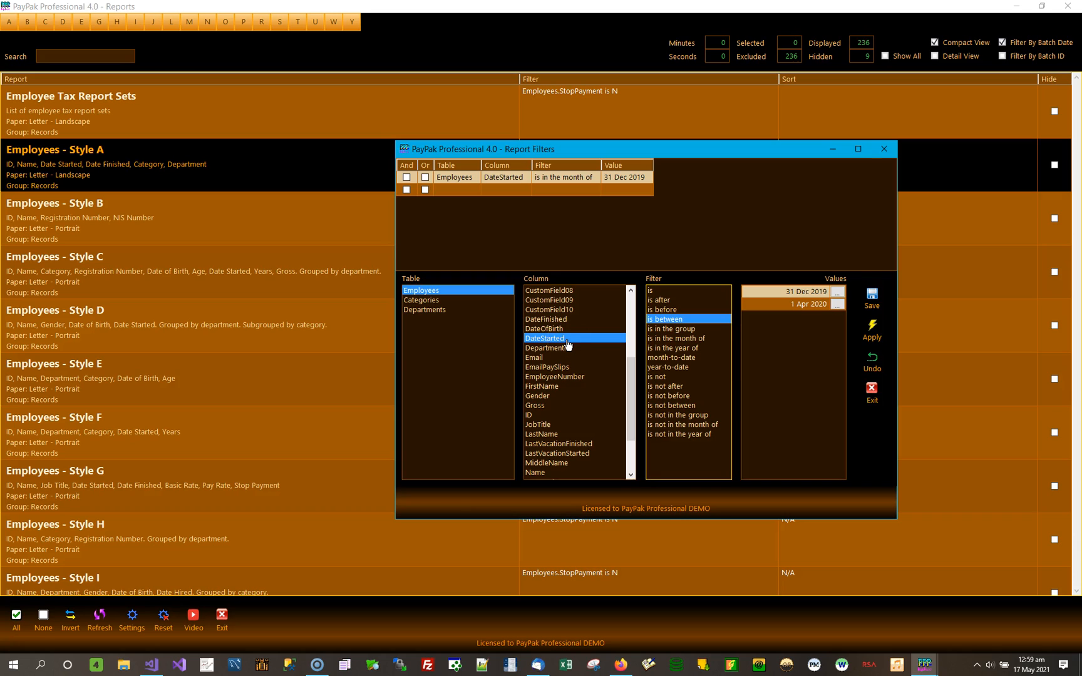
click(545, 387)
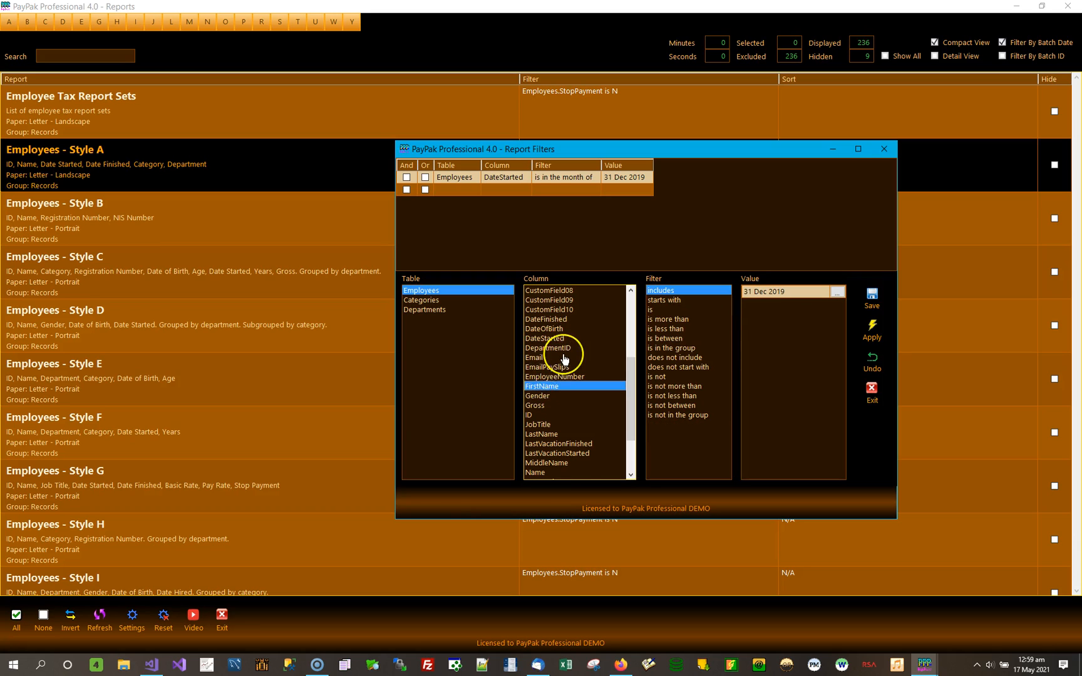
scroll(564, 359, up, 5)
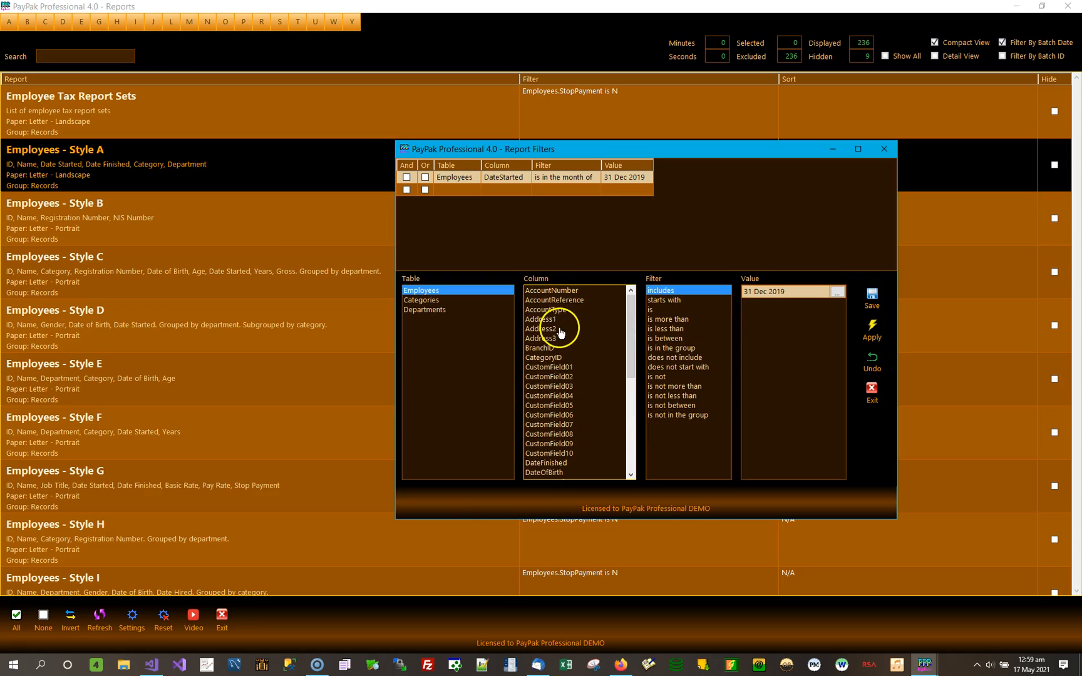
click(548, 319)
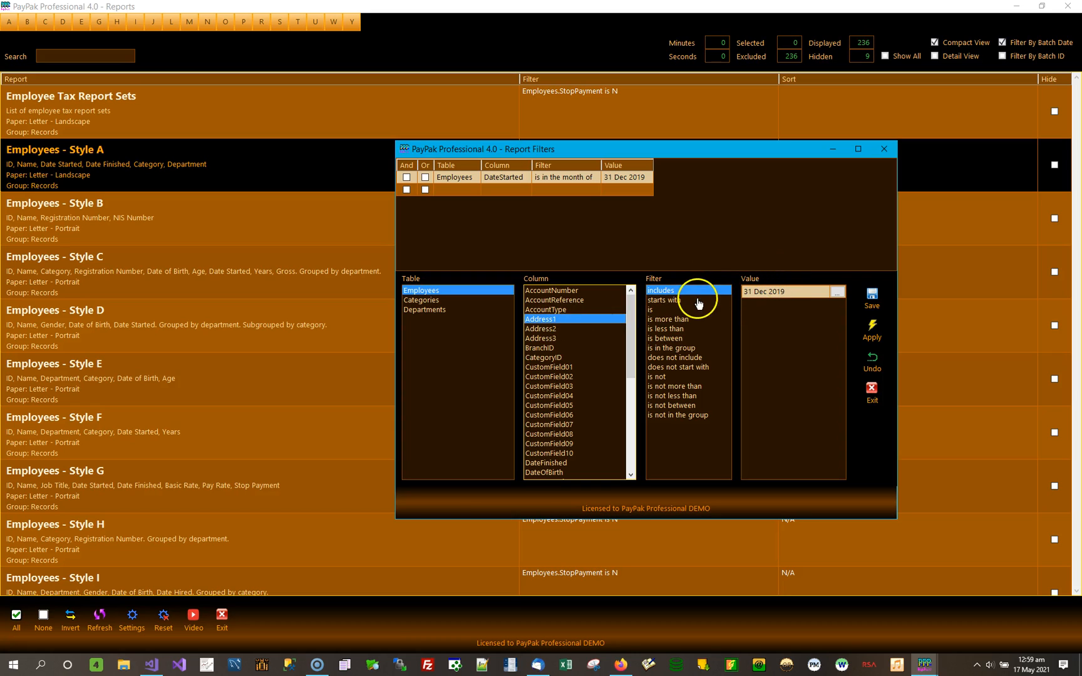
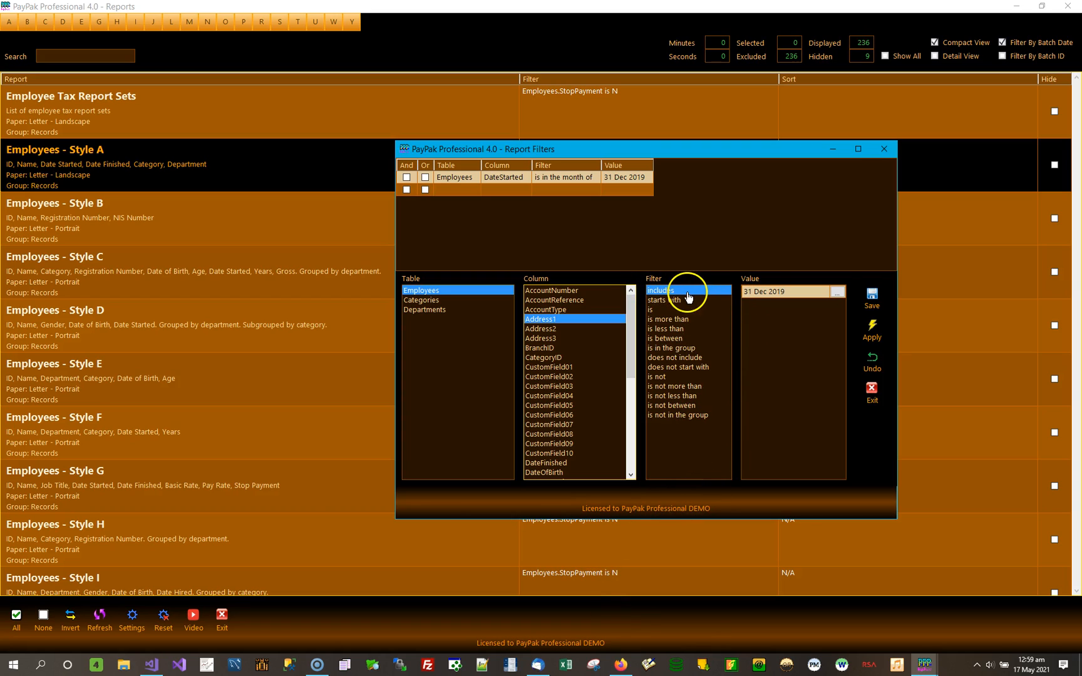
Check the recorded Address1 values, then replace the Employees - Style A condition with Address1 includes "terrace", and save and apply it.
click(839, 295)
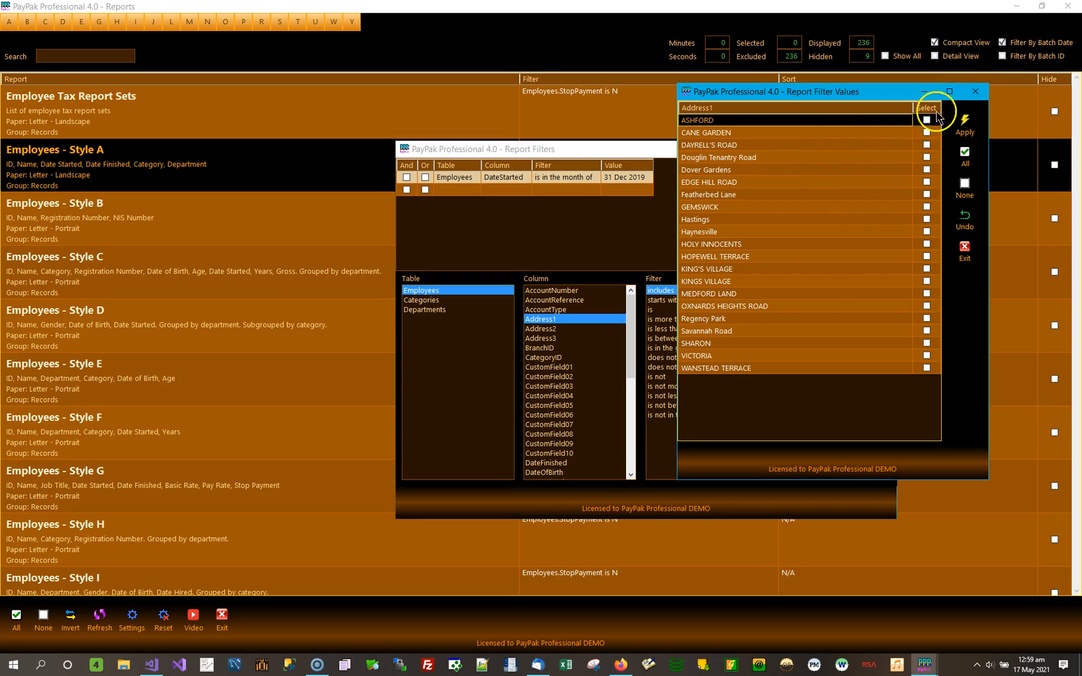
click(973, 92)
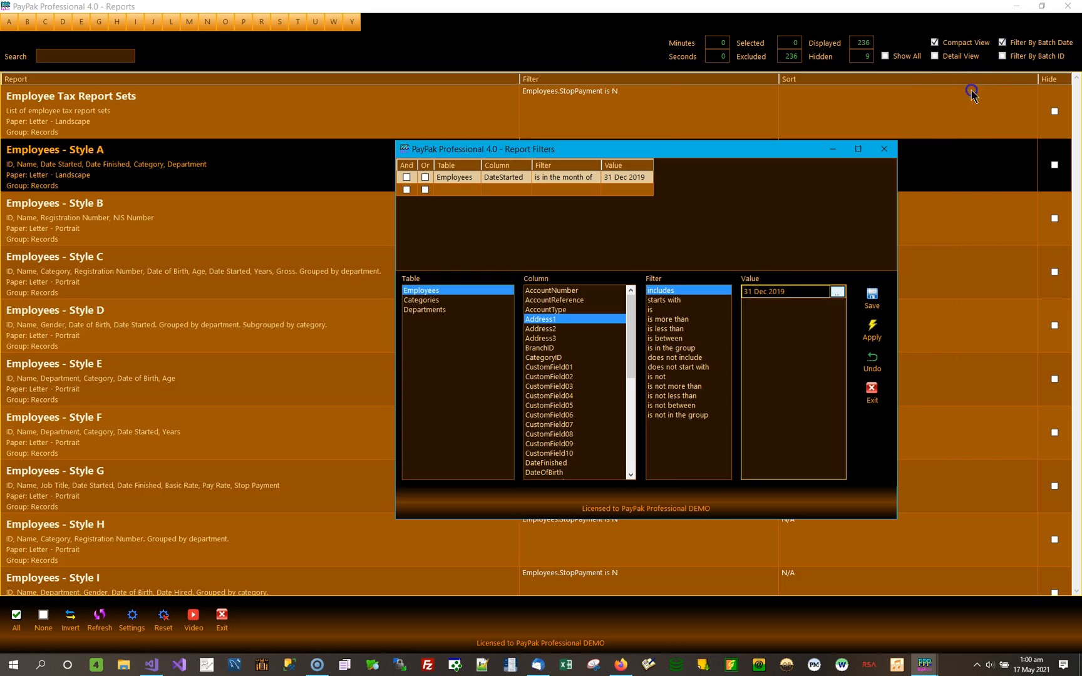
click(790, 290)
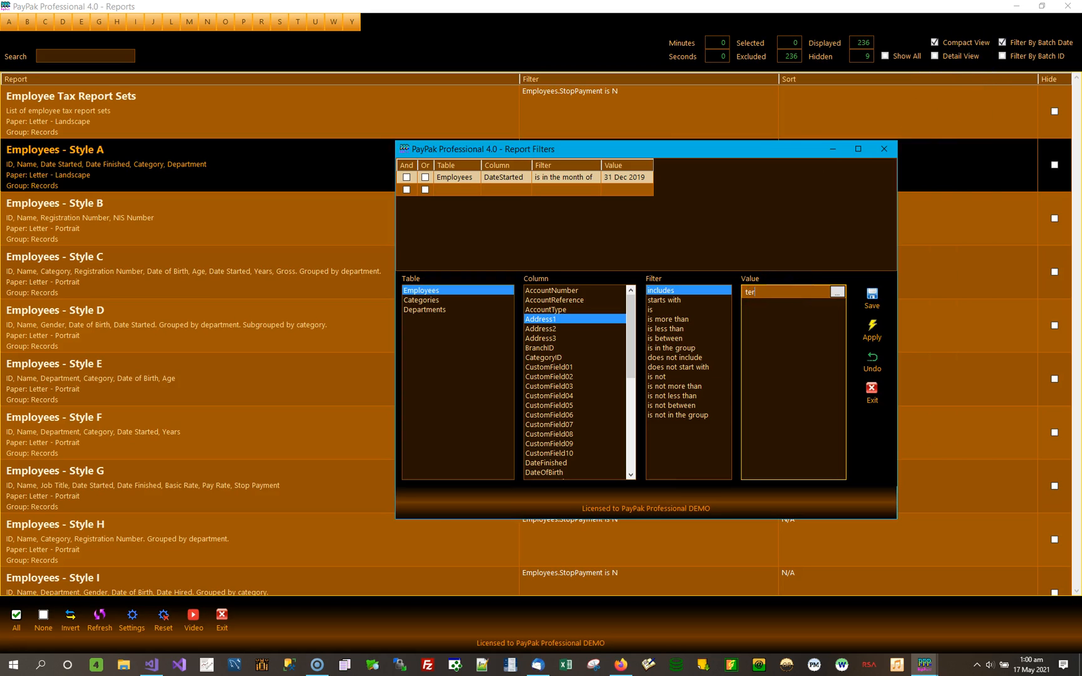
click(872, 298)
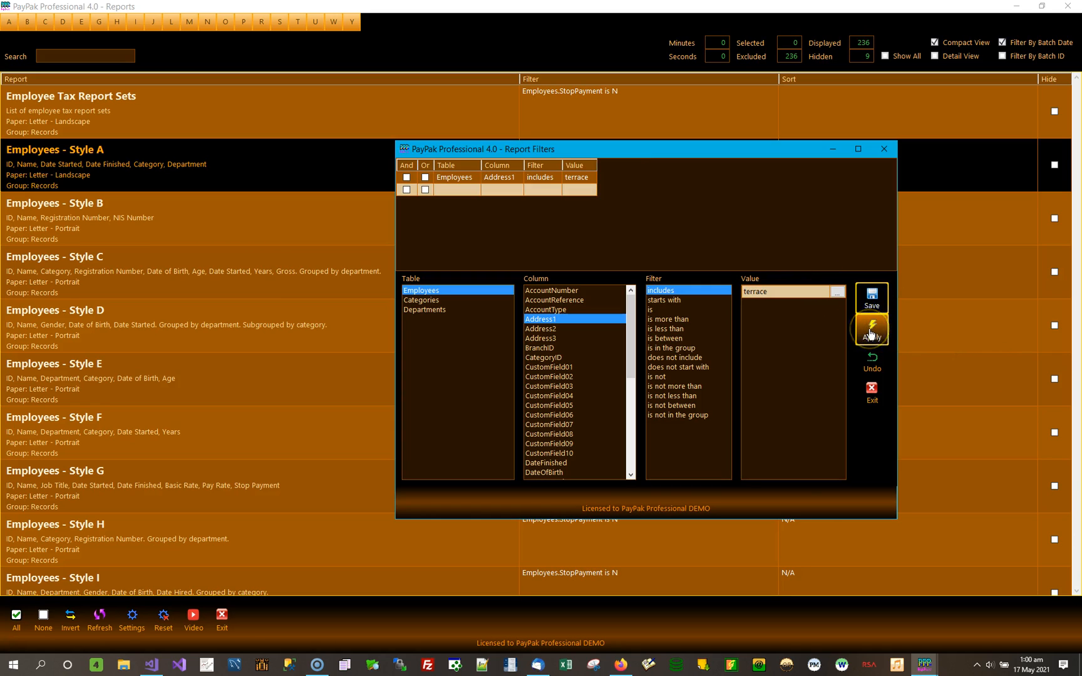
click(870, 332)
Preview Employees - Style A filtered to terrace addresses, review the listed employees, and return to the report list.
double_click(320, 180)
click(464, 344)
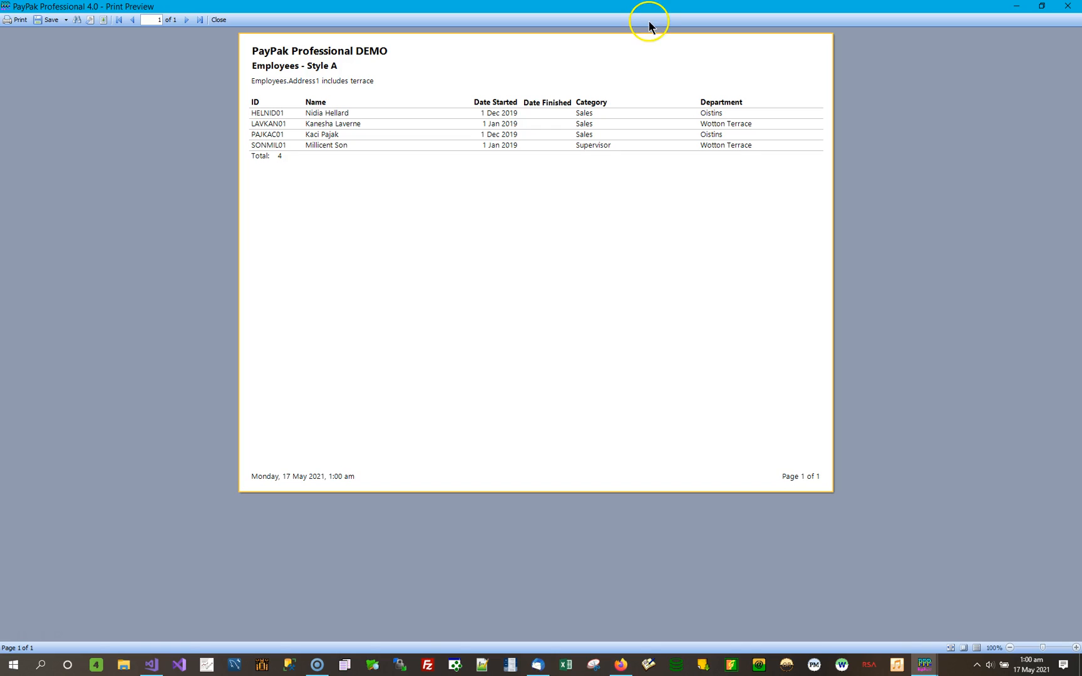
click(1068, 6)
Browse the report list for a report that shows employee addresses and select Employee Addresses.
scroll(398, 411, down, 2)
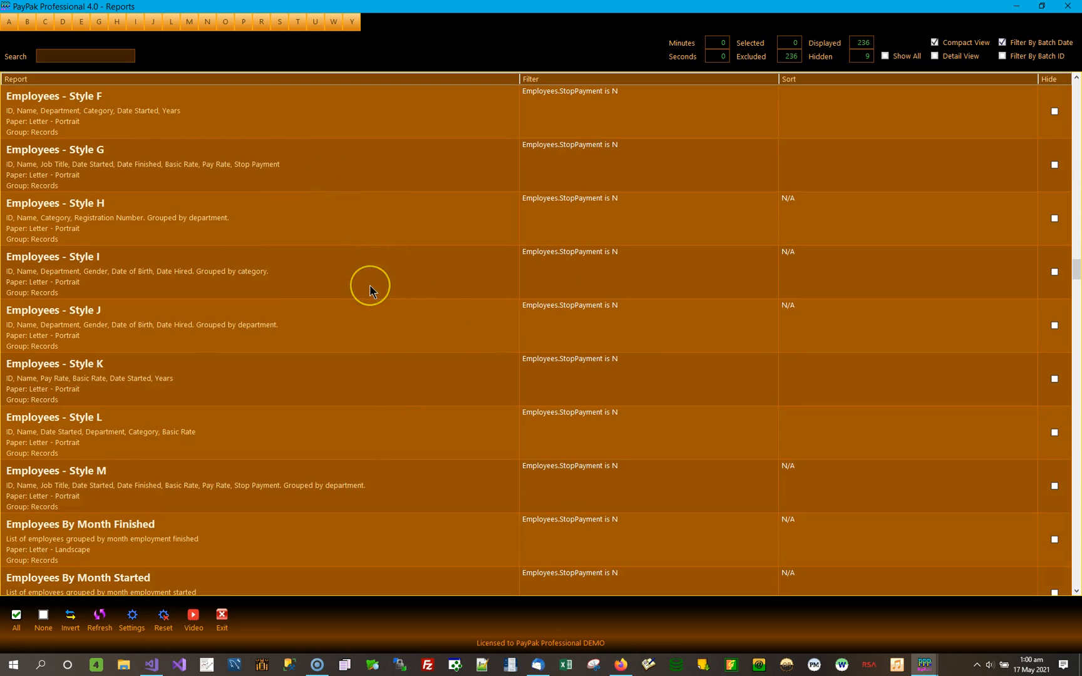
scroll(370, 287, down, 1)
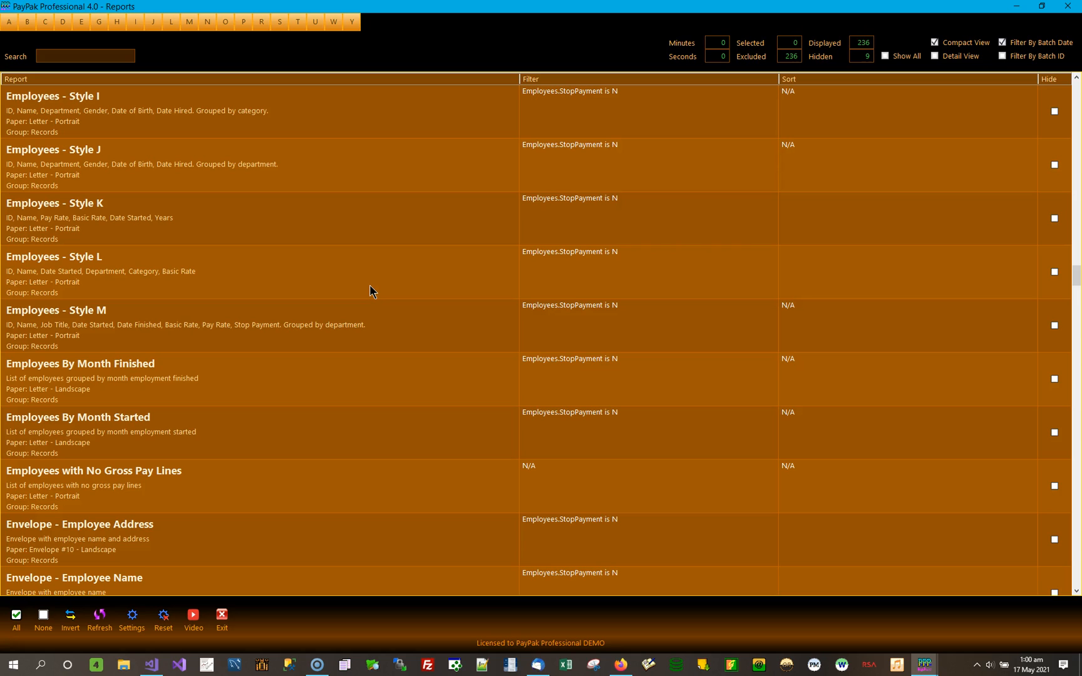
scroll(374, 326, down, 2)
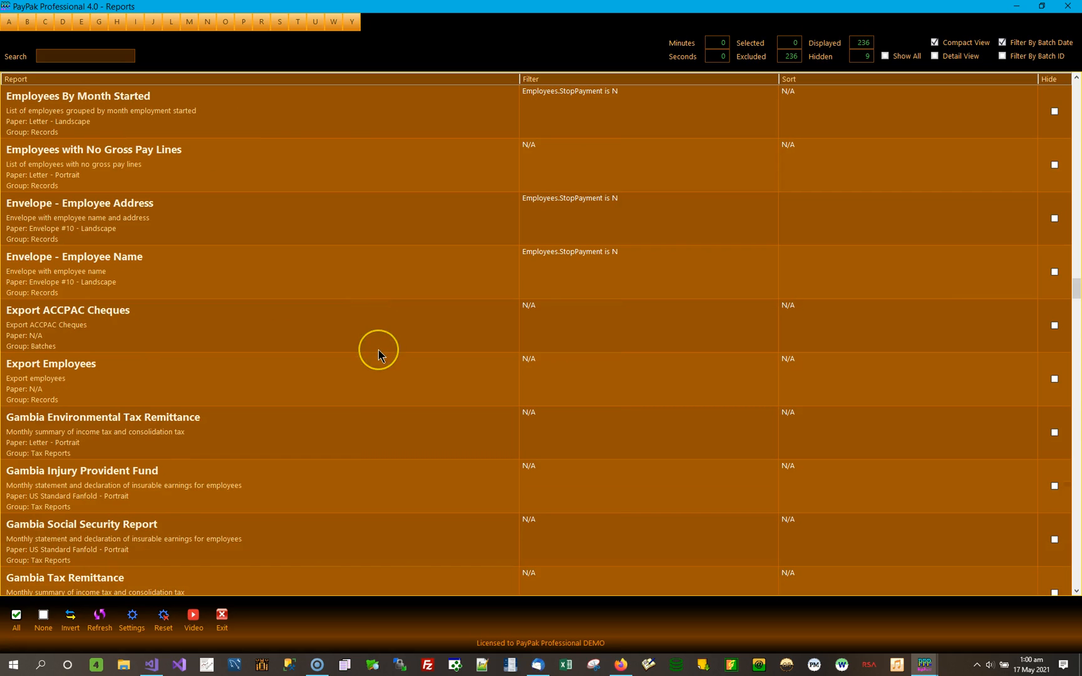
scroll(379, 355, down, 3)
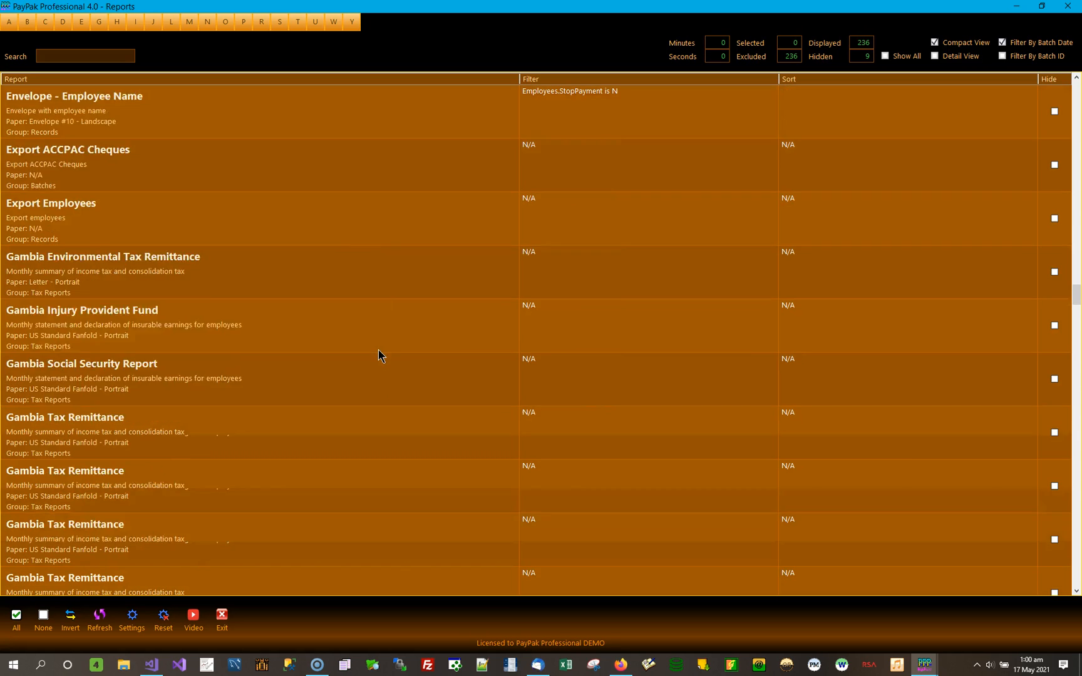
scroll(378, 356, up, 5)
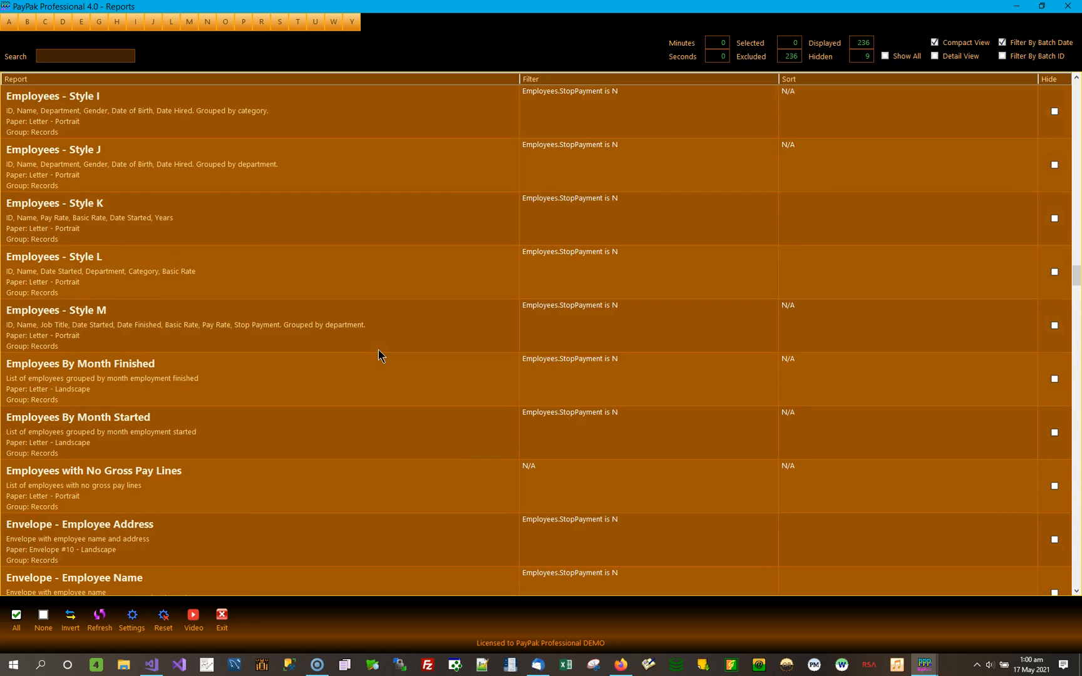
scroll(377, 349, up, 5)
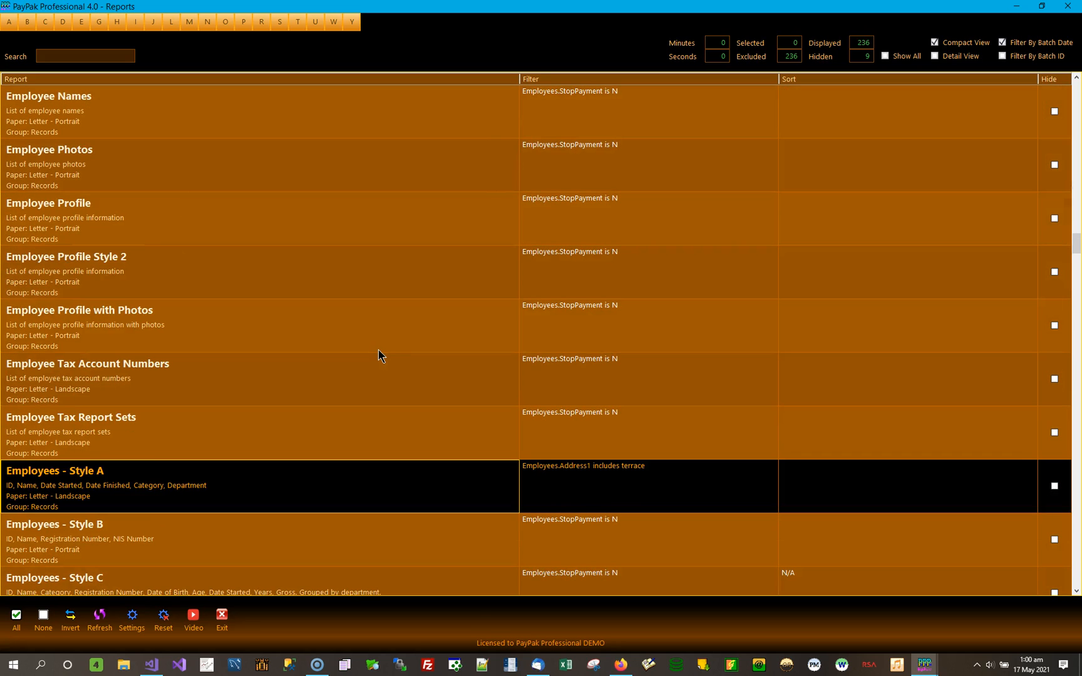
scroll(378, 349, up, 5)
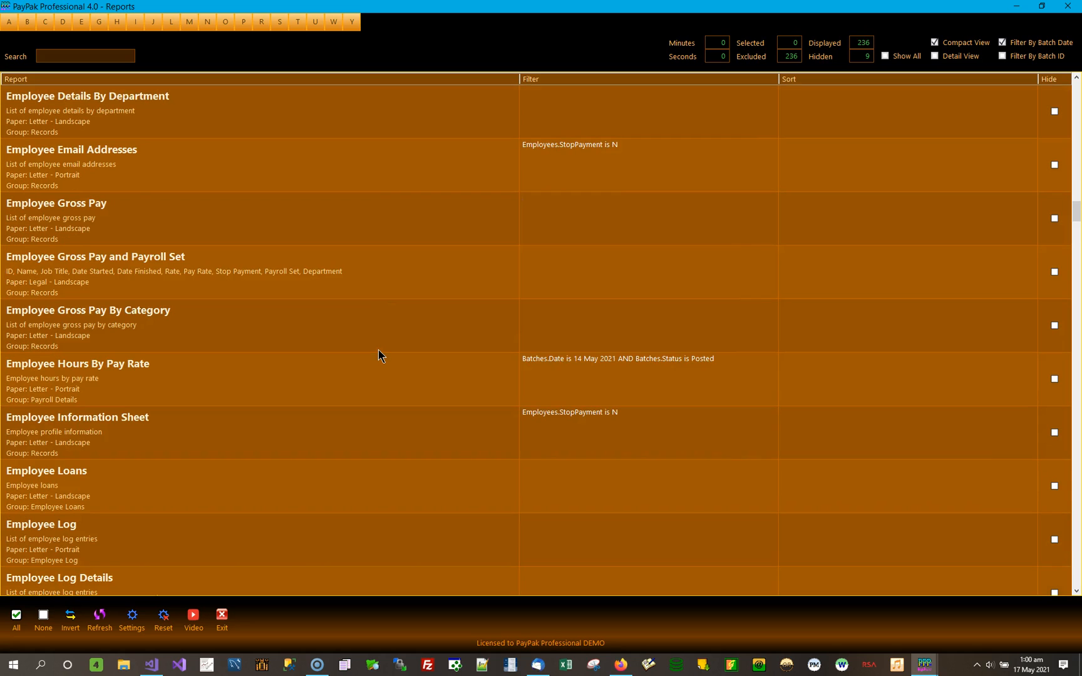
scroll(378, 349, up, 5)
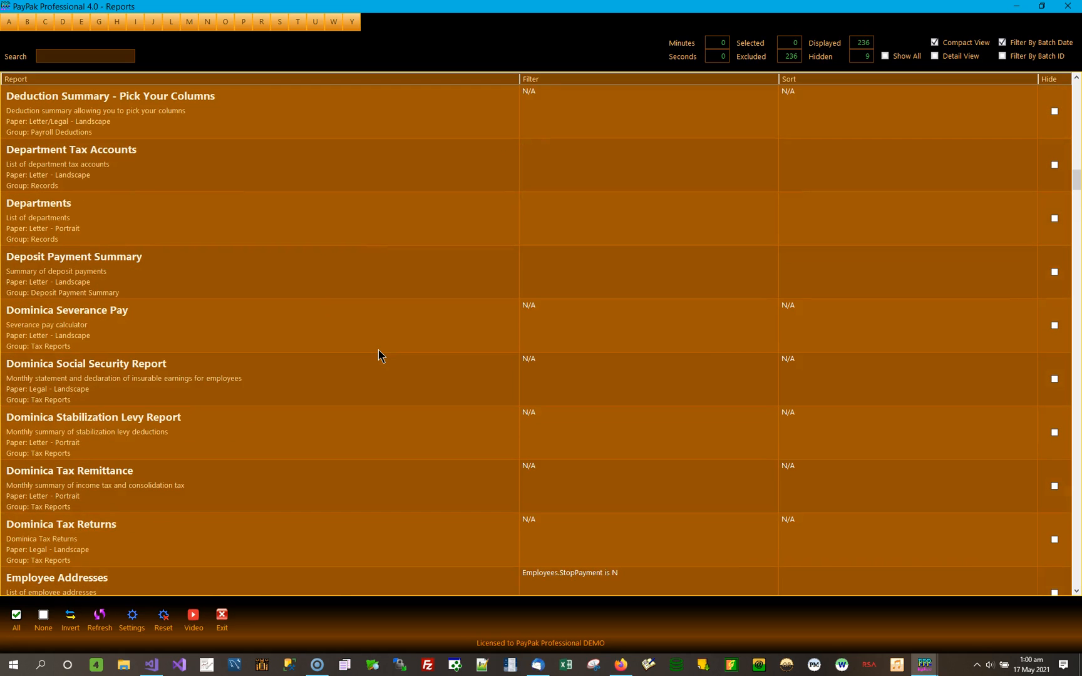
scroll(378, 349, down, 3)
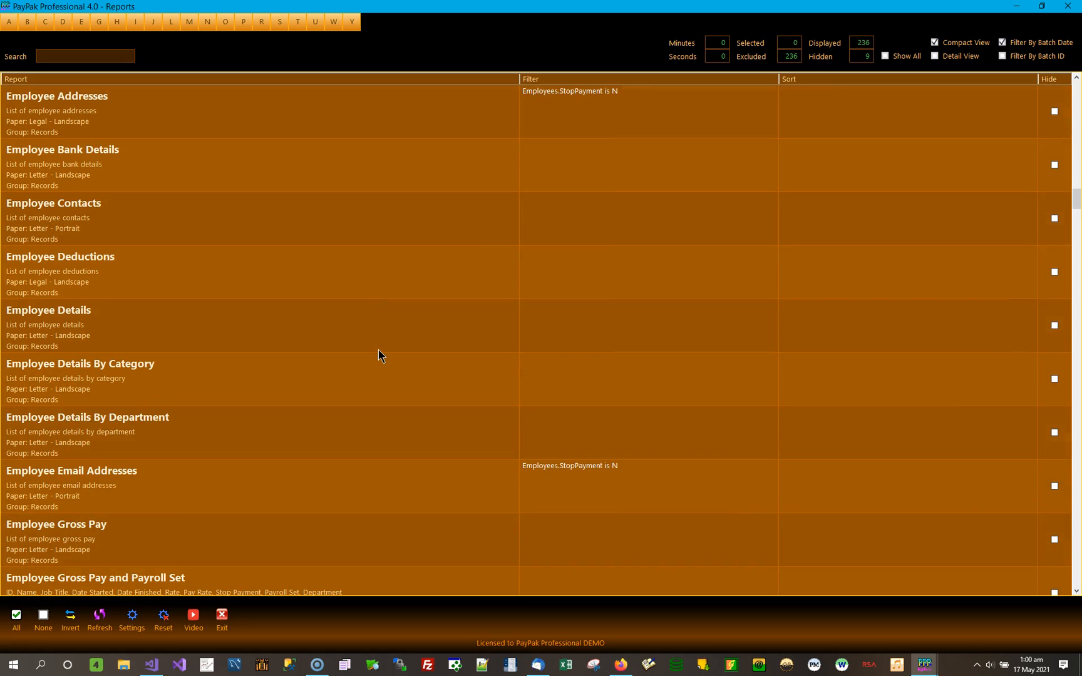
click(181, 133)
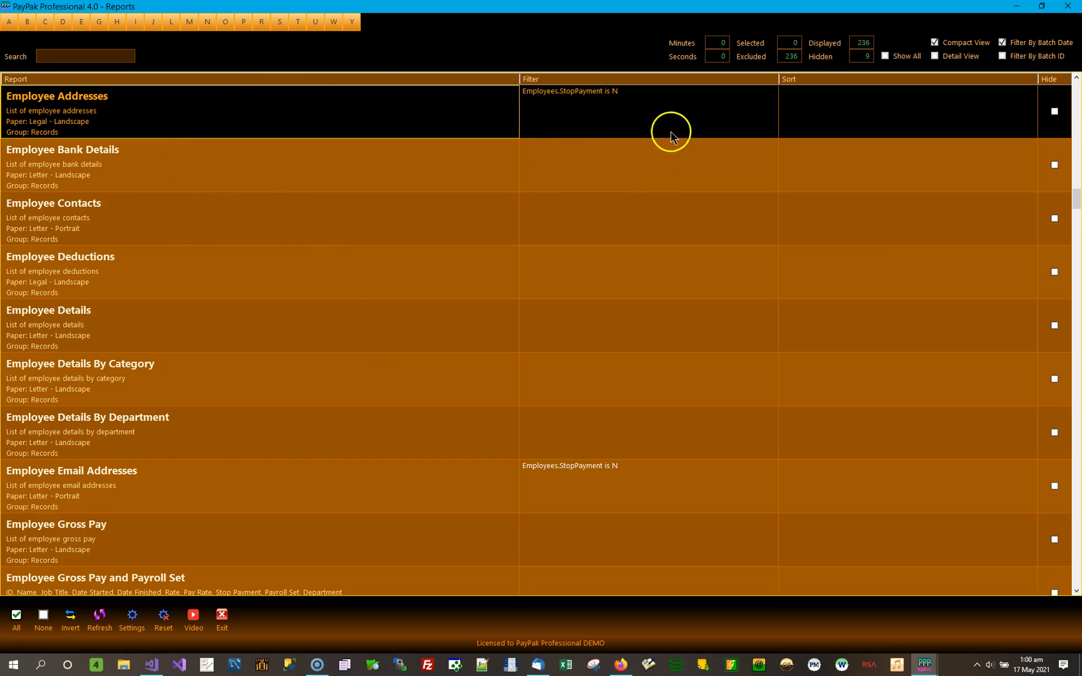
Add an Address1 includes "terrace" condition with And to the Employee Addresses filter, then save and apply it.
double_click(642, 113)
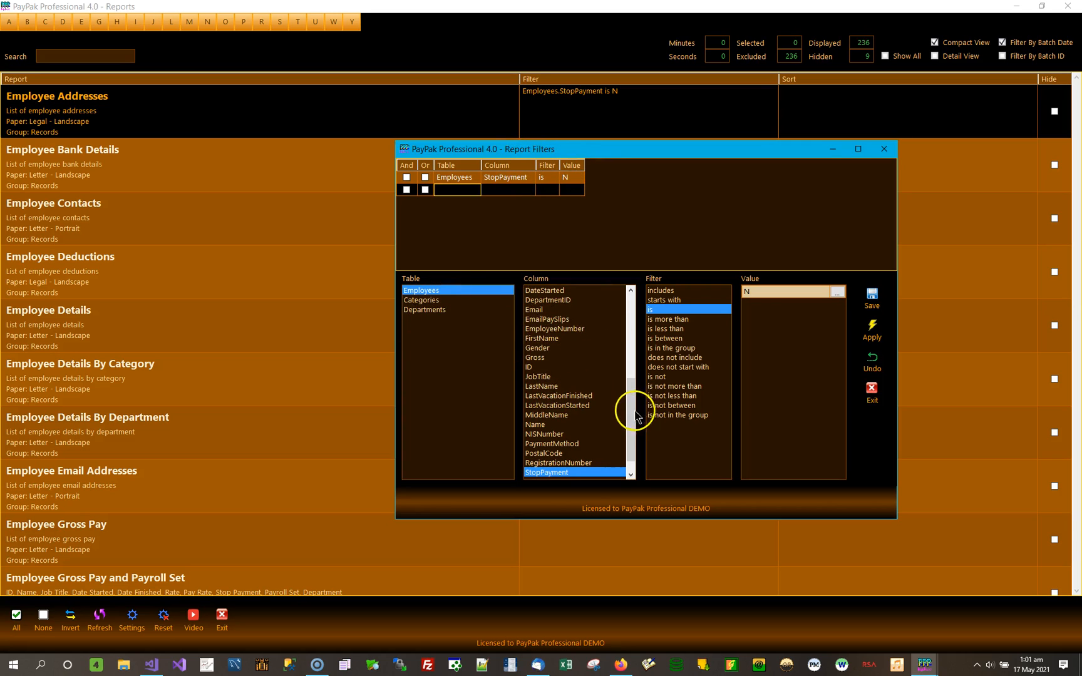
scroll(628, 357, up, 7)
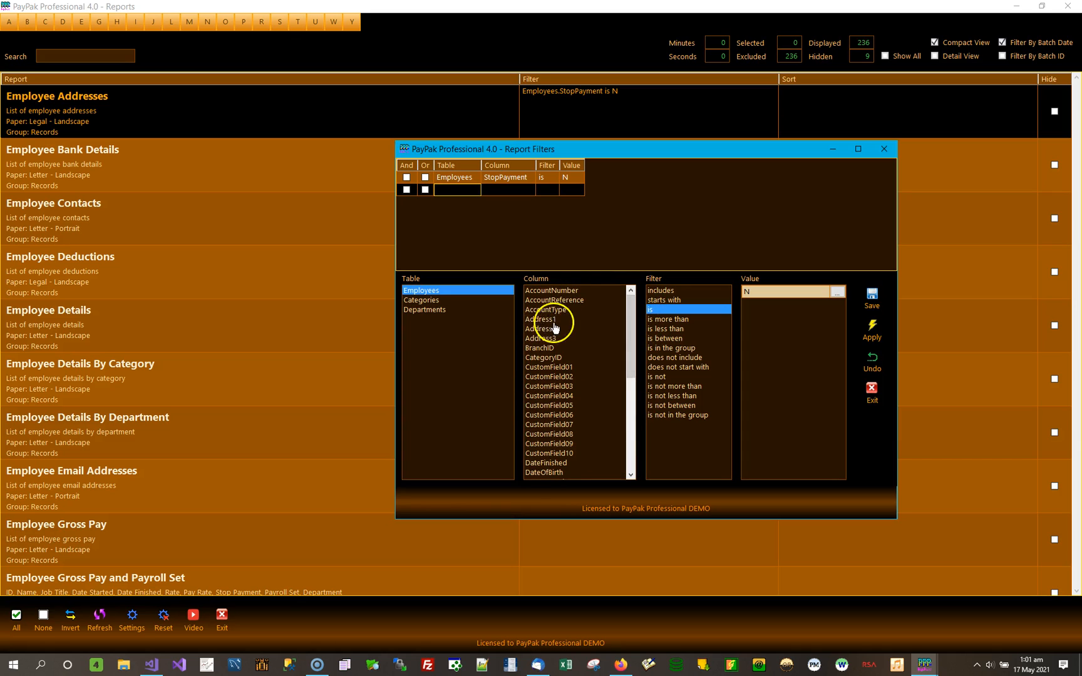
click(581, 320)
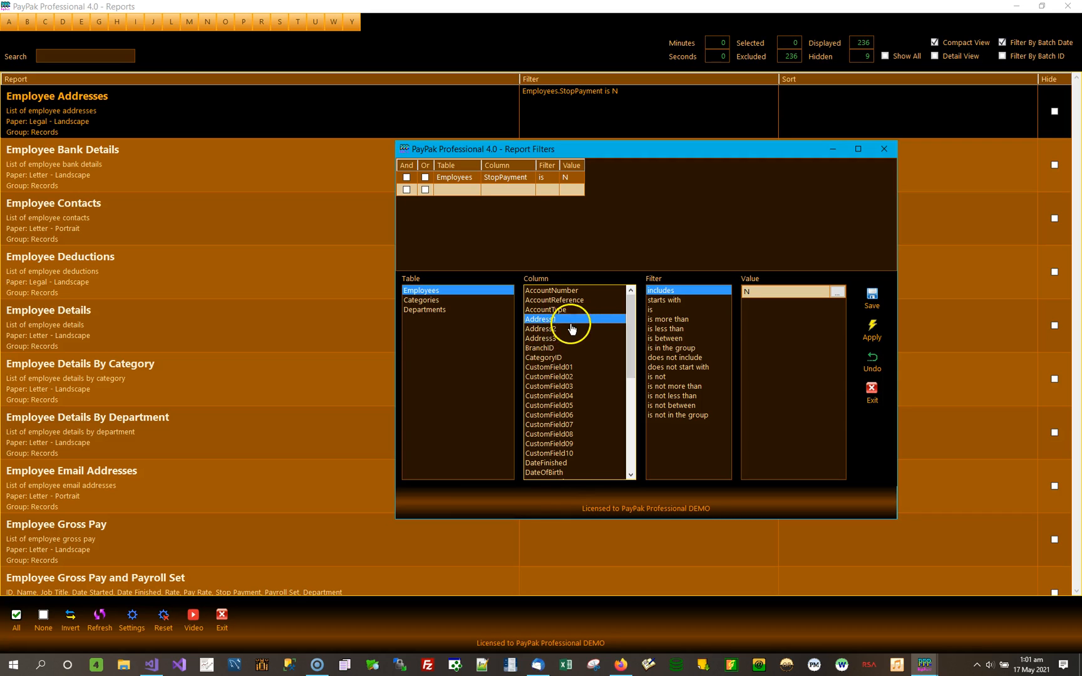
click(555, 329)
click(582, 319)
click(784, 291)
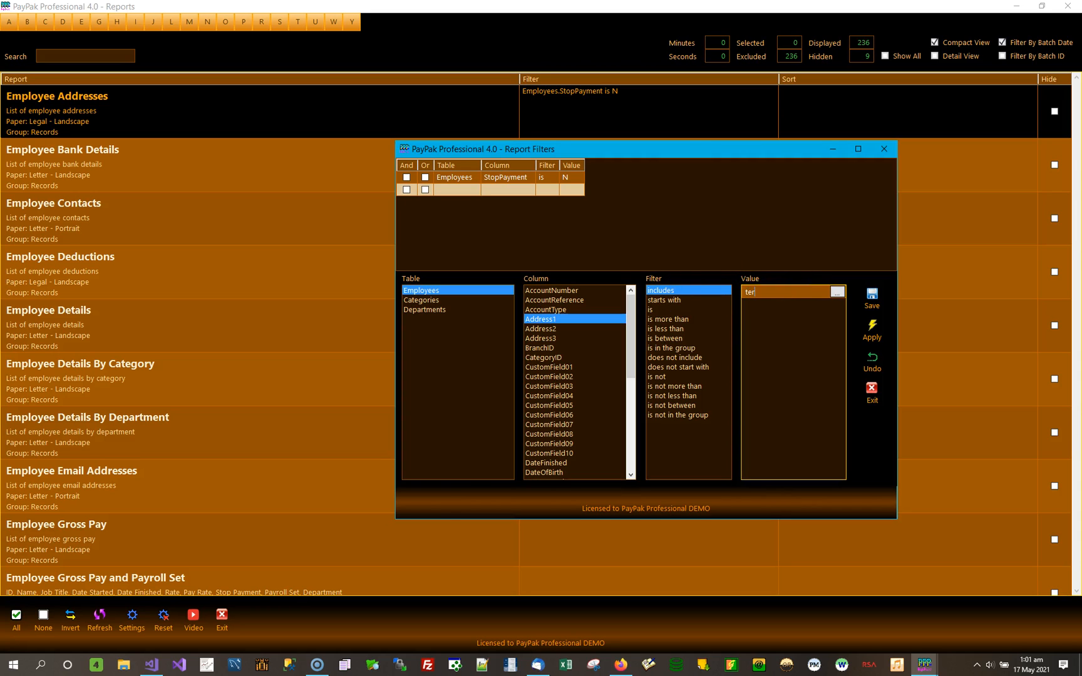
click(872, 301)
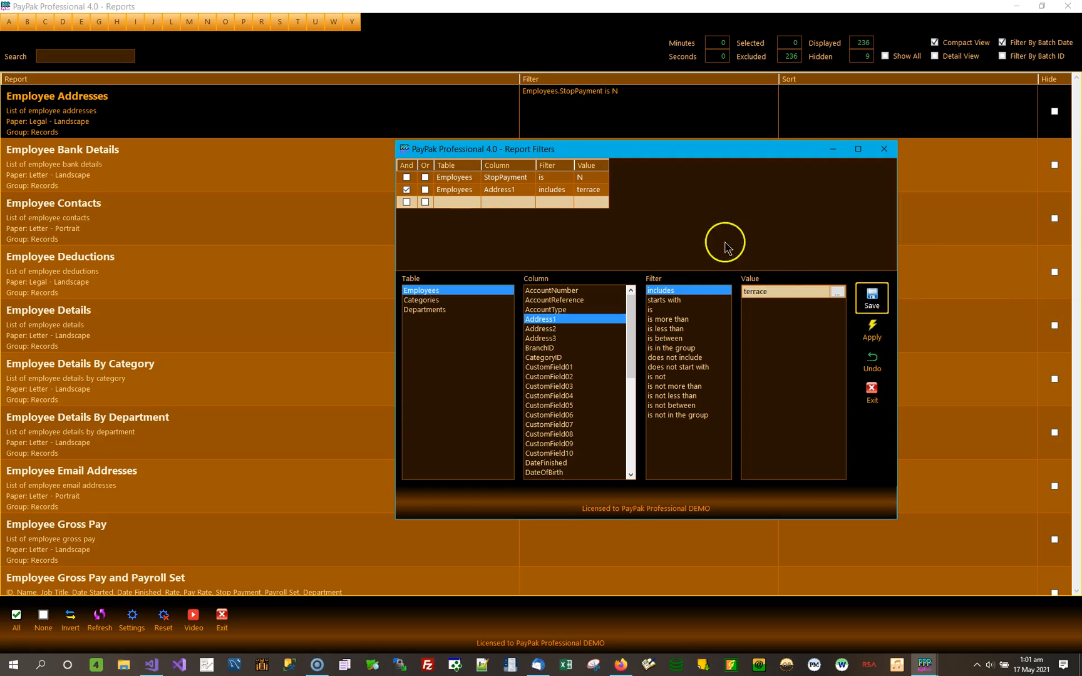
click(872, 329)
Preview Employee Addresses with the combined filter, check the Address 1 entries, and close the preview.
double_click(316, 111)
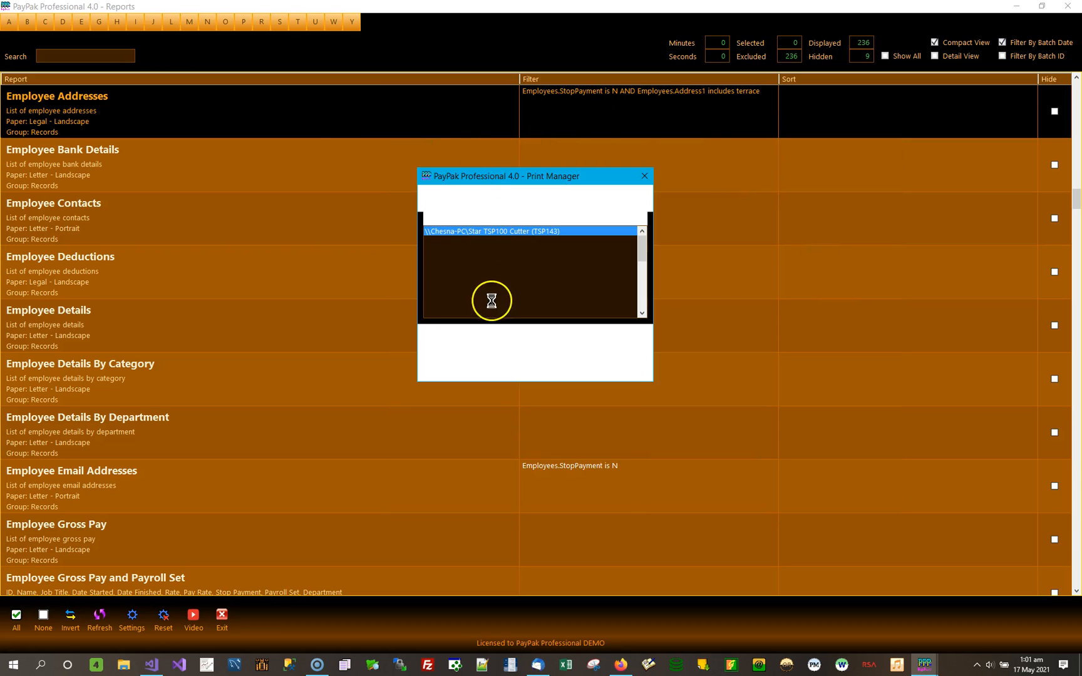
click(468, 349)
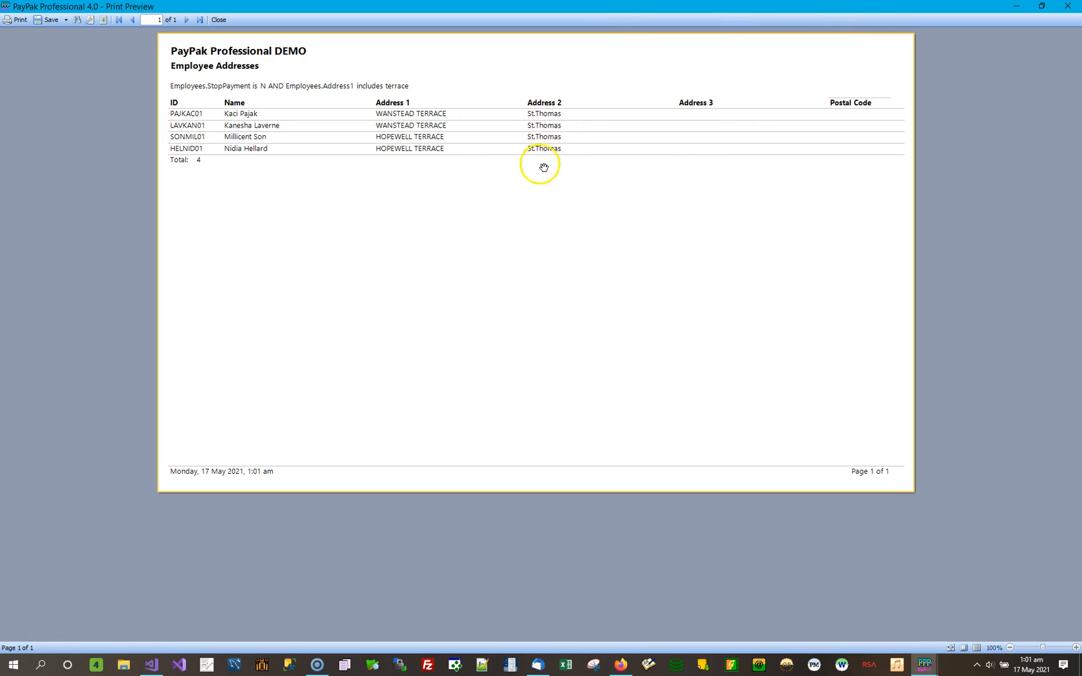
click(1068, 9)
Delete the Address1 condition from the Employee Addresses filter, keeping StopPayment is N, and apply the filter.
double_click(718, 128)
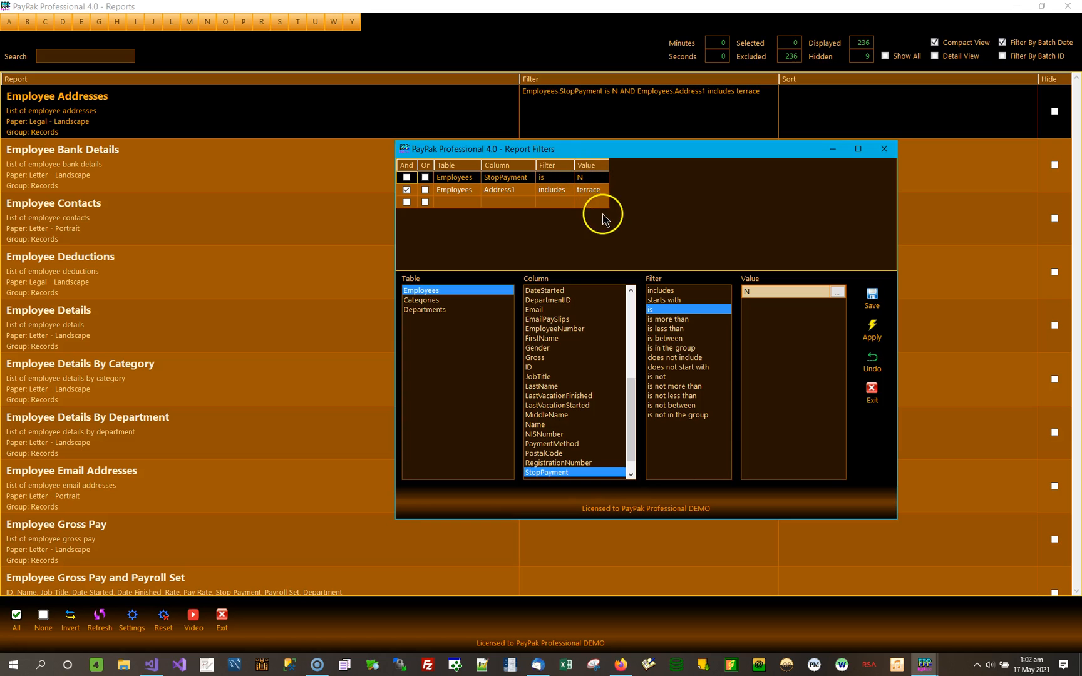
click(598, 180)
key(Down)
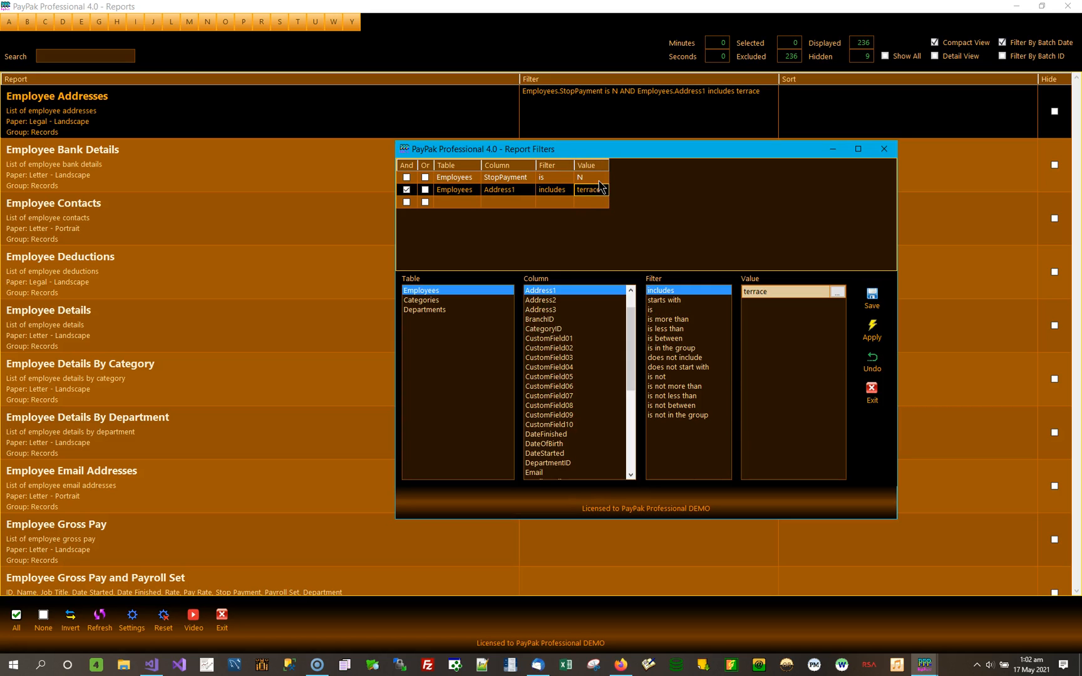
key(Delete)
key(y)
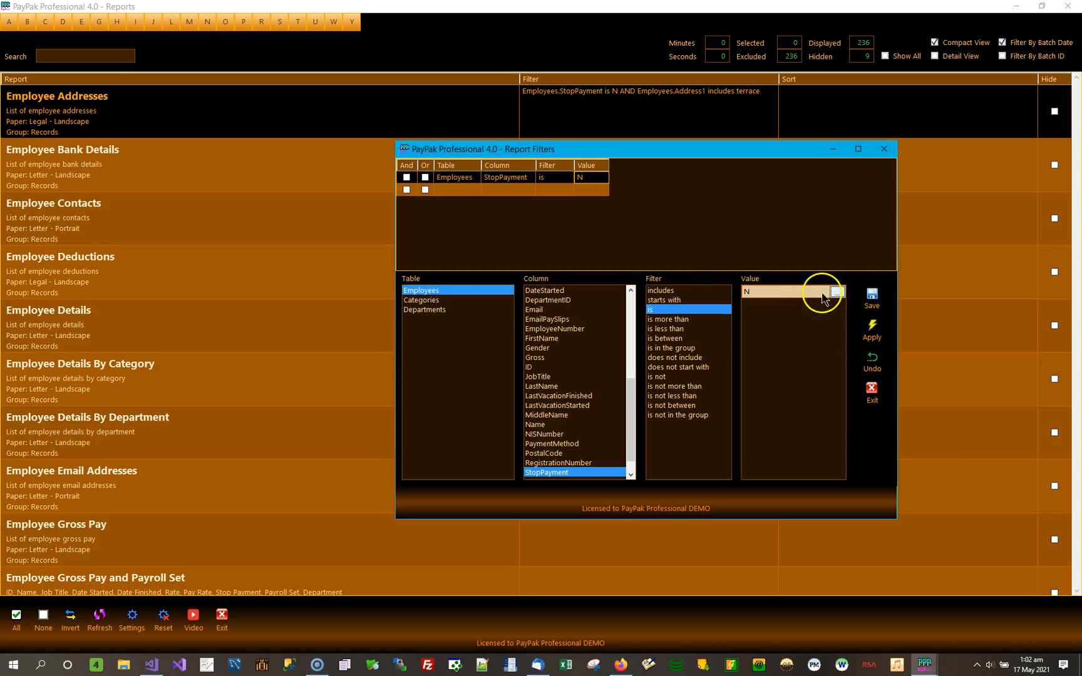
click(876, 324)
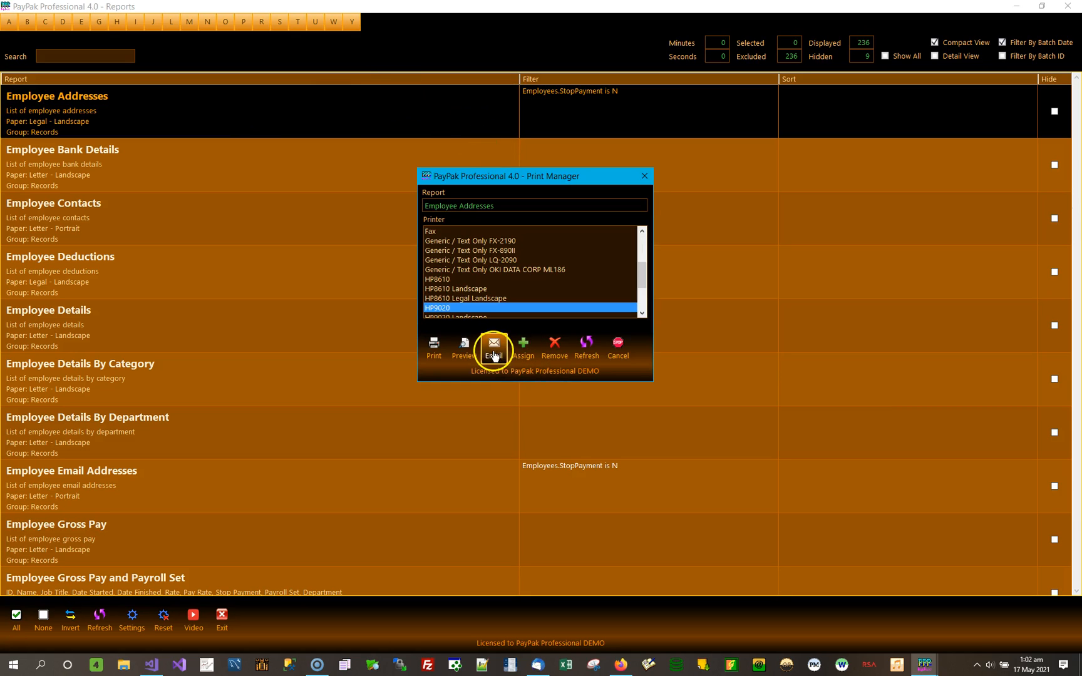
Preview Employee Addresses with only the StopPayment filter and examine the Address 1 and Address 2 entries across both pages.
click(464, 345)
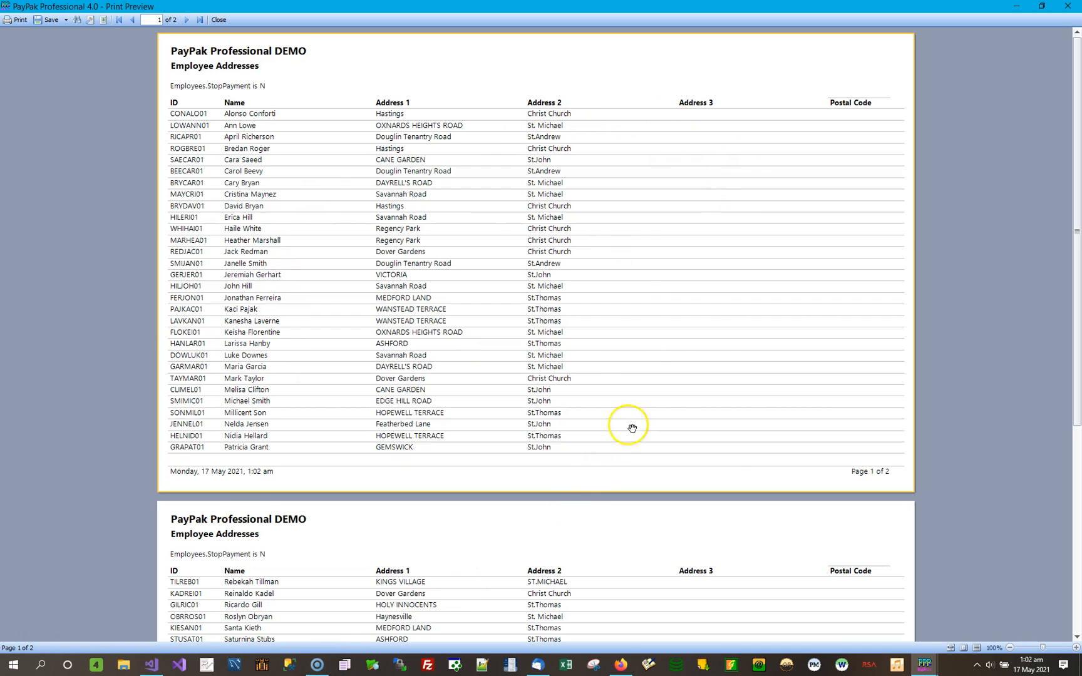
scroll(623, 222, down, 3)
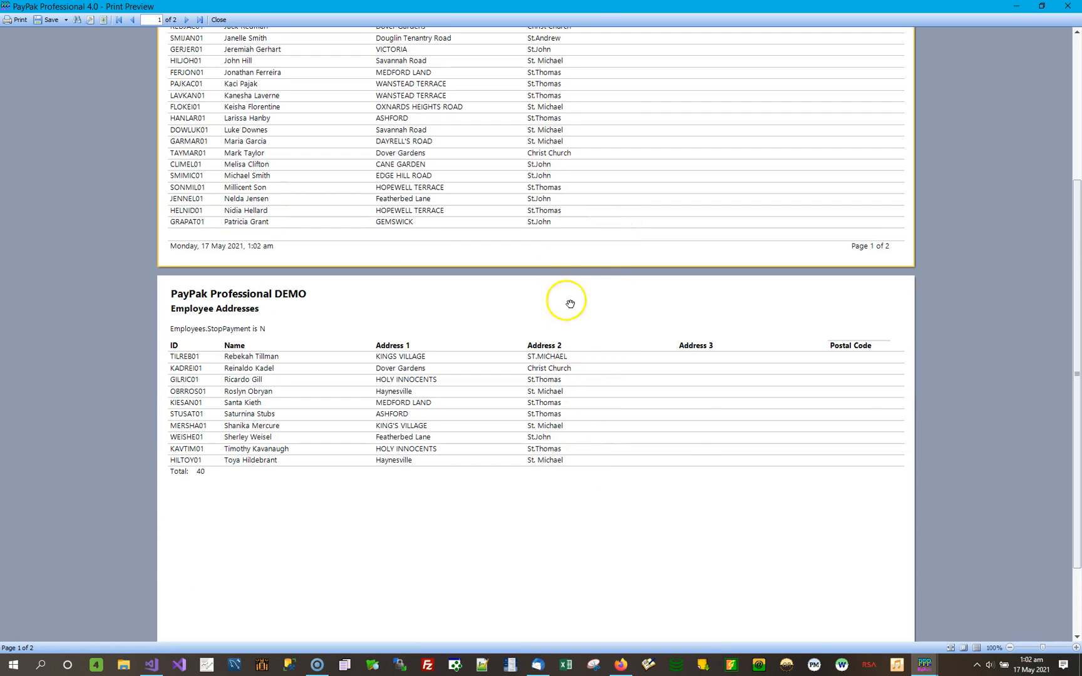
scroll(570, 304, up, 3)
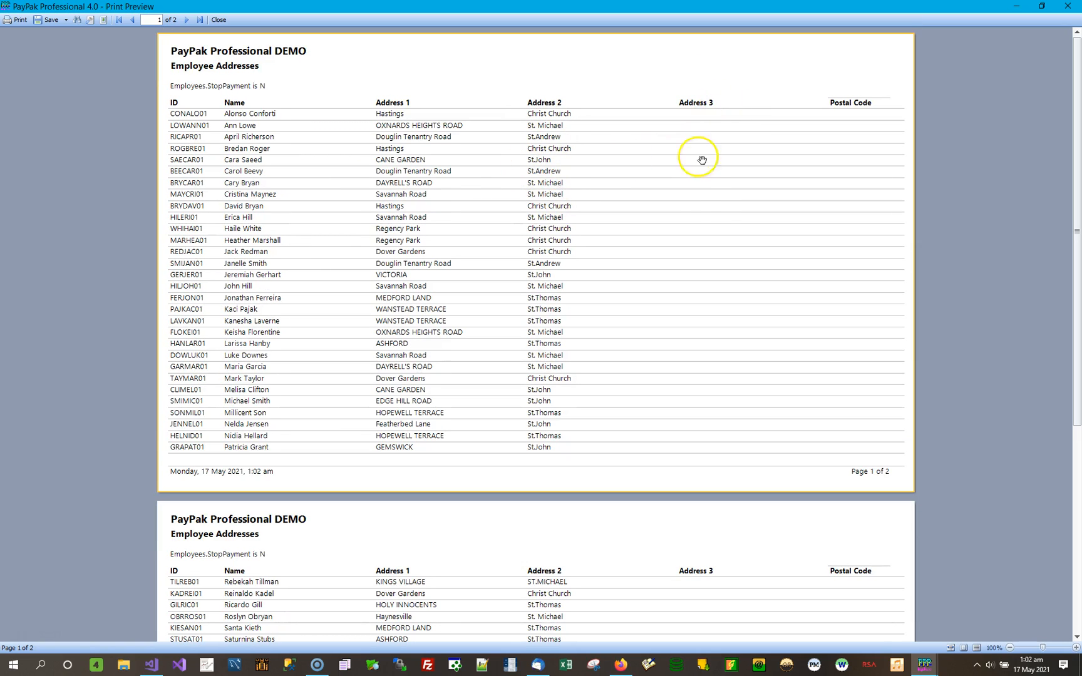
drag(725, 346, 573, 289)
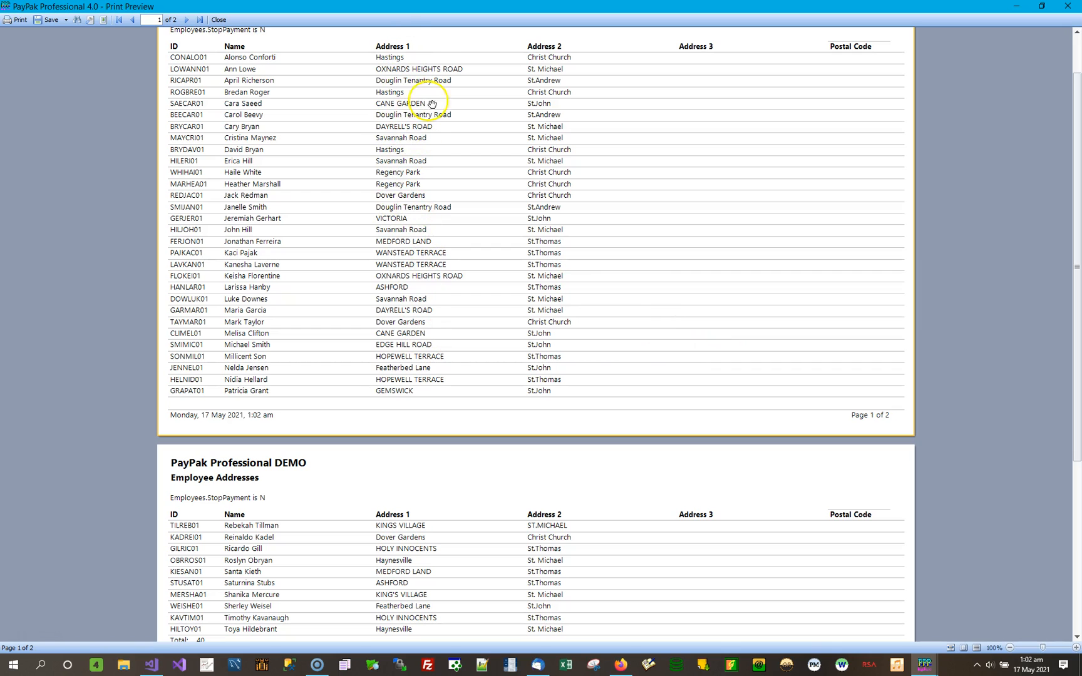
scroll(425, 515, down, 3)
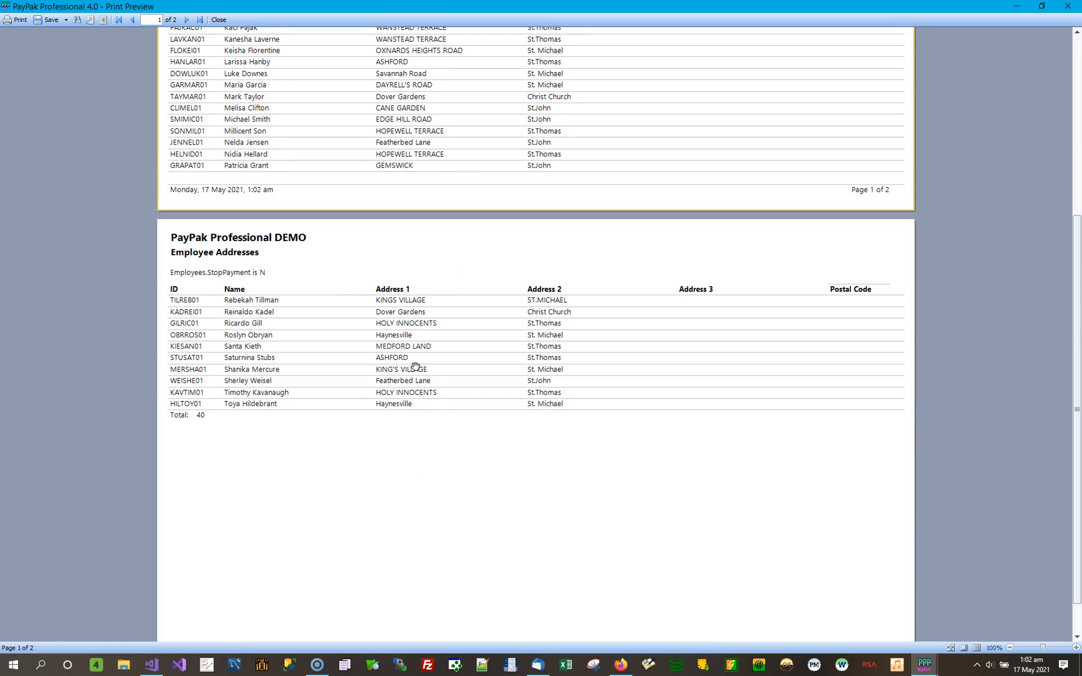
scroll(589, 126, up, 3)
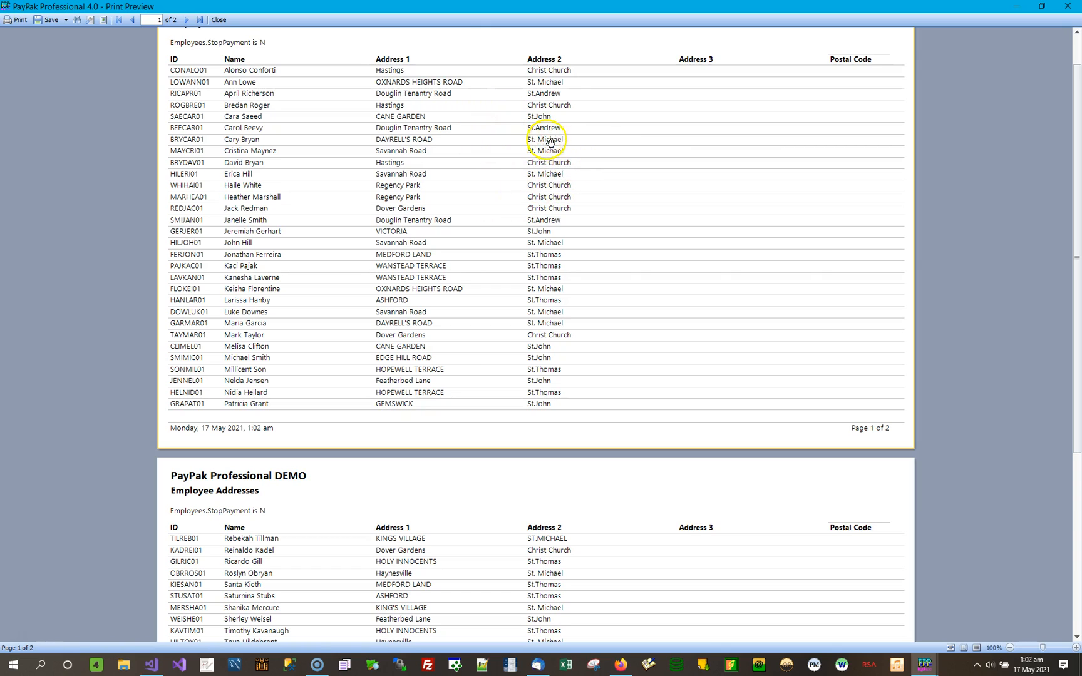
scroll(571, 168, down, 5)
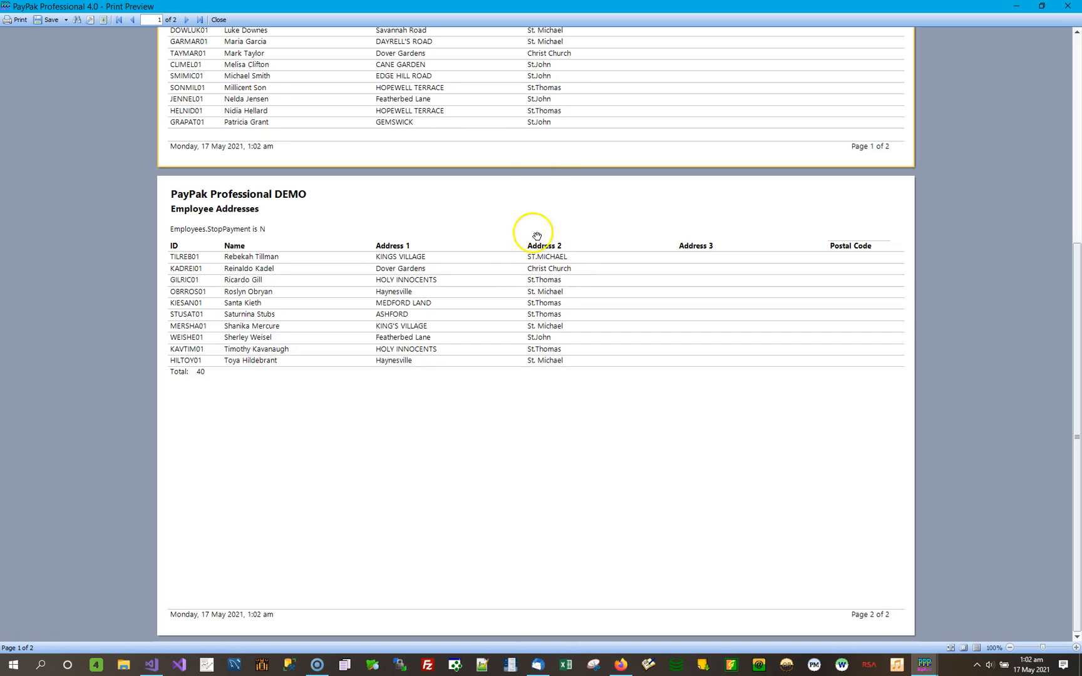
scroll(522, 157, up, 5)
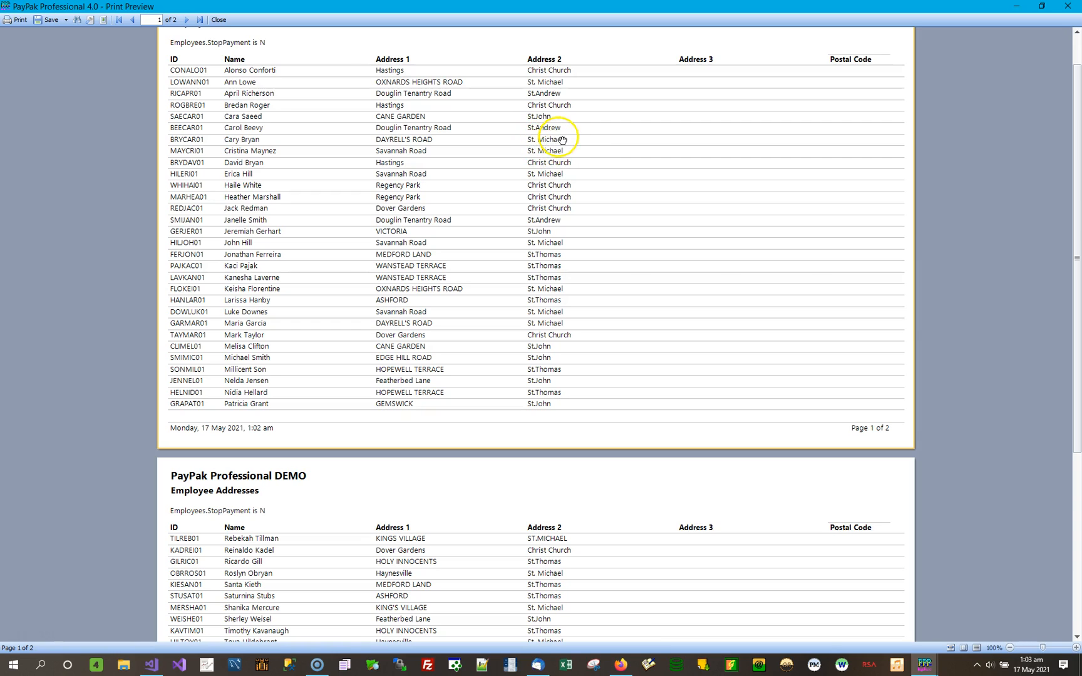
click(548, 82)
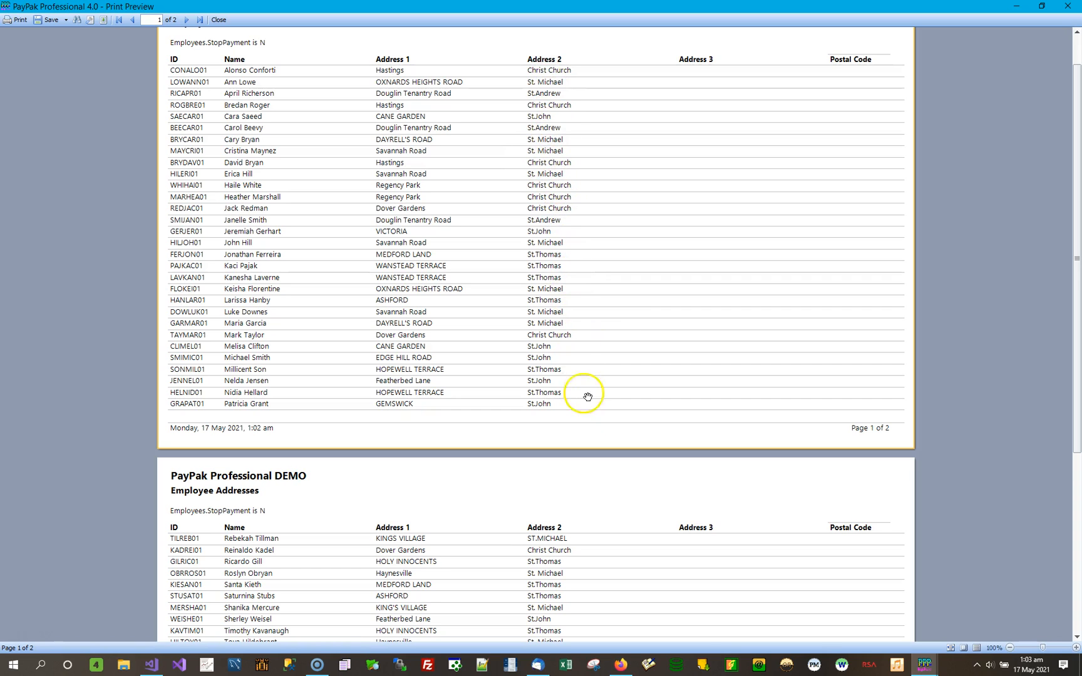
Check the remaining Employee Addresses entries on the second page and close the preview.
scroll(563, 521, down, 3)
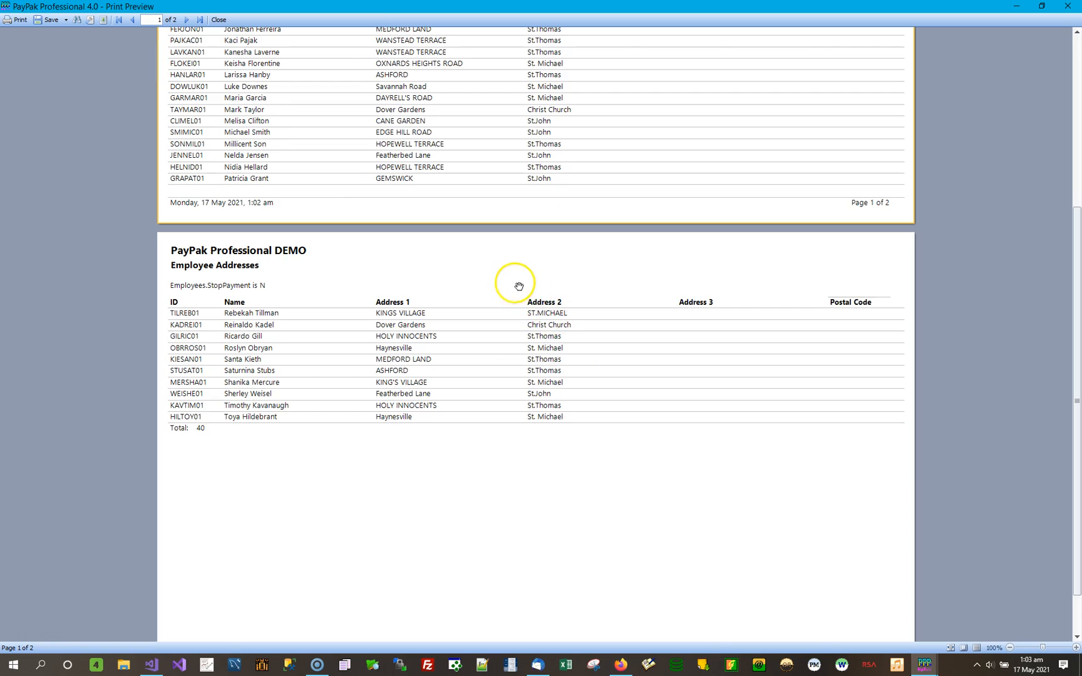
click(1066, 7)
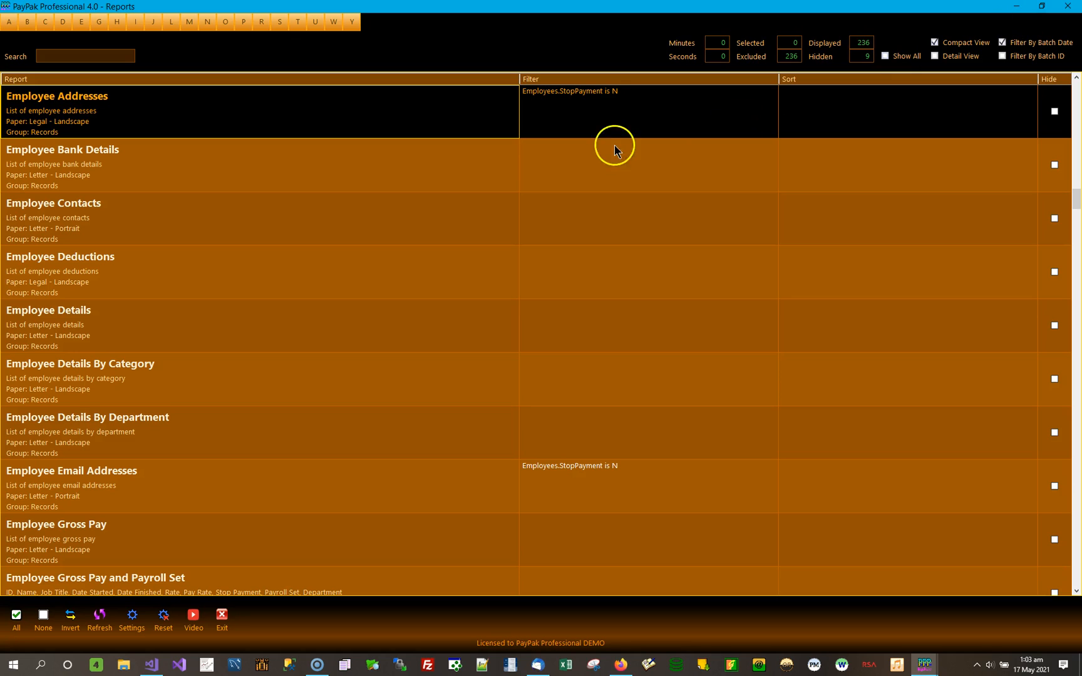
Add an Address2 includes "michael" condition with And to the Employee Addresses filter, then save and apply it.
click(618, 106)
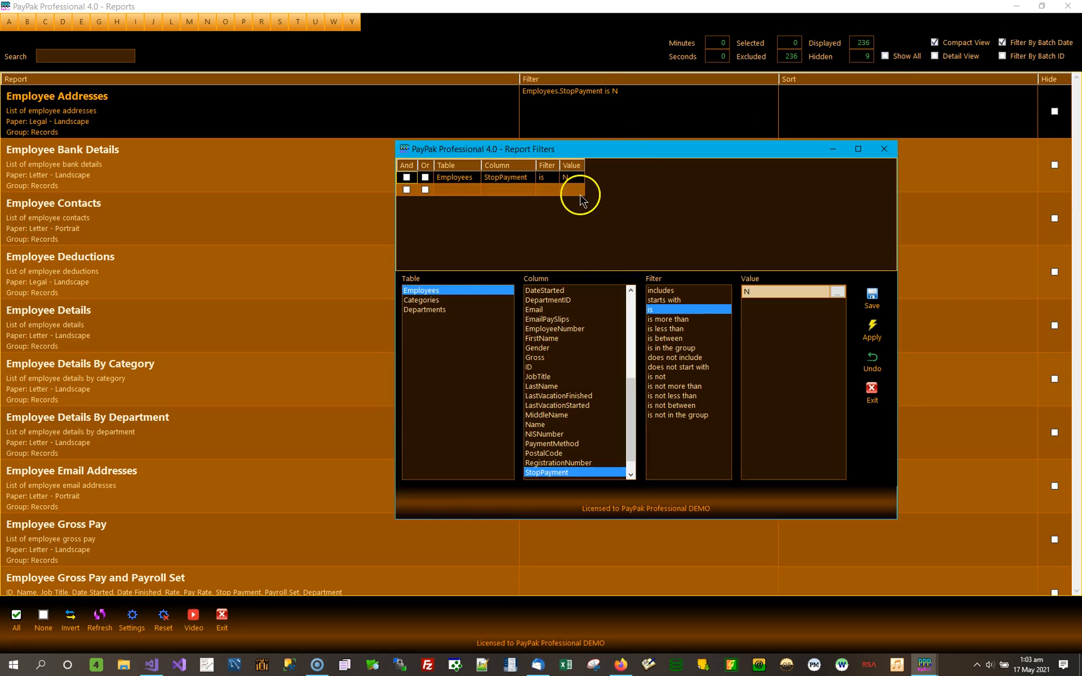
click(549, 190)
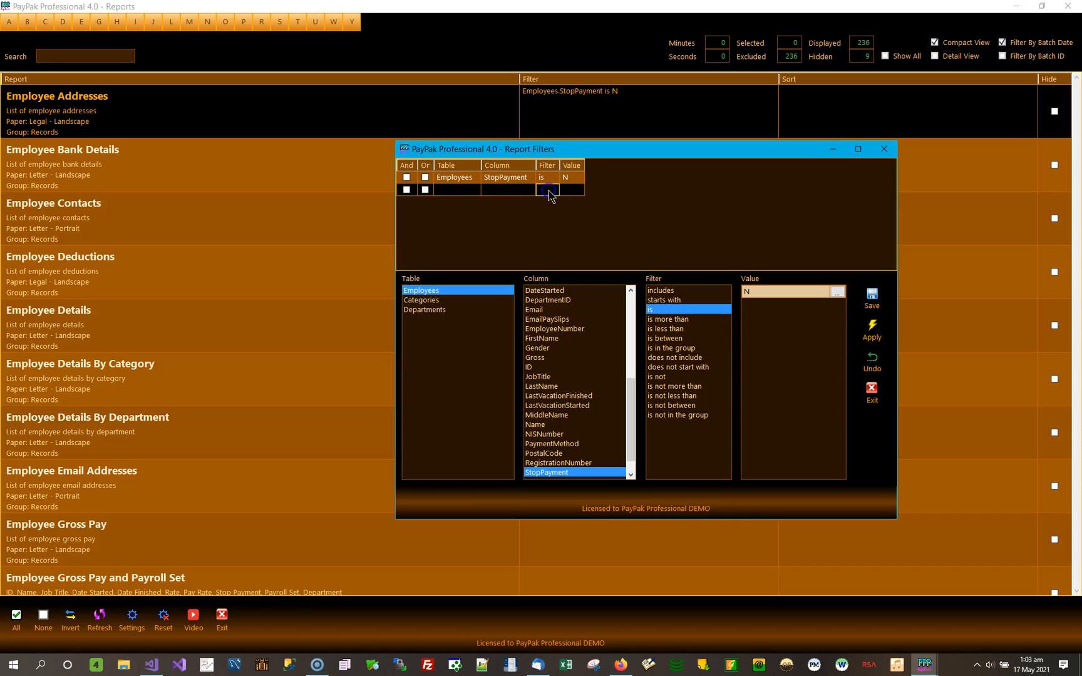
click(427, 190)
click(455, 191)
drag(632, 417, 630, 316)
click(541, 330)
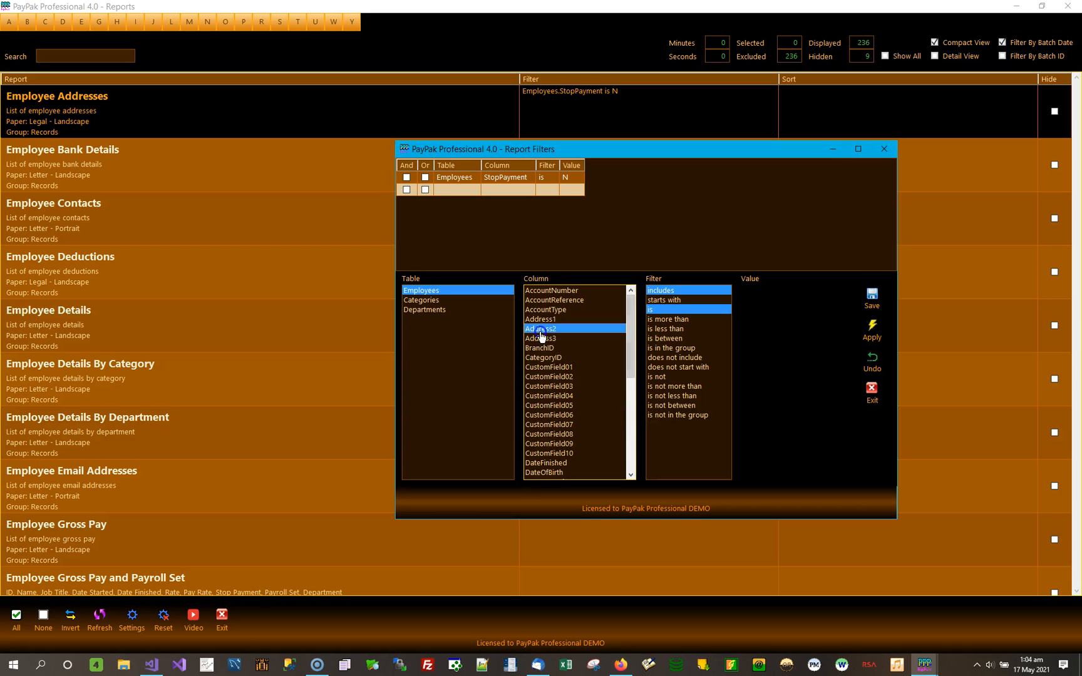
click(784, 293)
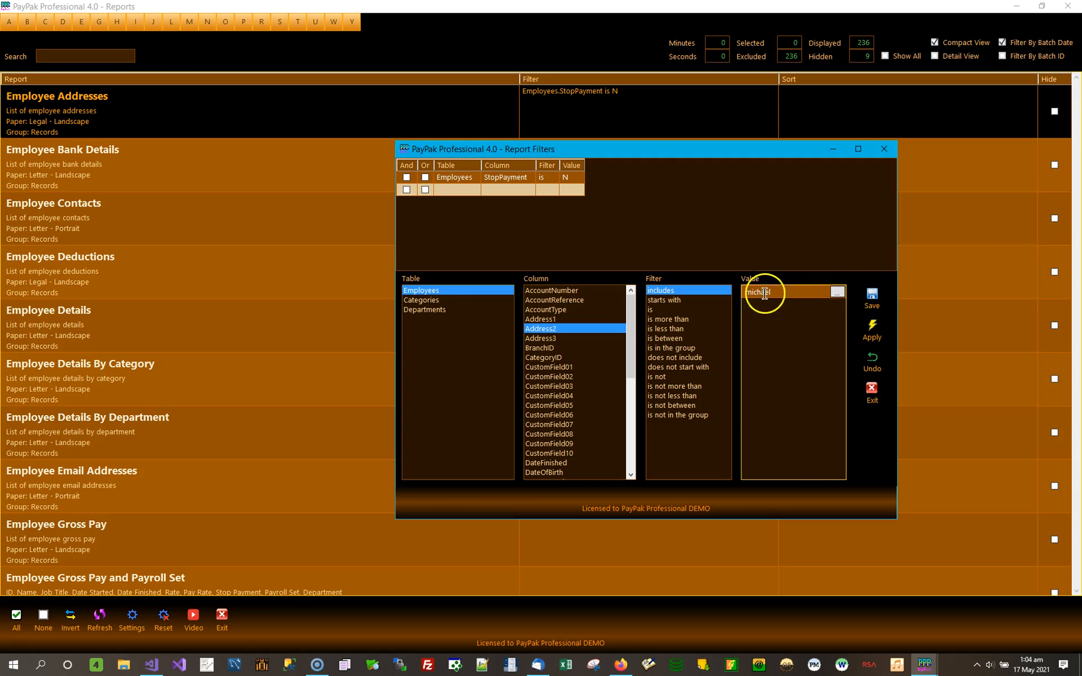
click(871, 292)
click(872, 329)
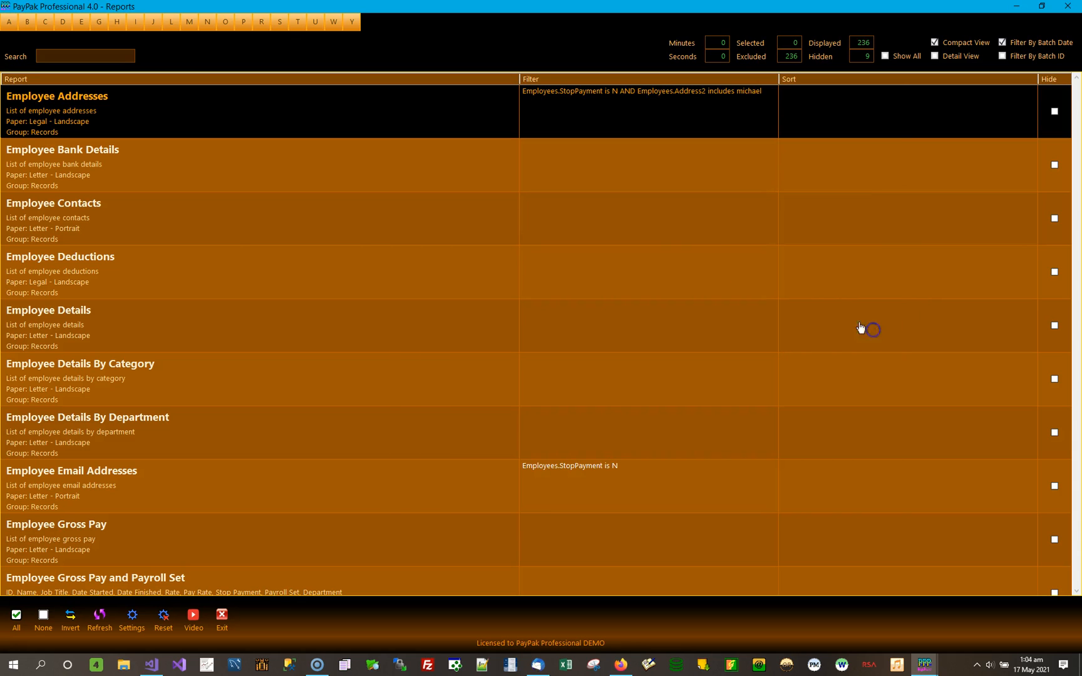
Preview Employee Addresses with the StopPayment and Address2 filter, check the Address 2 entries, and close the preview.
double_click(181, 107)
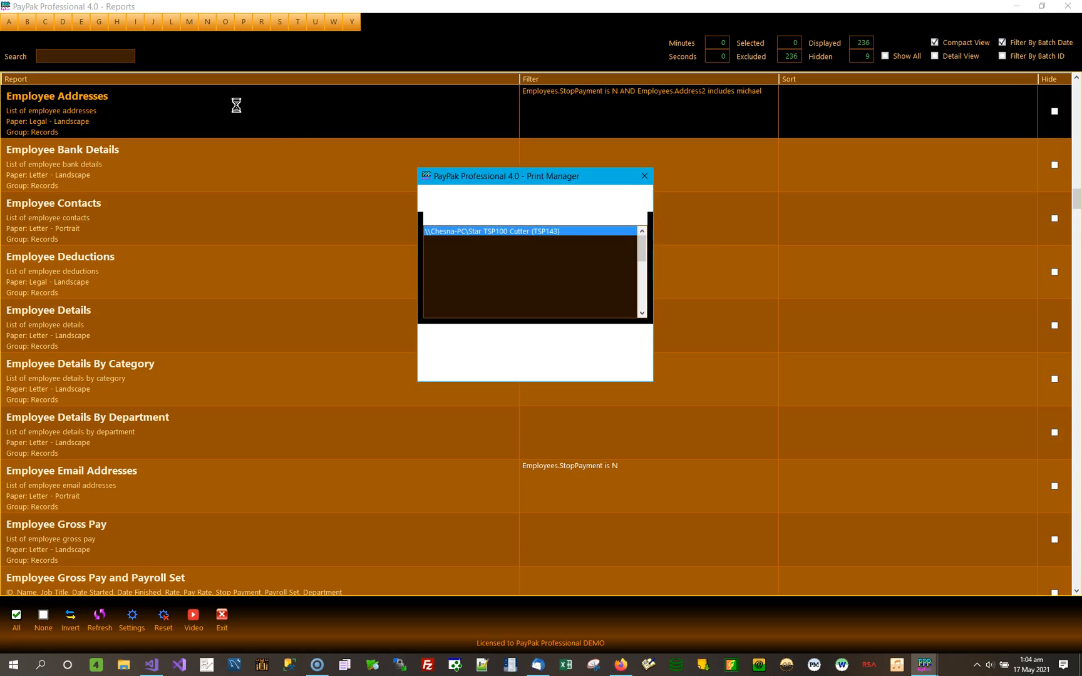
click(462, 344)
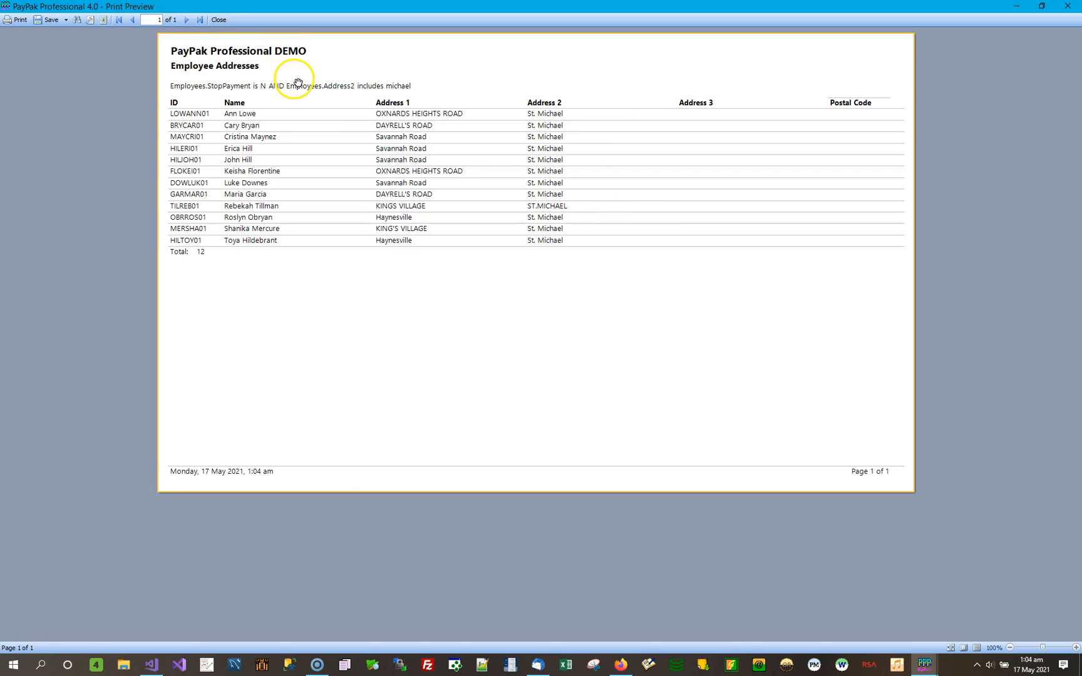
click(1067, 7)
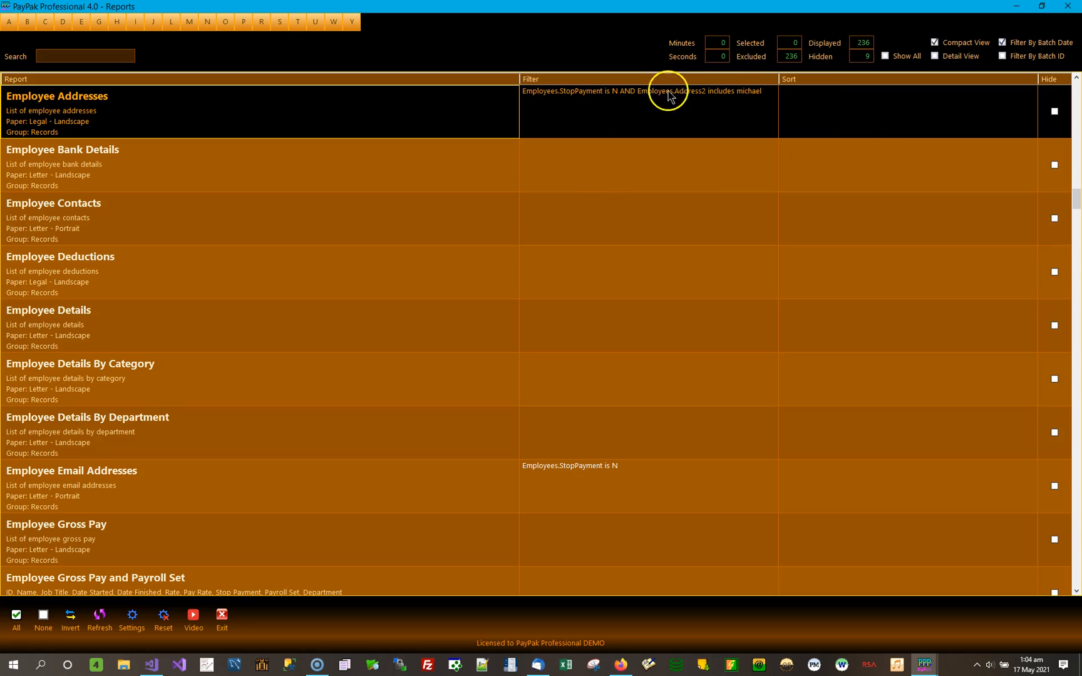
Open the Employee Addresses filter and review the list of available values for its Address2 condition.
click(738, 99)
click(738, 98)
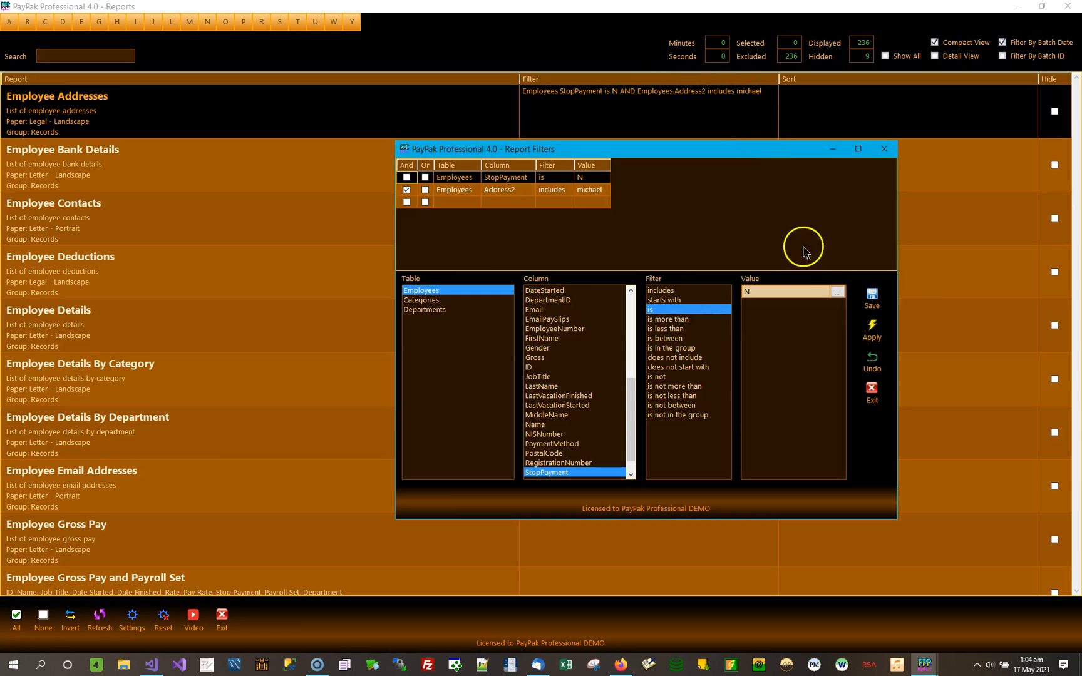
click(554, 191)
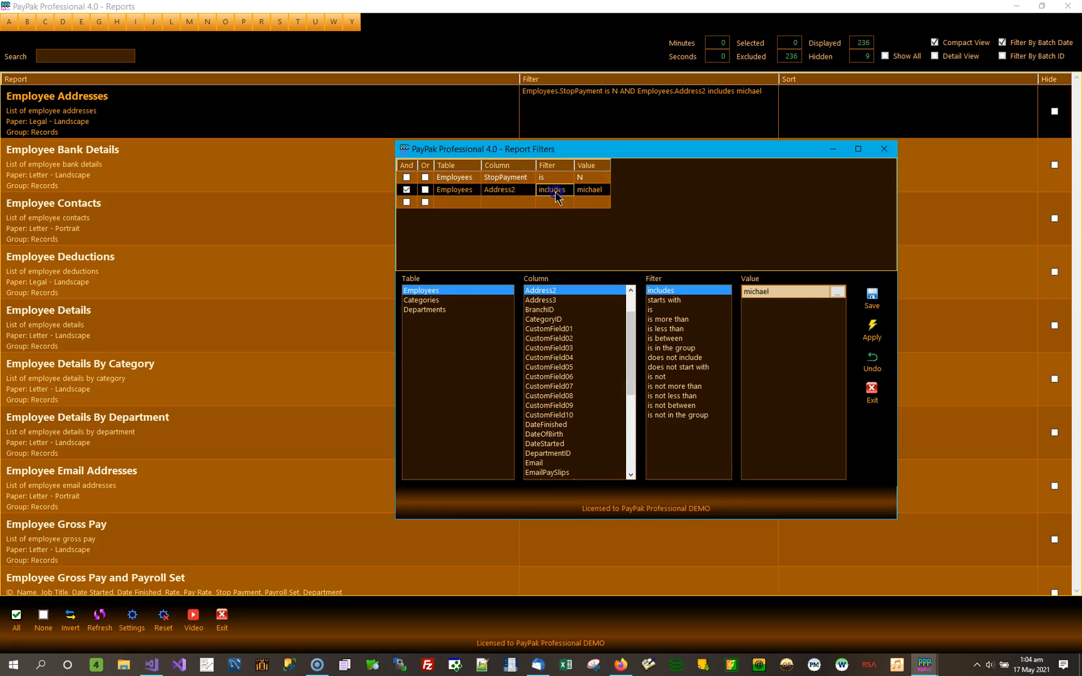
click(844, 296)
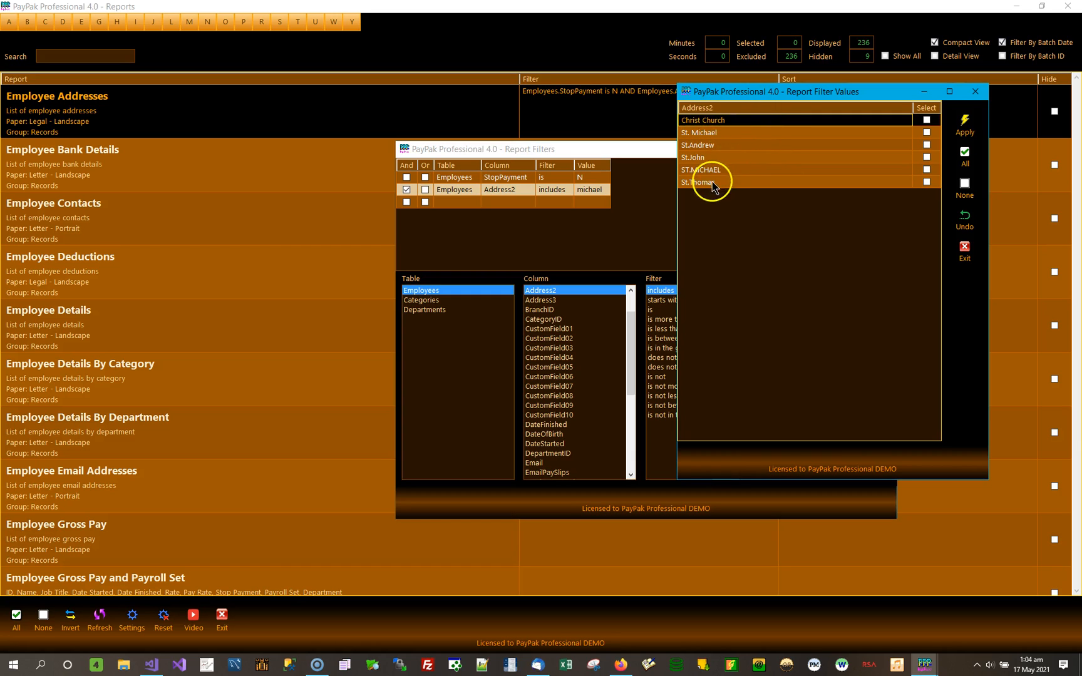
click(975, 92)
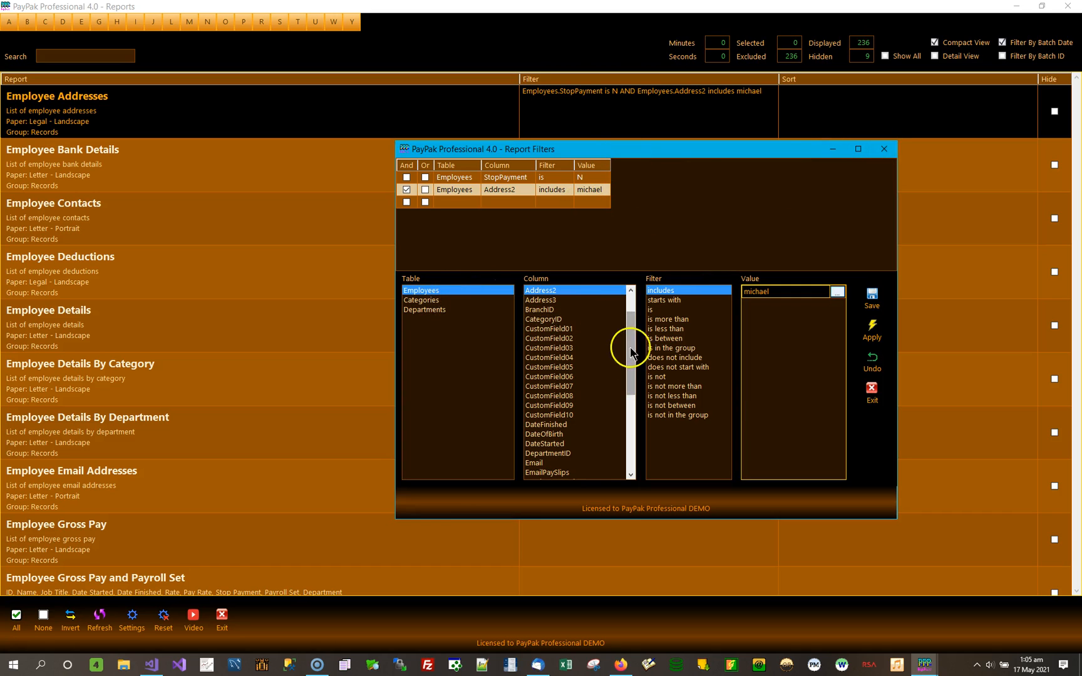
Compare the filter operators offered for the Gross column with those offered for the LastName column.
drag(634, 341, 632, 390)
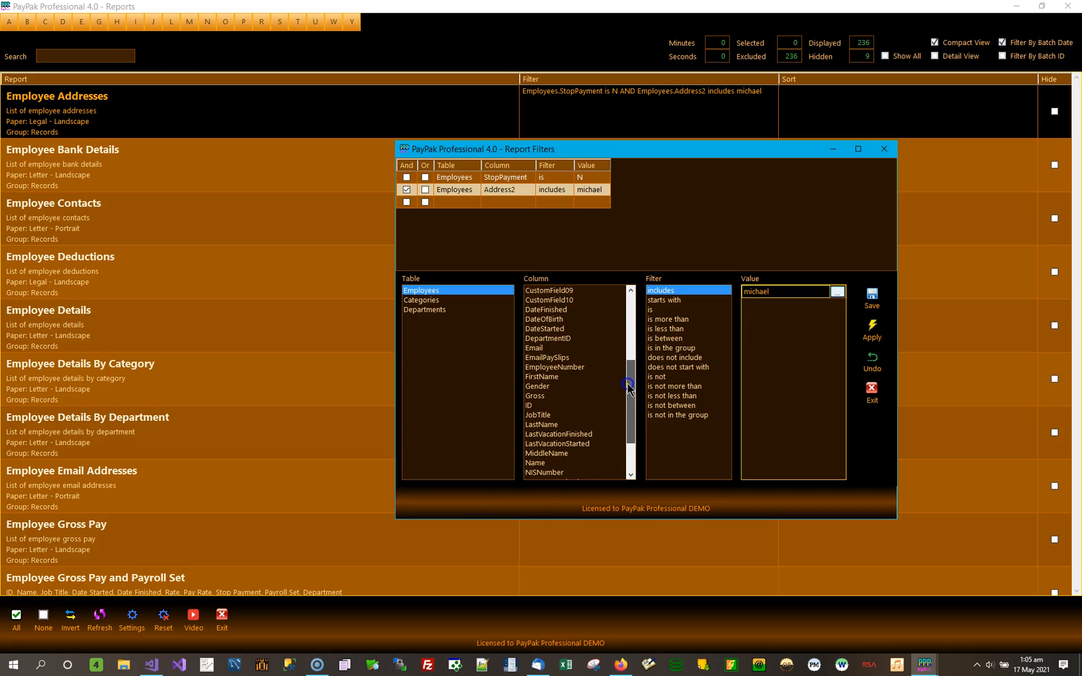
click(544, 396)
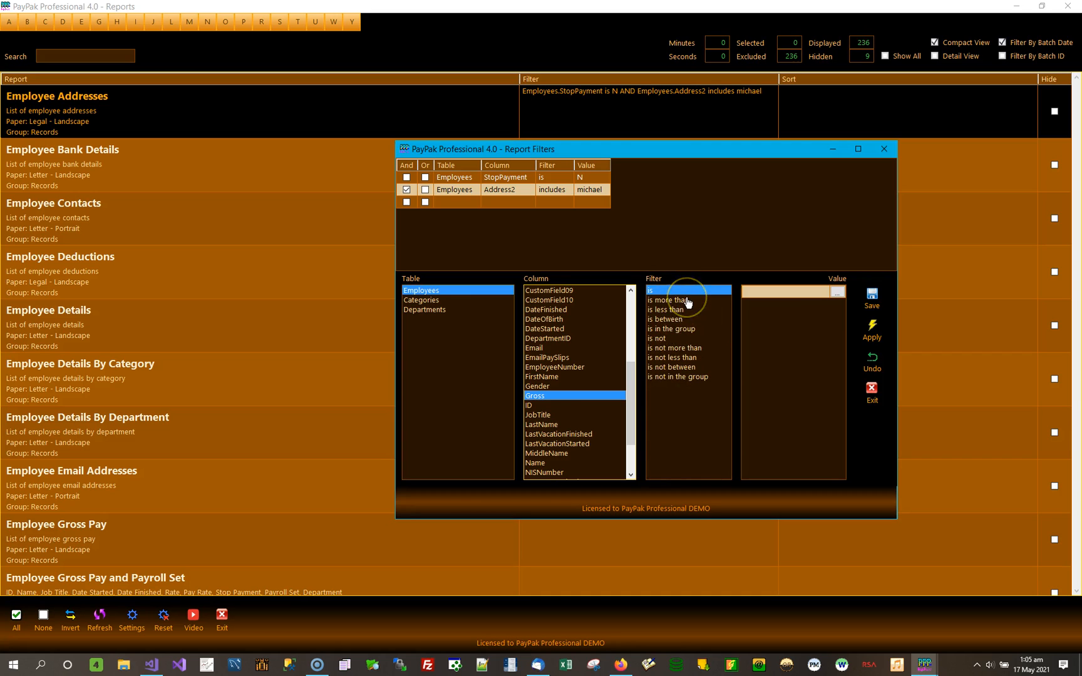
click(554, 426)
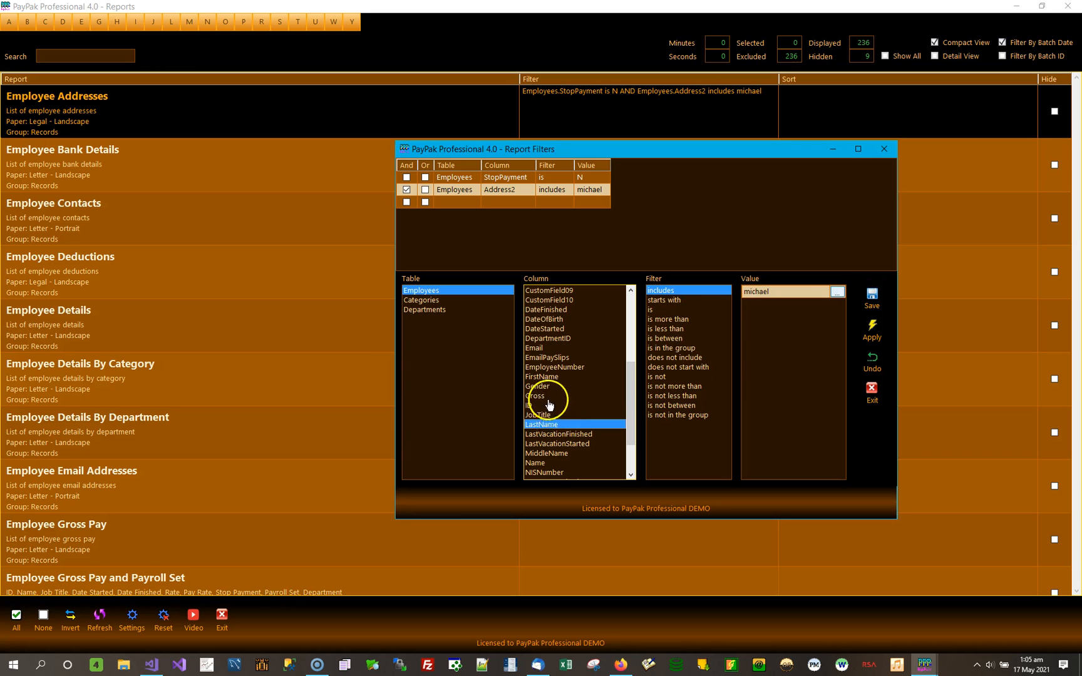
click(548, 397)
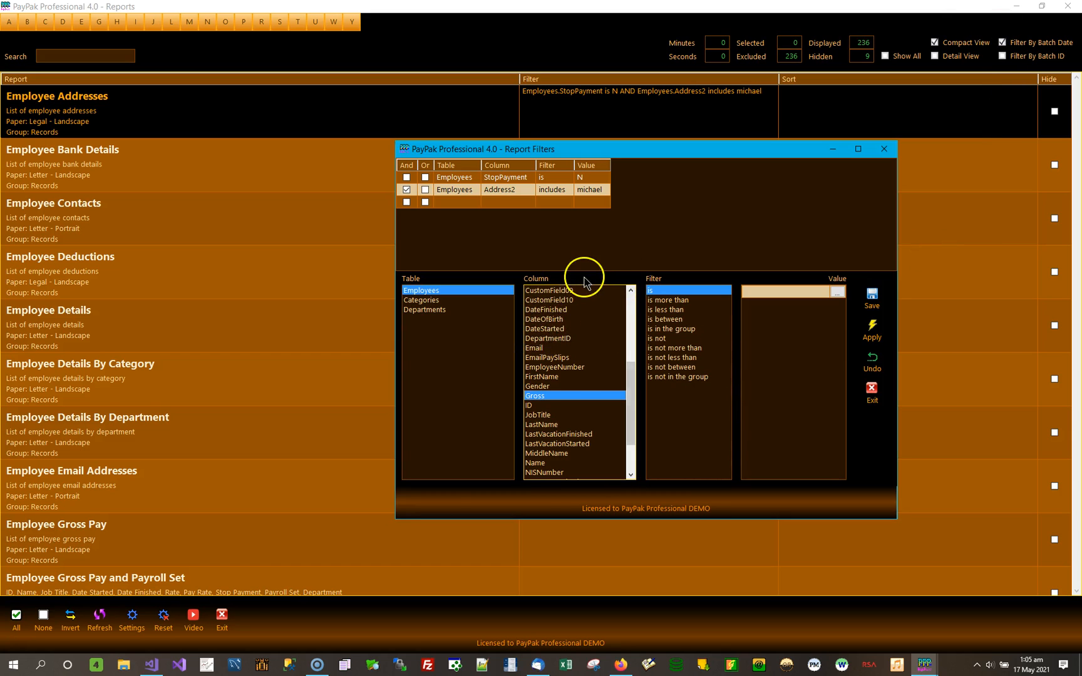
Change the Address2 condition to LastName starts with "christ", then save and apply the filter.
click(551, 425)
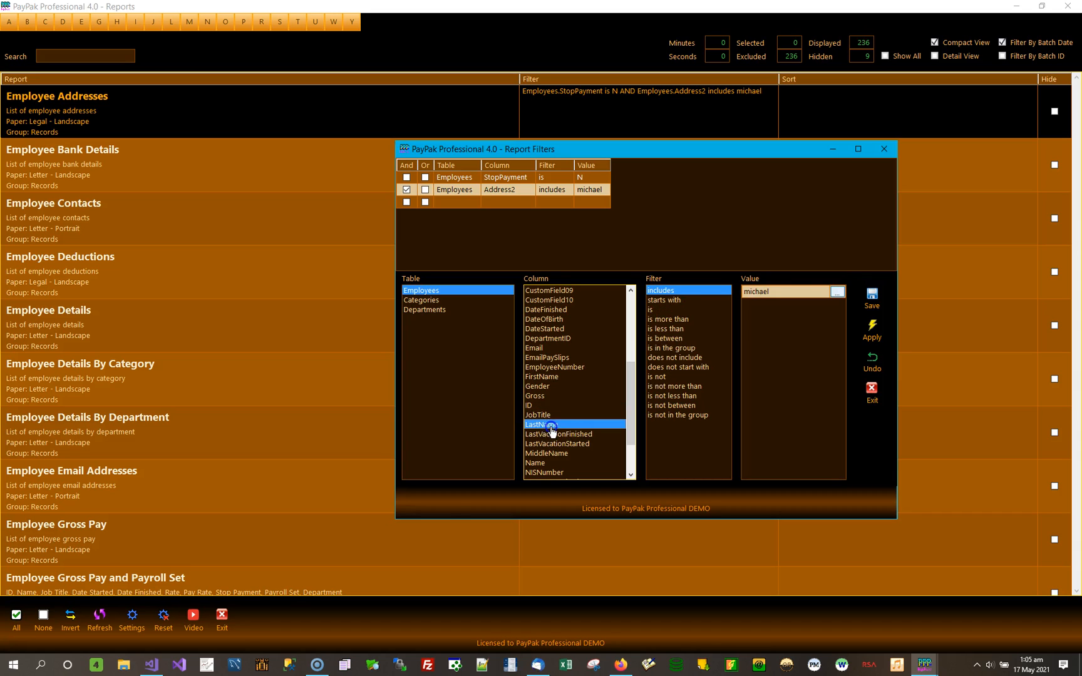
click(810, 292)
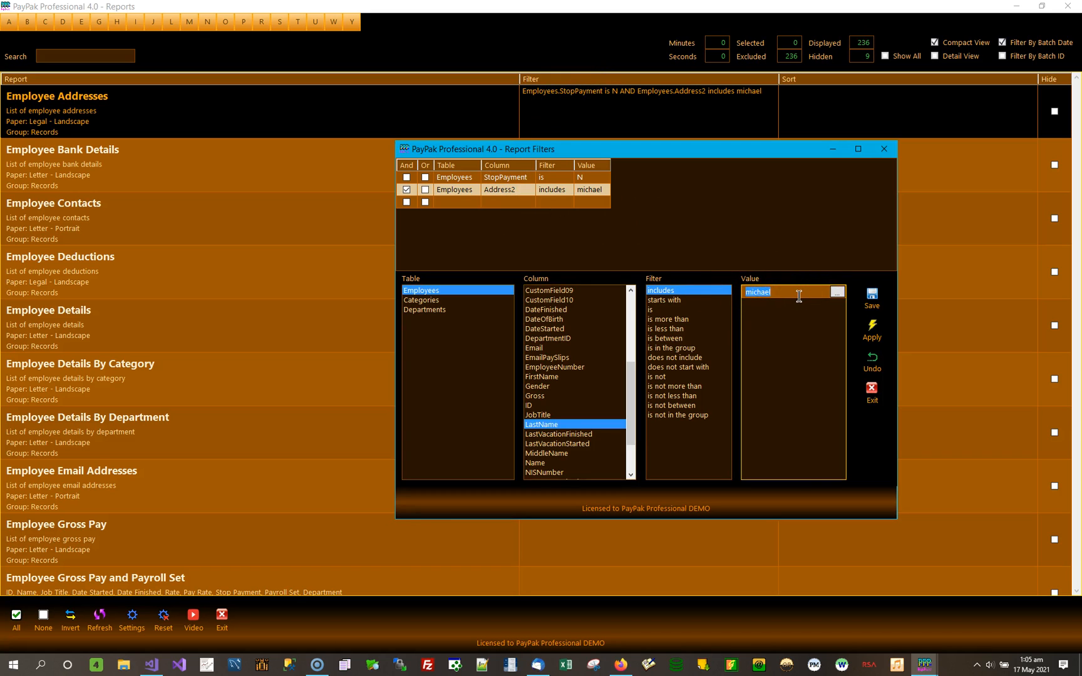
click(667, 301)
click(778, 292)
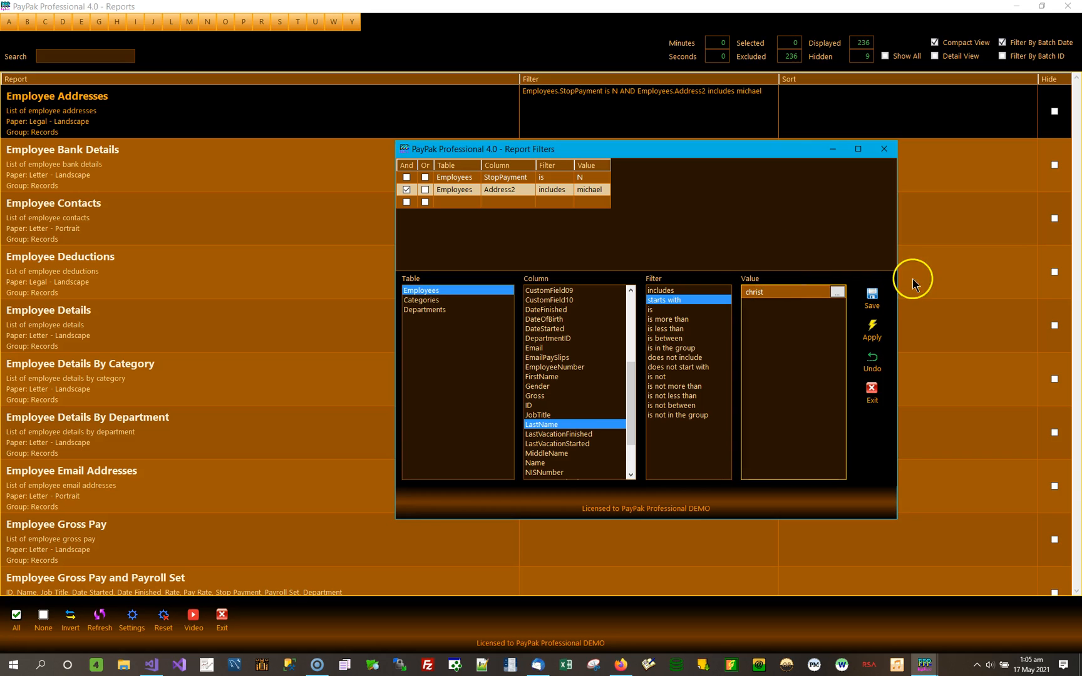
click(875, 302)
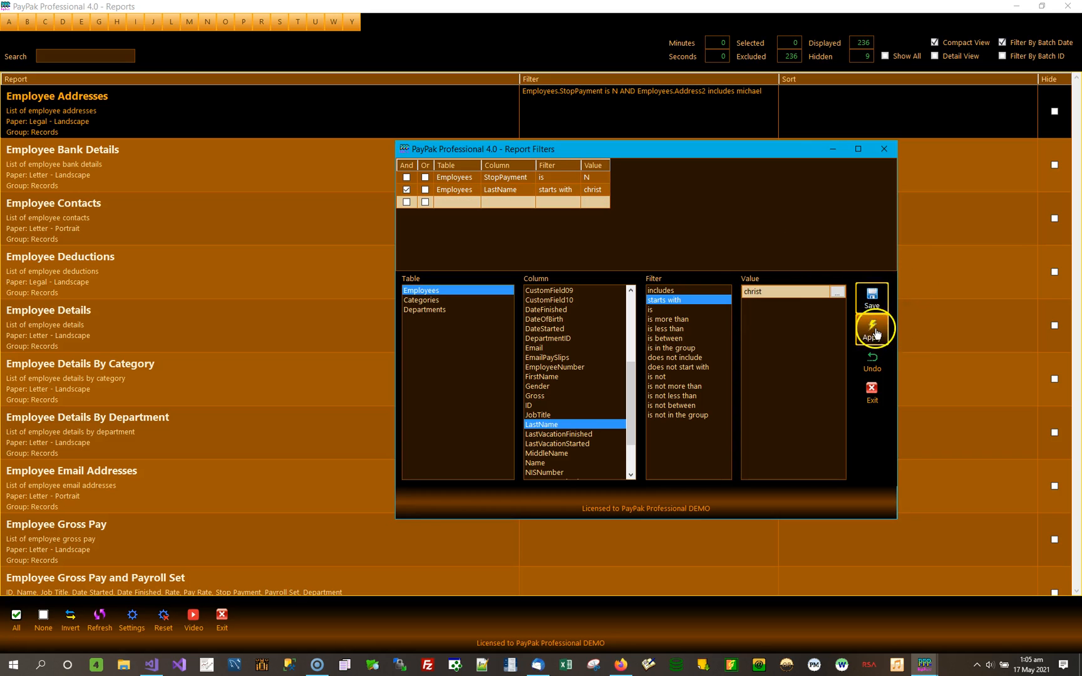
click(872, 328)
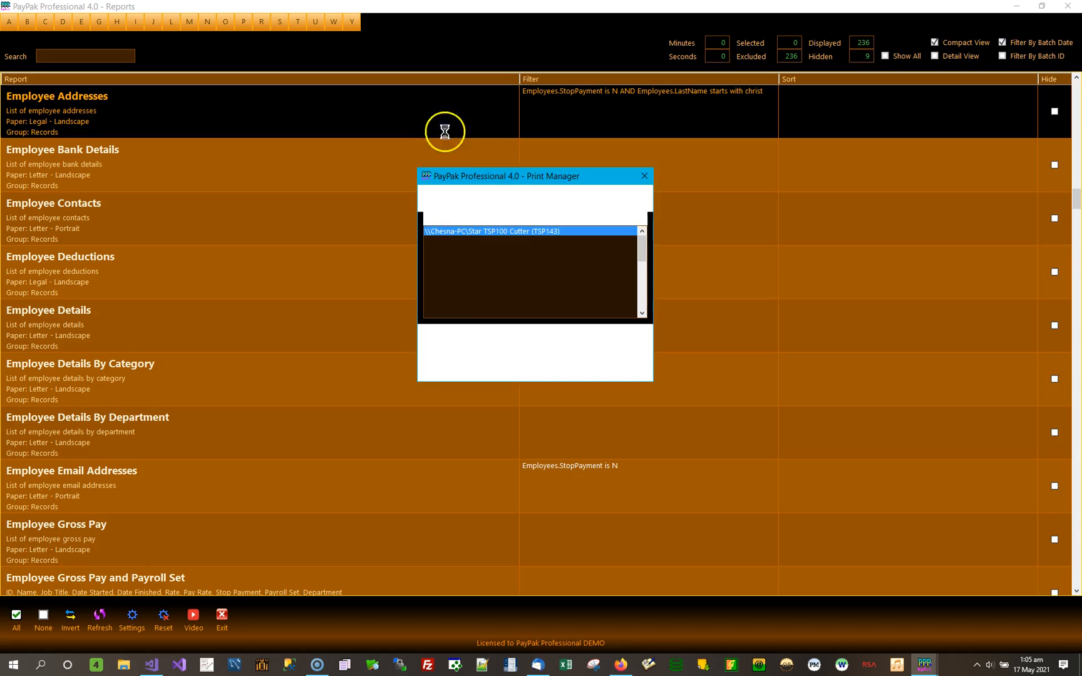
Preview Employee Addresses with the LastName condition applied and close the preview.
click(459, 344)
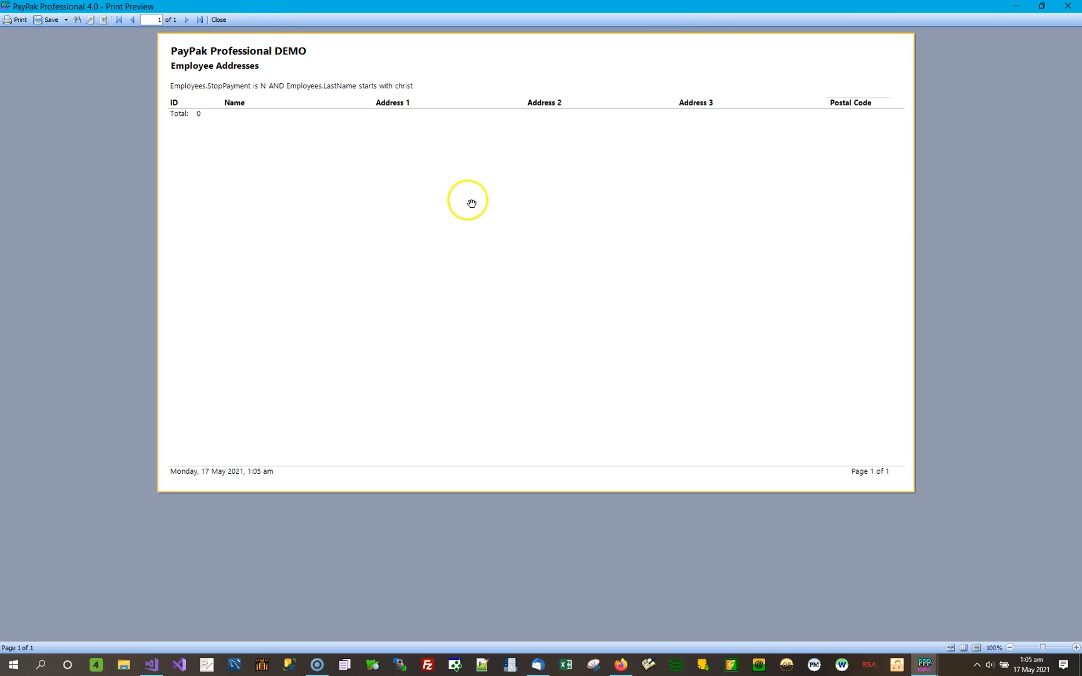
click(1068, 8)
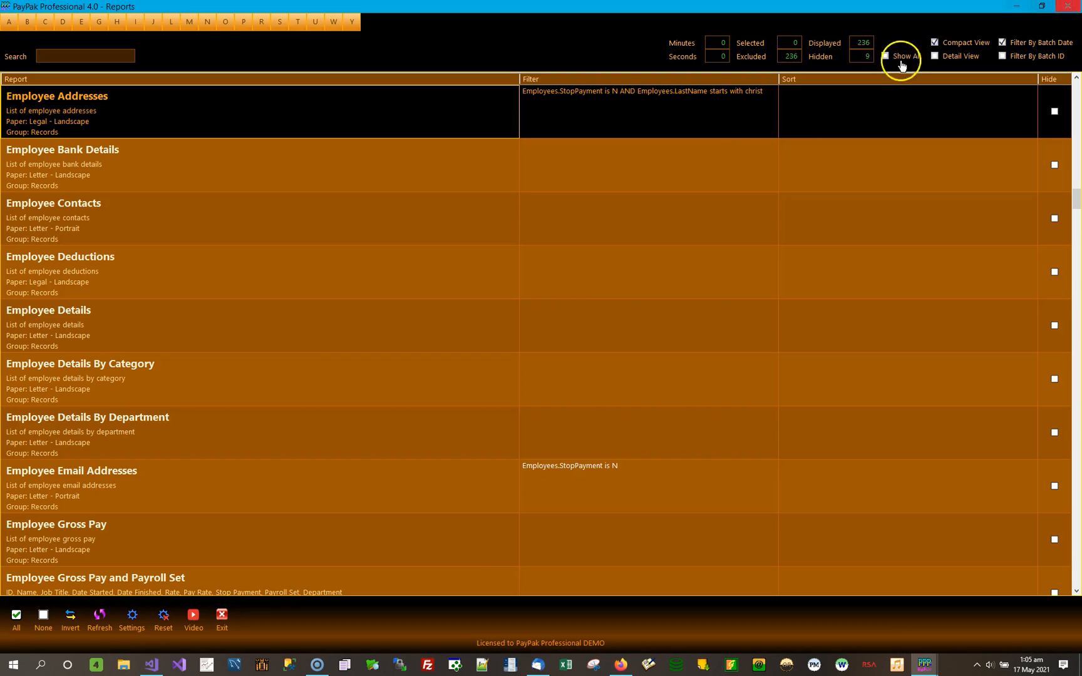
Change the LastName condition of the Employee Addresses filter to Address2 includes, keeping the value "christ", then save and apply it.
click(725, 120)
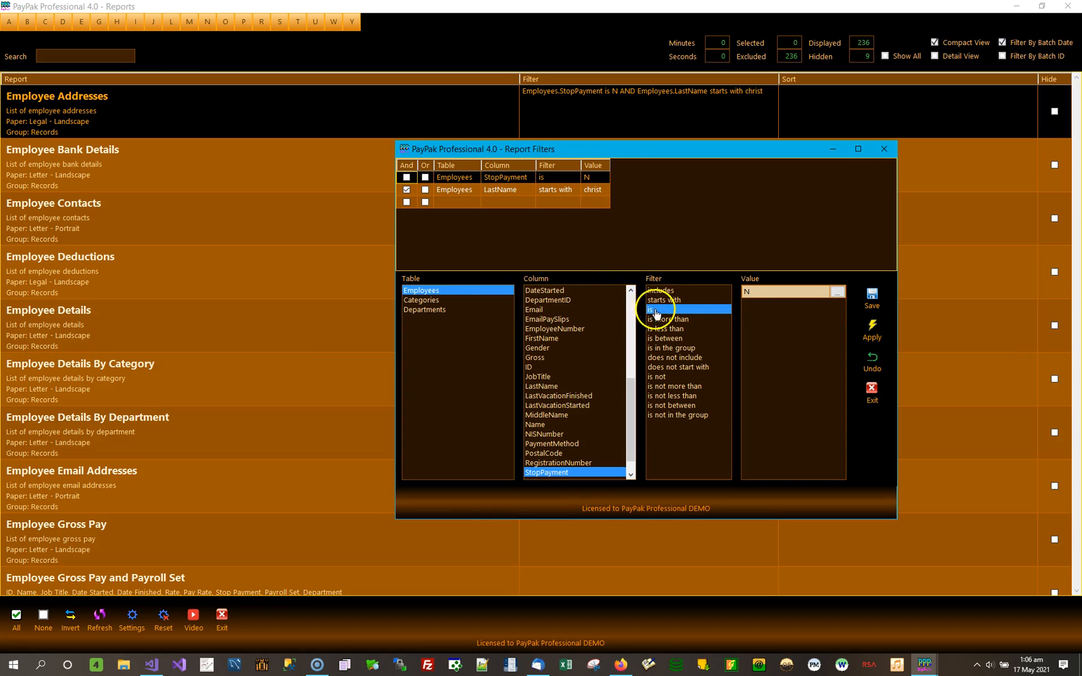
click(566, 189)
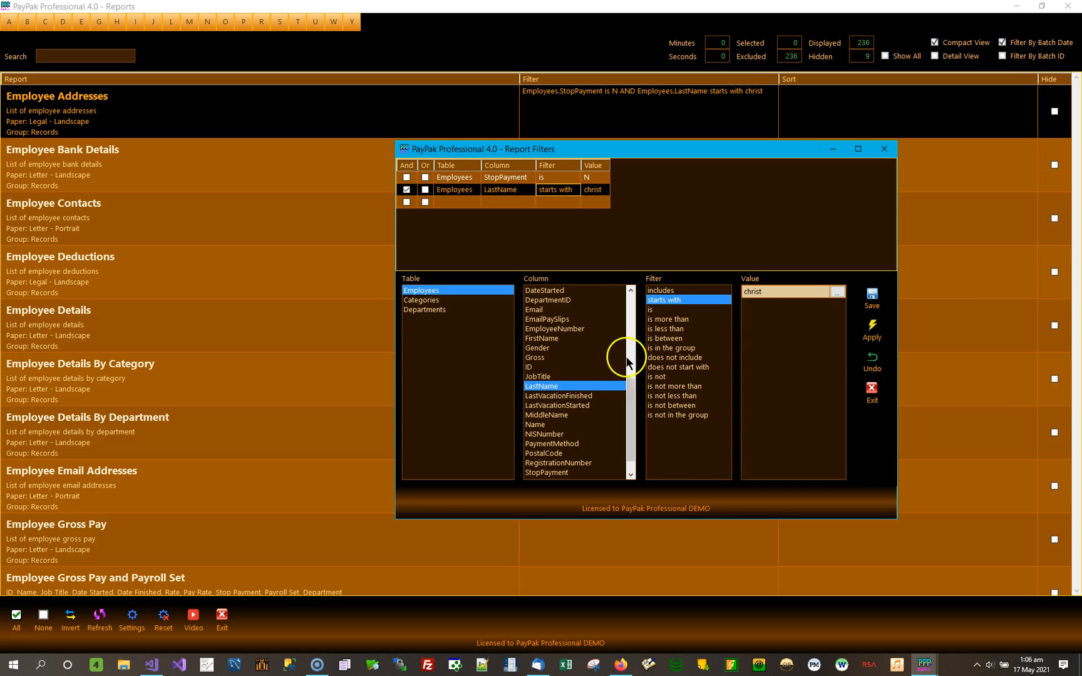
click(631, 331)
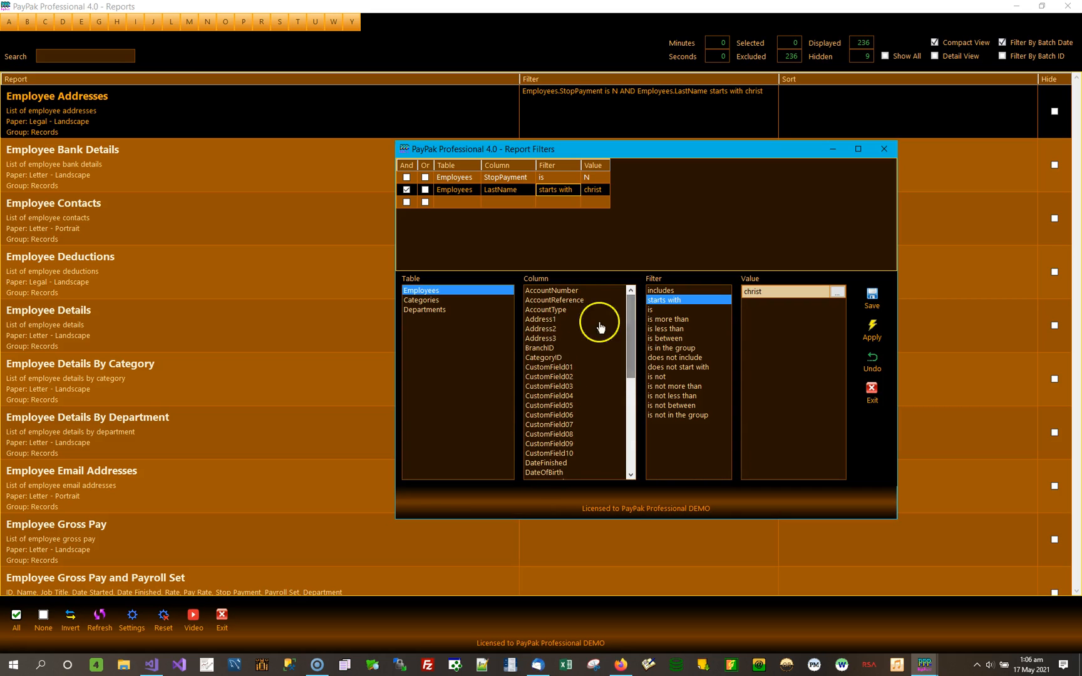
click(541, 329)
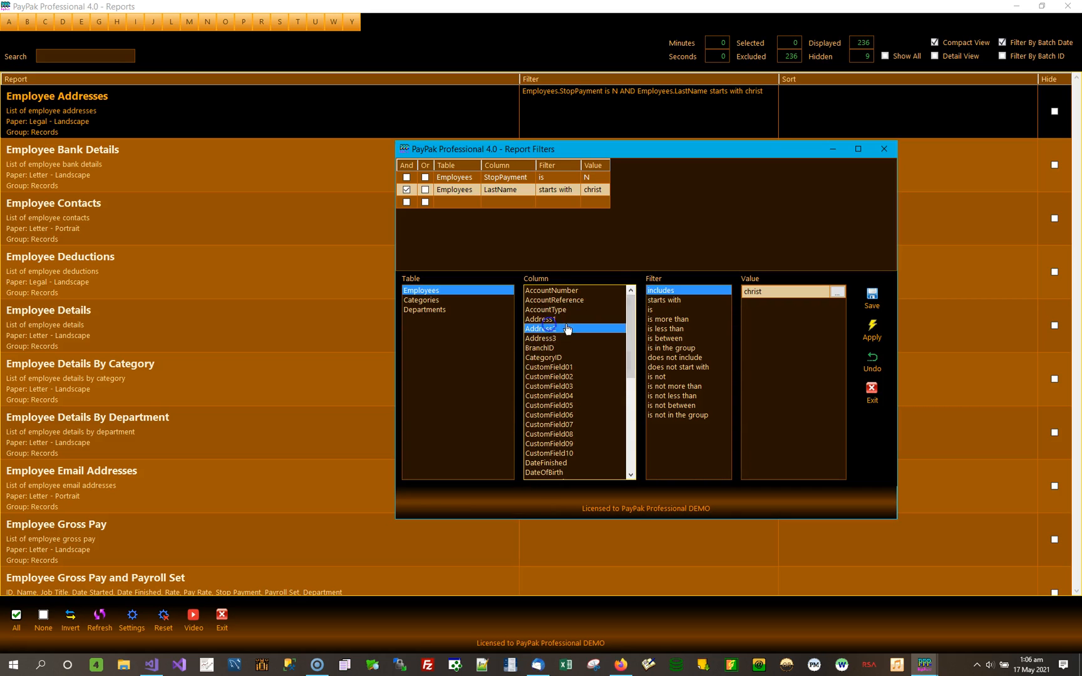
click(857, 299)
click(874, 336)
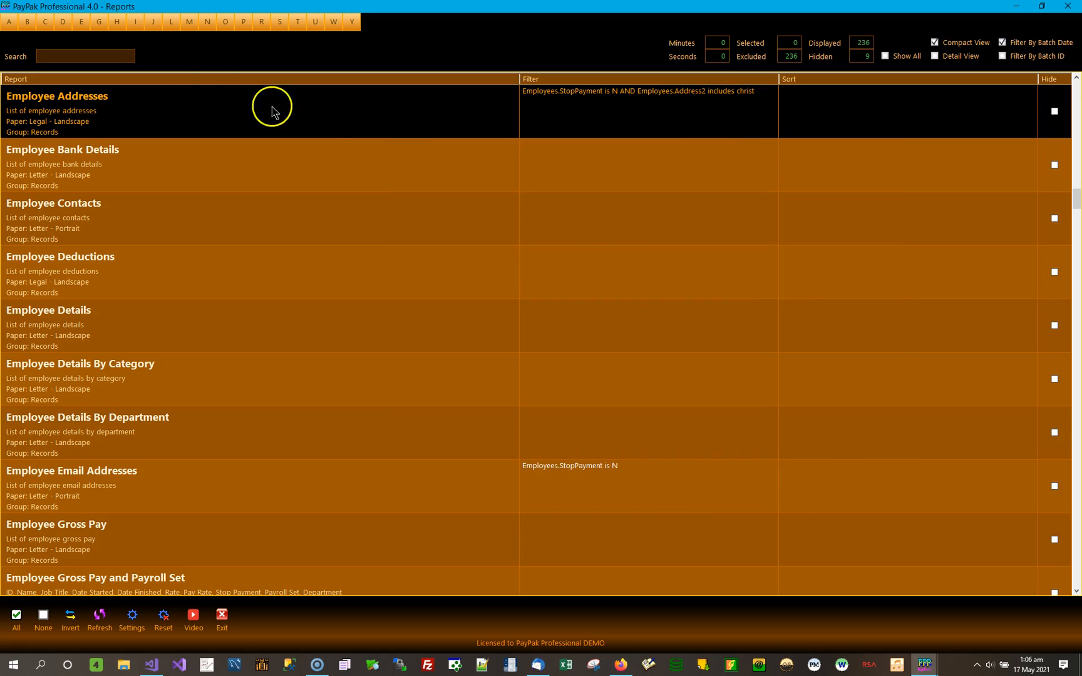
Preview Employee Addresses with the Address2 includes "christ" filter, check the listed employees, and close the preview.
double_click(193, 103)
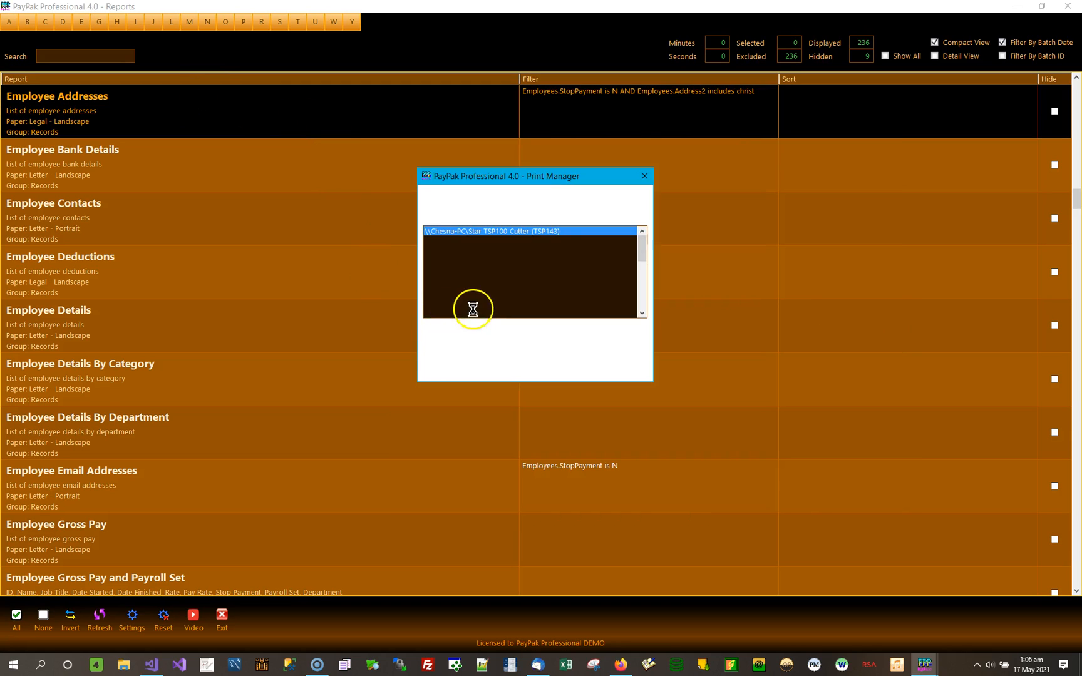
click(471, 346)
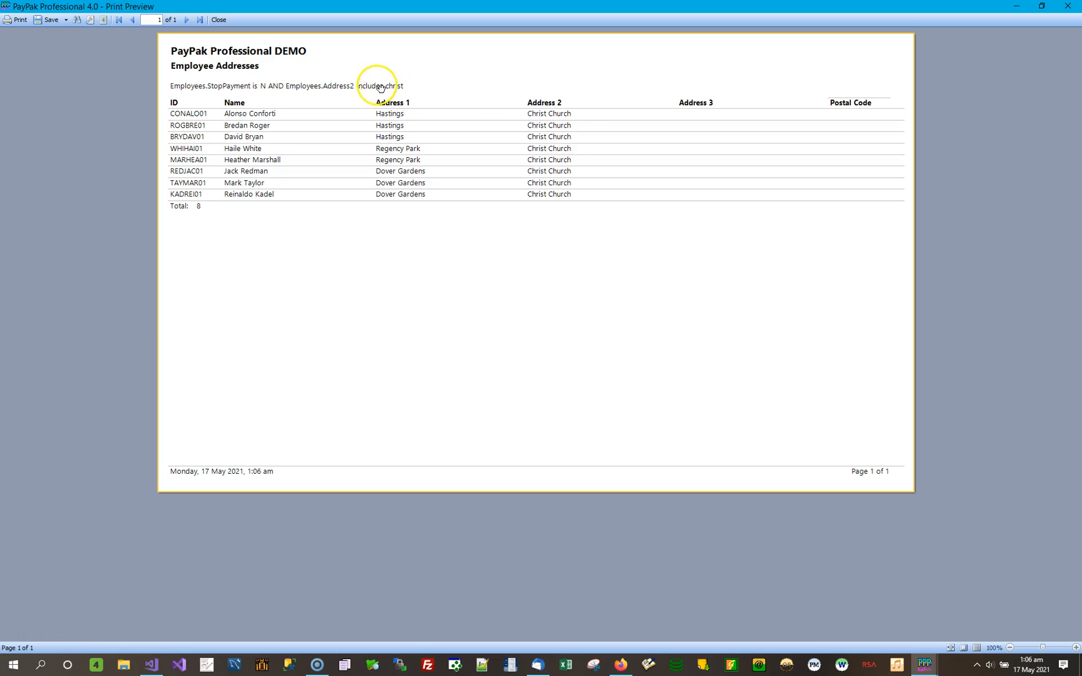
click(1068, 8)
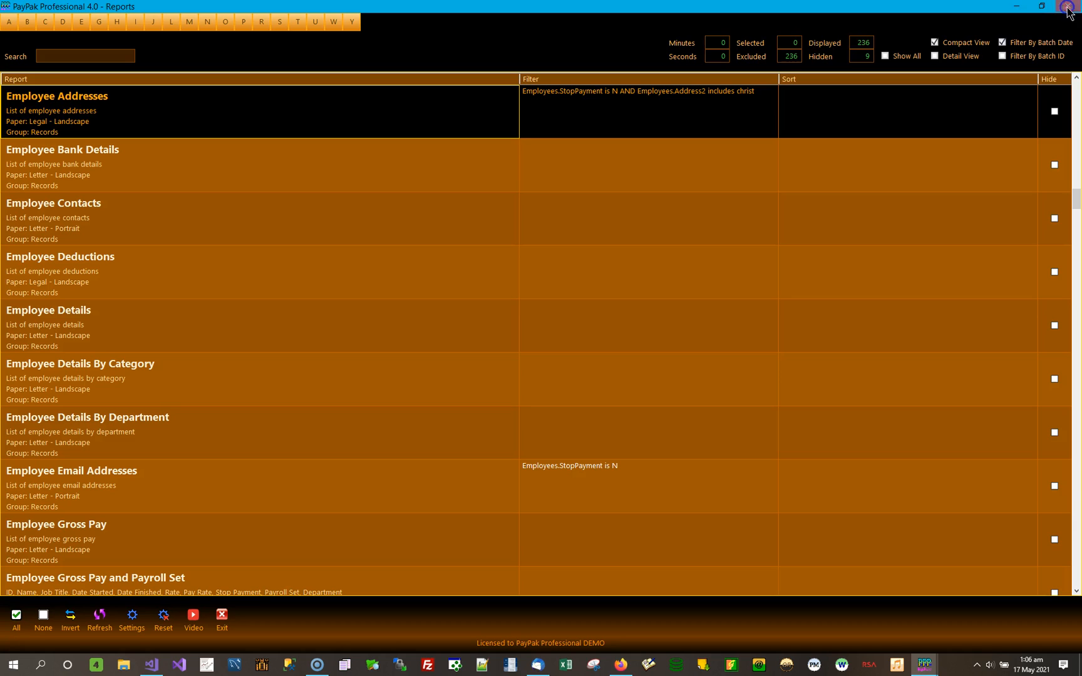
Set the Address2 includes condition of the Employee Addresses filter to "church", then save and apply it.
double_click(747, 102)
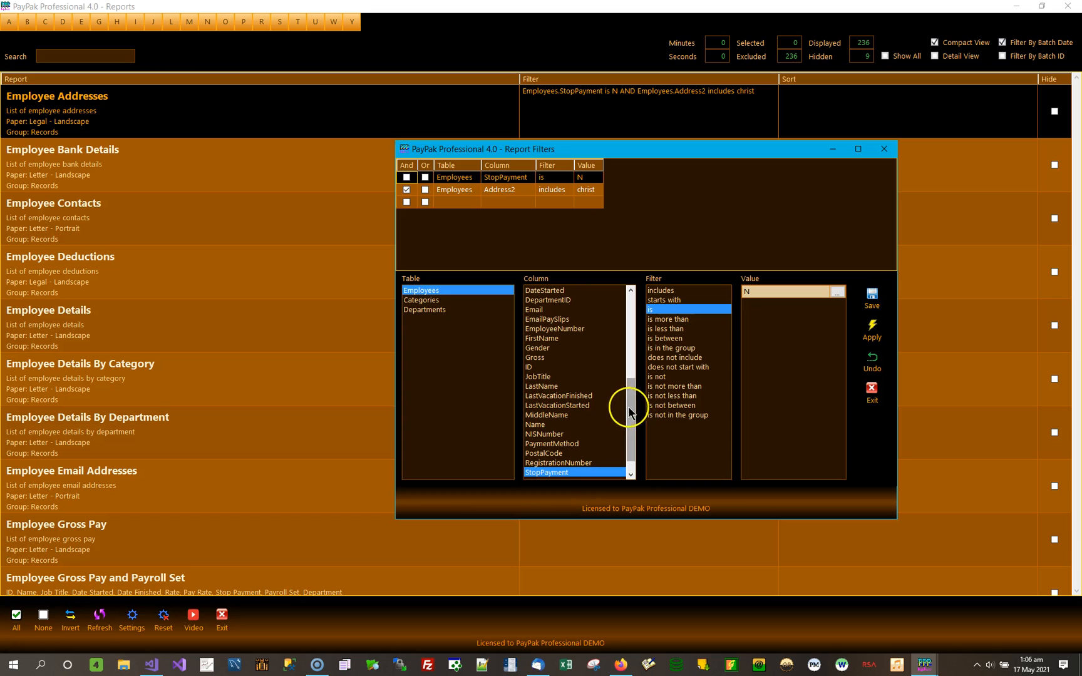
scroll(626, 394, up, 3)
click(561, 189)
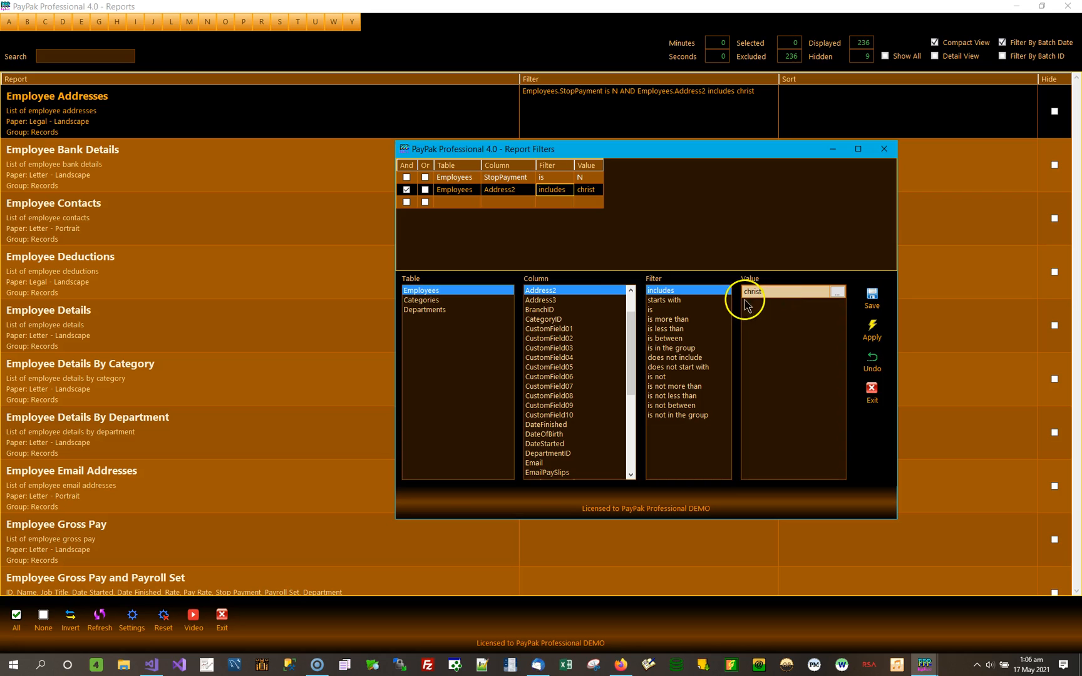
click(663, 300)
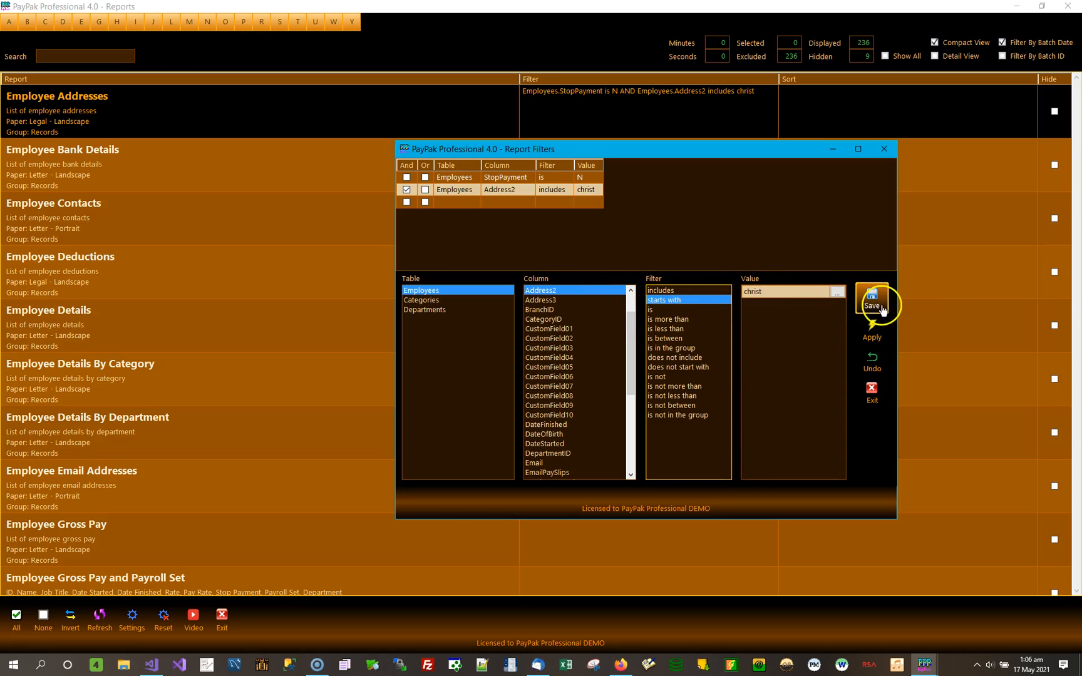
click(661, 291)
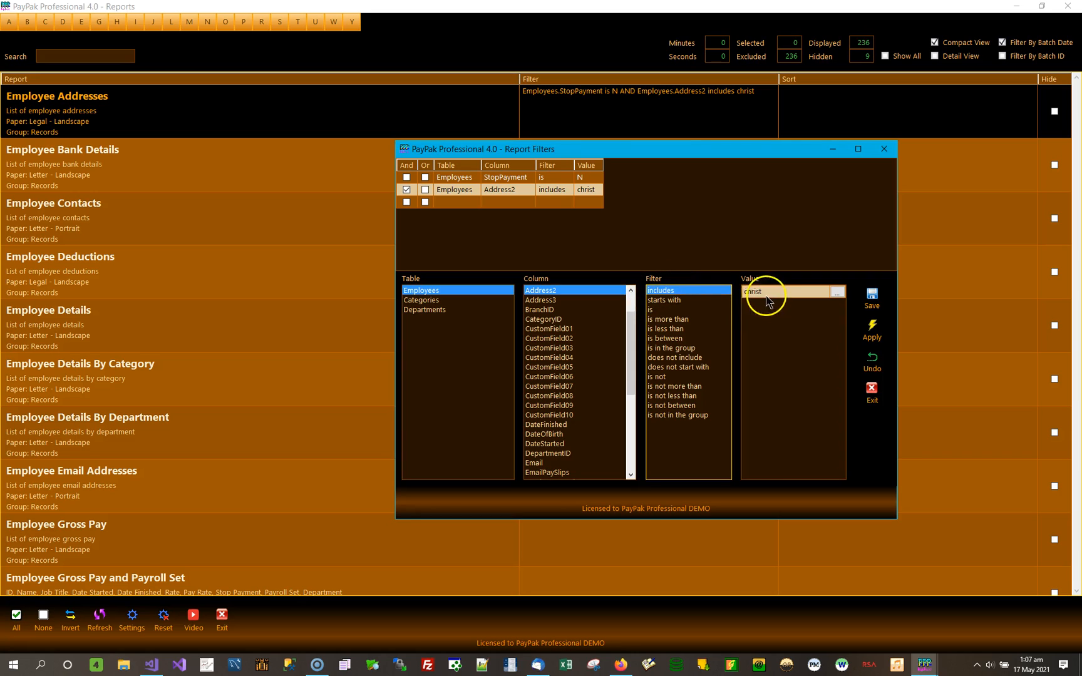
double_click(765, 293)
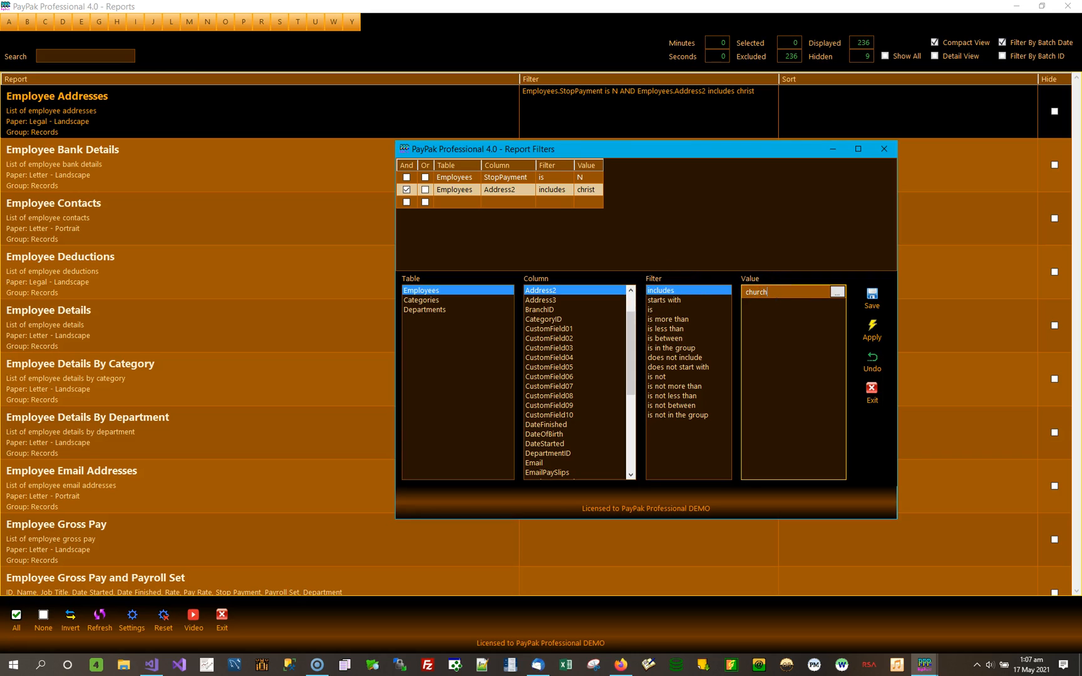
text(church)
click(872, 297)
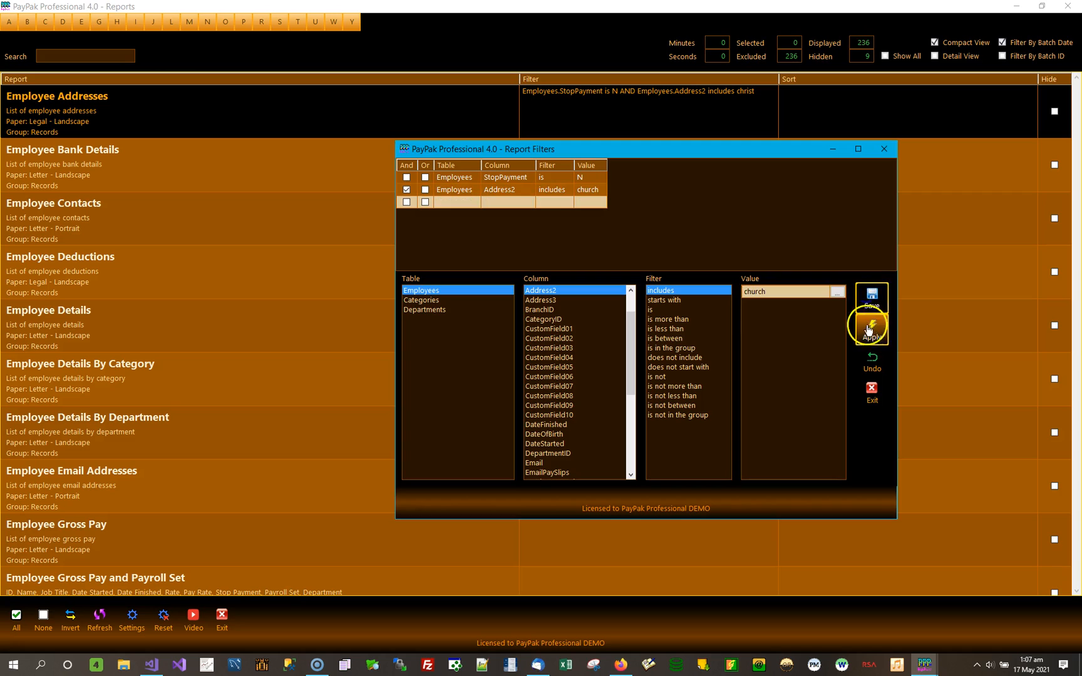
click(872, 329)
Preview Employee Addresses with the Address2 includes "church" filter and close the preview.
double_click(326, 118)
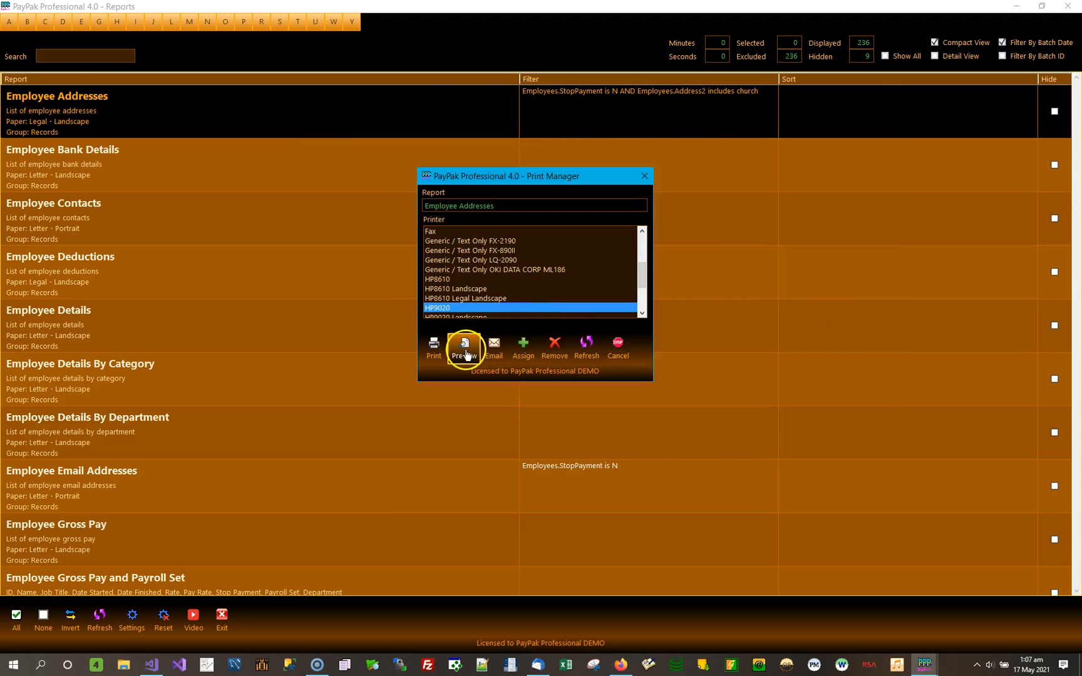
click(461, 350)
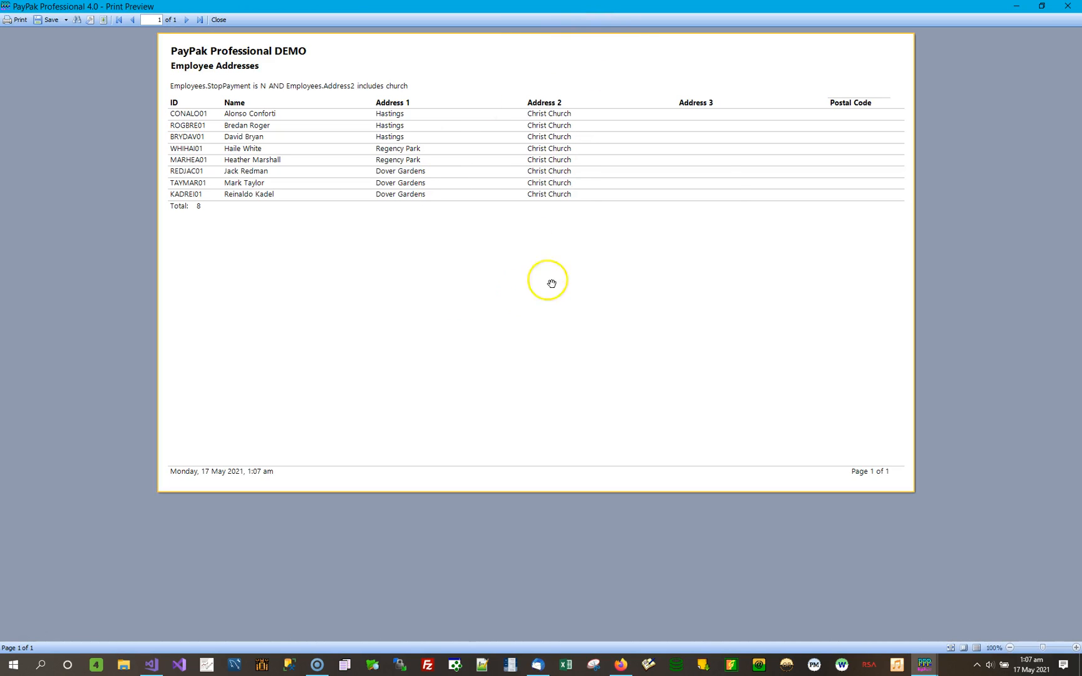
click(1068, 6)
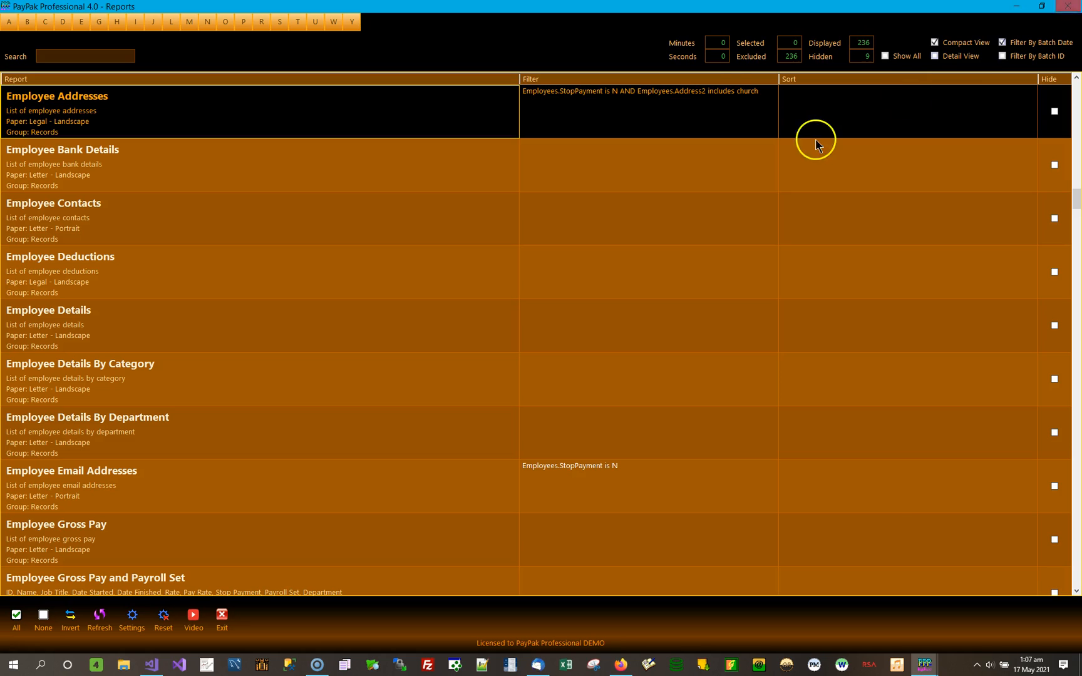
Change the value of the Employee Addresses filter's Address2 includes condition to "st.", then save and apply the filter.
double_click(722, 105)
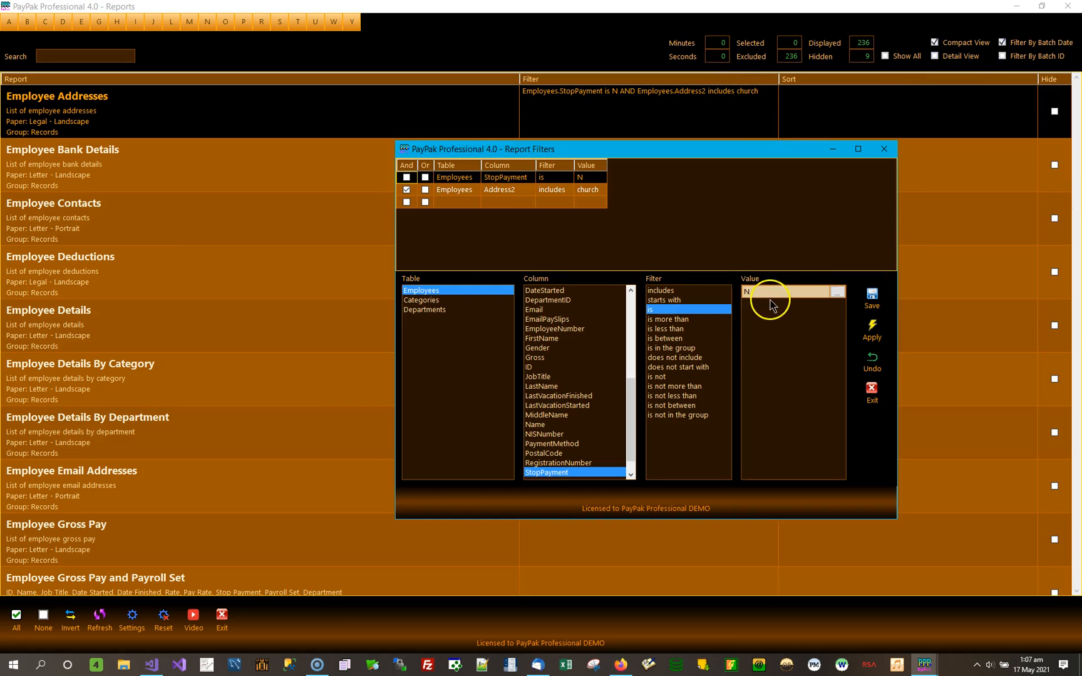
click(589, 197)
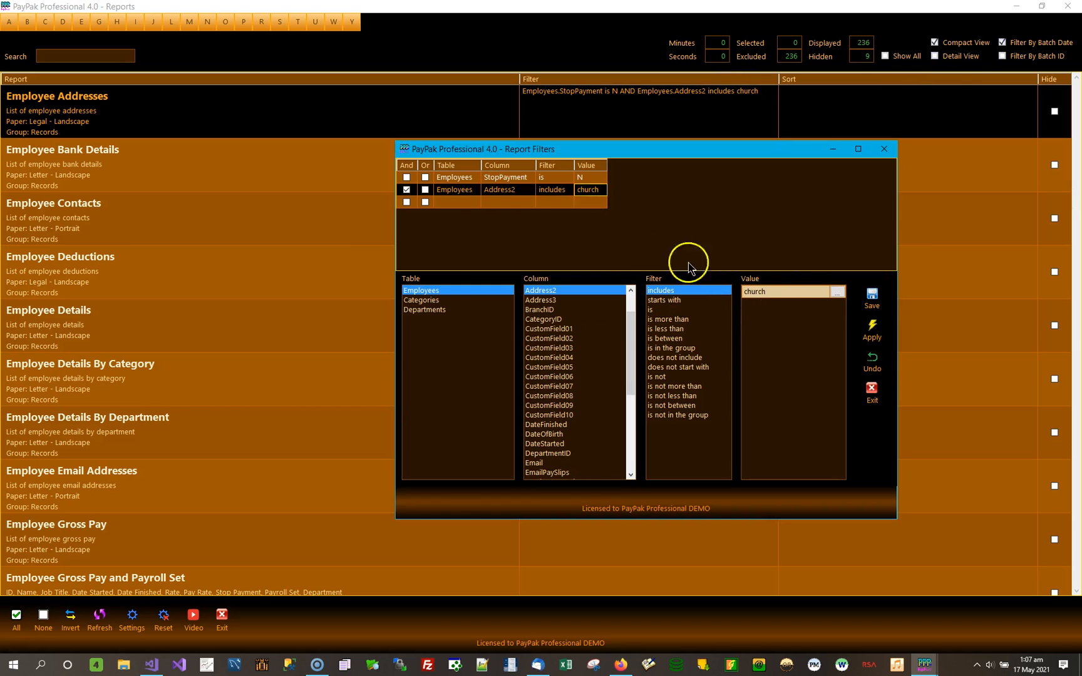
click(778, 296)
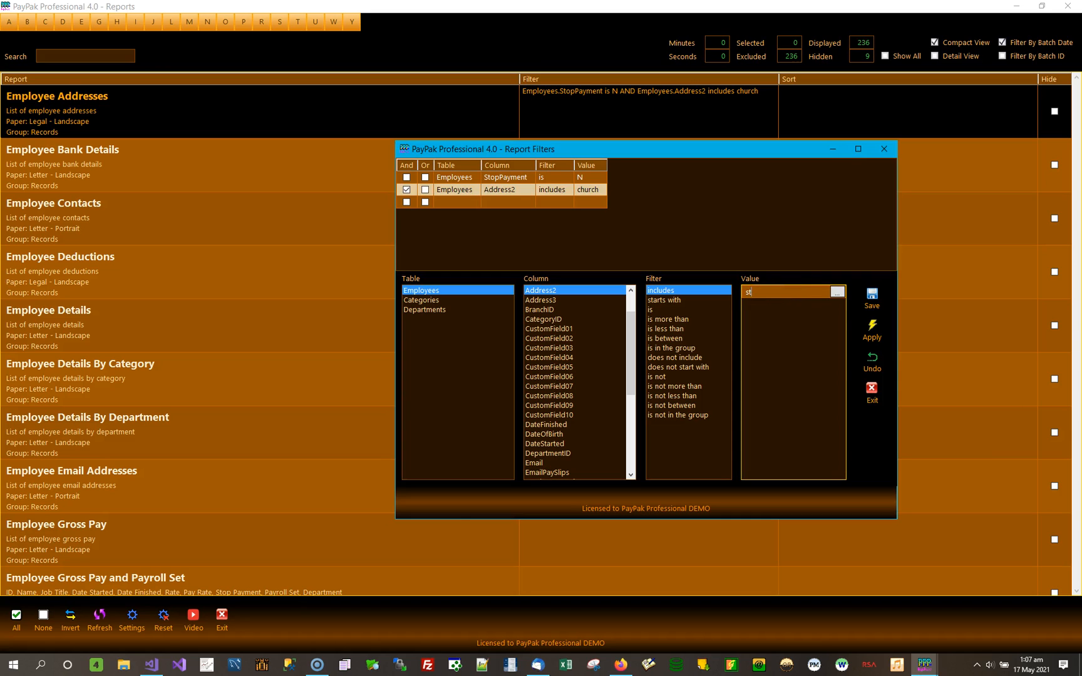
click(870, 298)
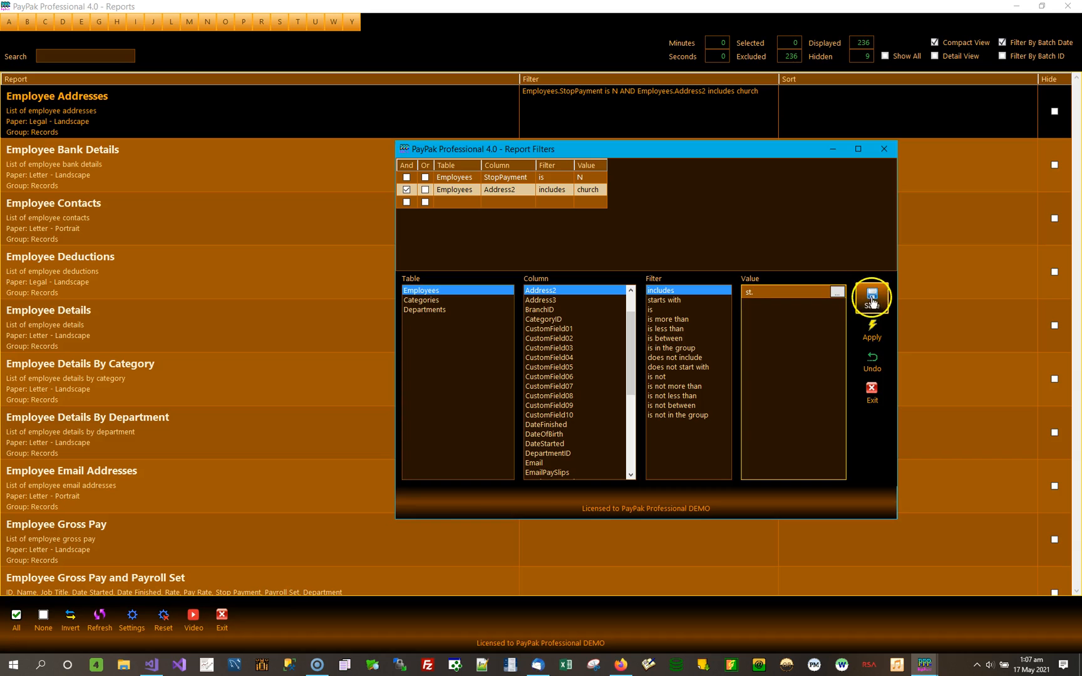
click(874, 337)
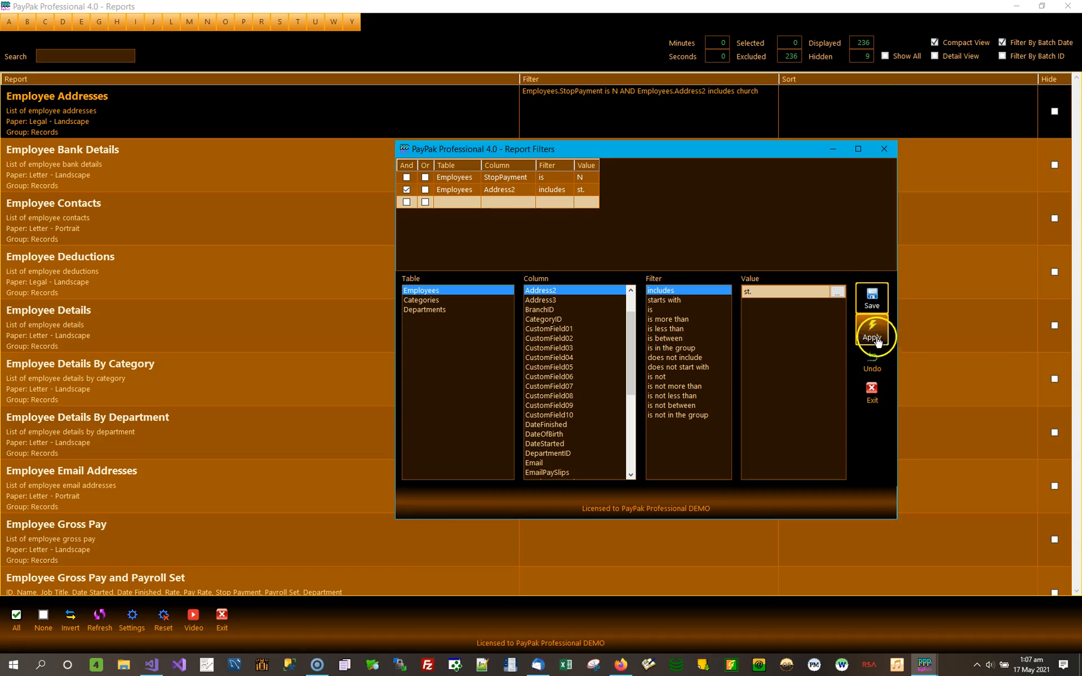
Preview Employee Addresses with the Address2 includes "st." filter, check the listed addresses, and close the preview.
click(366, 124)
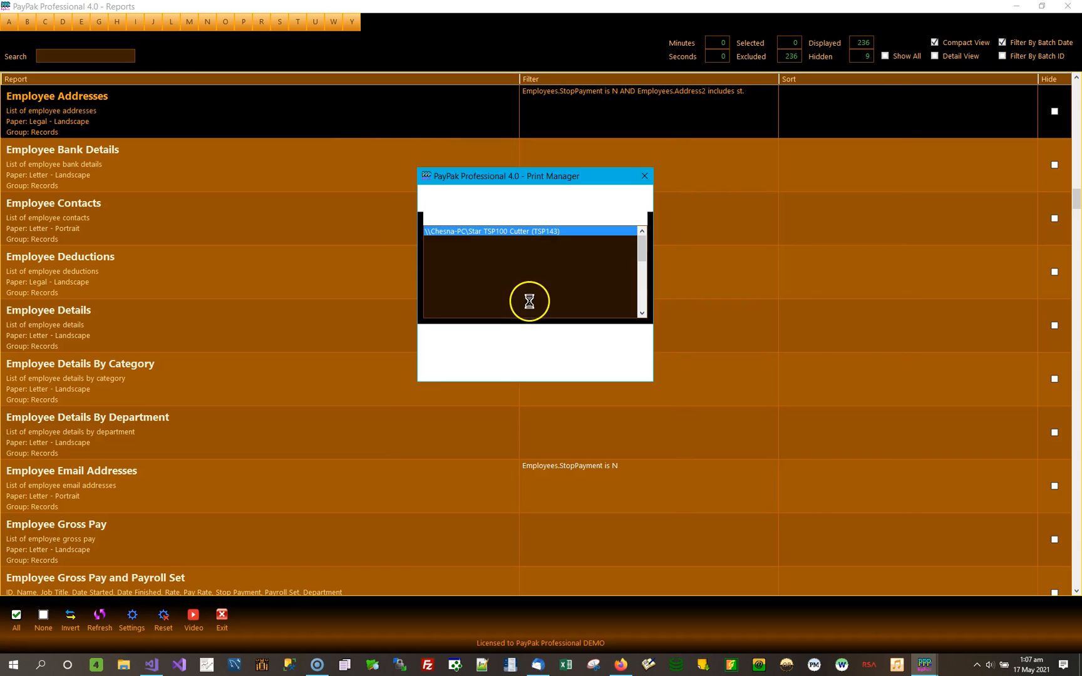
click(465, 345)
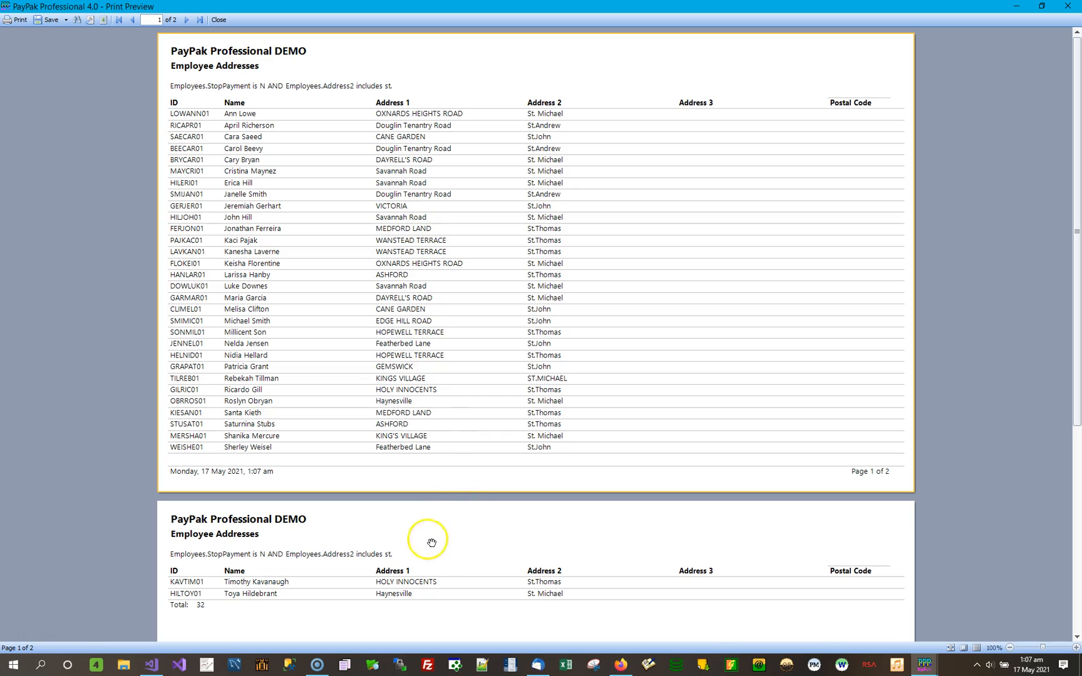
click(1068, 6)
Change the Address2 condition of the Employee Addresses filter to Address1 includes "road", then save and apply it.
double_click(654, 119)
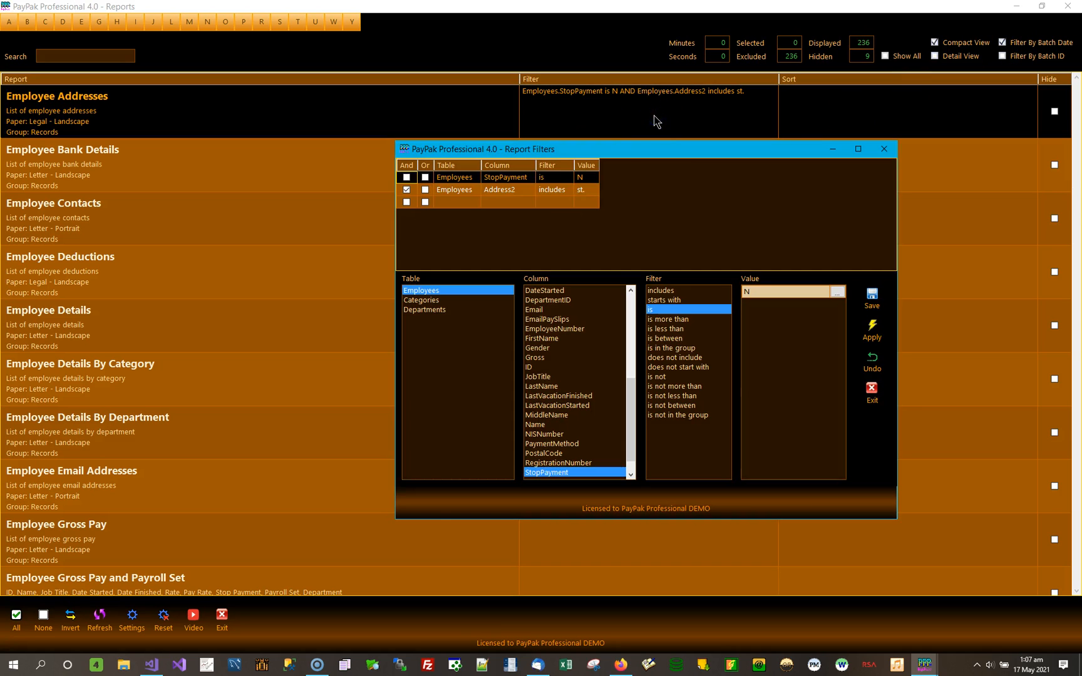
click(553, 190)
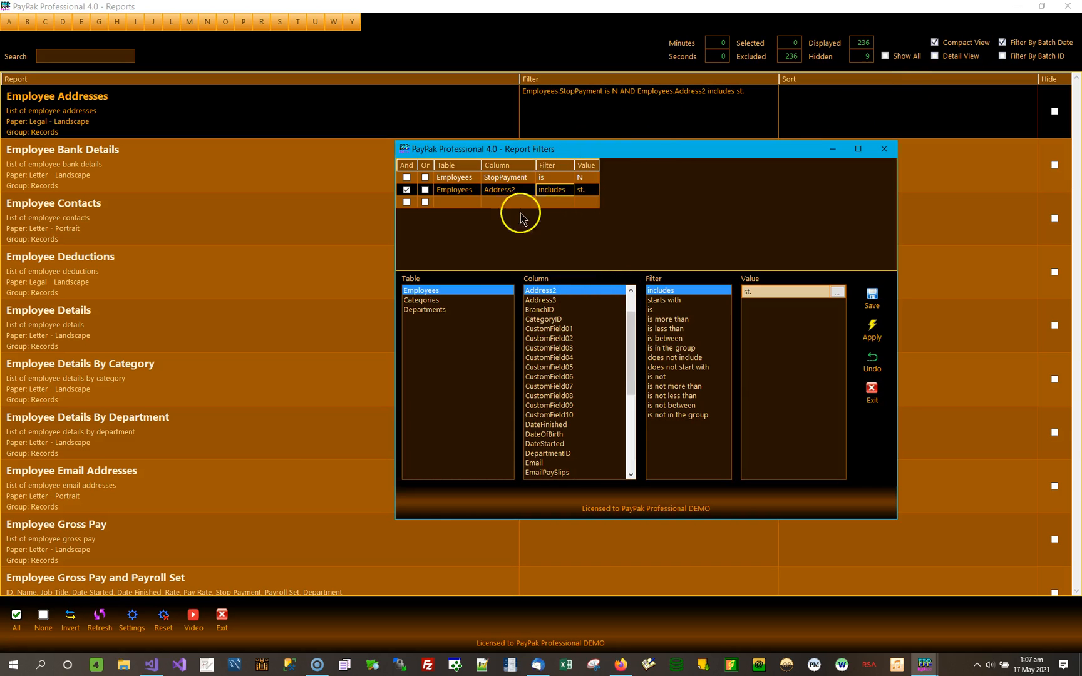
click(631, 291)
click(632, 291)
click(542, 300)
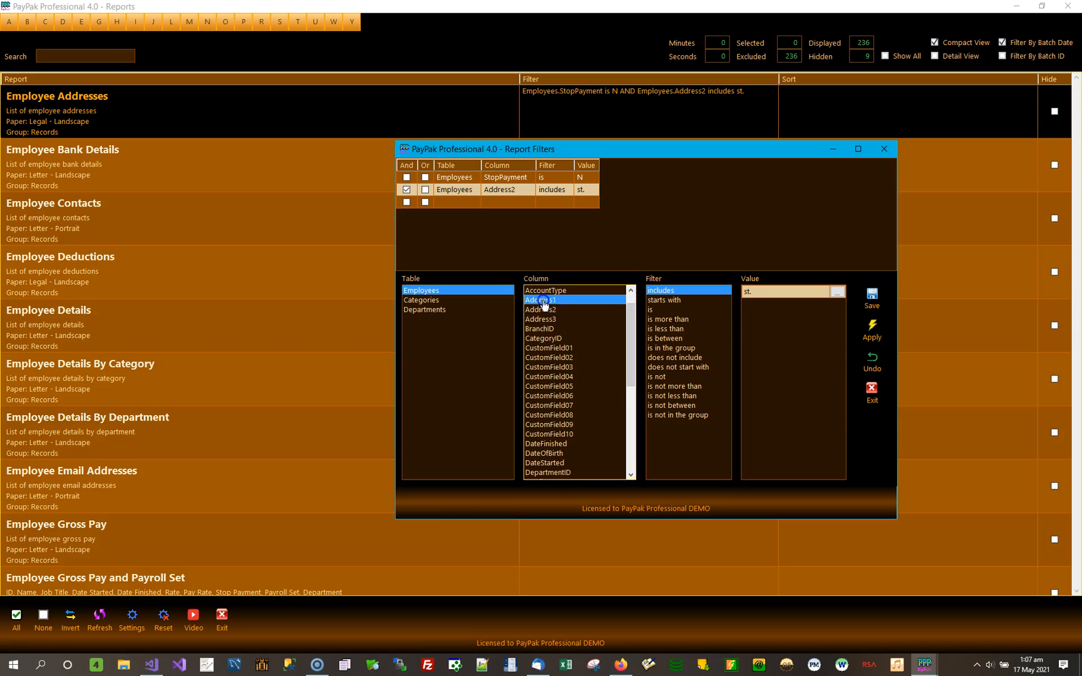
click(759, 291)
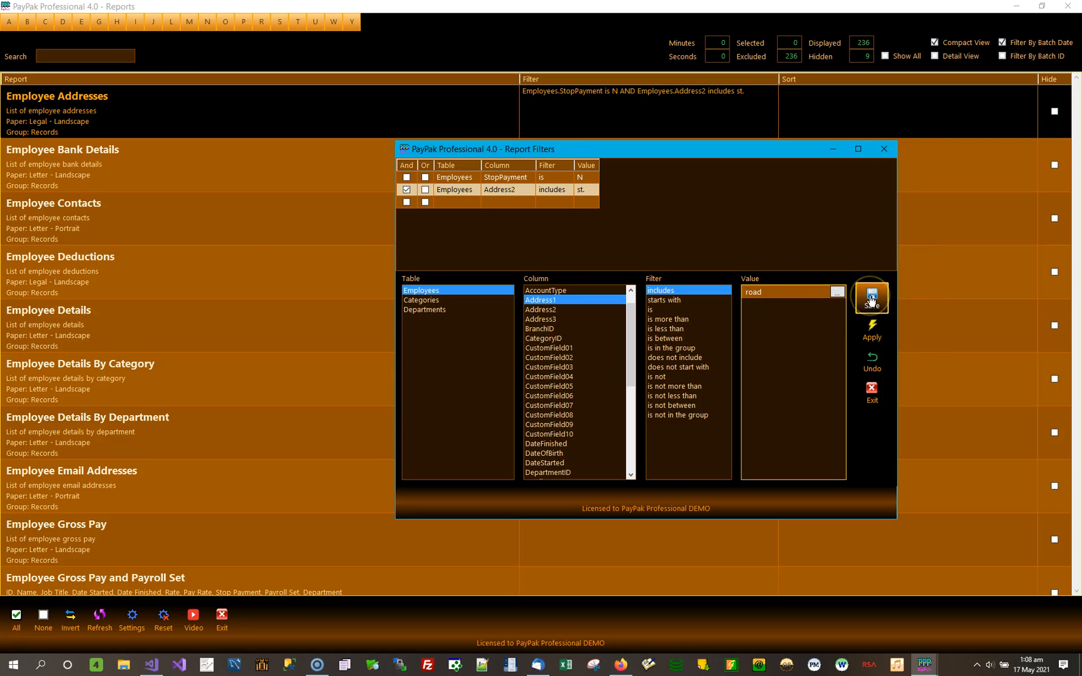
click(870, 301)
click(872, 332)
Preview Employee Addresses with the Address1 includes "road" filter, check the listed addresses, and close the preview.
double_click(202, 134)
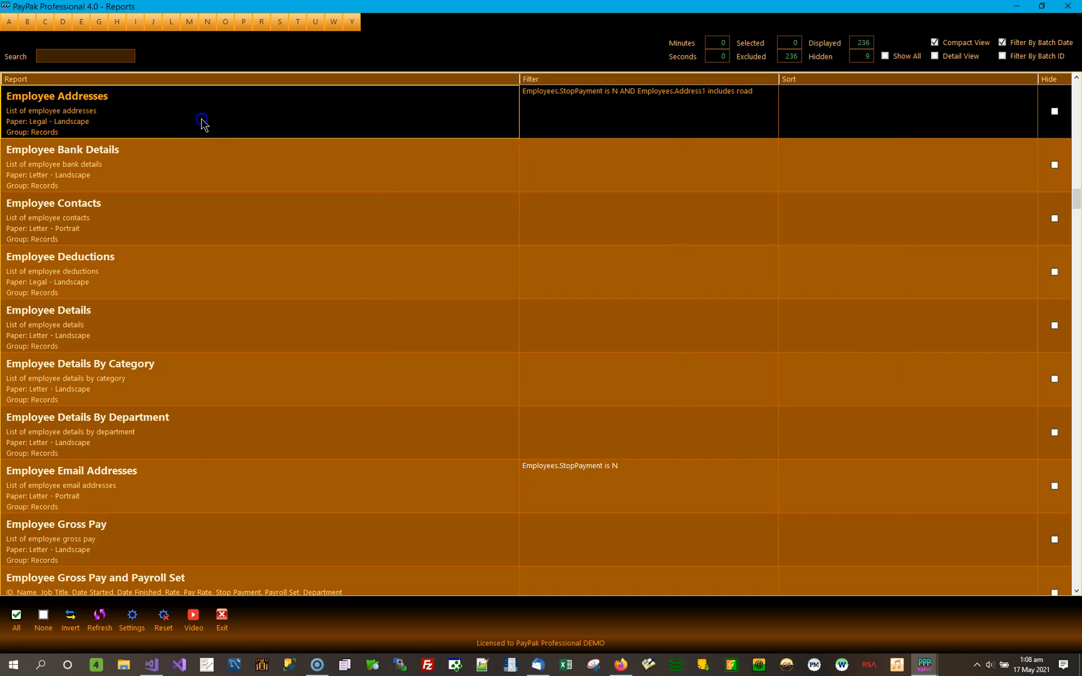
click(472, 362)
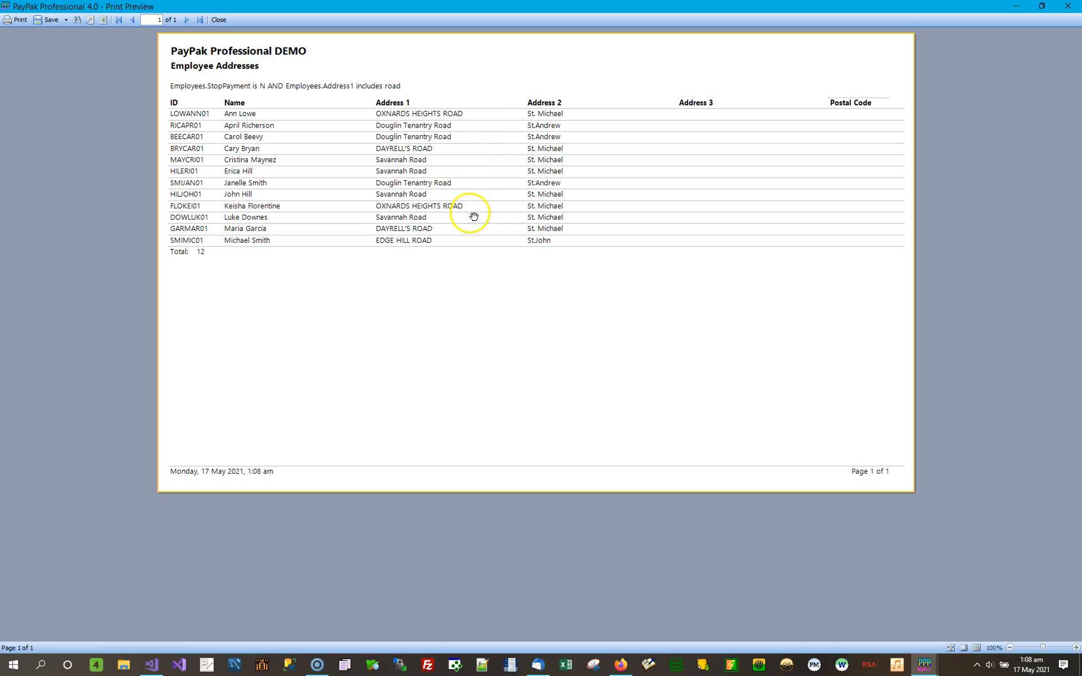
click(1066, 6)
Switch the Address1 condition of the Employee Addresses filter to does not include, keeping "road", then save and apply it.
click(685, 114)
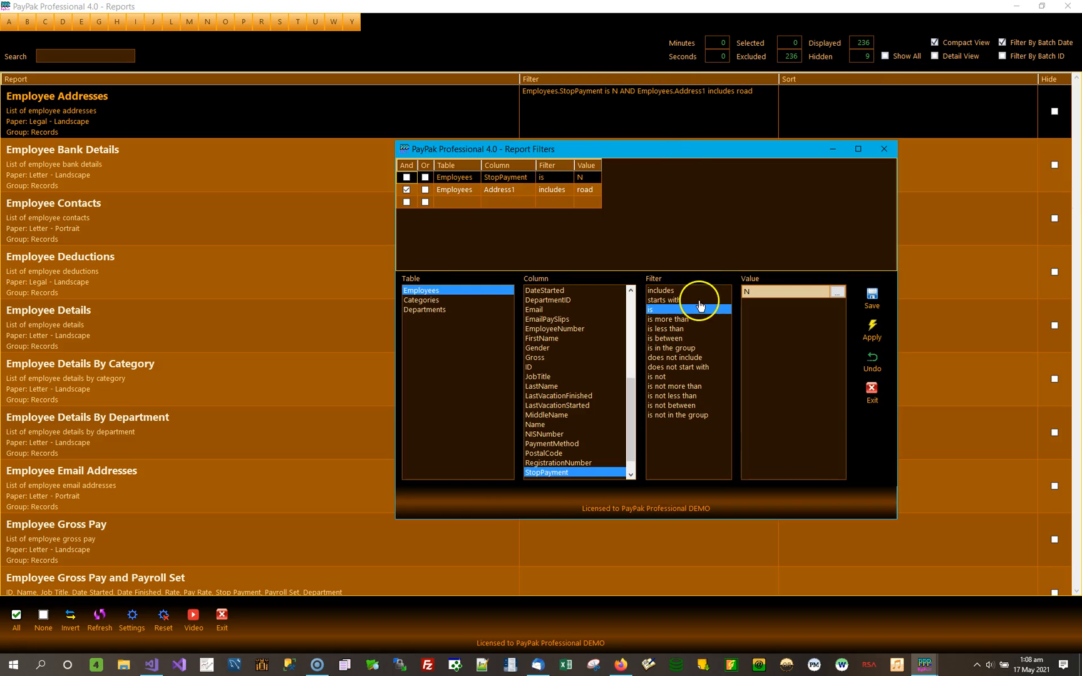
click(558, 190)
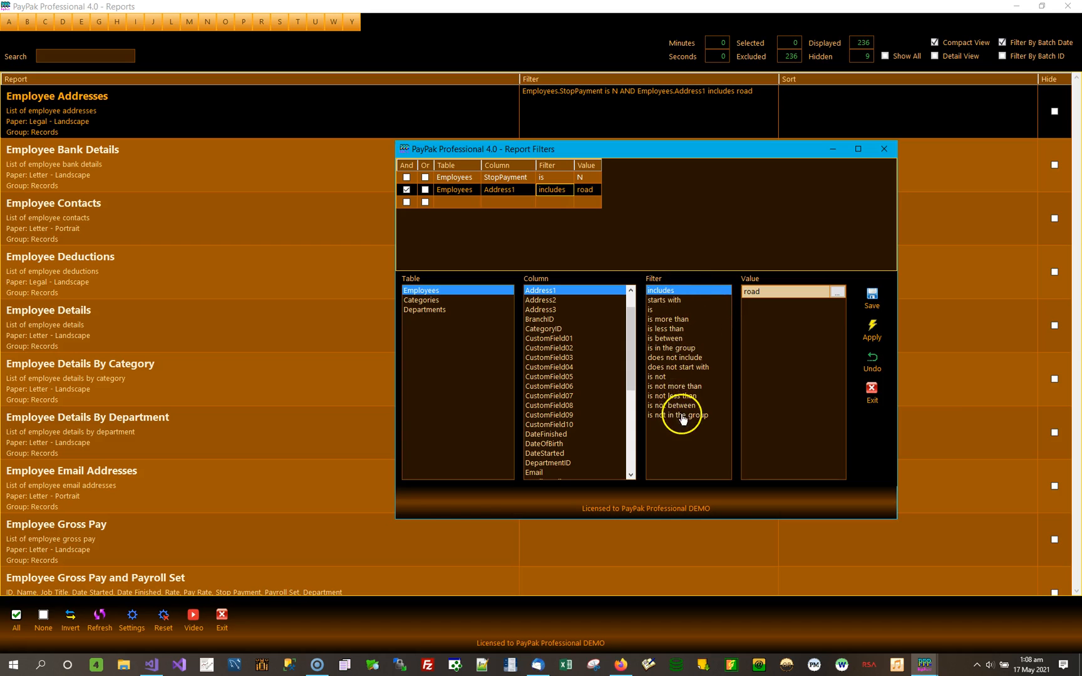
click(679, 359)
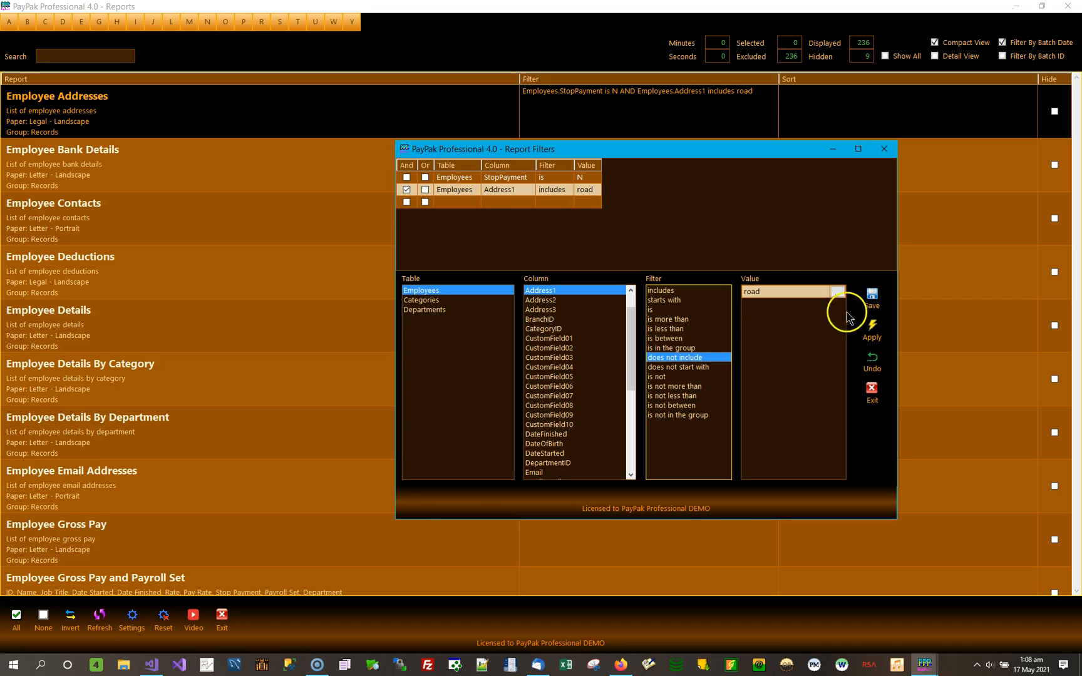
click(872, 298)
click(871, 327)
Preview Employee Addresses with the Address1 does not include "road" filter, check the listed addresses, and close the preview.
right_click(413, 126)
click(463, 353)
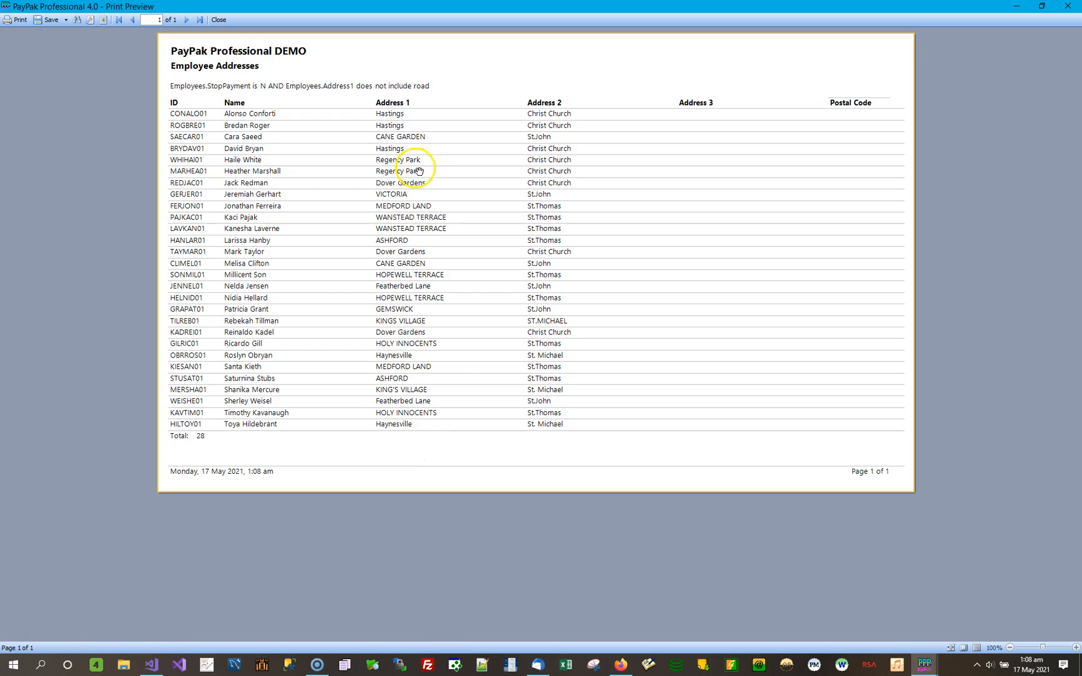
click(1072, 7)
Change the Address1 condition of the Employee Addresses filter to starts with "w", then save and apply it.
click(682, 106)
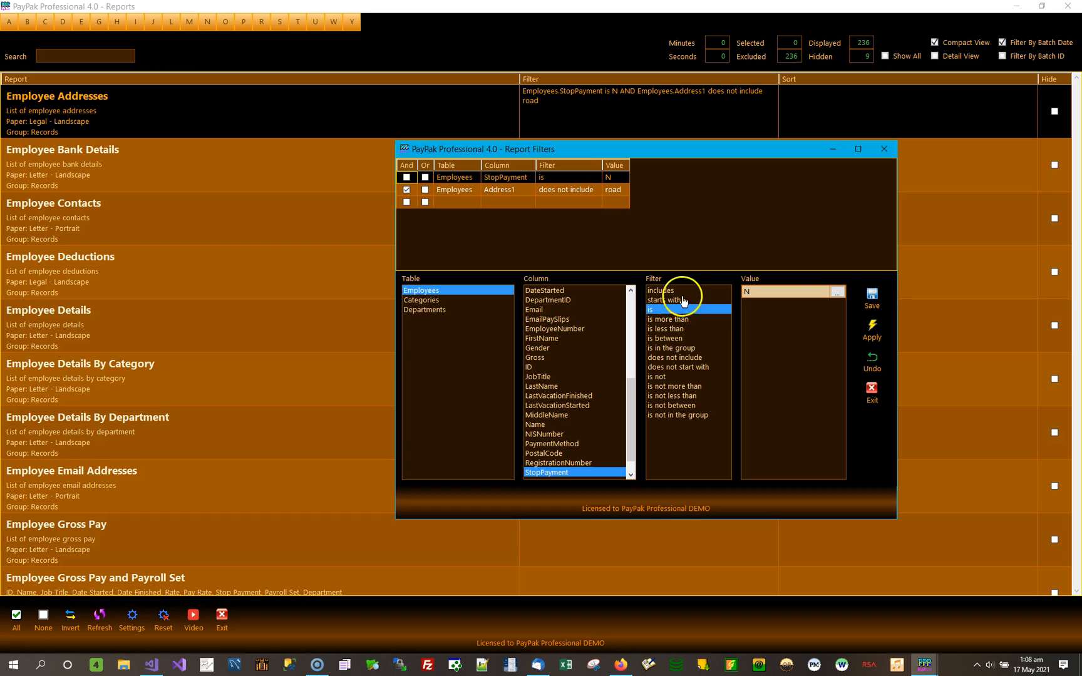
click(682, 300)
click(775, 293)
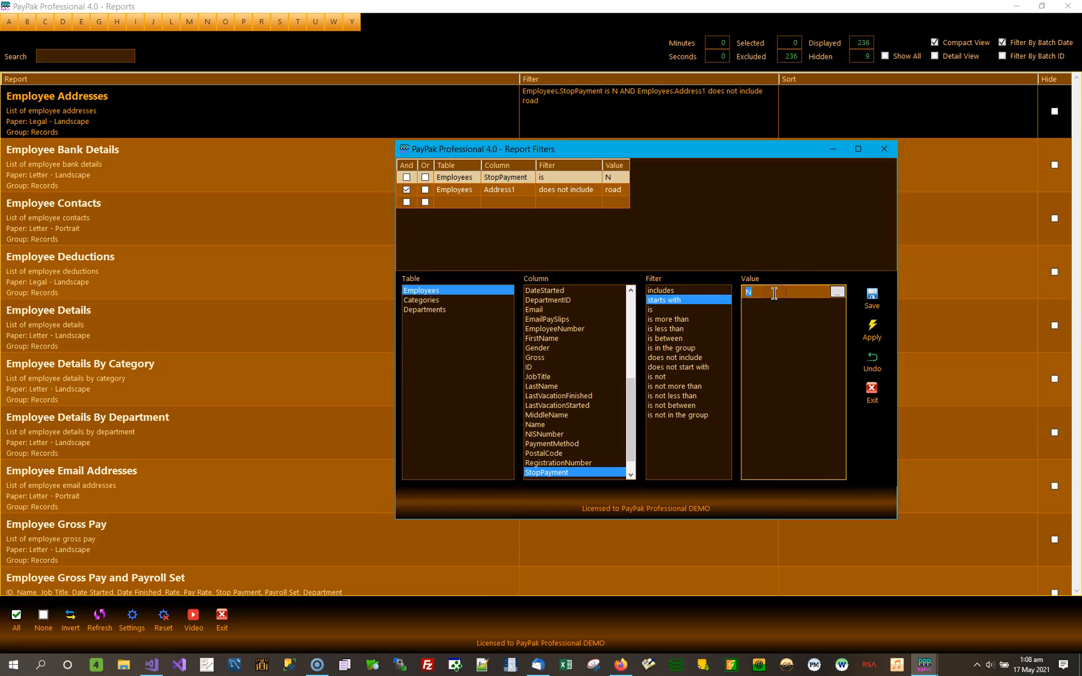
click(579, 191)
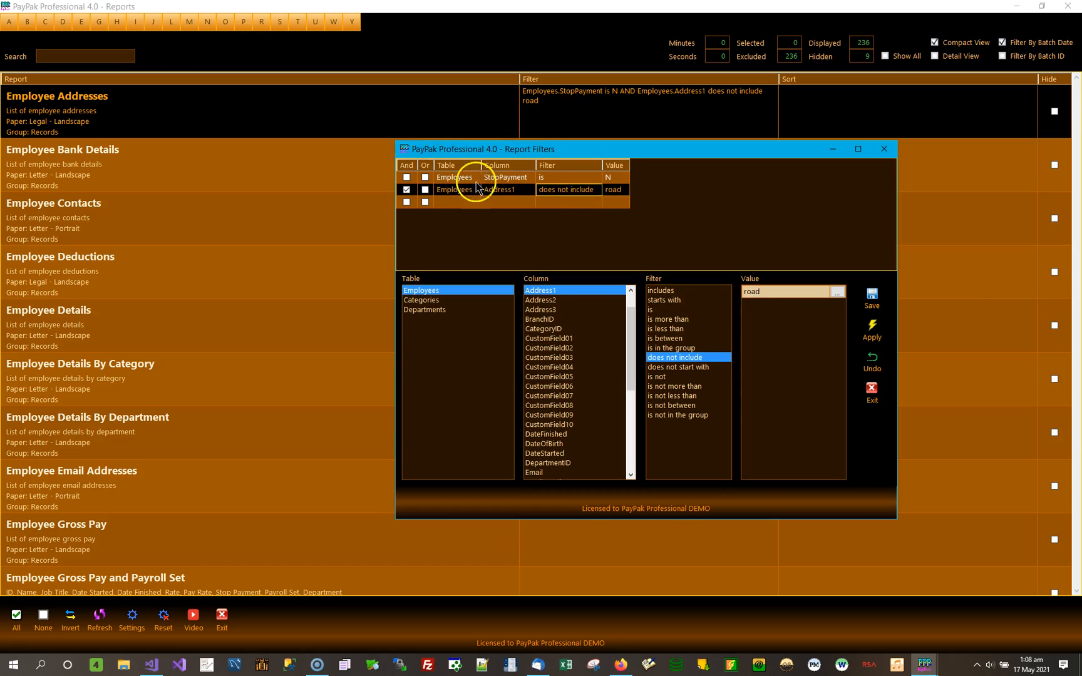
click(676, 301)
click(780, 293)
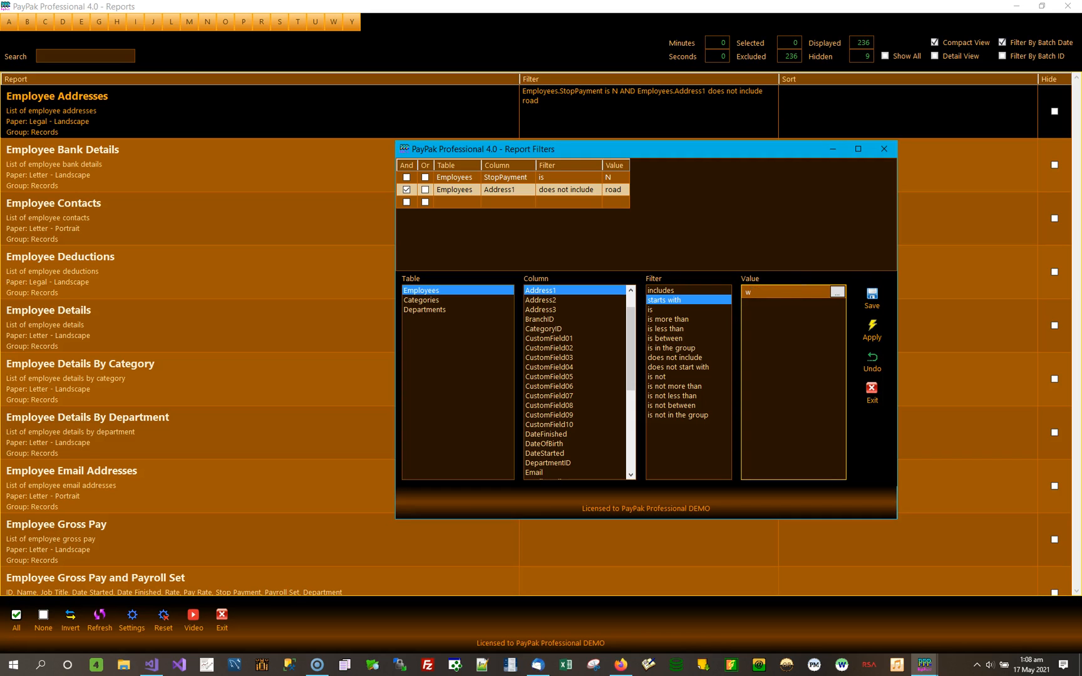
text(w)
click(872, 297)
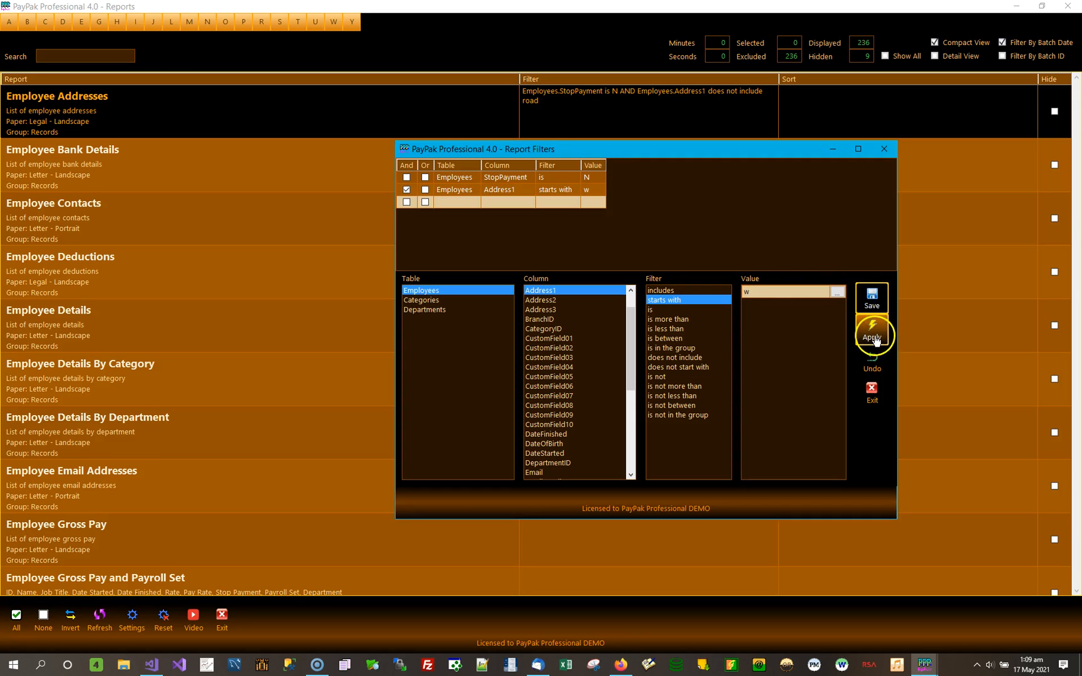
click(872, 331)
Preview Employee Addresses with the Address1 starts with "w" filter and close the preview.
double_click(428, 109)
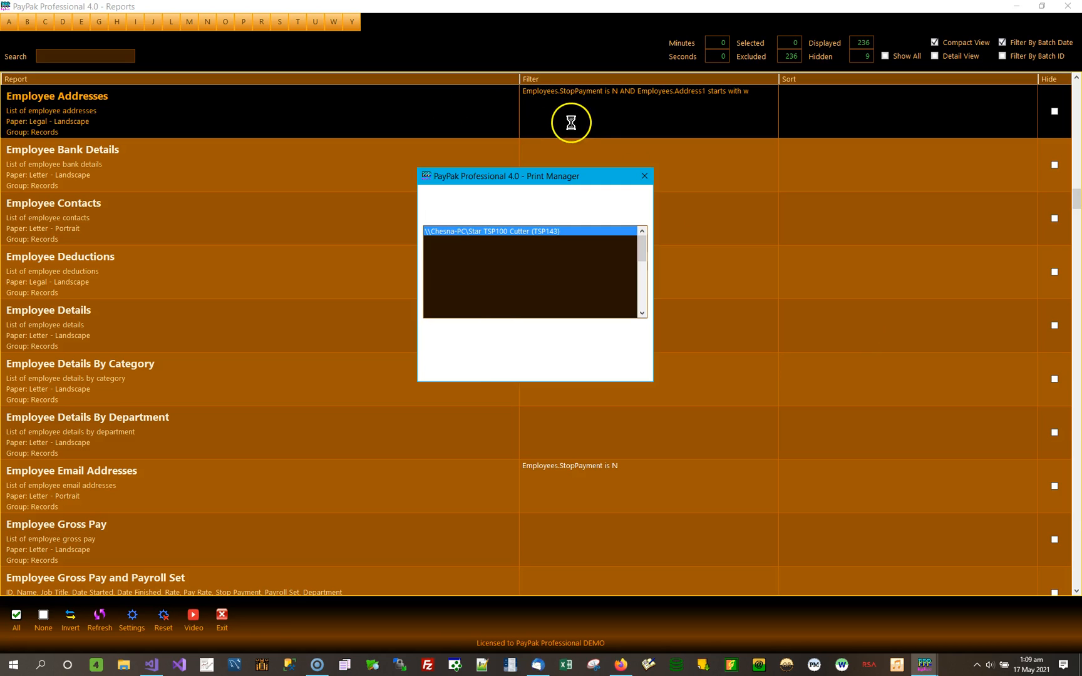
click(464, 343)
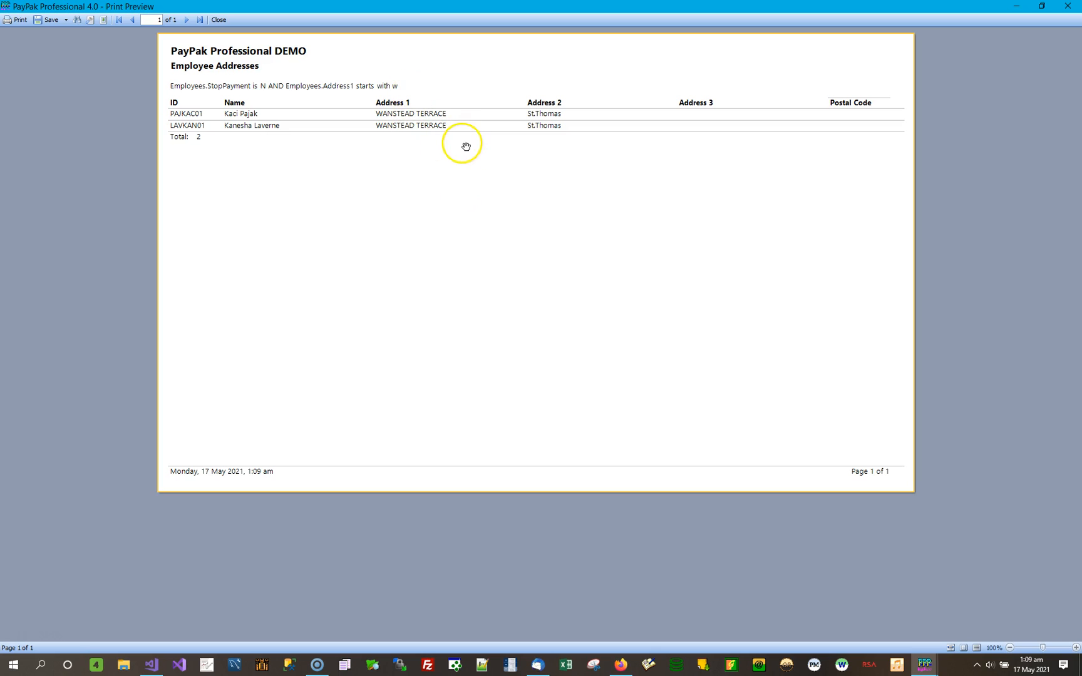
click(1079, 10)
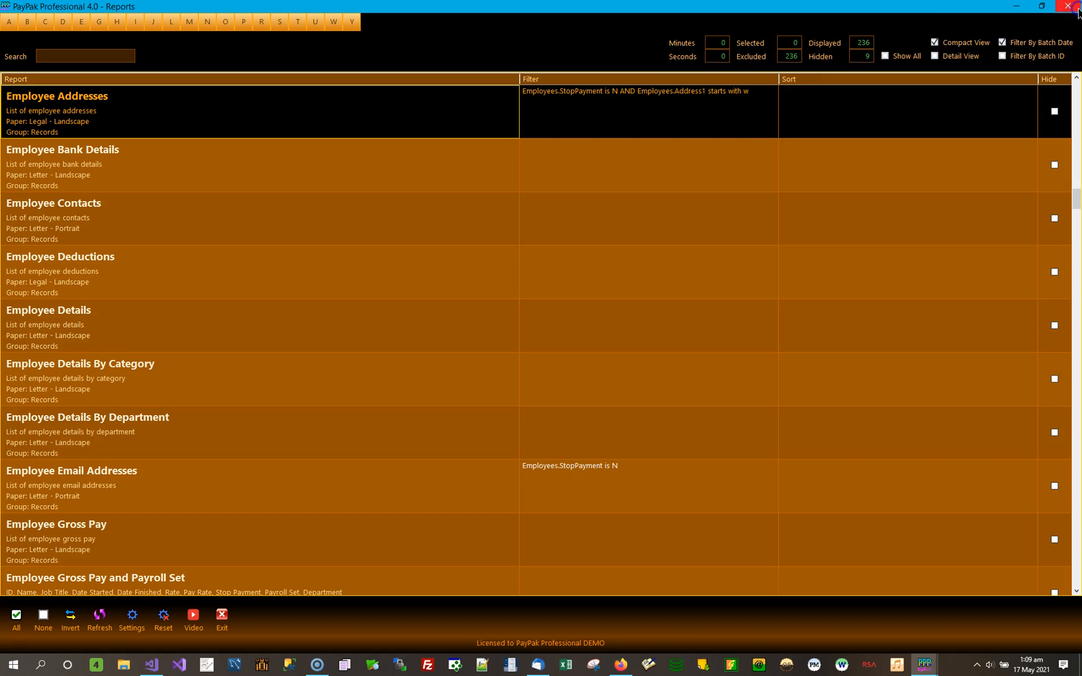
Open the Address1 condition of the Employee Addresses filter, try the is operator, and view the list of selectable address values.
click(710, 104)
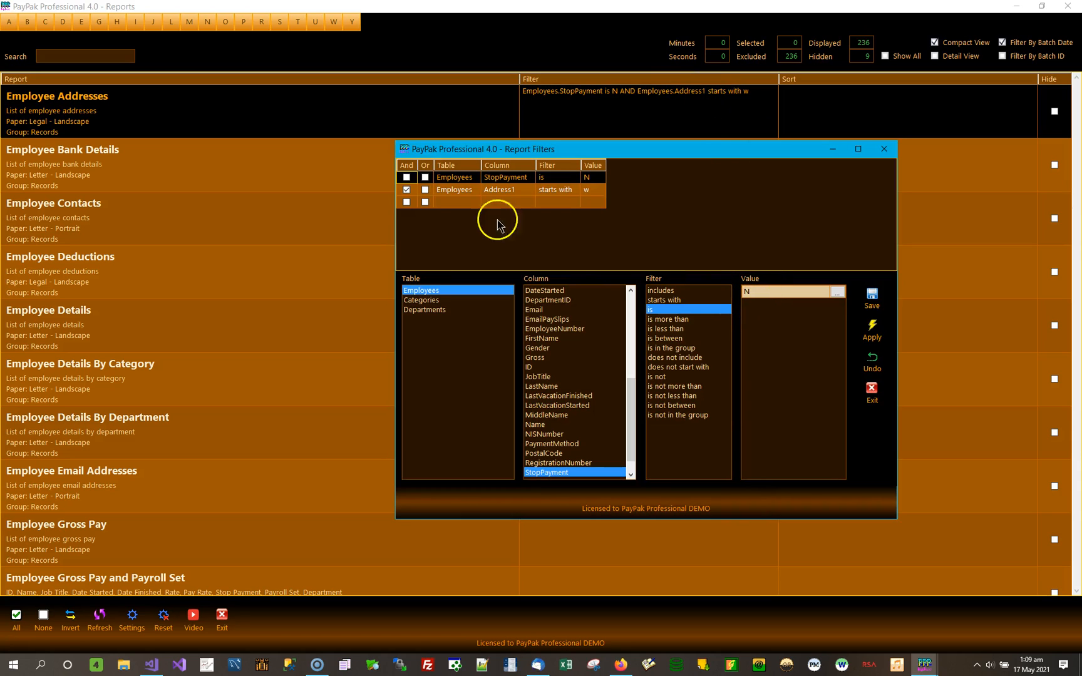
click(555, 192)
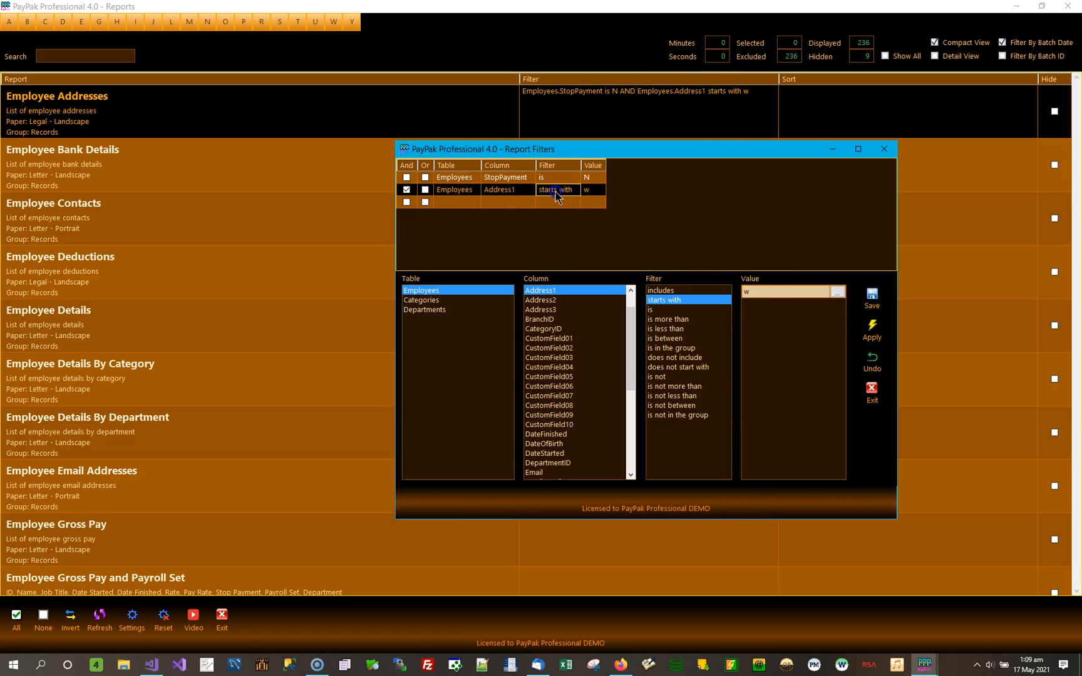
click(684, 310)
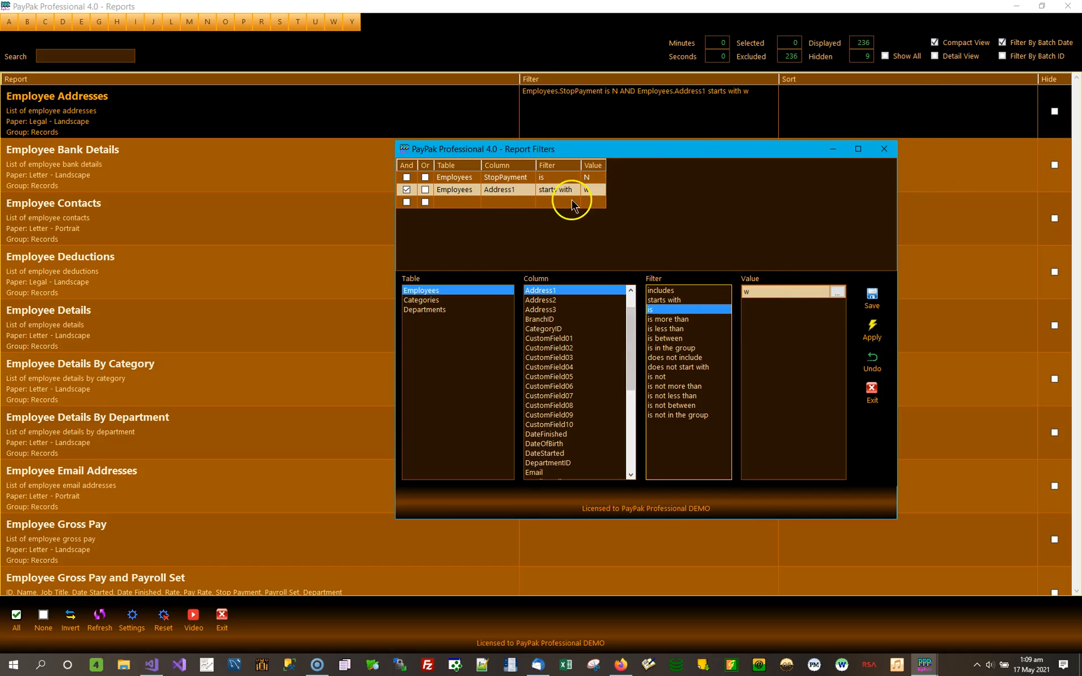
double_click(764, 295)
click(715, 252)
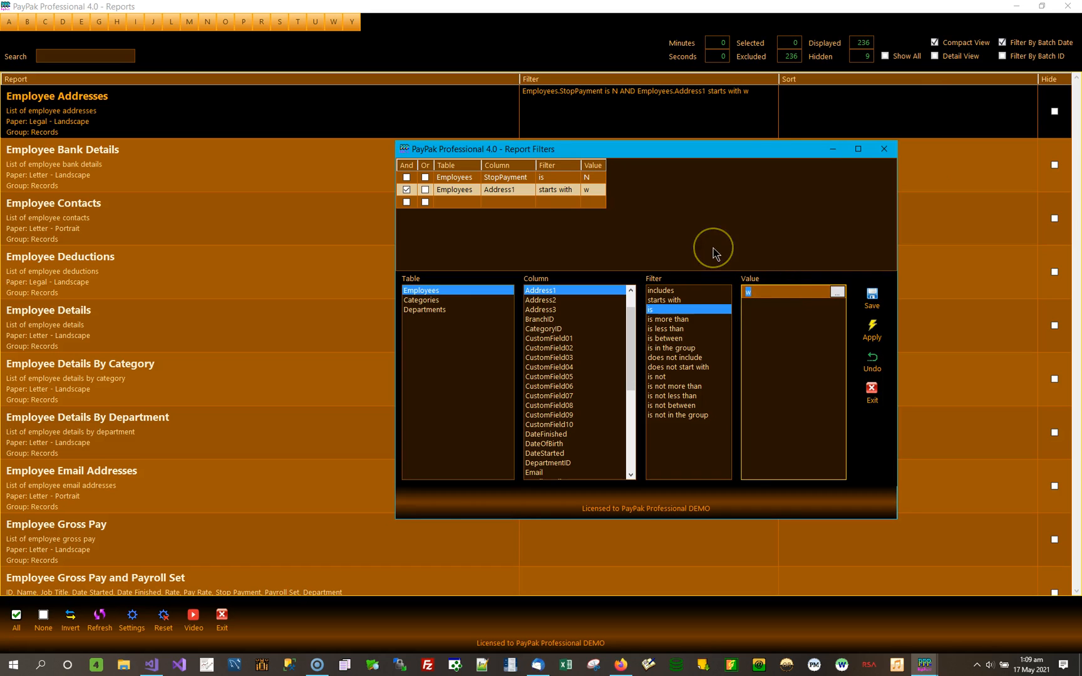
click(836, 293)
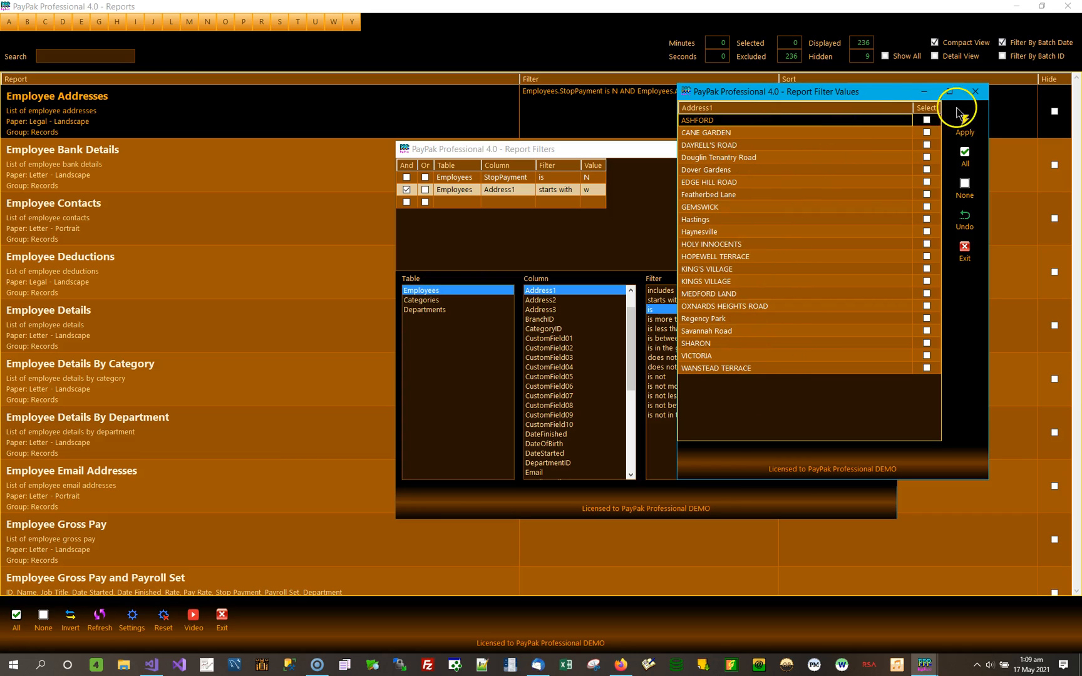
click(975, 91)
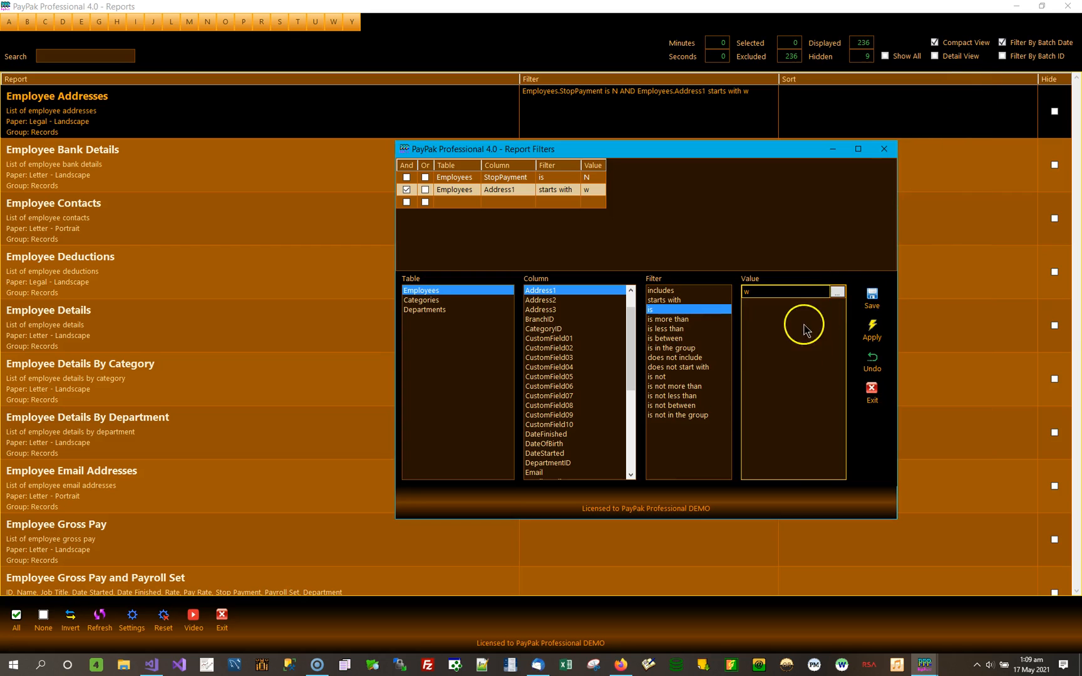
Change the Address1 condition to is more than "pz", save and apply it, and preview the Employee Addresses report.
click(669, 320)
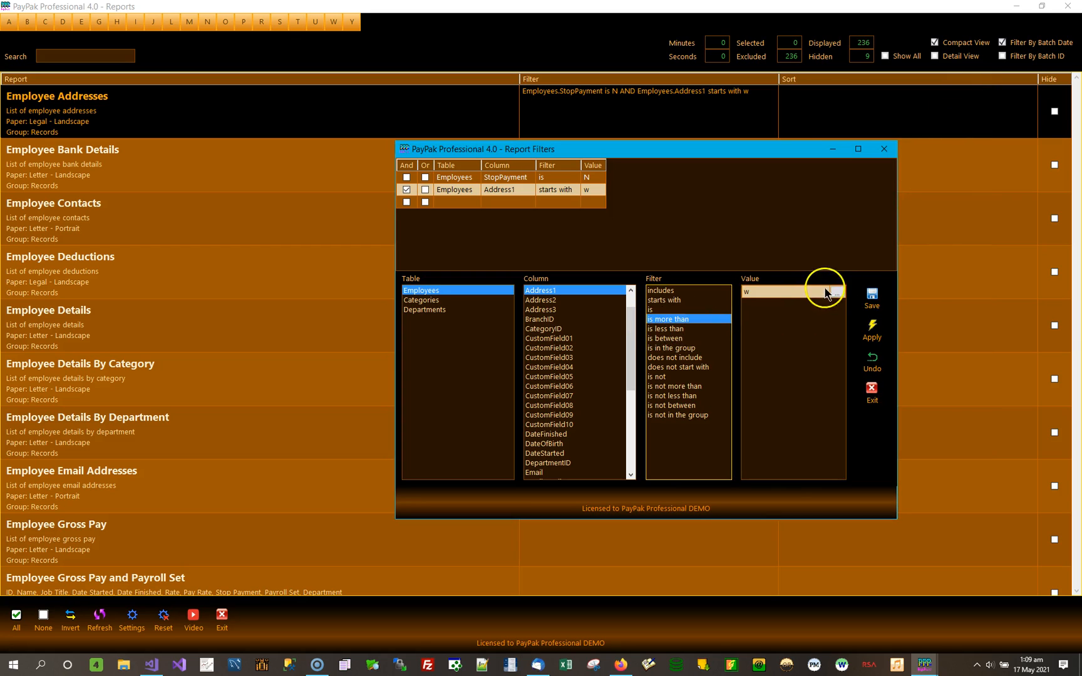
click(763, 297)
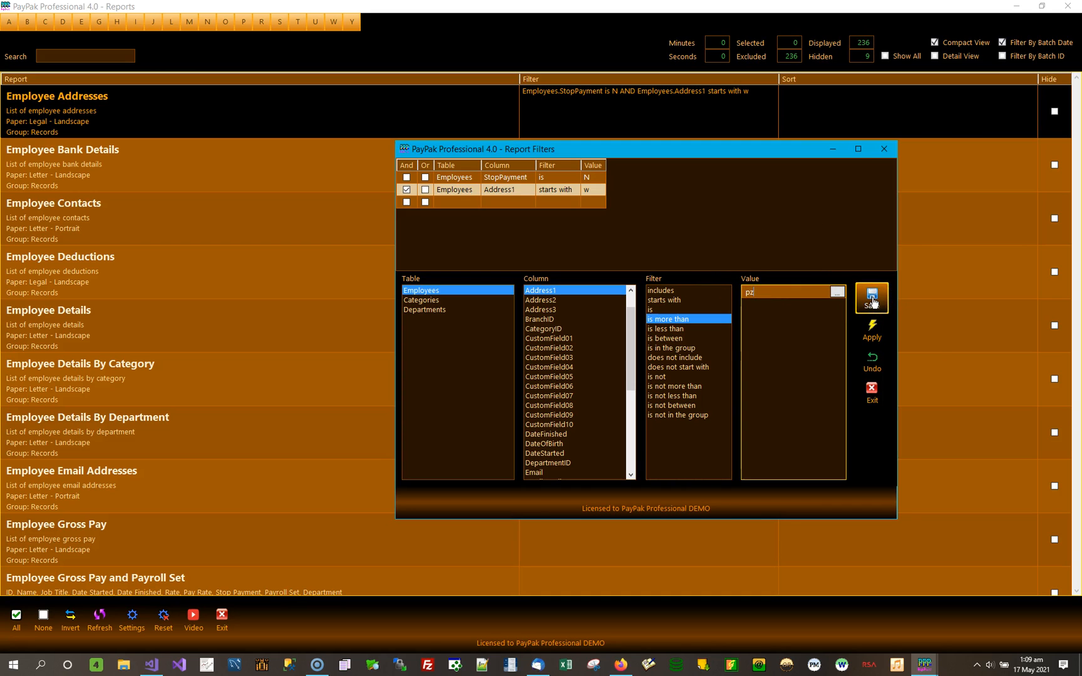
click(872, 300)
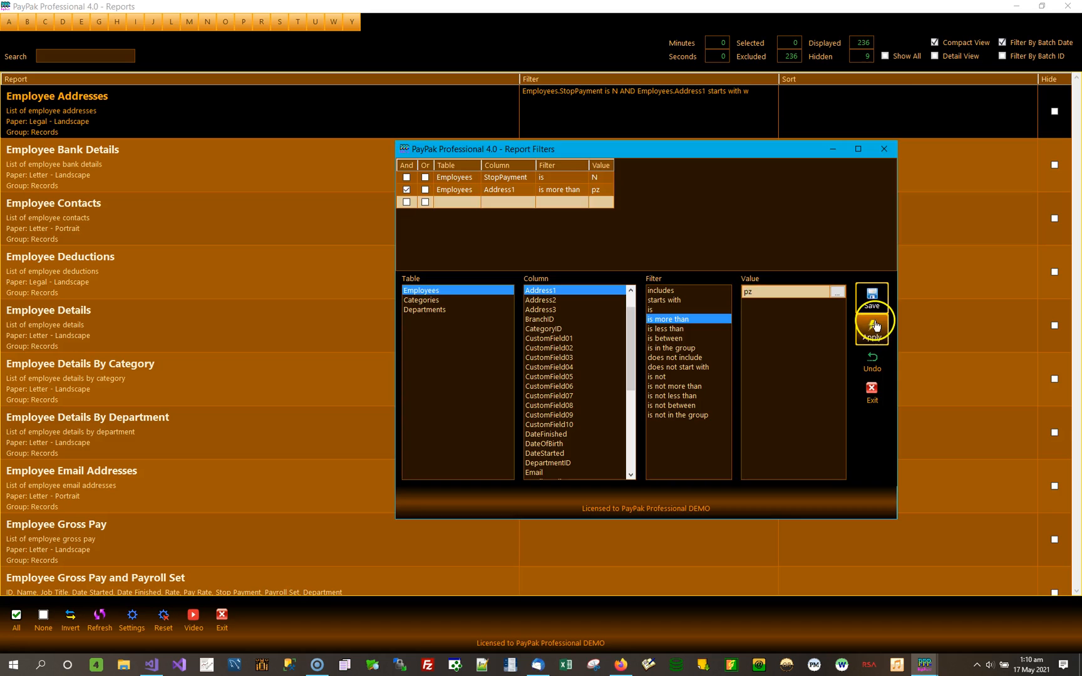
click(875, 325)
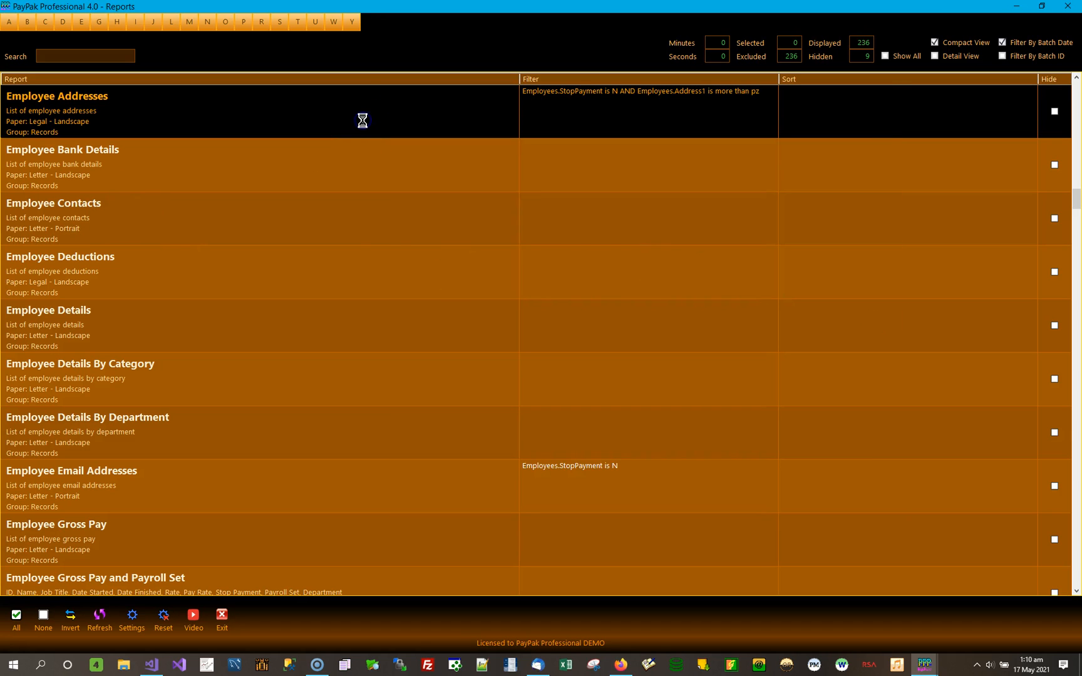
click(428, 360)
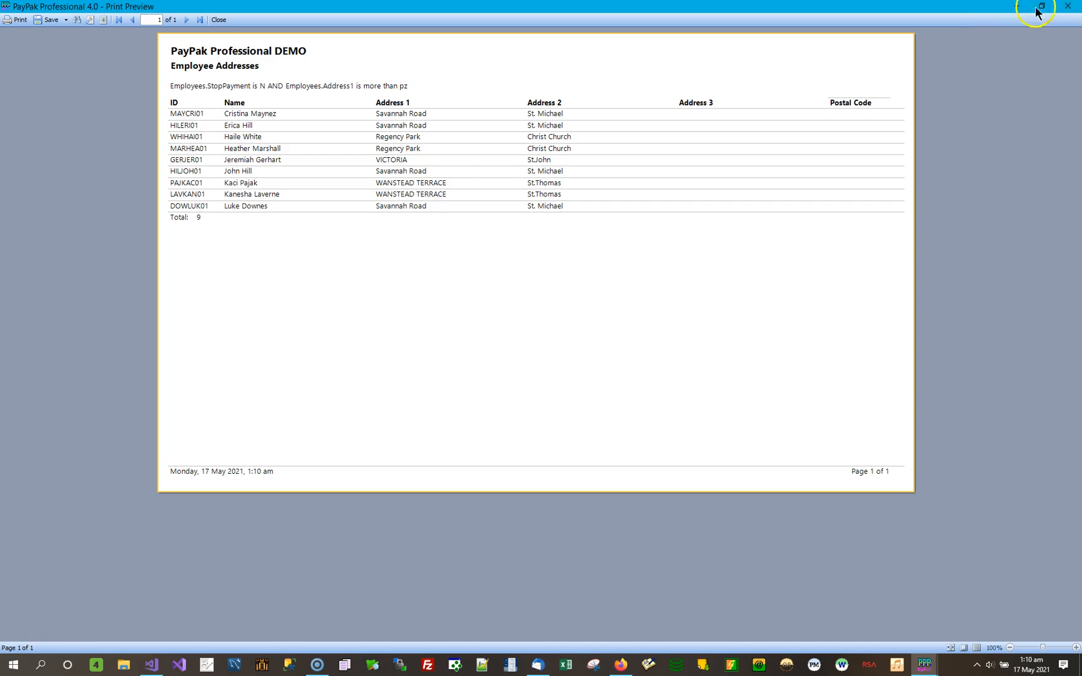
click(1067, 8)
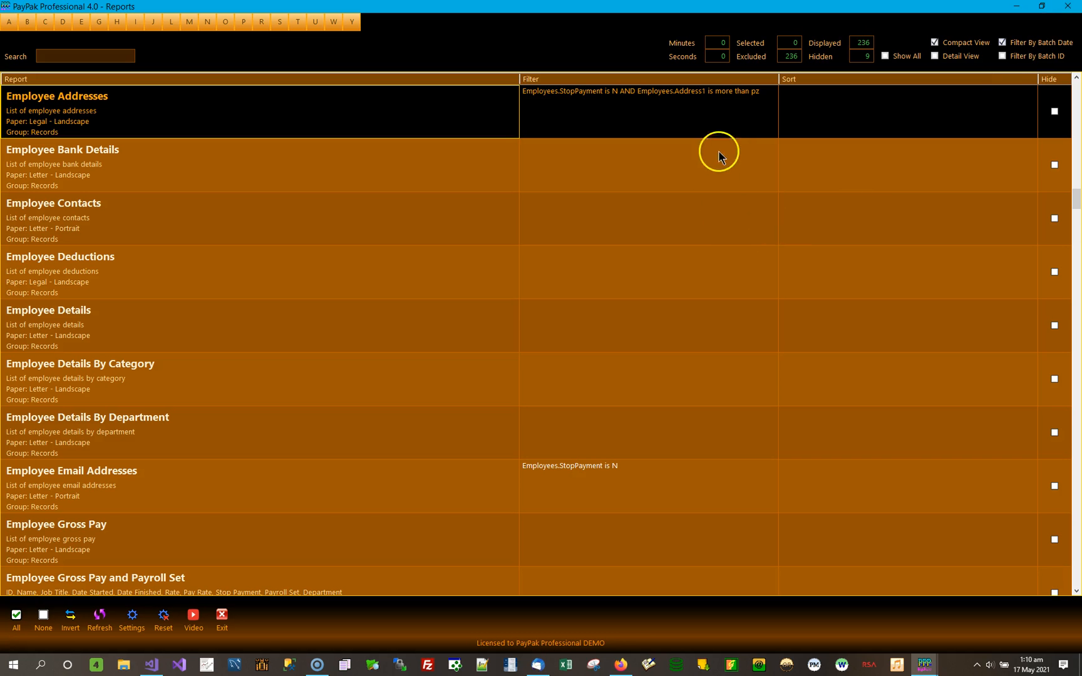
Change the Address1 condition to is less than, keeping "pz", save and apply it, and preview the Employee Addresses report.
click(730, 110)
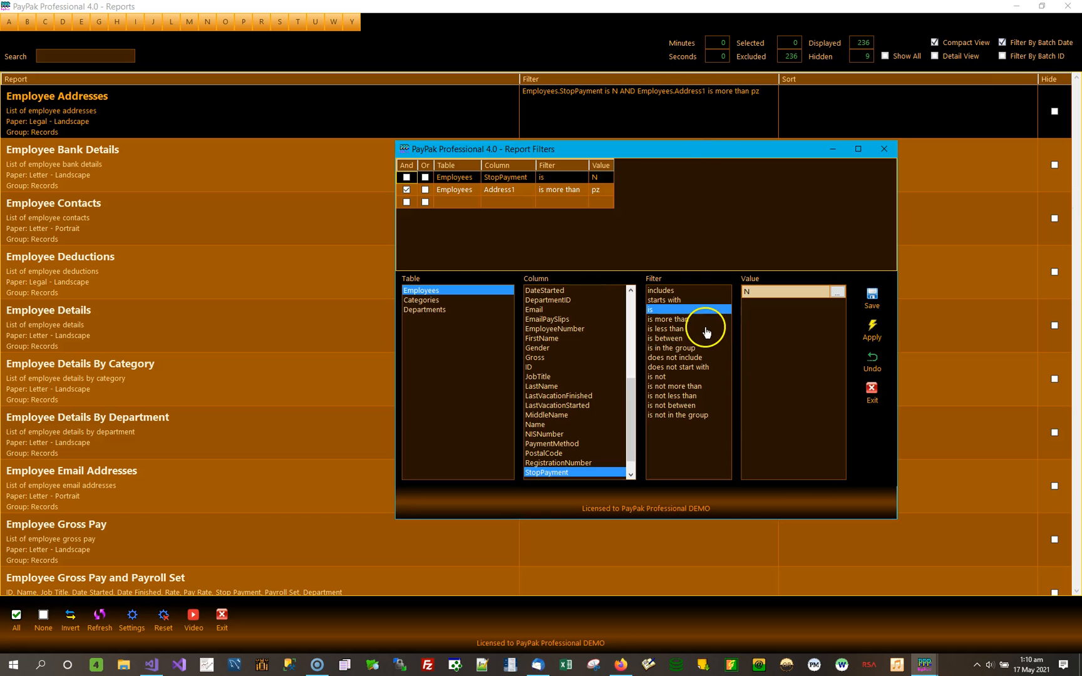
click(693, 322)
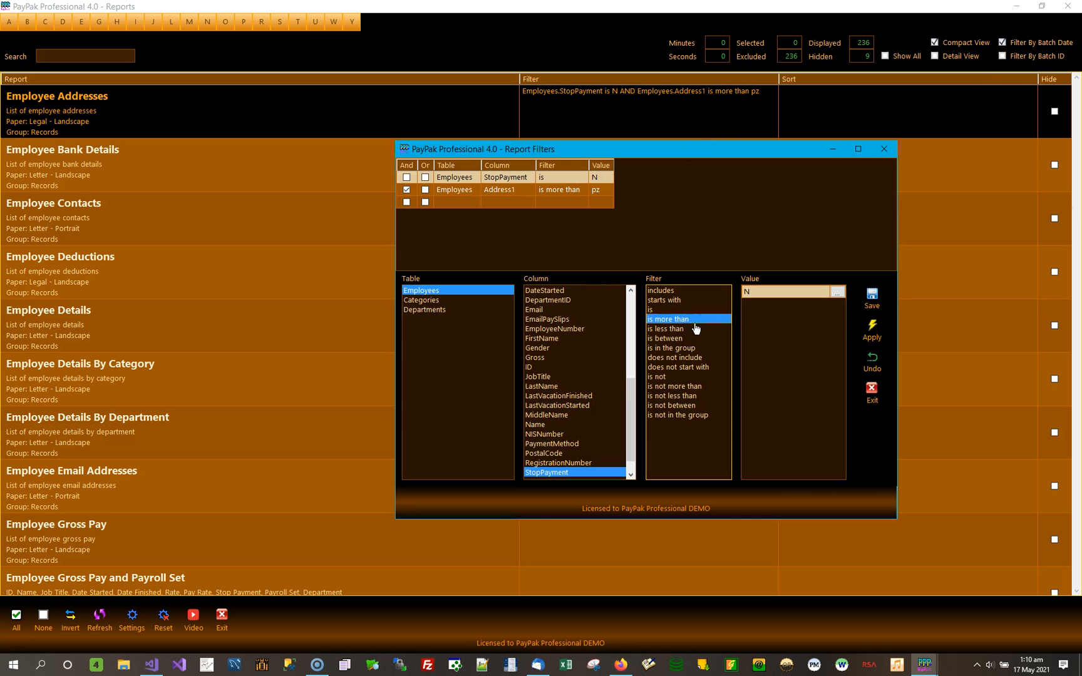
click(564, 190)
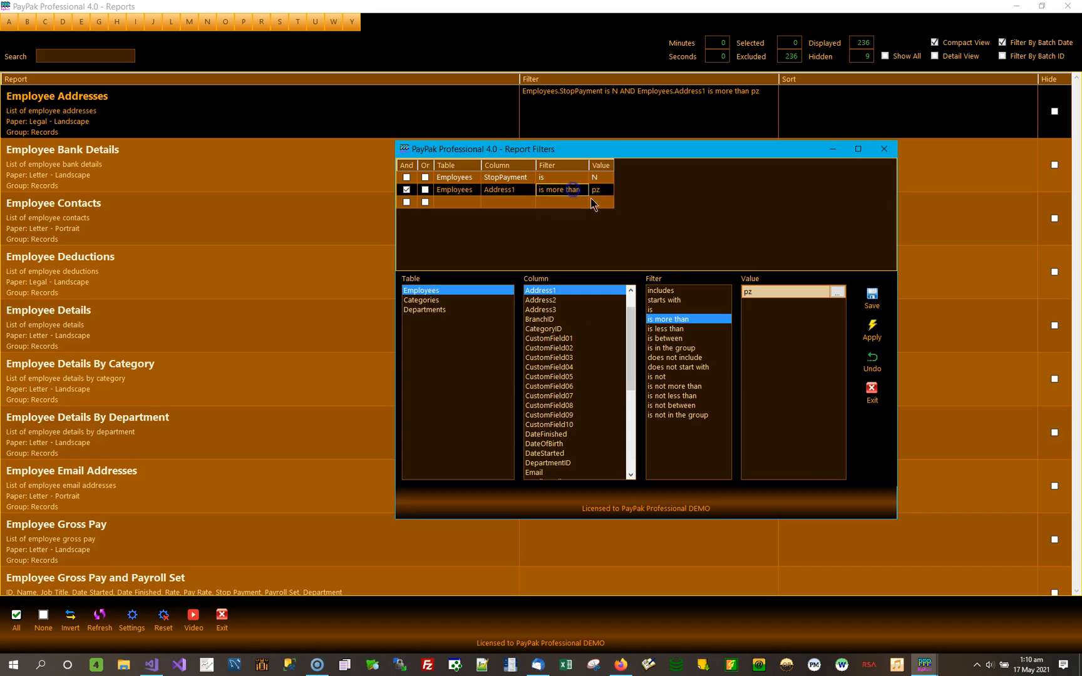
click(692, 329)
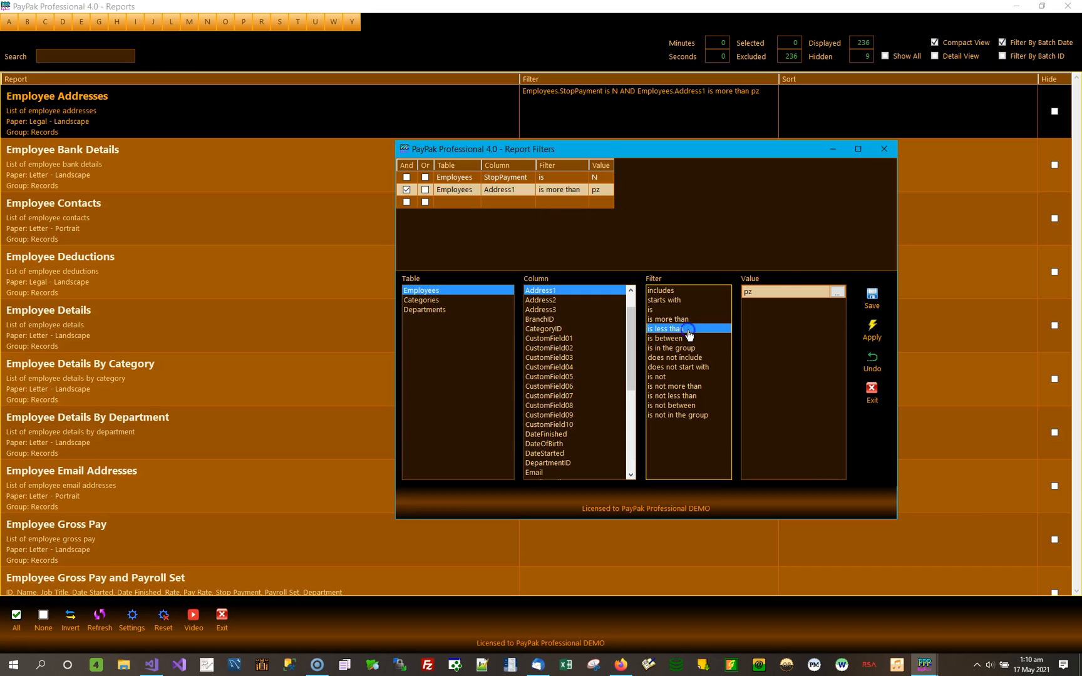
click(872, 298)
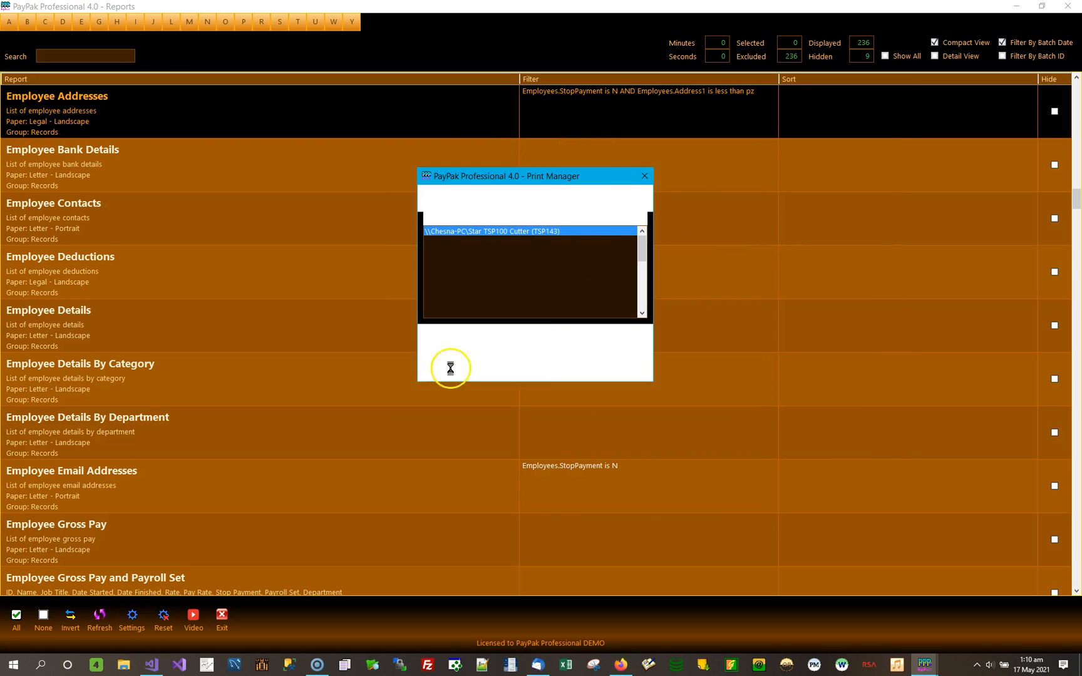
click(464, 354)
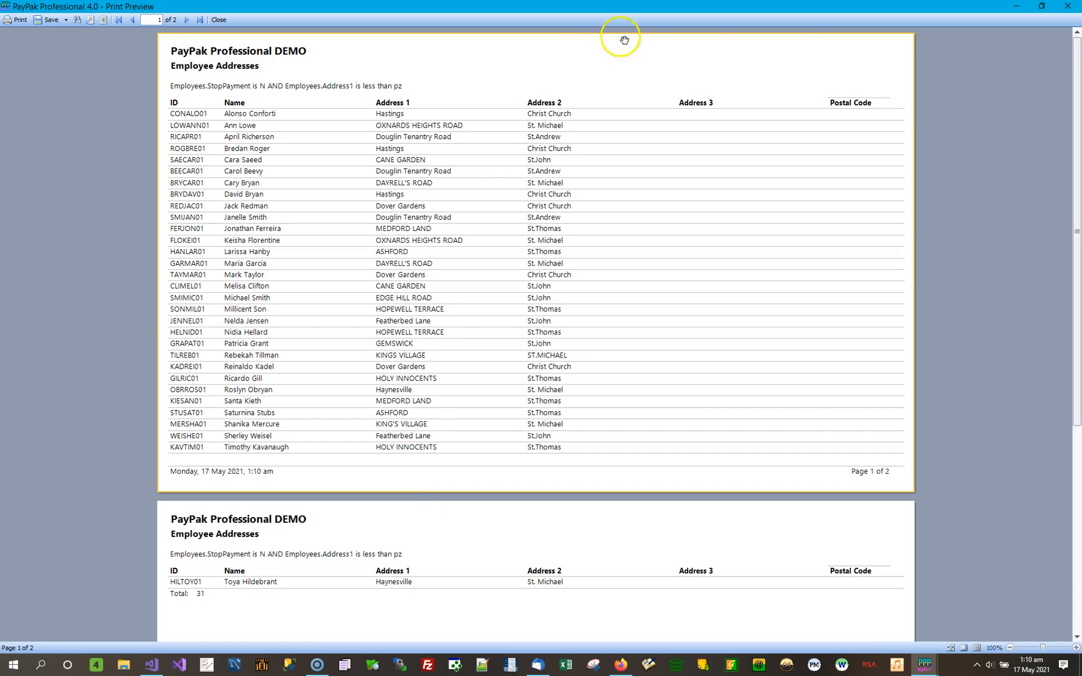
click(1068, 5)
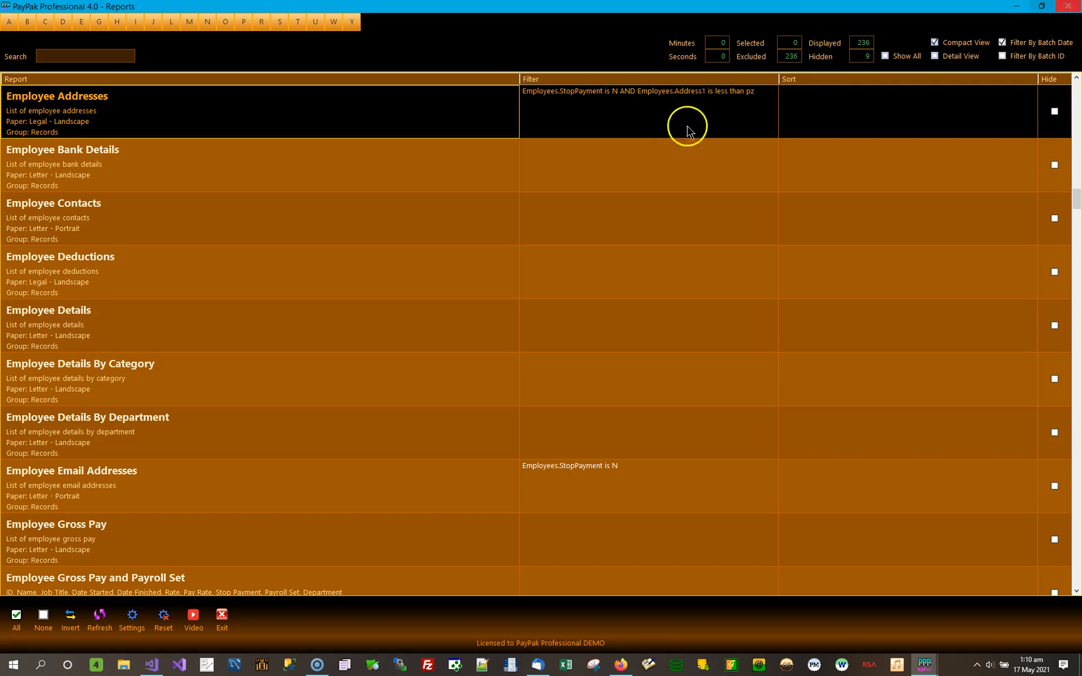
Change the Address1 condition of the Employee Addresses filter to is between EDGE HILL ROAD and KINGS VILLAGE, and save and apply it.
double_click(721, 115)
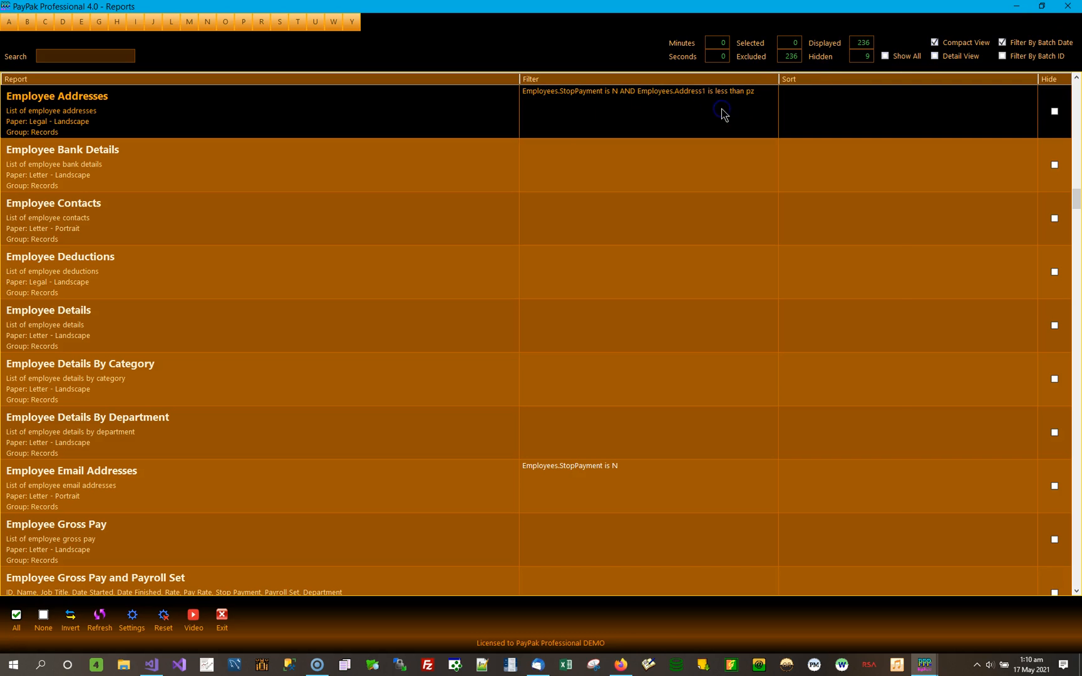
click(551, 189)
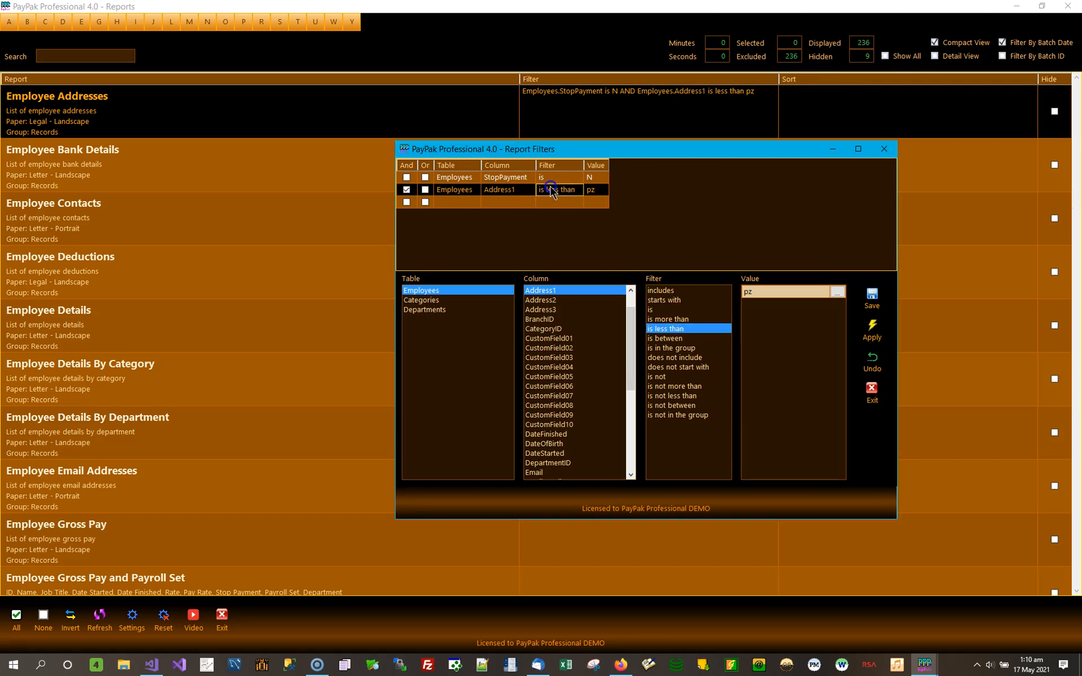
click(683, 339)
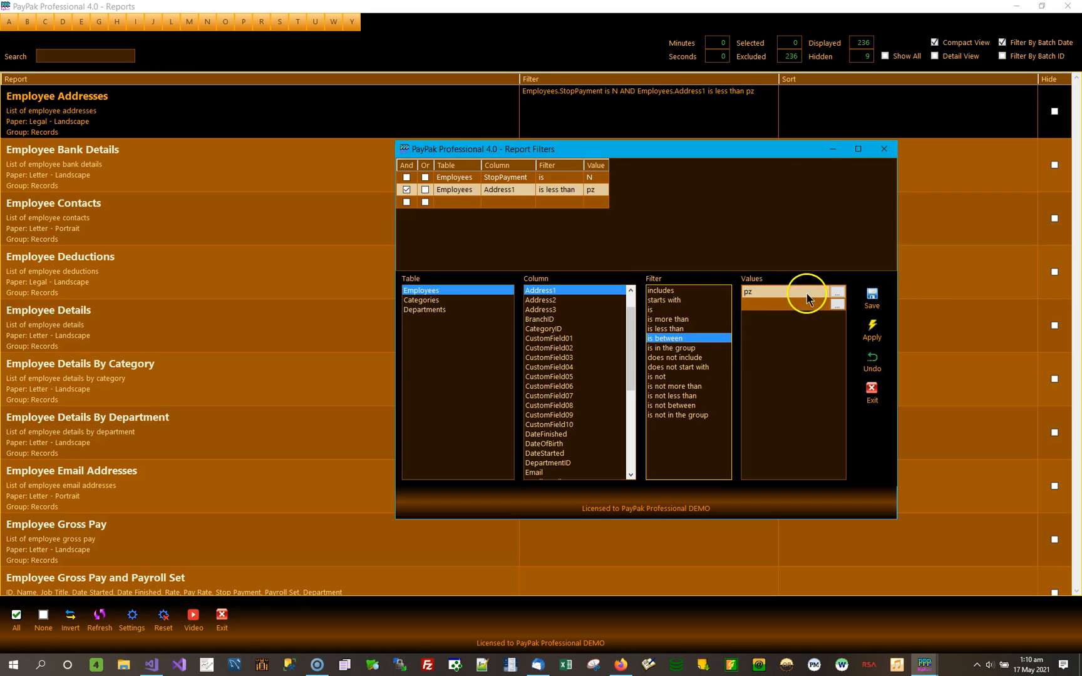
click(838, 301)
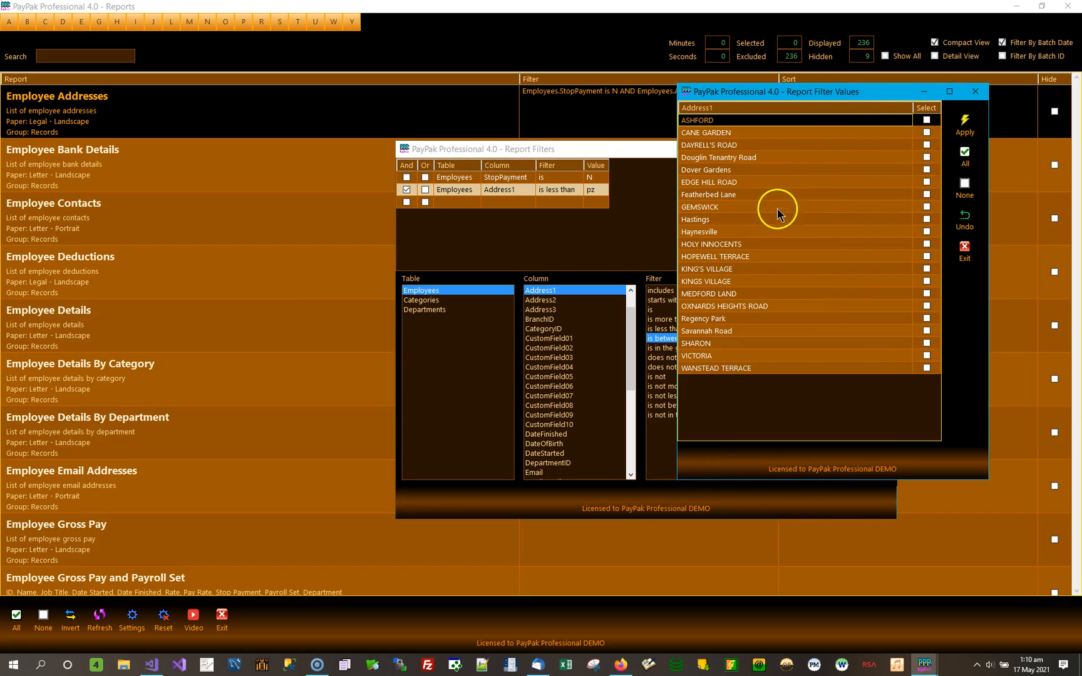
click(927, 182)
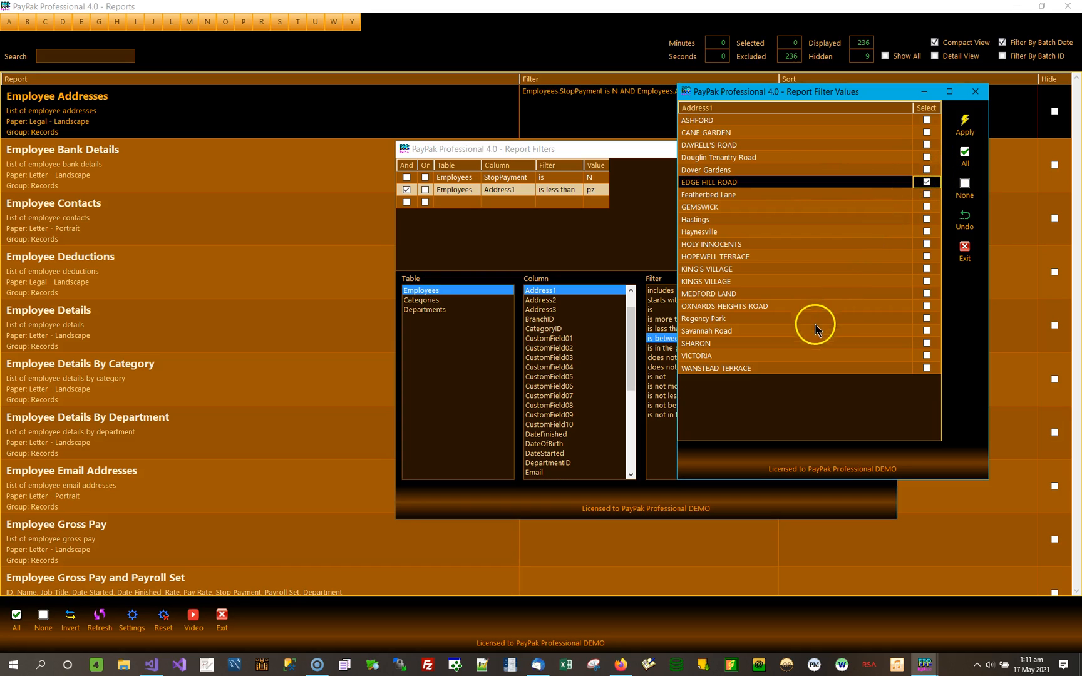
click(927, 283)
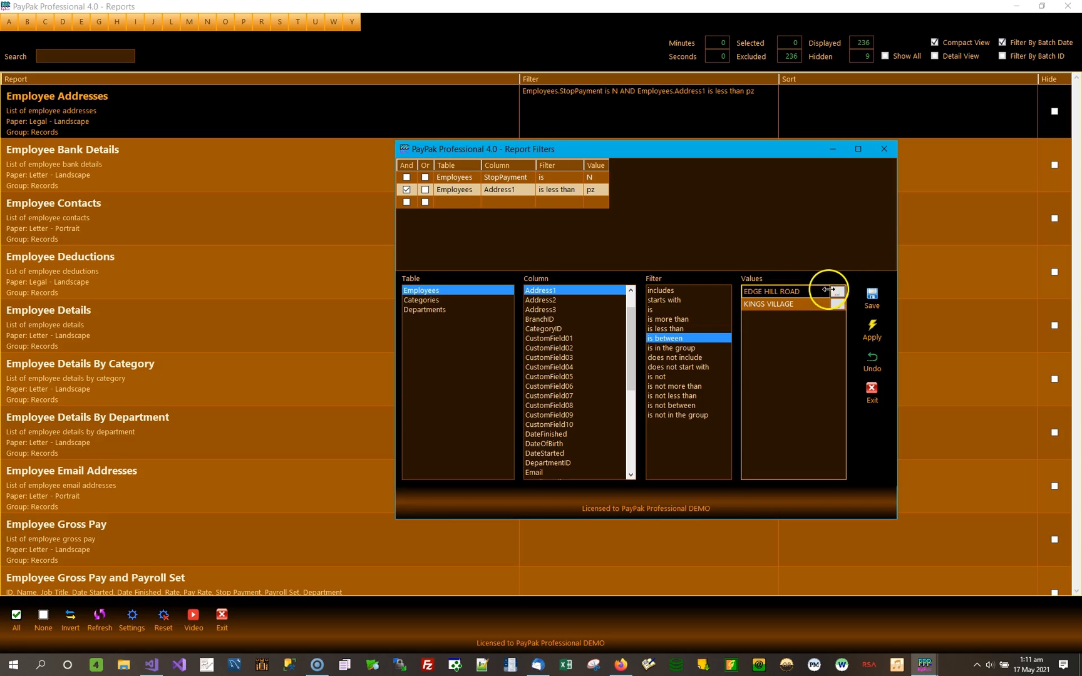
click(874, 306)
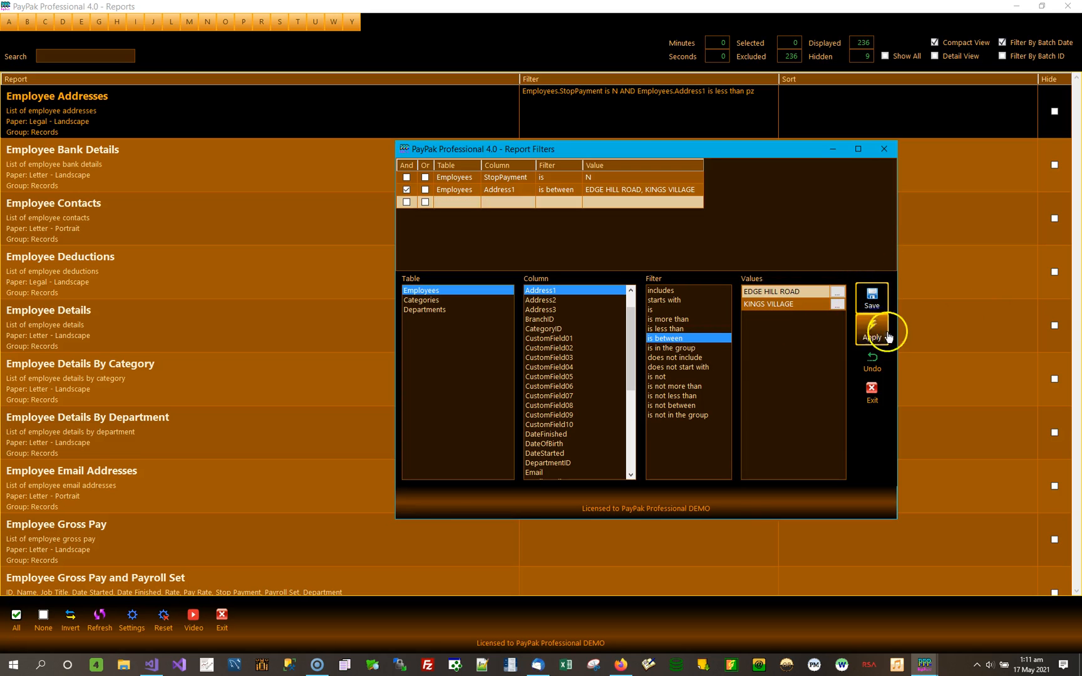
click(875, 332)
Preview Employee Addresses with the Address1 is between filter, check the listed addresses, and close the preview.
double_click(341, 126)
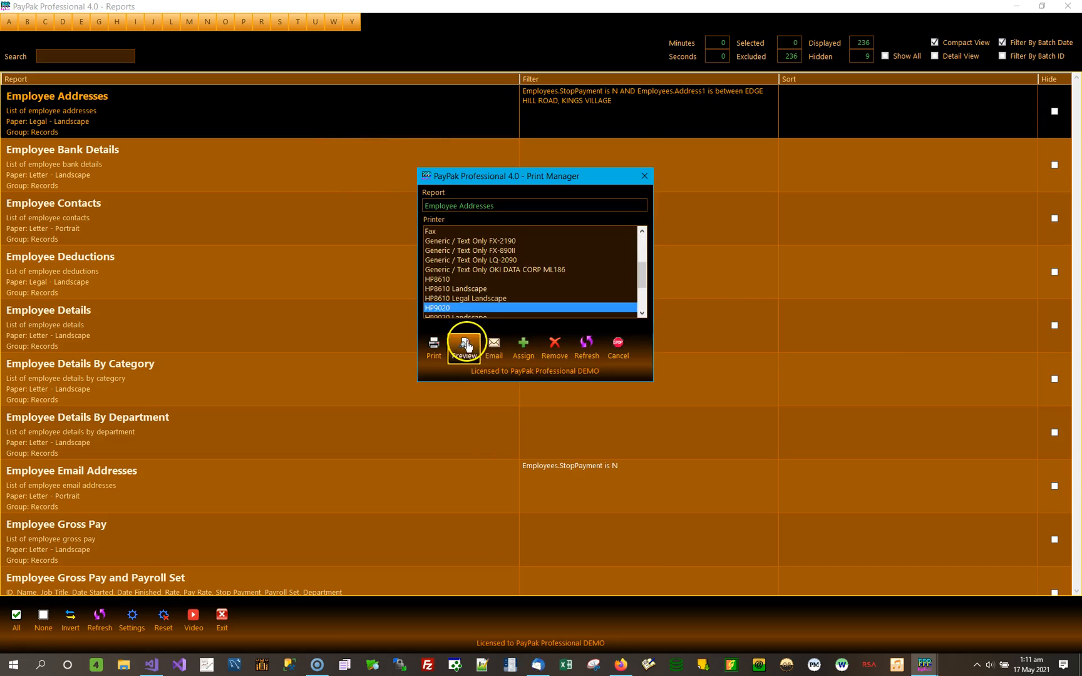
click(470, 346)
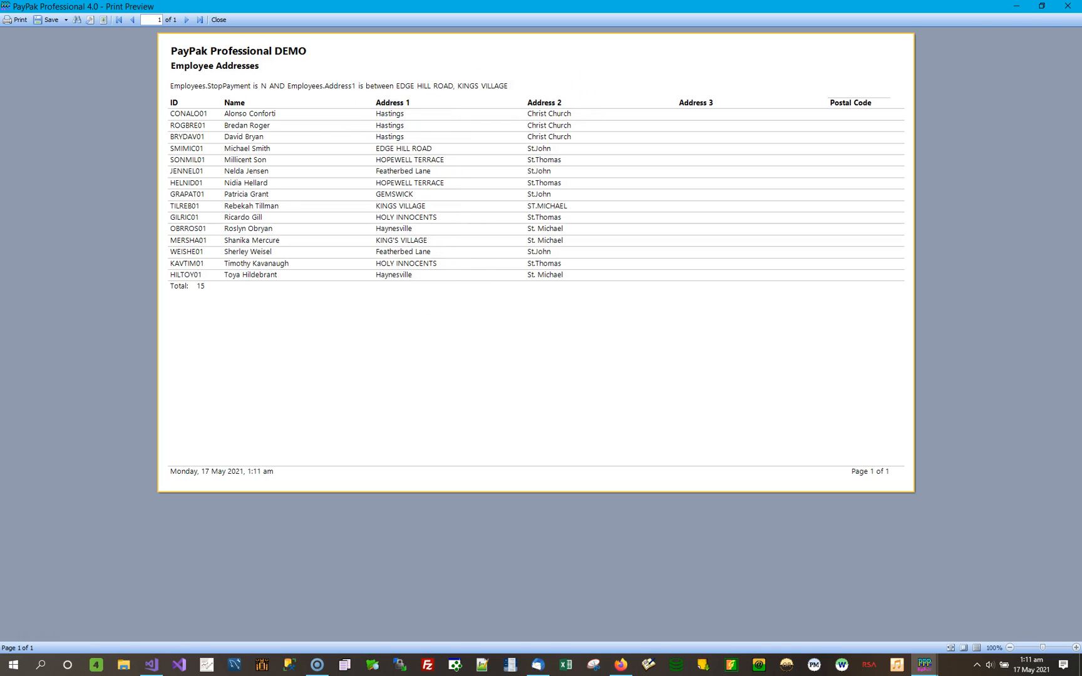
click(1068, 7)
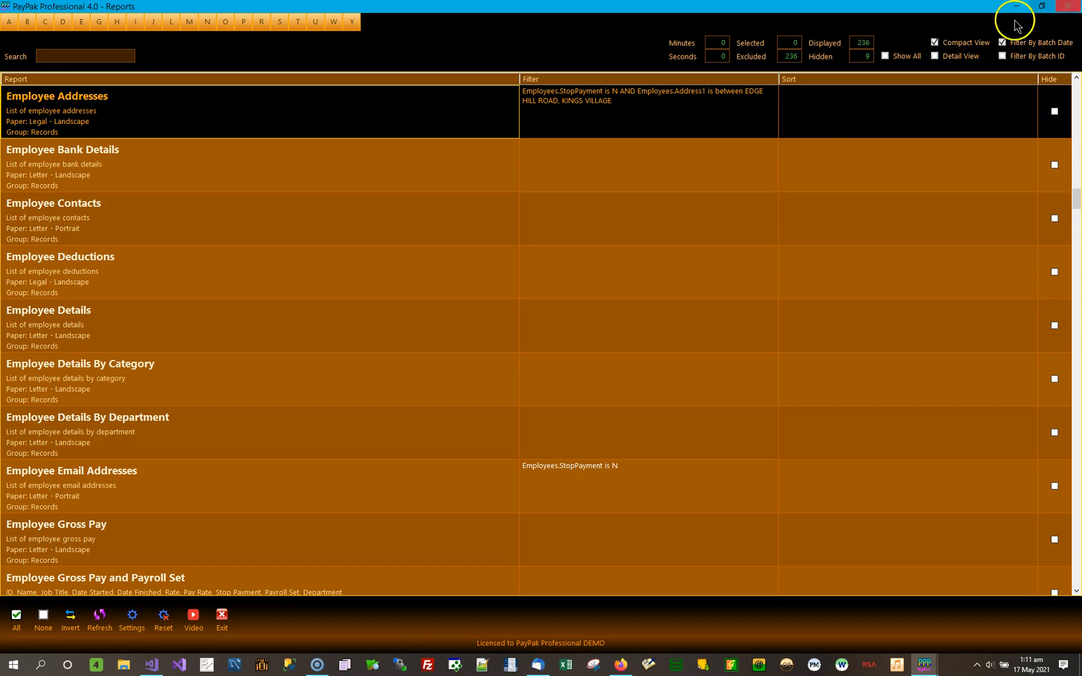
Open the Address1 condition of the Employee Addresses filter and go through the operators from includes to is not less than.
double_click(689, 113)
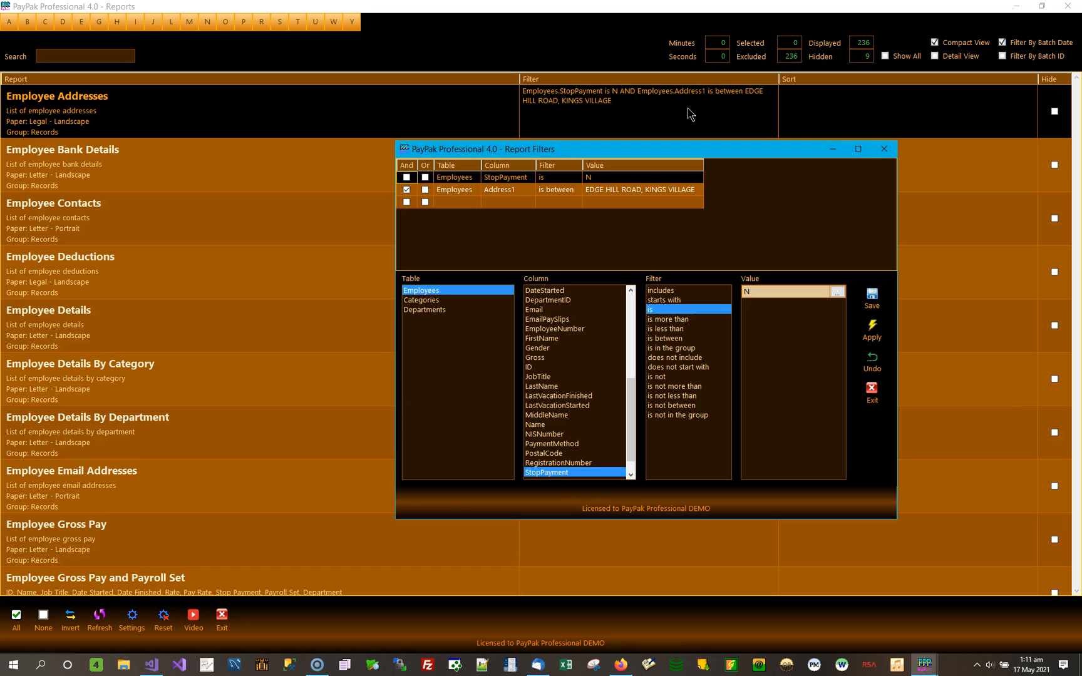
click(651, 191)
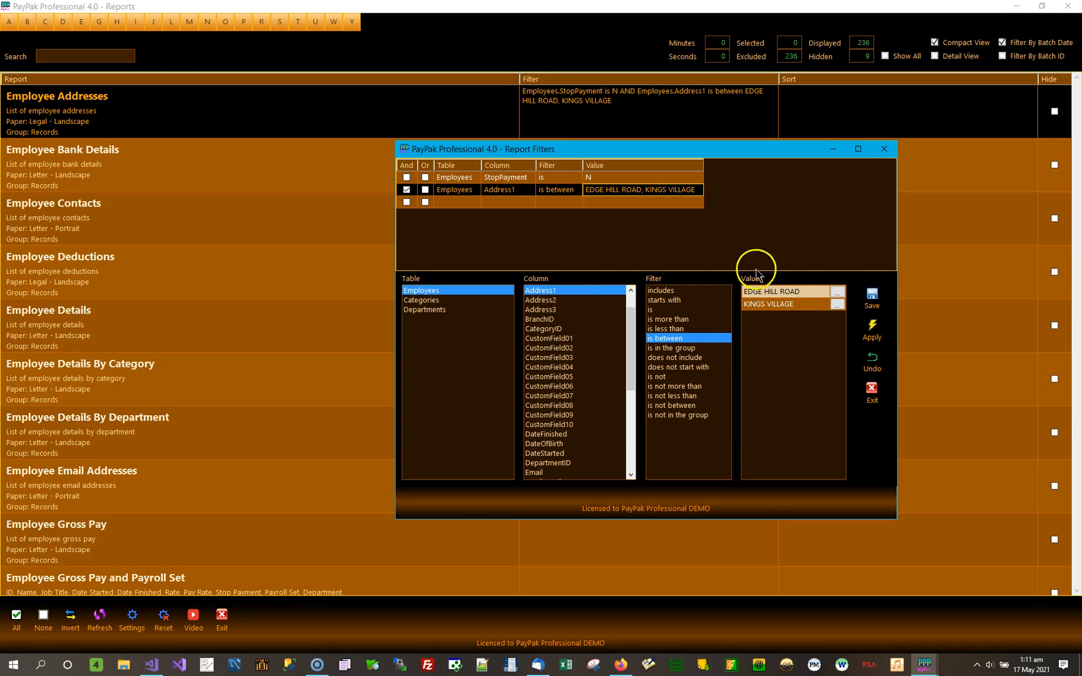
click(679, 292)
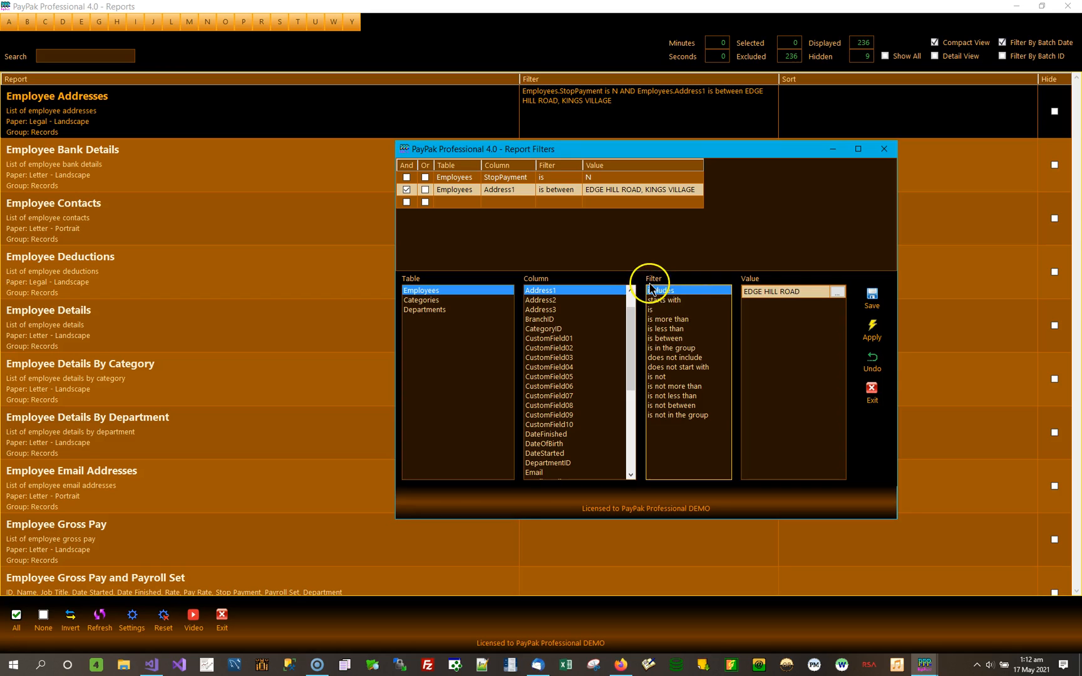
click(680, 301)
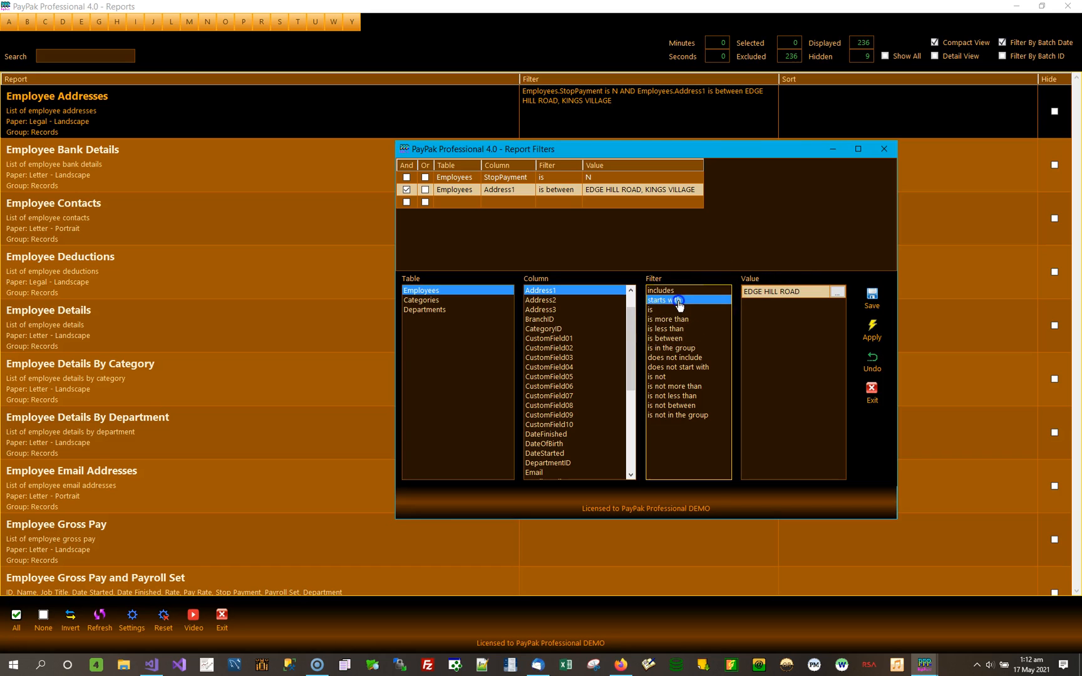
click(668, 311)
click(673, 320)
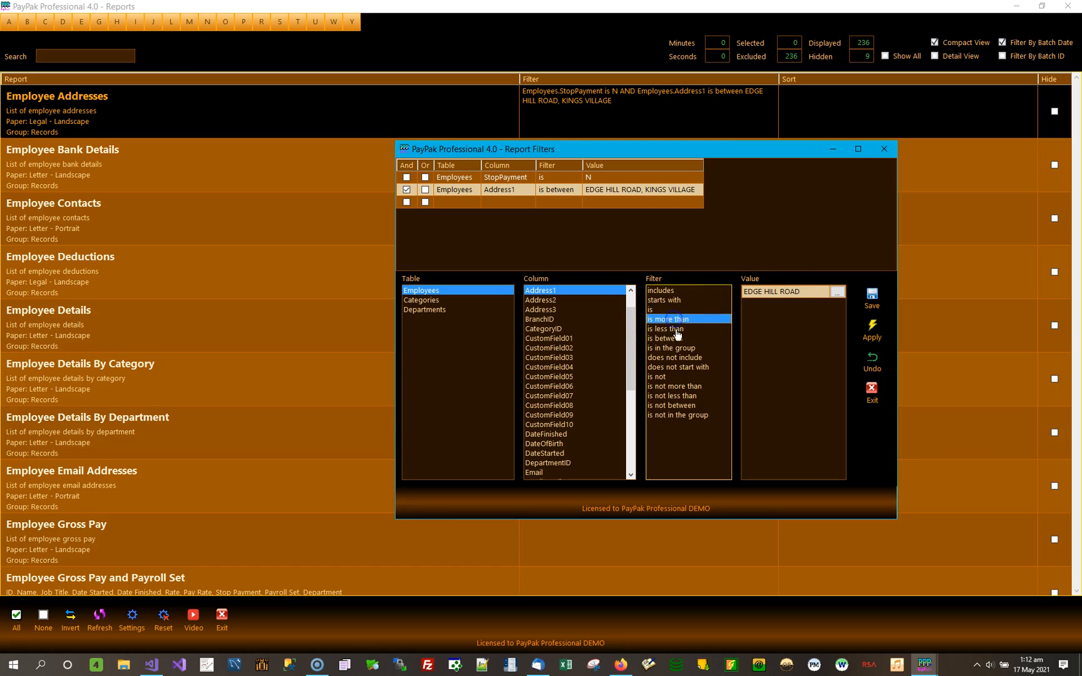
click(676, 329)
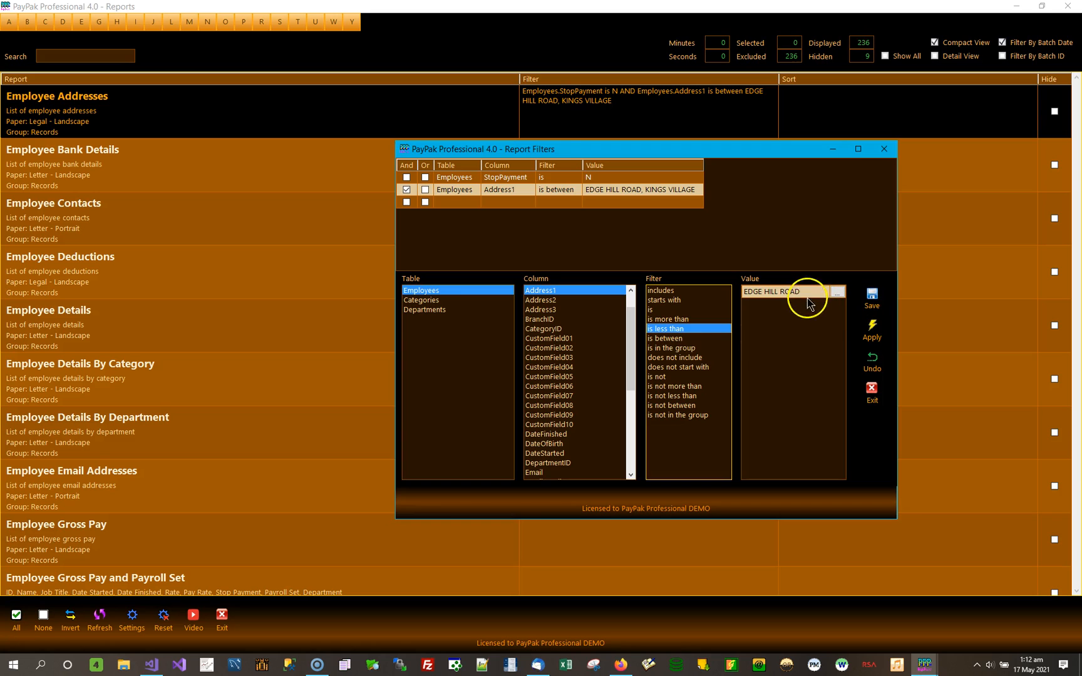
click(671, 342)
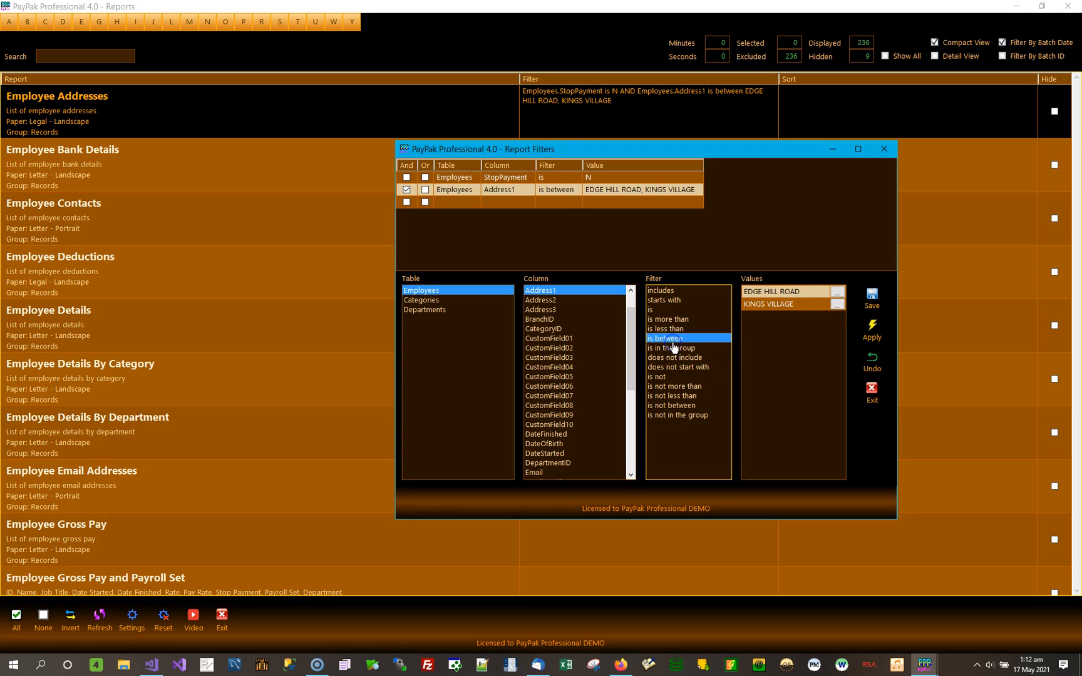
click(688, 349)
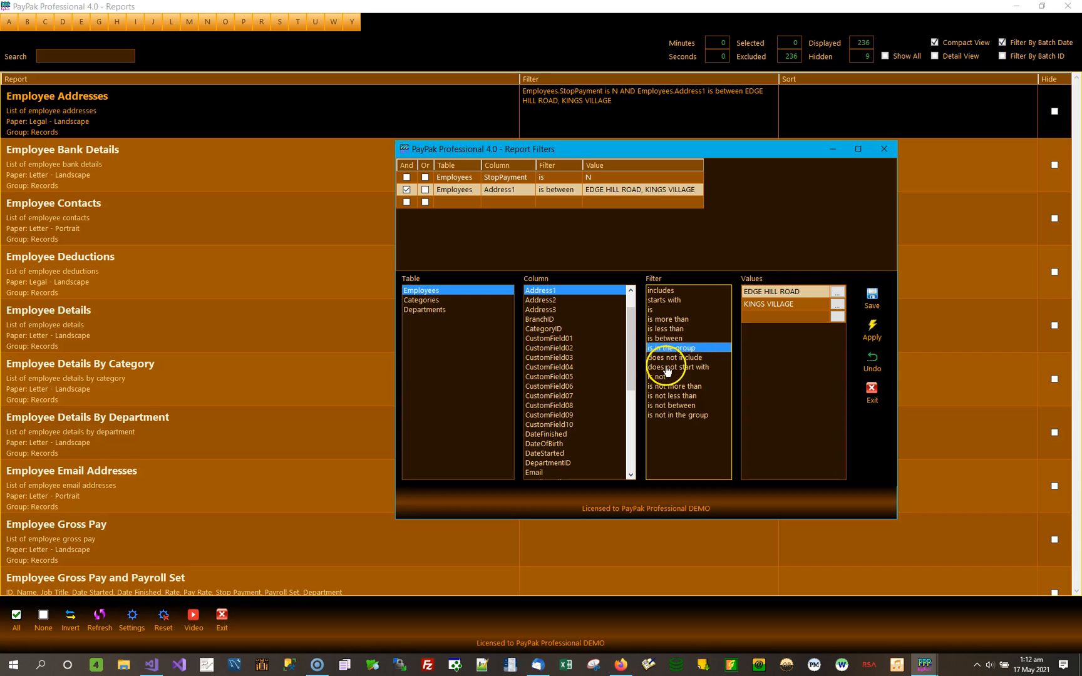
click(677, 360)
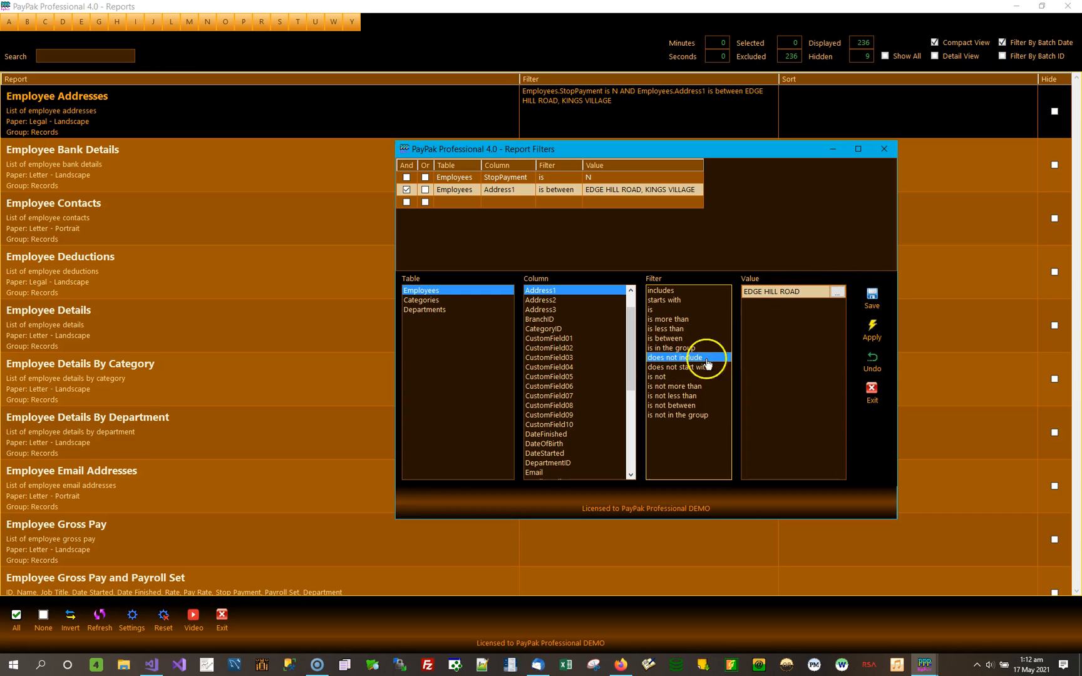
click(675, 368)
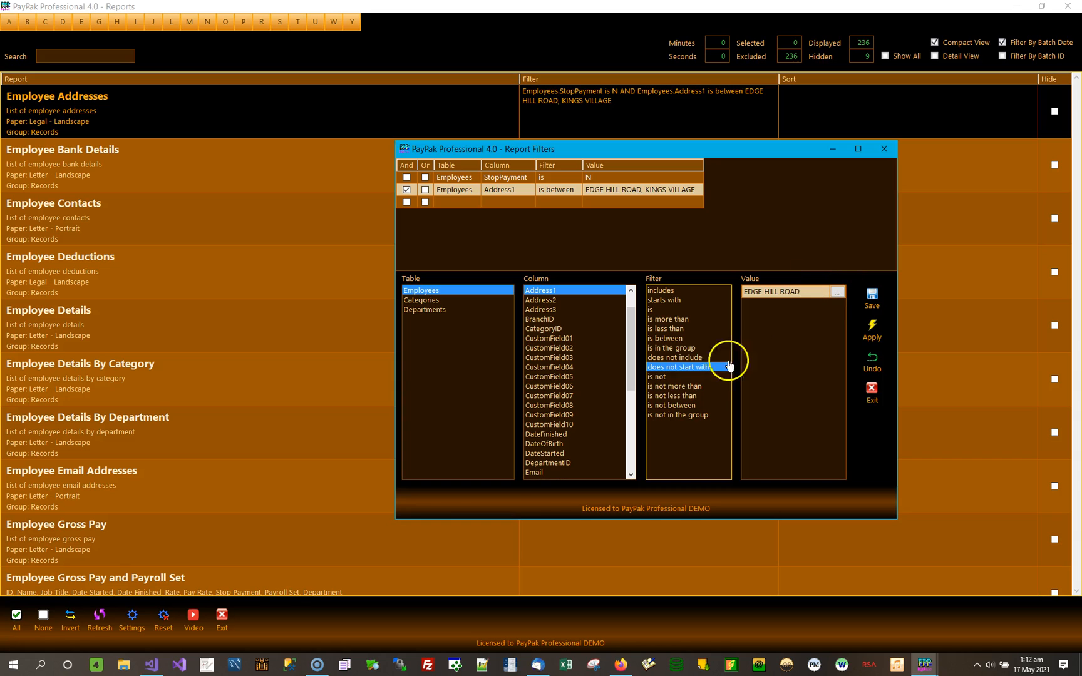
click(668, 377)
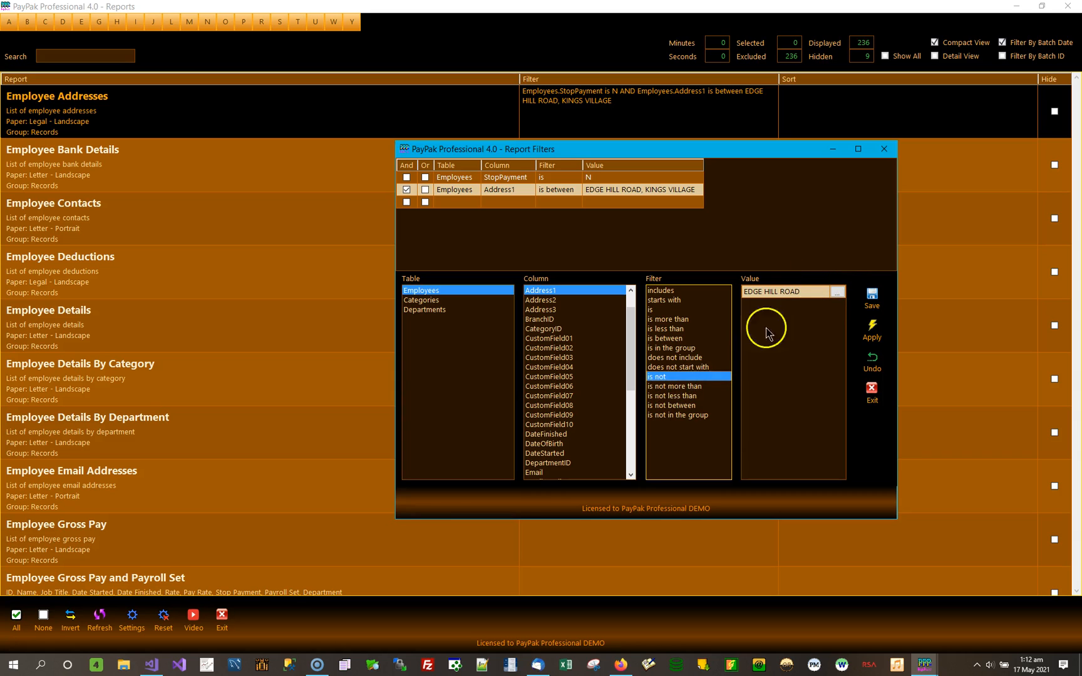
click(694, 388)
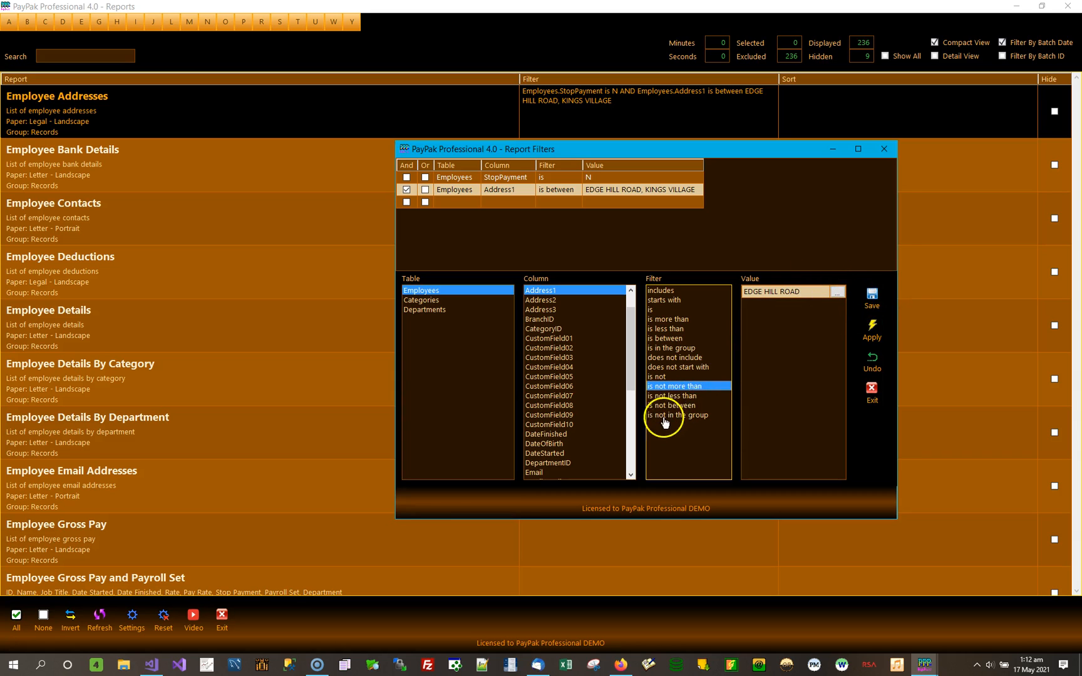
click(684, 396)
Change the Address1 condition to is not between EDGE HILL ROAD and KINGS VILLAGE, and save and apply the filter.
click(689, 407)
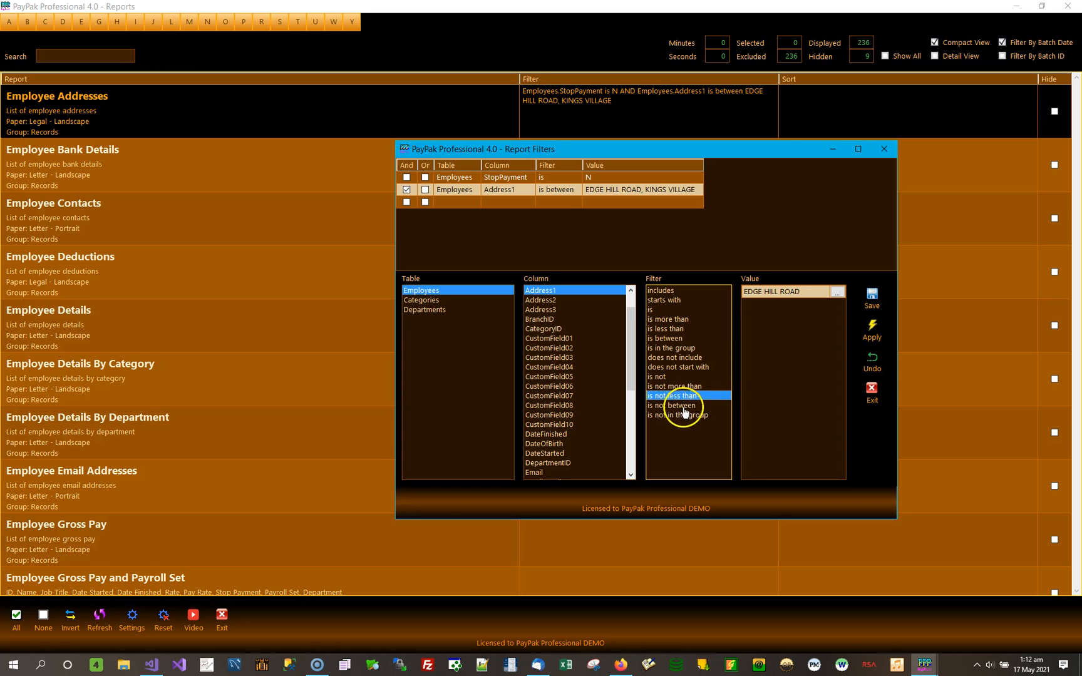
click(878, 297)
click(875, 311)
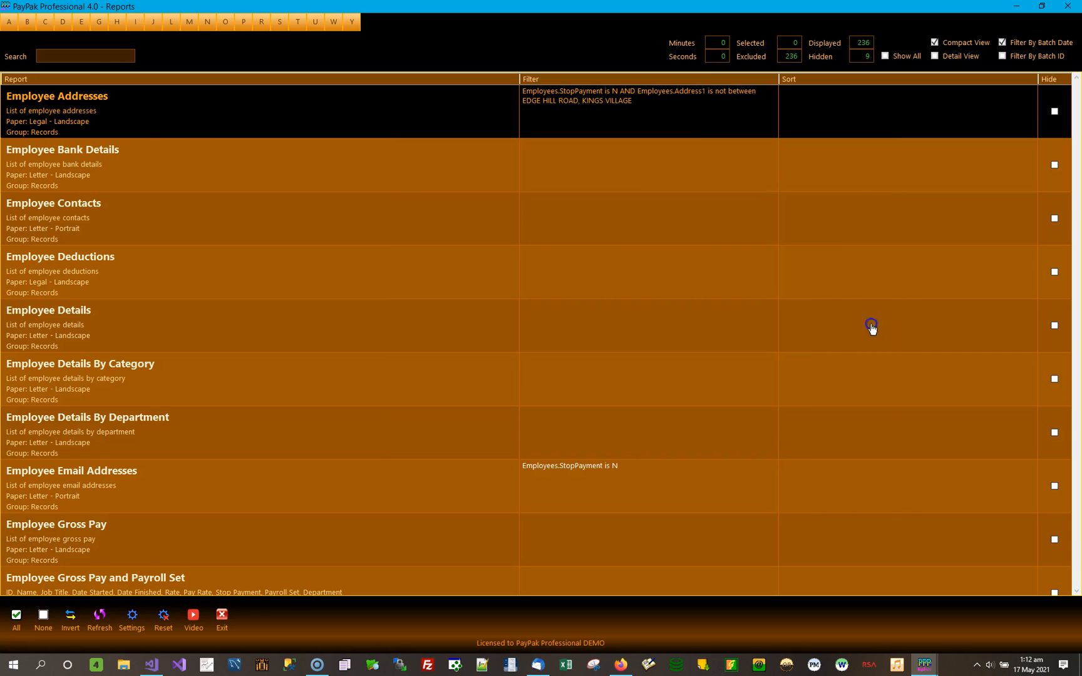
Preview the Employee Addresses report with the is not between filter, check the listed addresses, and close the preview.
double_click(192, 119)
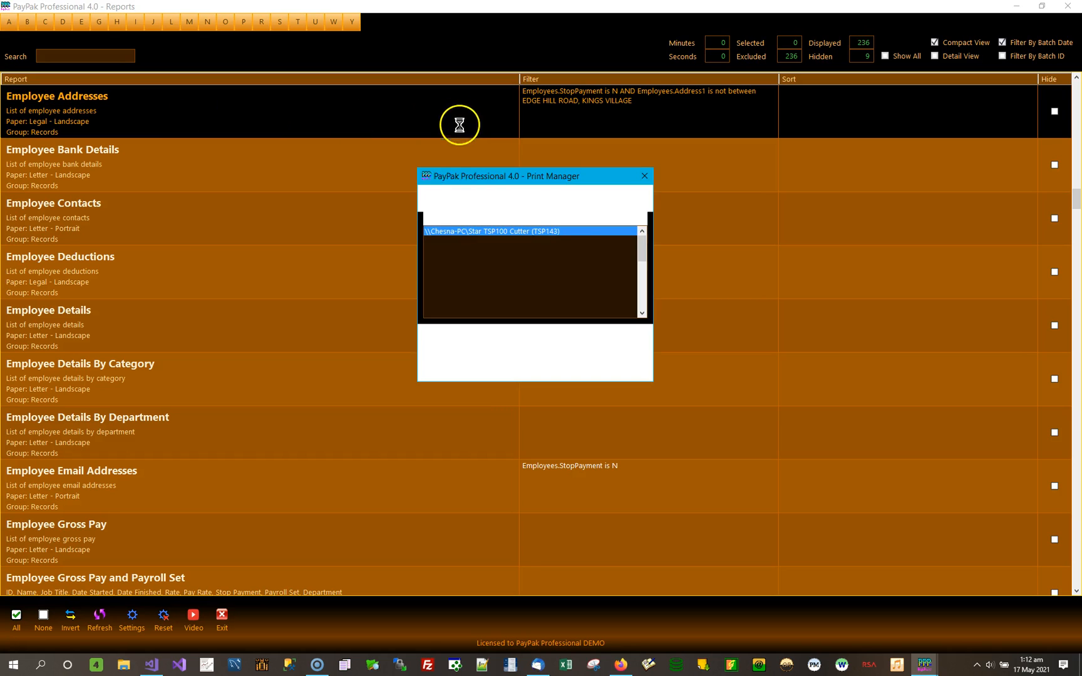
click(455, 349)
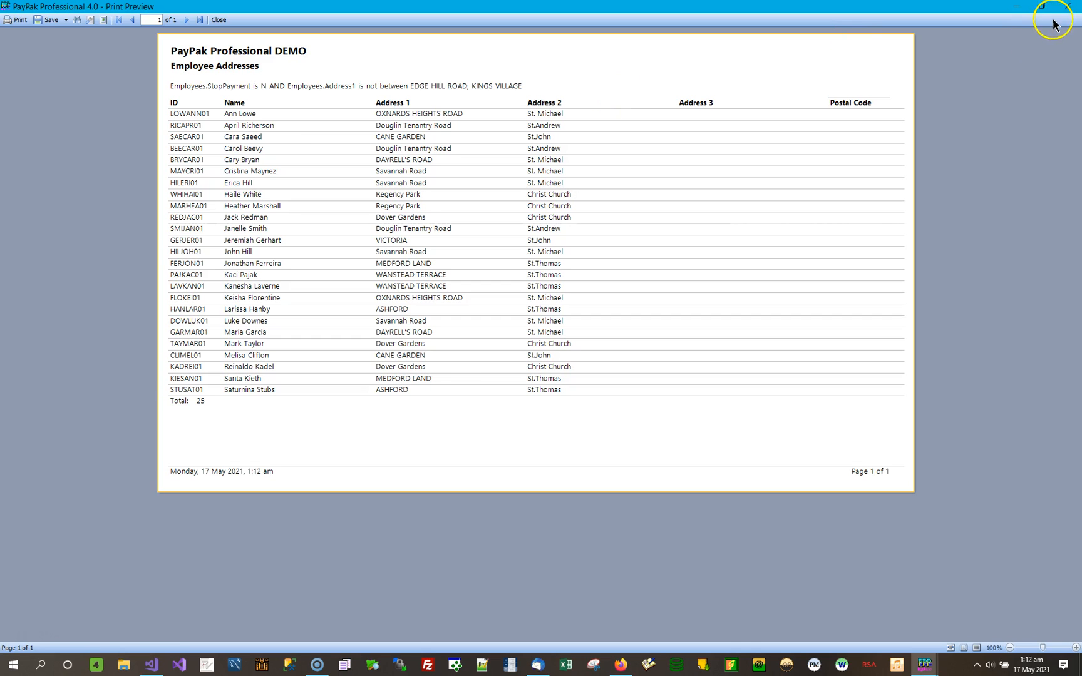
click(1069, 8)
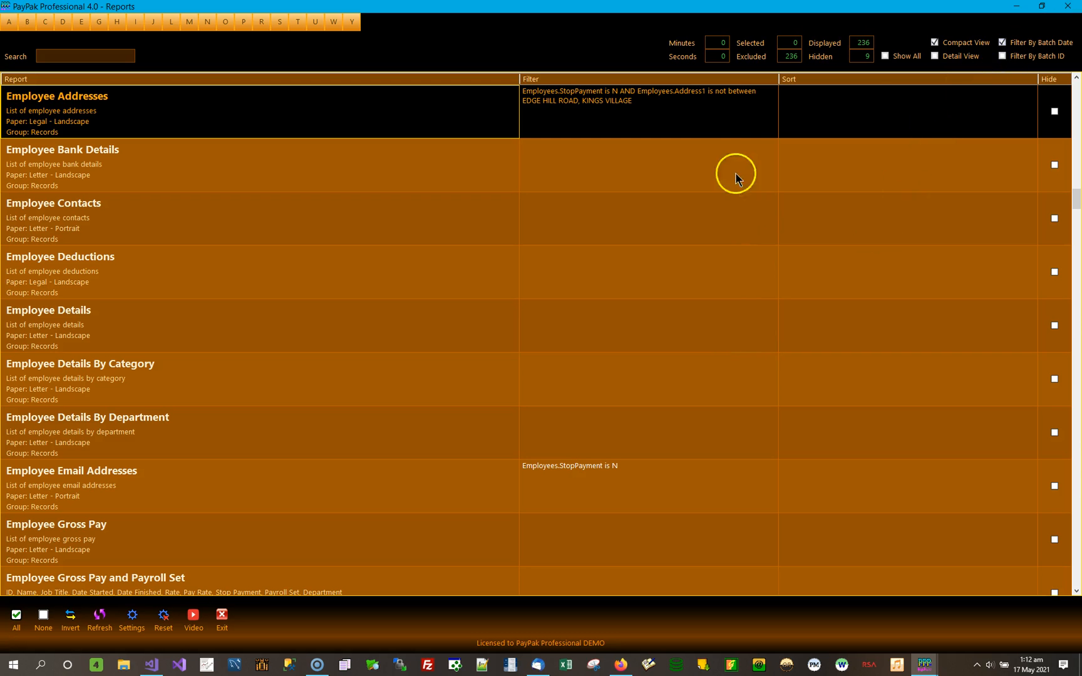
Sort the Employee Addresses report by the Employees Address1 column in ascending order and apply the sort.
double_click(856, 113)
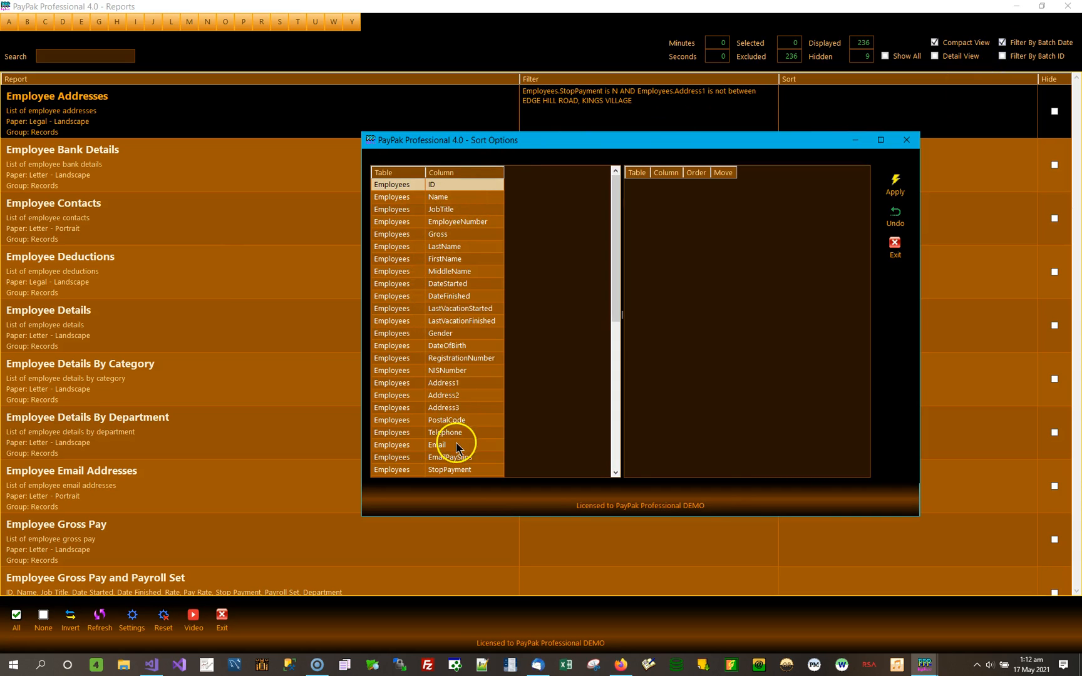
double_click(454, 383)
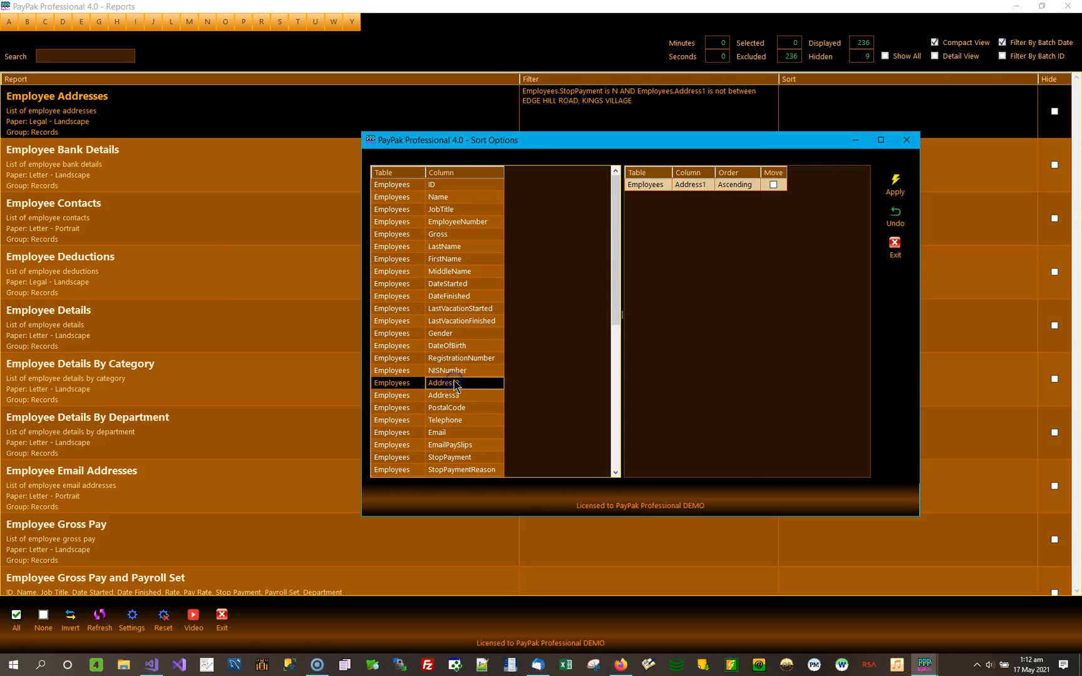
click(904, 189)
Preview the Employee Addresses report with the Address1 sort, check the order of the addresses, and close the preview.
double_click(152, 114)
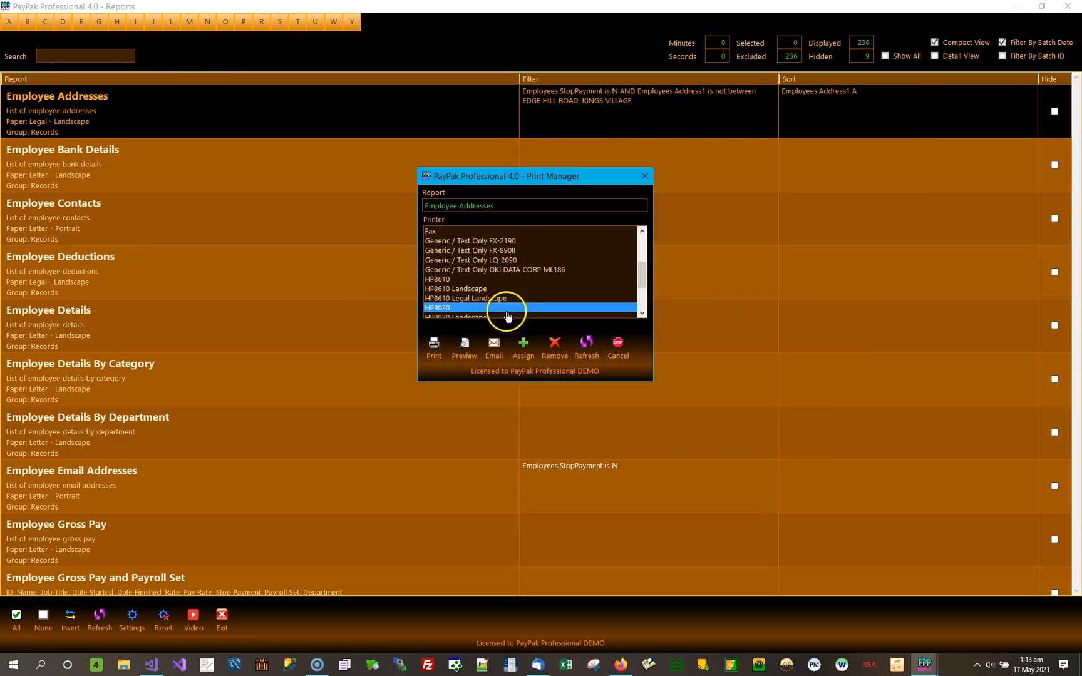
click(461, 345)
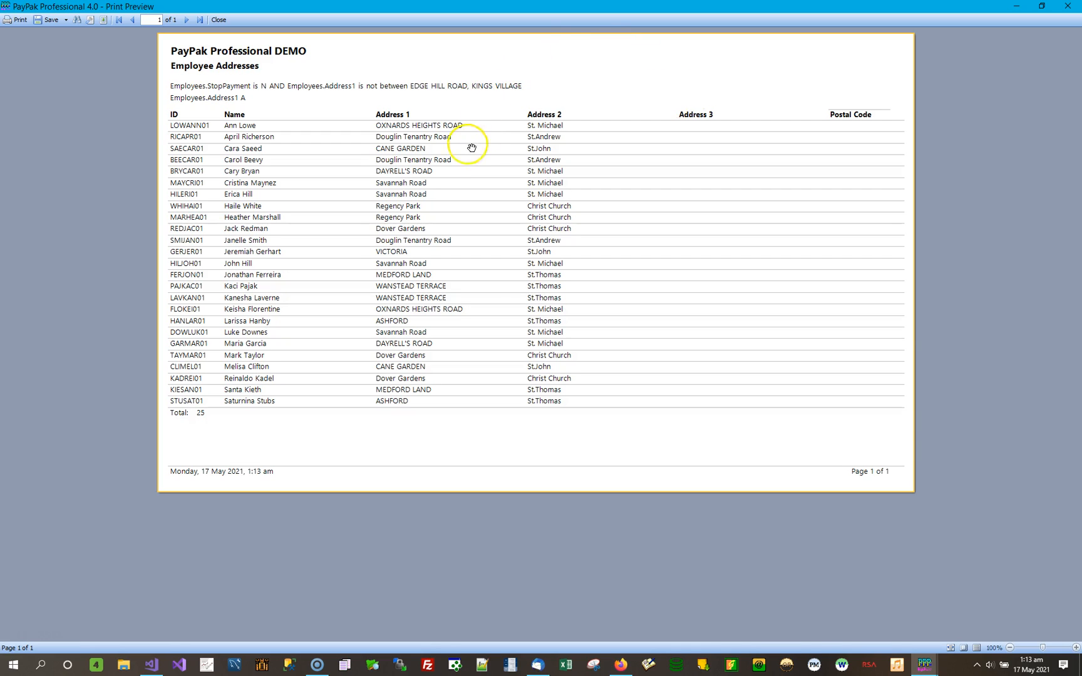
click(1068, 7)
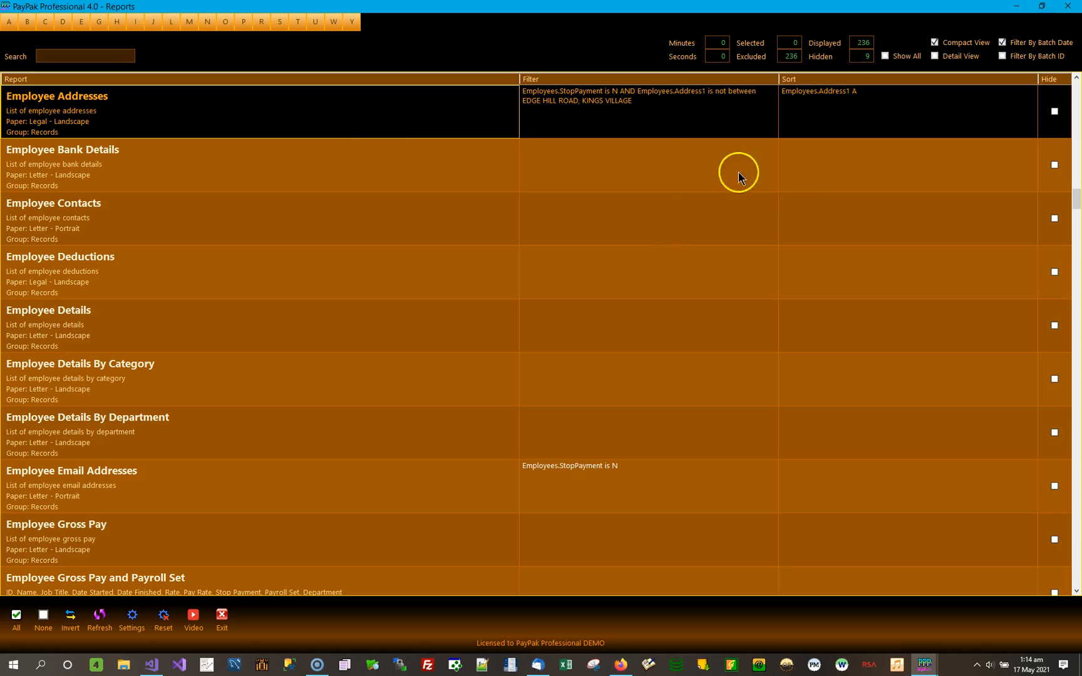
Reopen the Employee Addresses report filter and select its Address1 condition line.
click(685, 135)
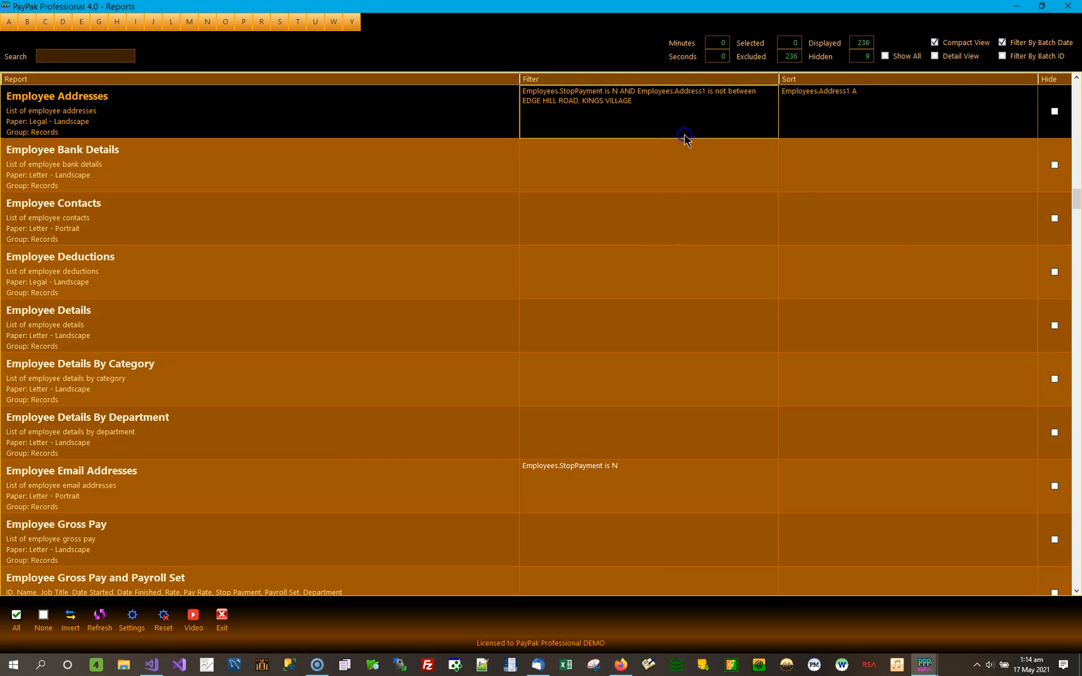
click(685, 136)
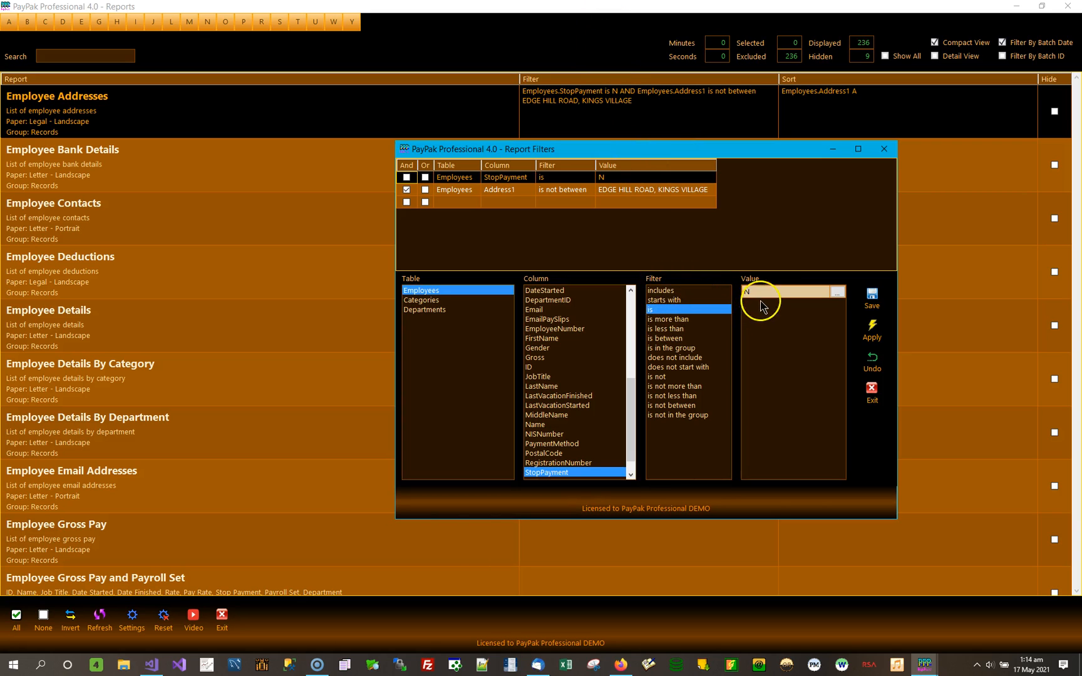
click(700, 291)
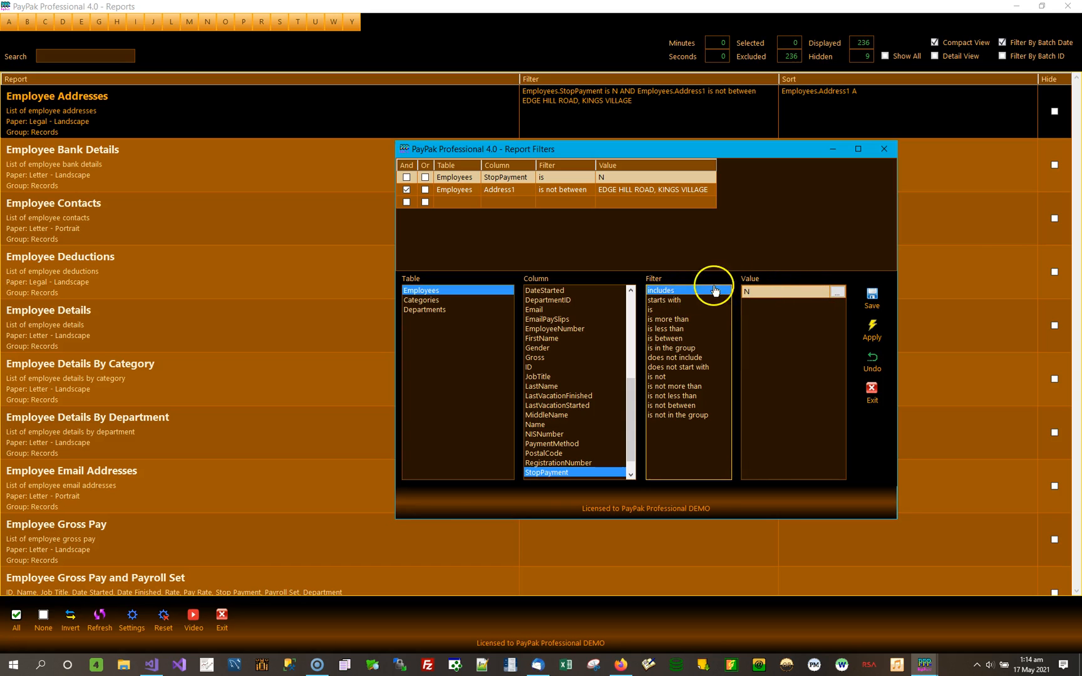
click(438, 310)
click(514, 190)
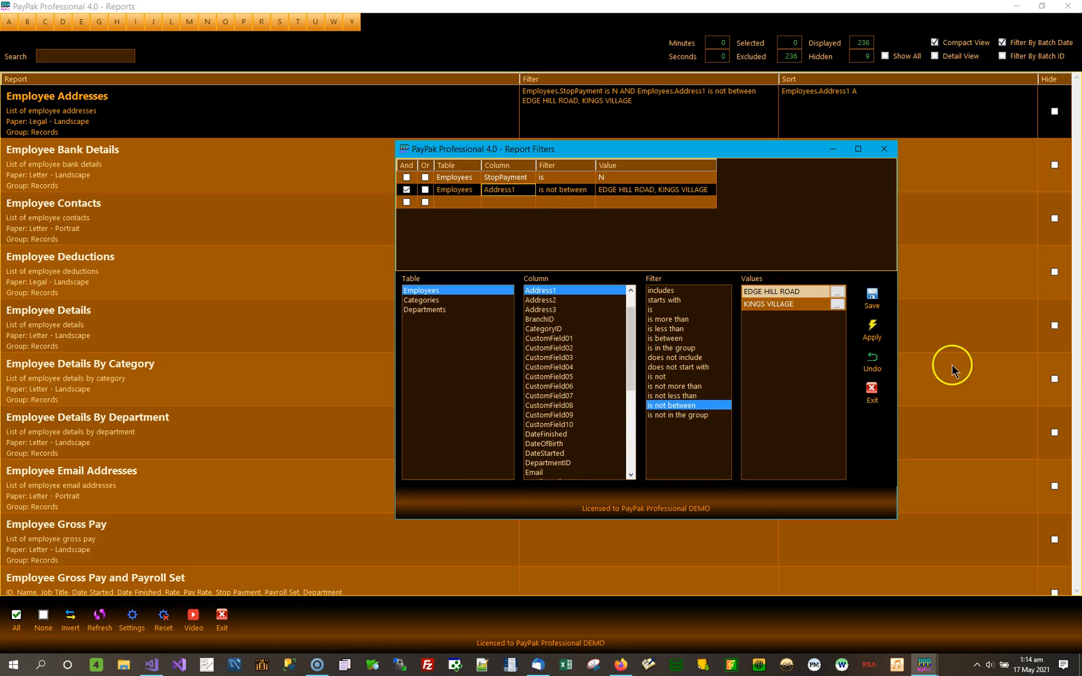
Try to choose HOPEWELL TERRACE together with EDGE HILL ROAD as values for an Address1 includes condition, and leave the value list.
click(837, 292)
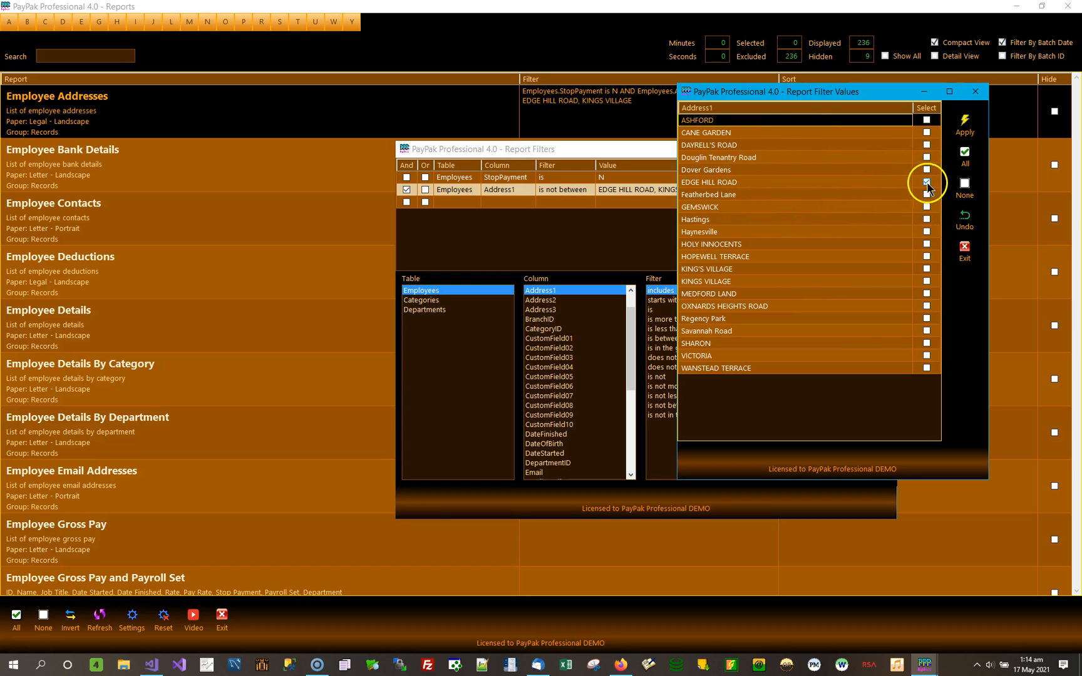
click(928, 257)
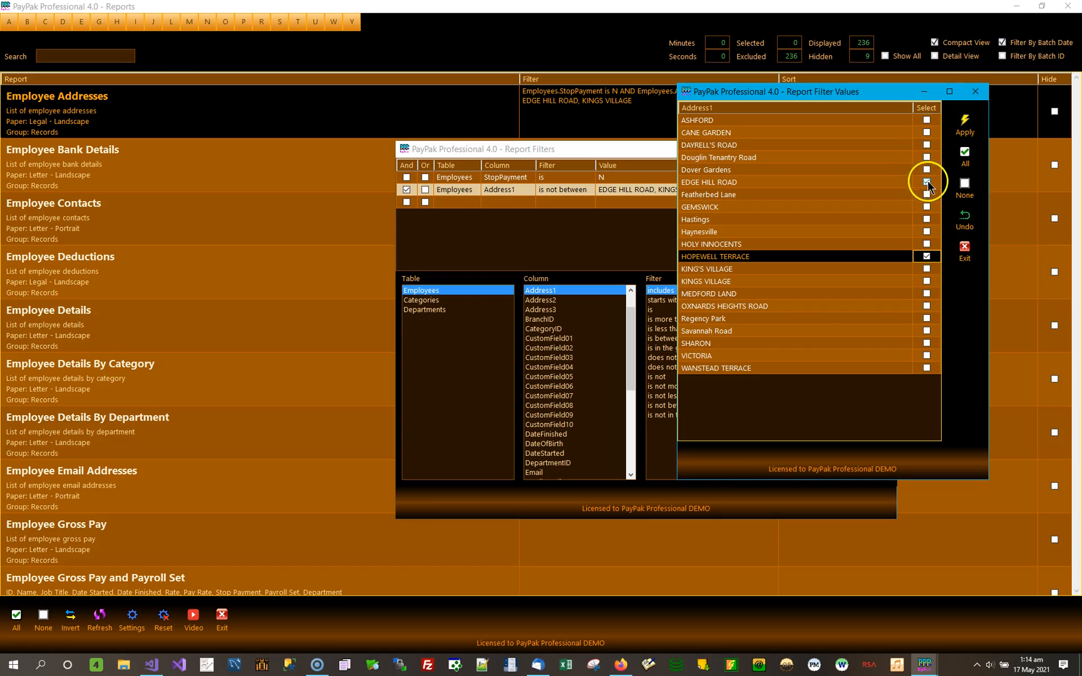
click(963, 254)
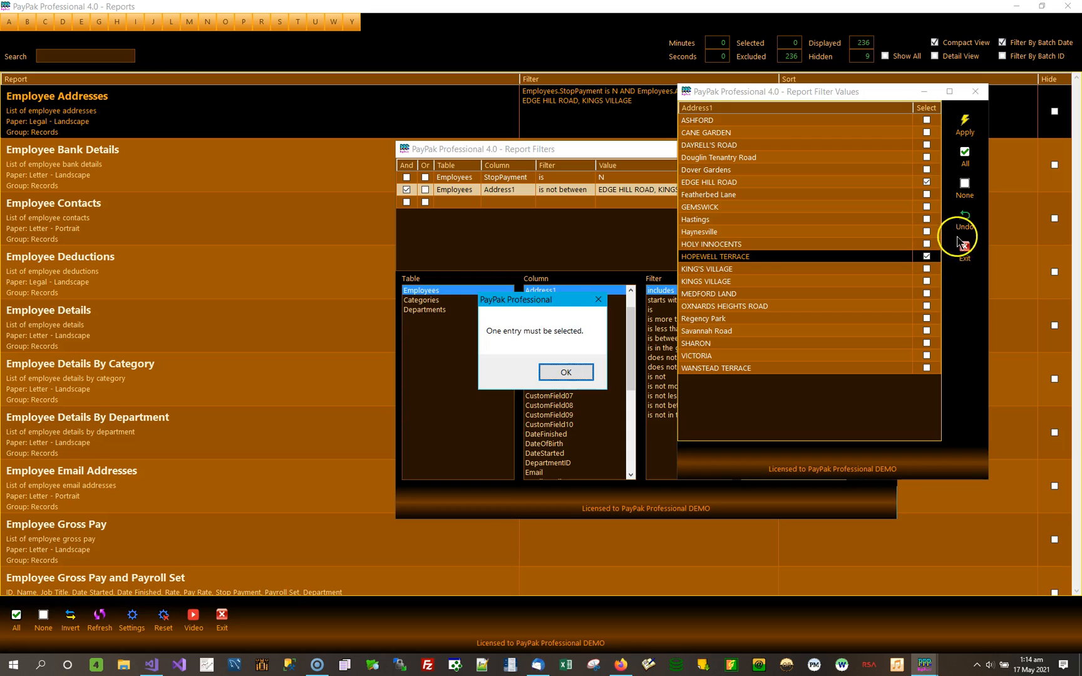
click(577, 372)
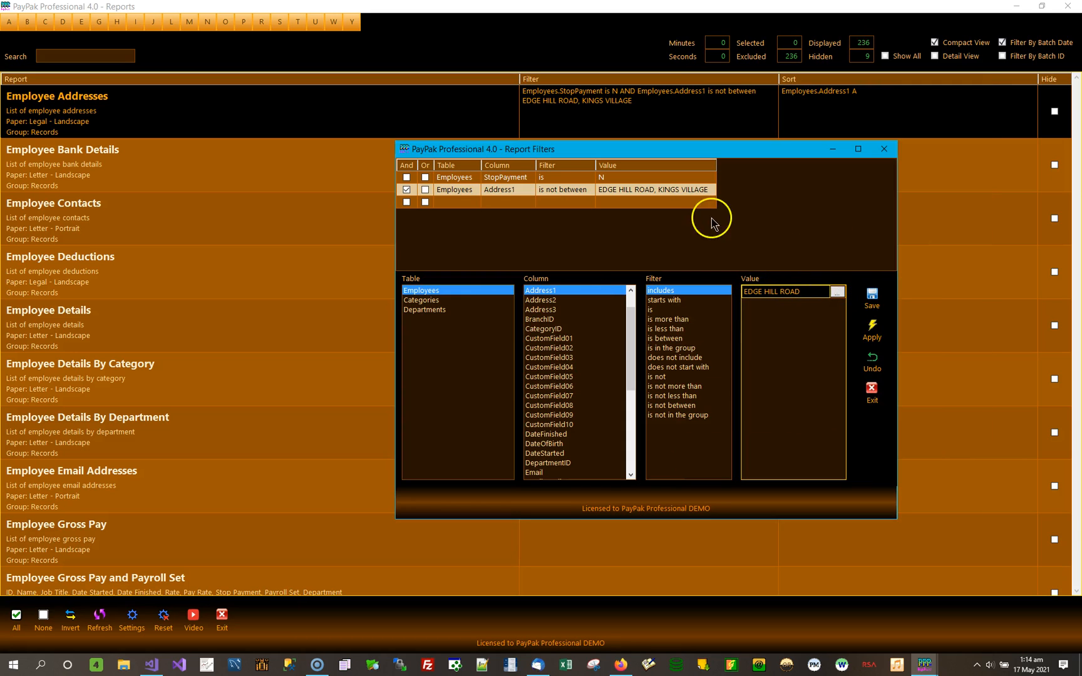
Delete the Address1 is not between condition line from the Employee Addresses filter.
click(611, 190)
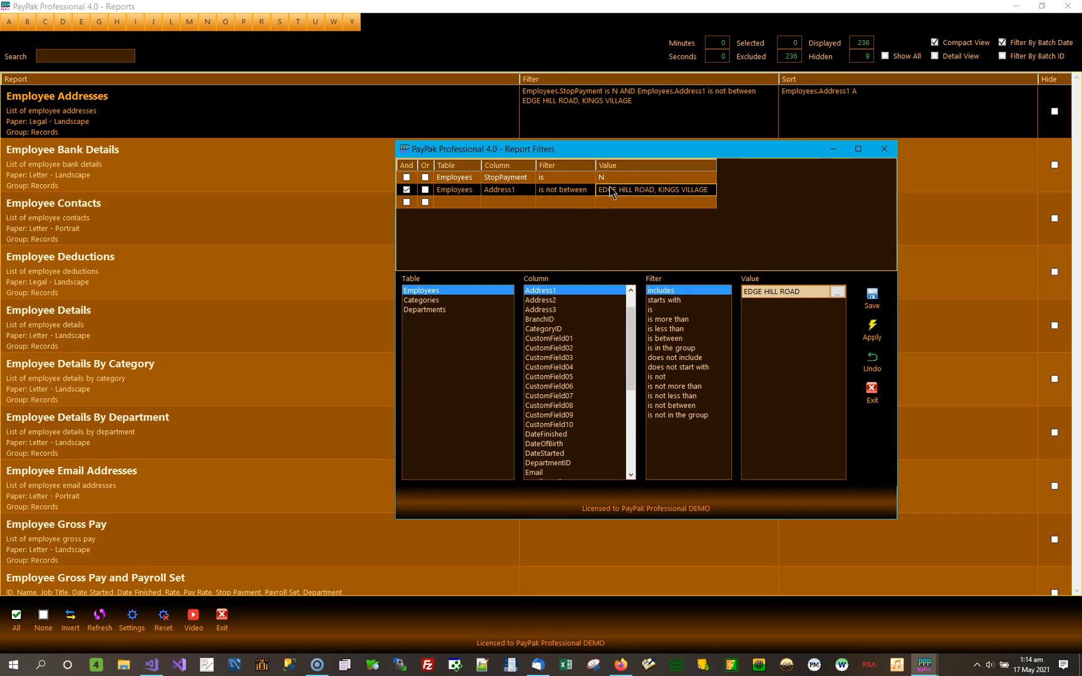
key(Delete)
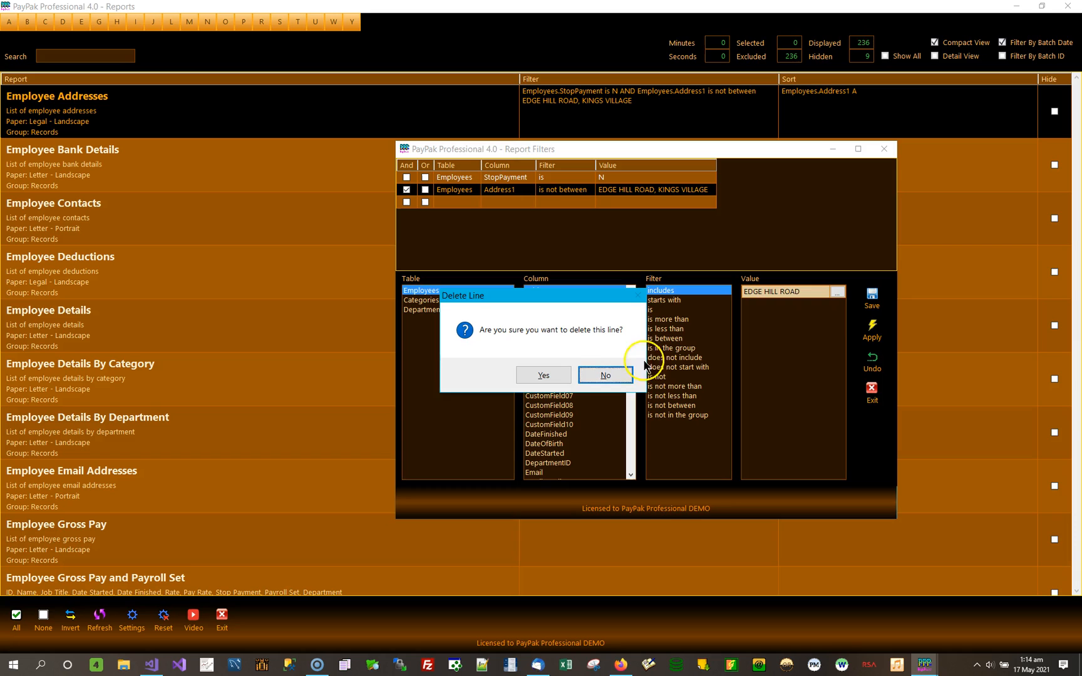
click(545, 375)
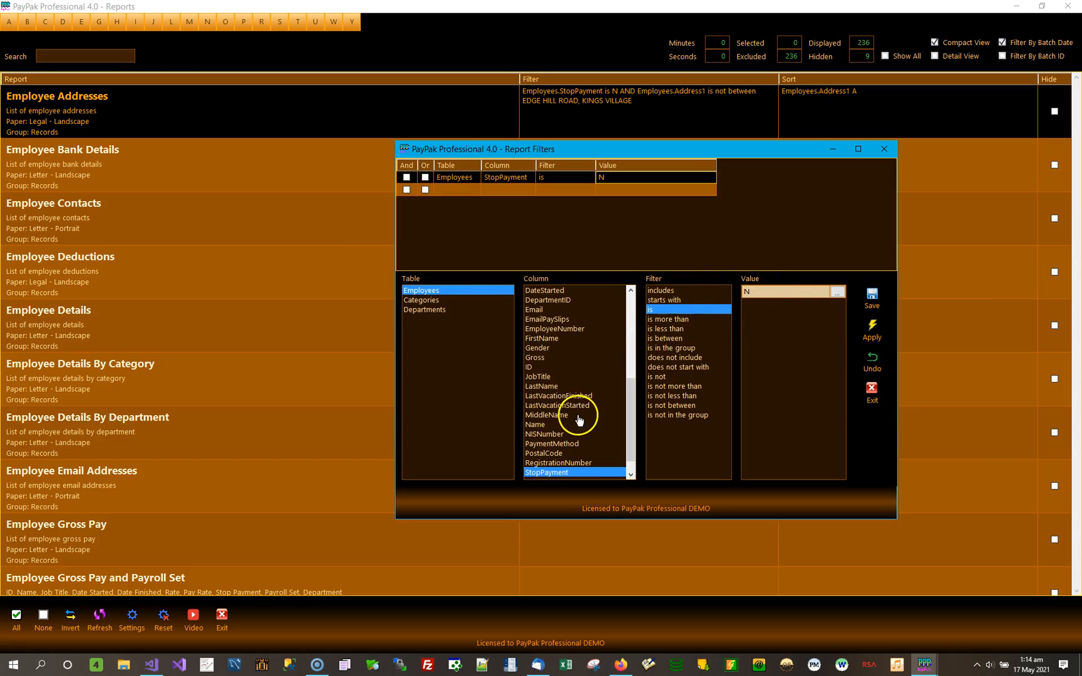
Set up a new Address1 includes condition line for the Employee Addresses filter, with Featherbed Lane as its value.
click(571, 190)
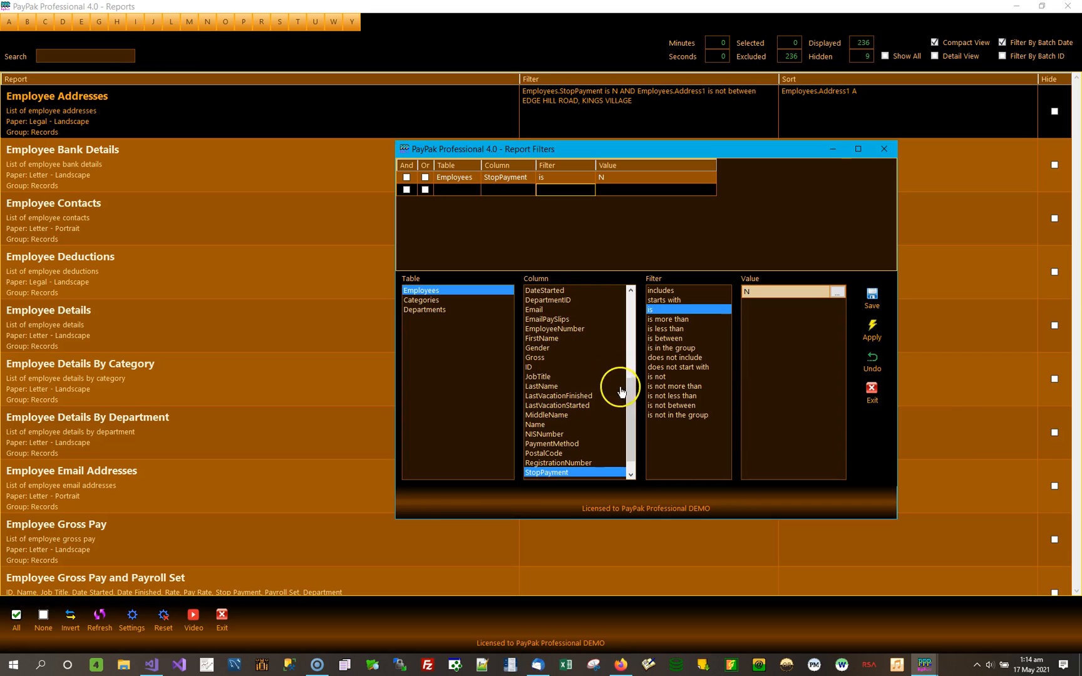
scroll(632, 400, up, 7)
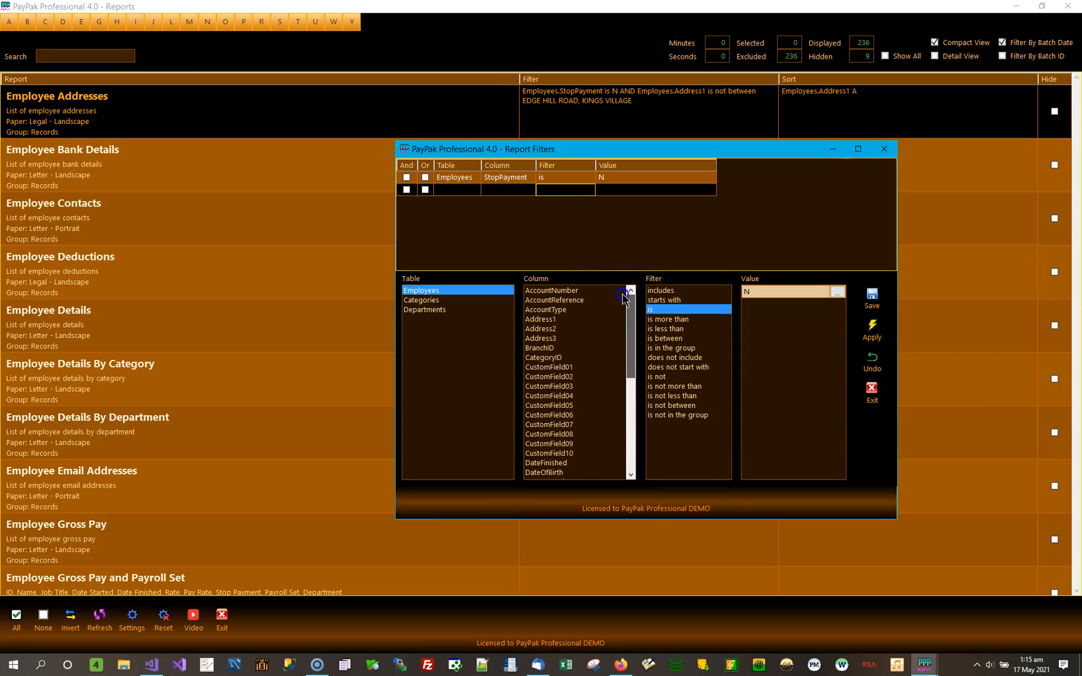
click(540, 319)
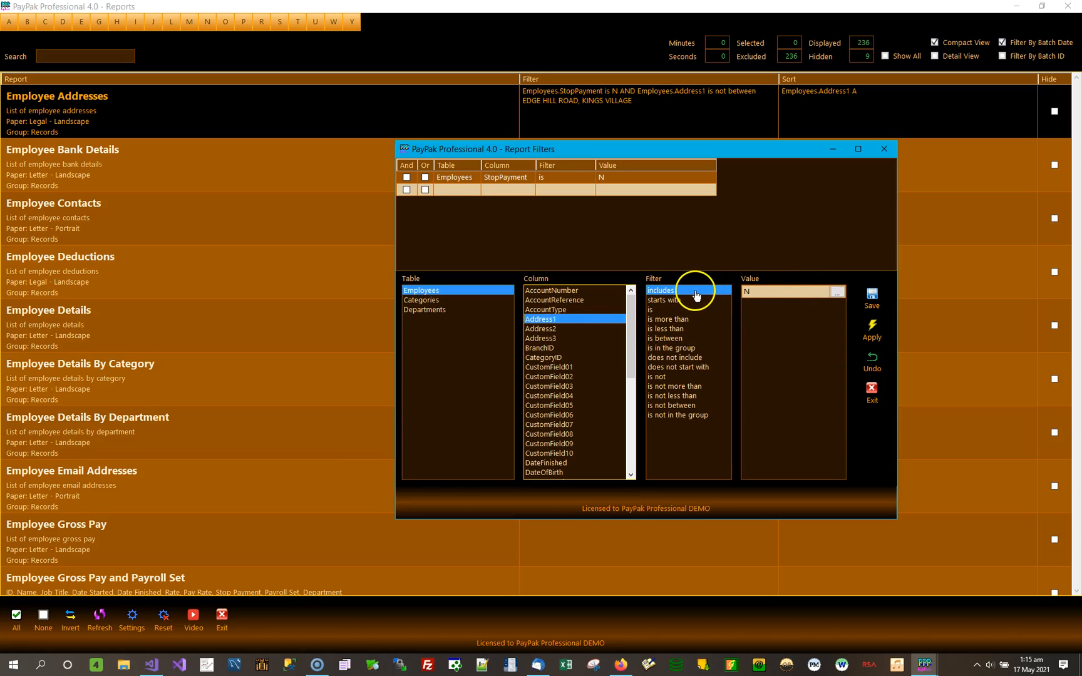
click(838, 293)
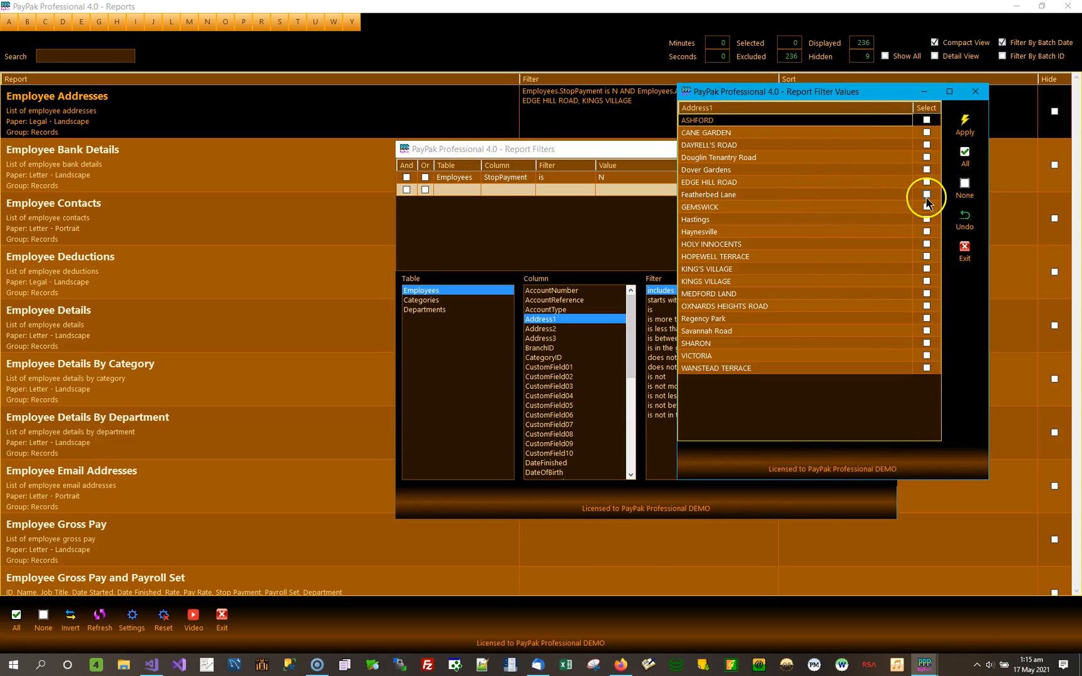
click(927, 195)
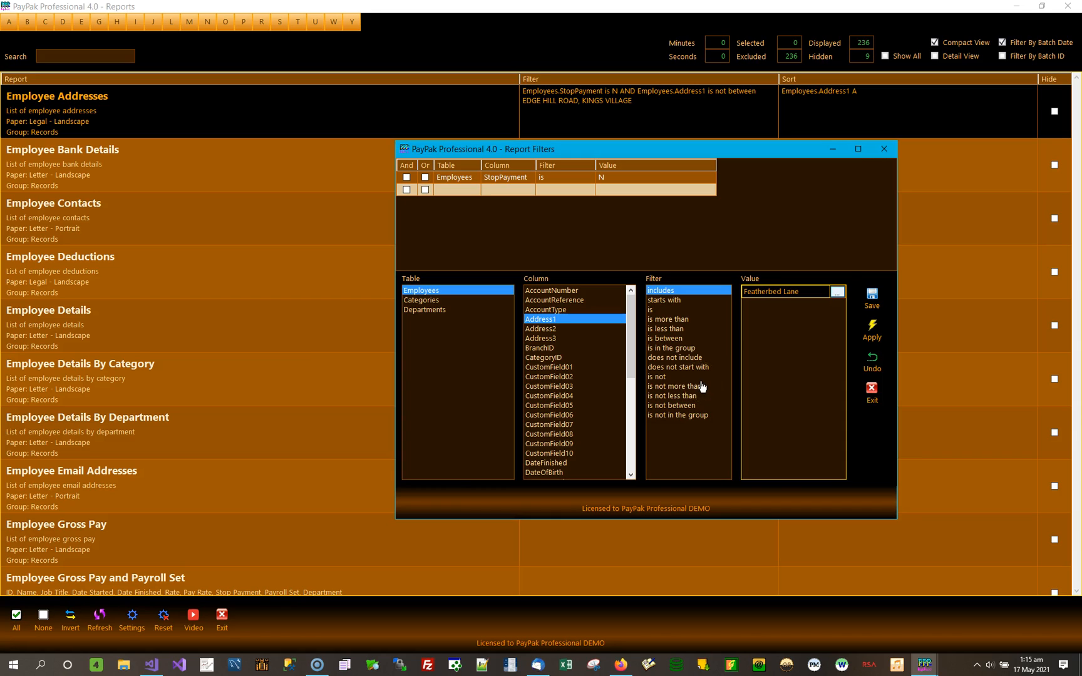
Change the new Address1 condition's value to KINGS VILLAGE and save the condition line.
click(836, 294)
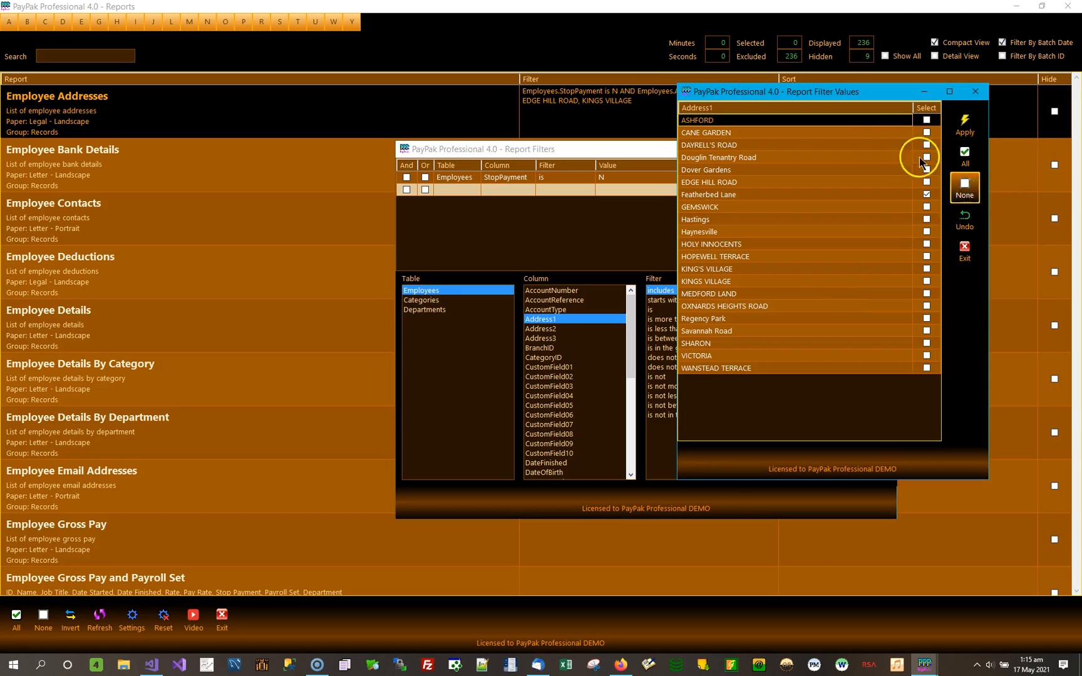
click(940, 277)
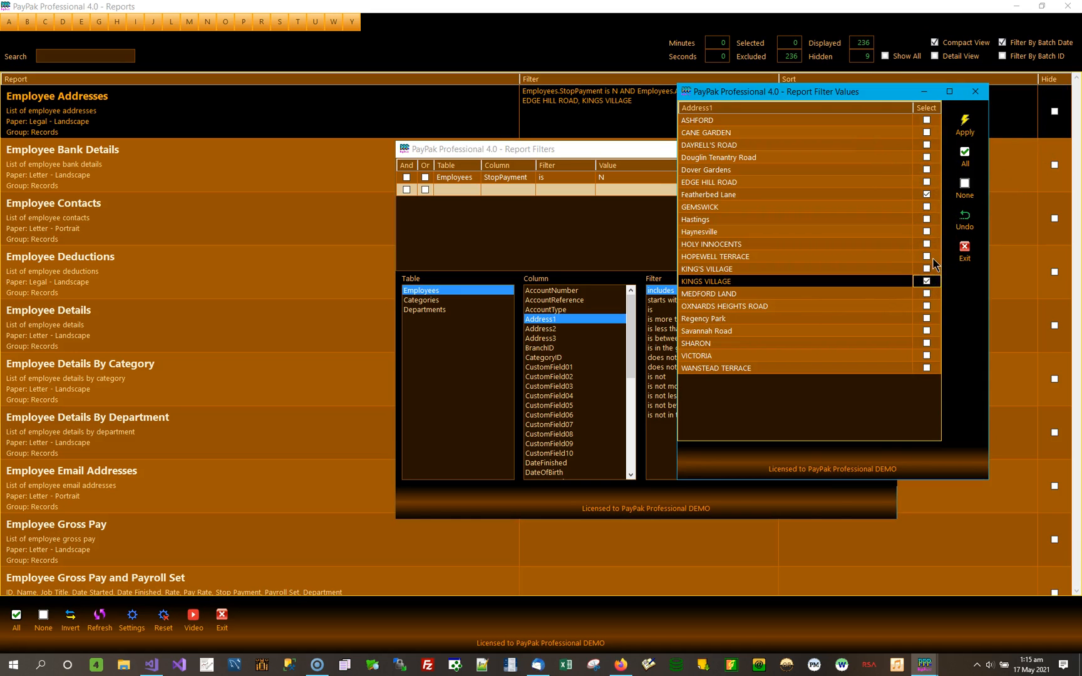
click(926, 193)
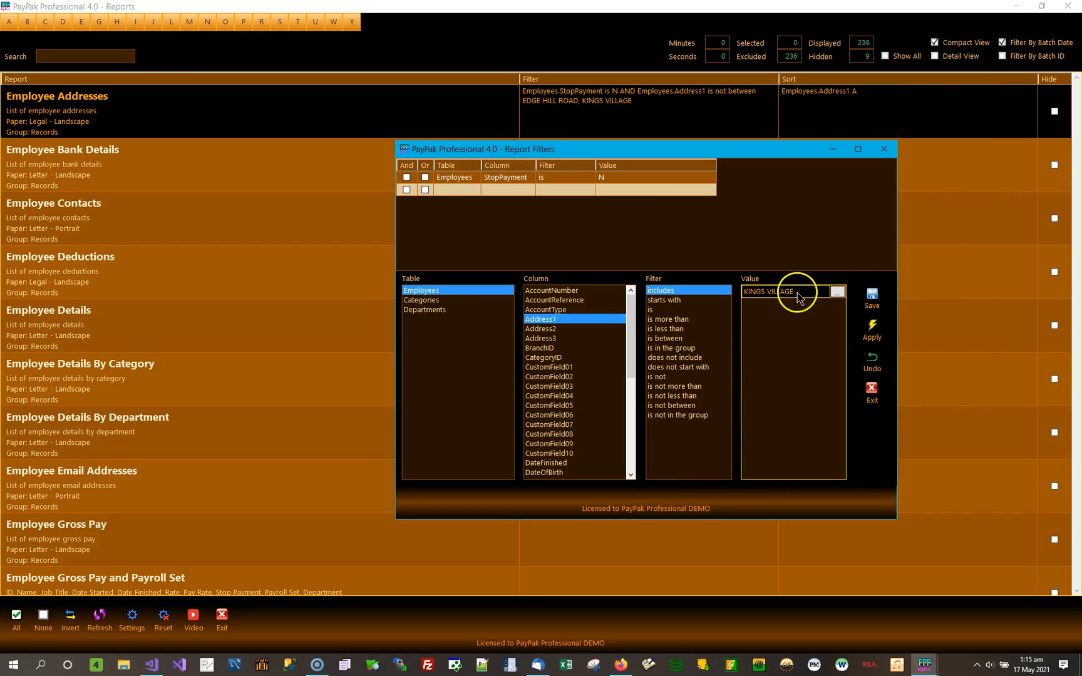
click(873, 304)
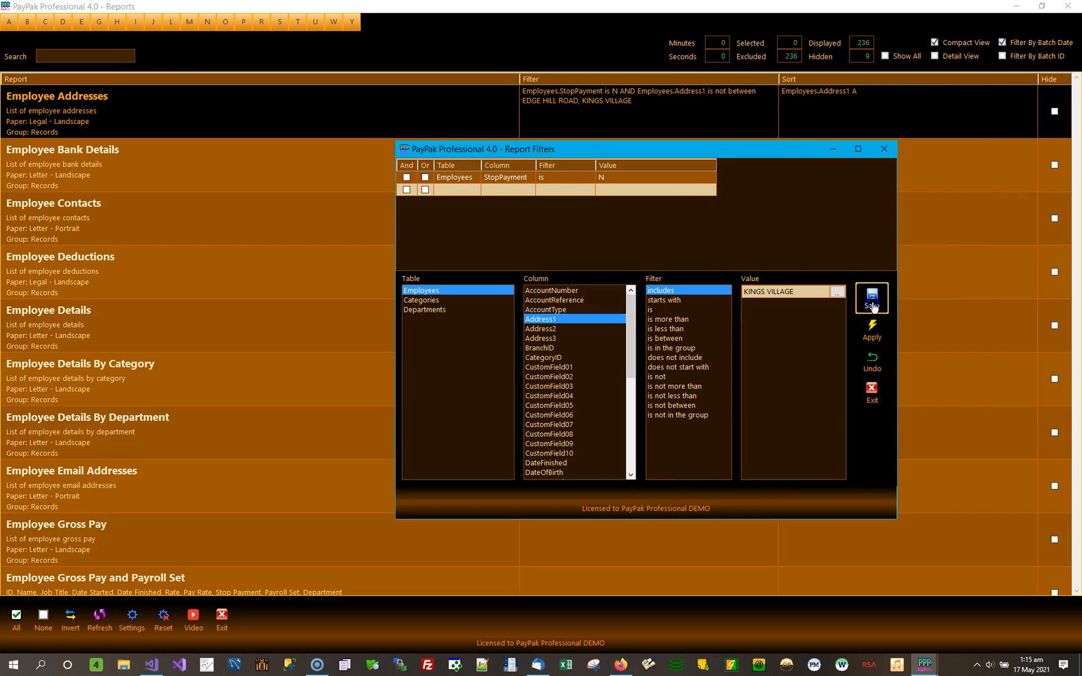
Add a second Address1 includes condition with the value HOLY INNOCENTS and apply the filter to Employee Addresses.
click(837, 292)
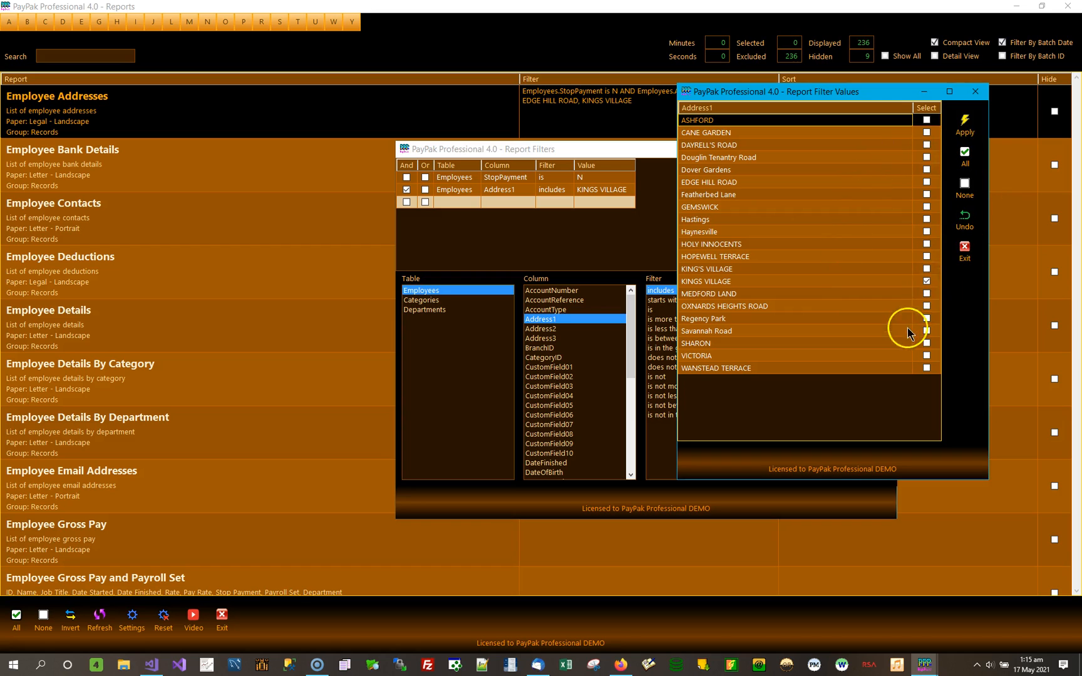
click(926, 257)
click(928, 245)
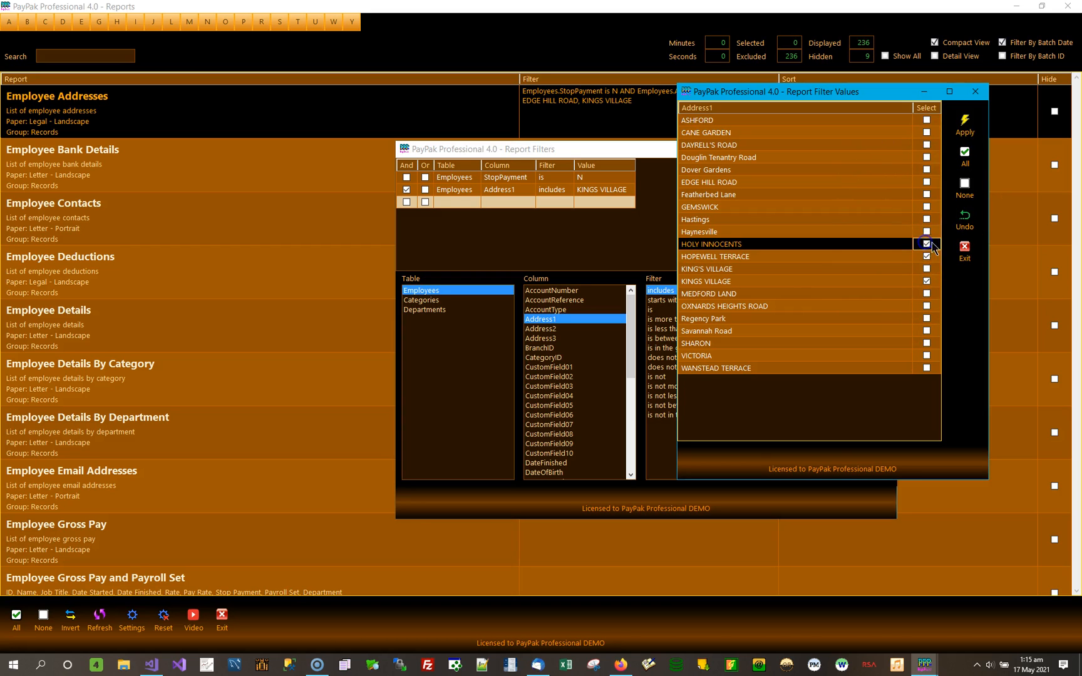
click(928, 282)
click(926, 256)
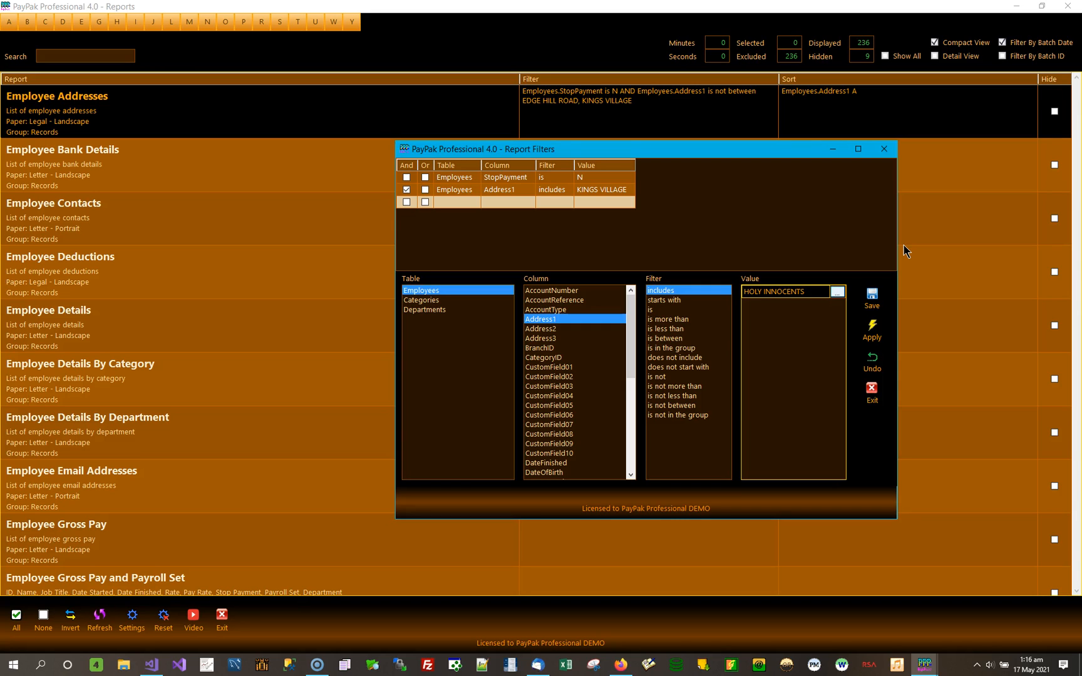
click(871, 297)
click(872, 329)
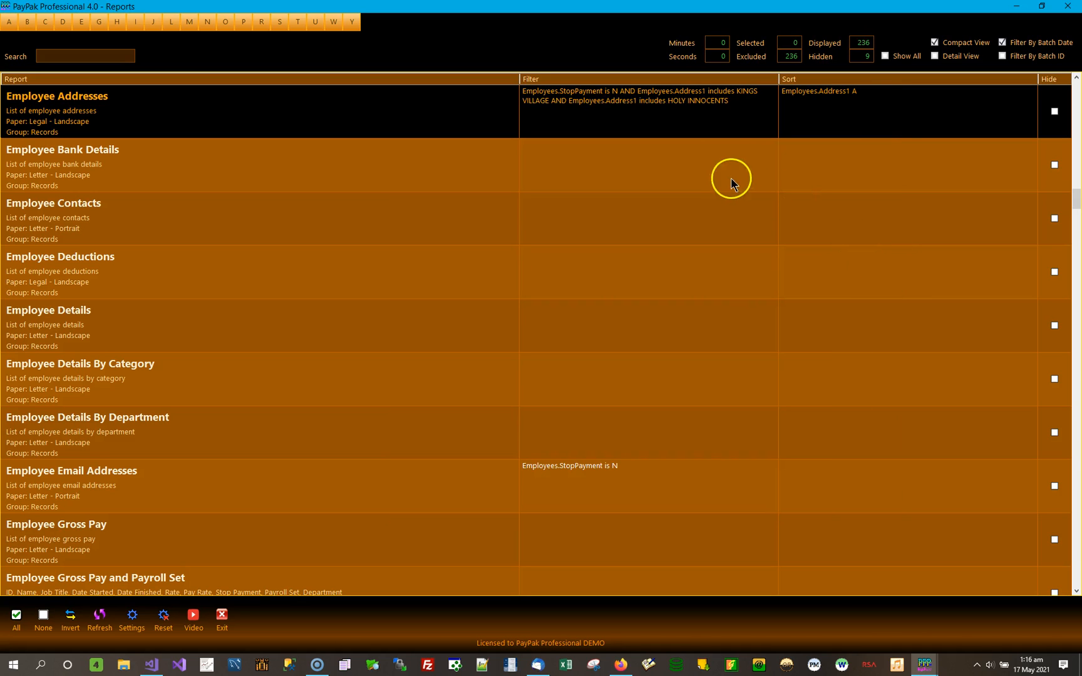
Delete the KINGS VILLAGE condition line, save KINGS VILLAGE over the remaining Address1 line's value, and apply the filter.
click(689, 112)
click(612, 190)
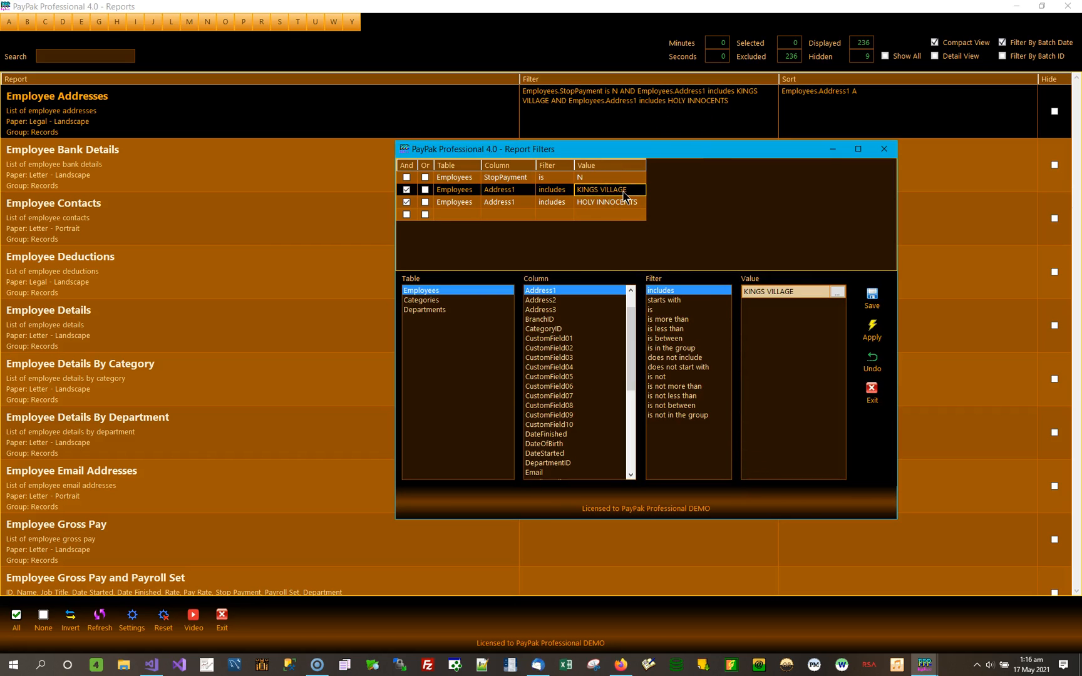
key(Delete)
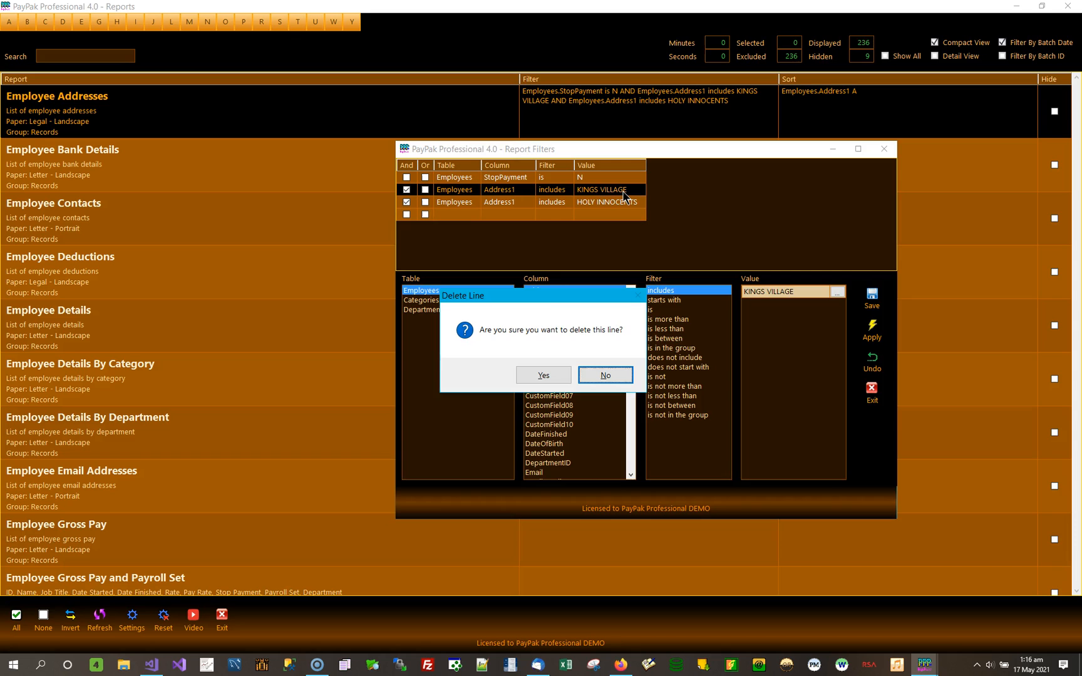
click(543, 374)
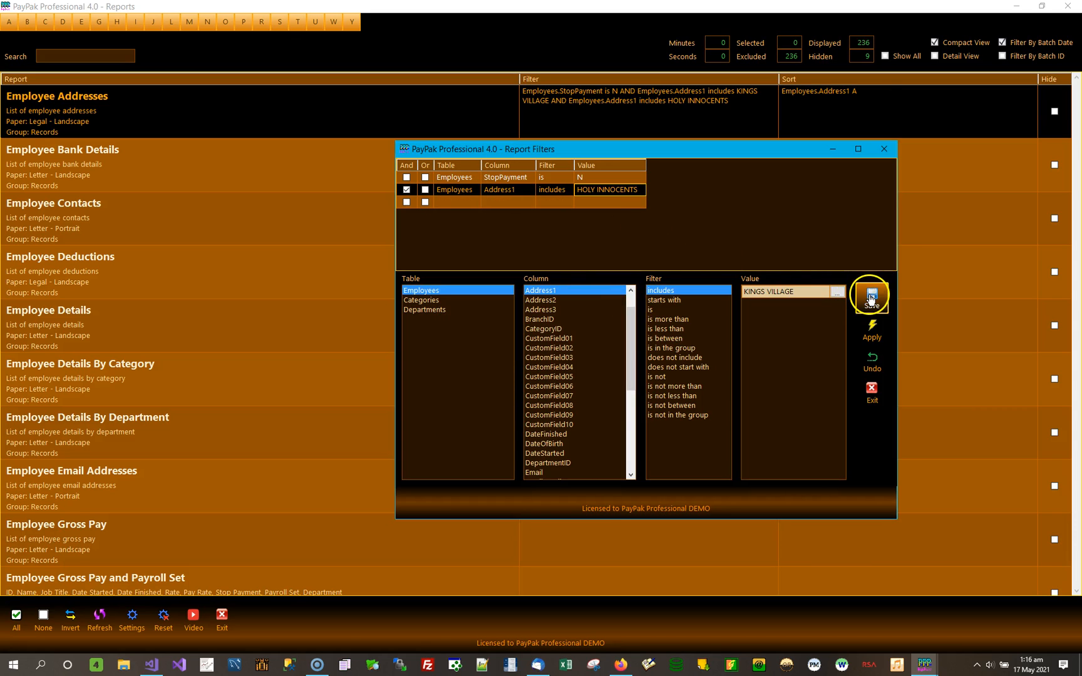
click(871, 299)
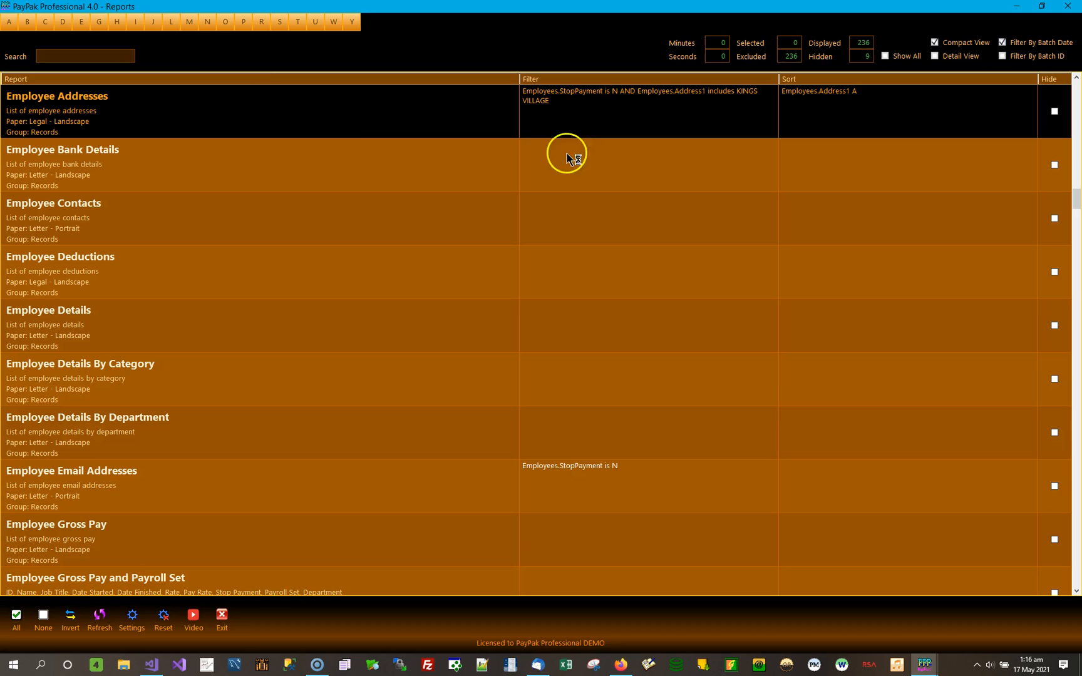
Preview the Employee Addresses report filtered to KINGS VILLAGE, check the listed employees, and close the preview.
double_click(264, 100)
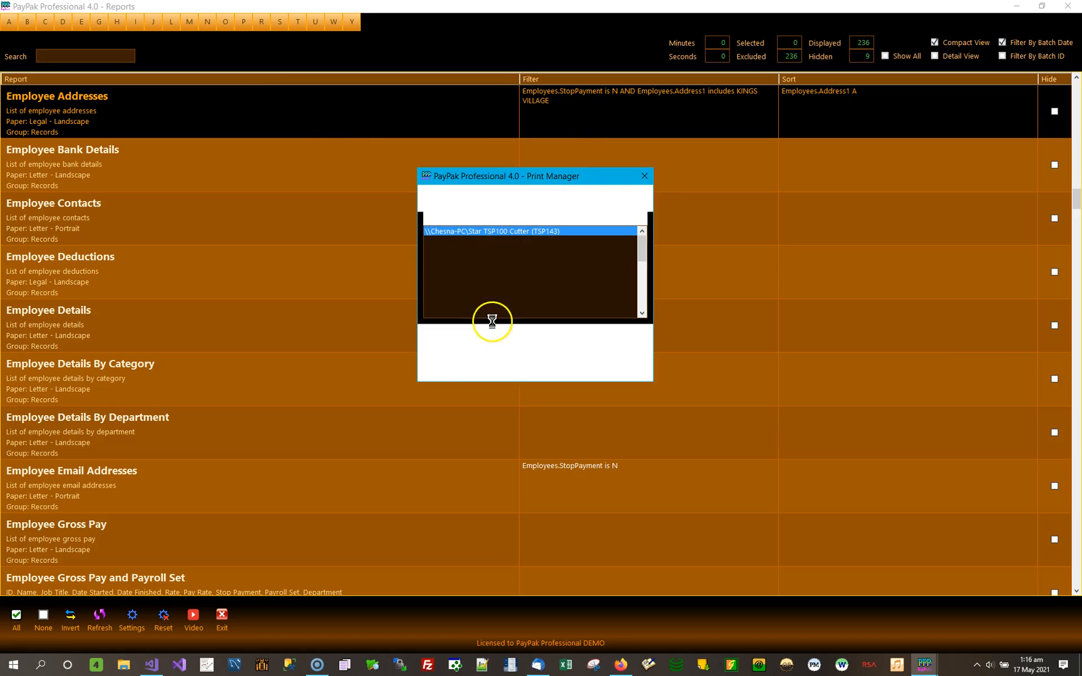
click(463, 347)
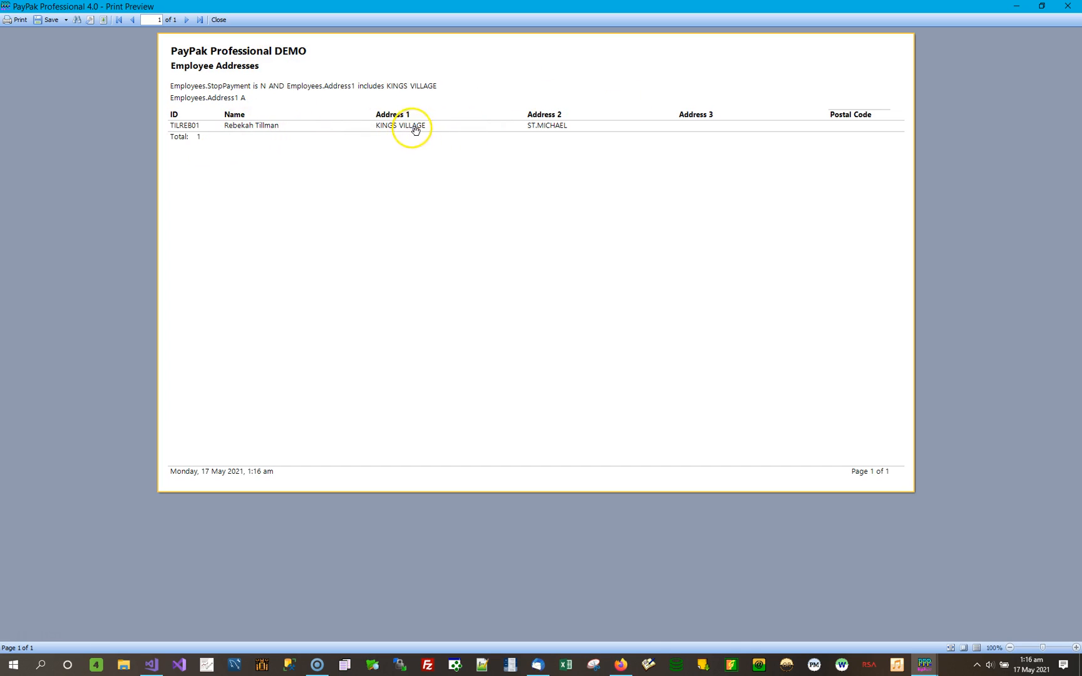
click(1068, 6)
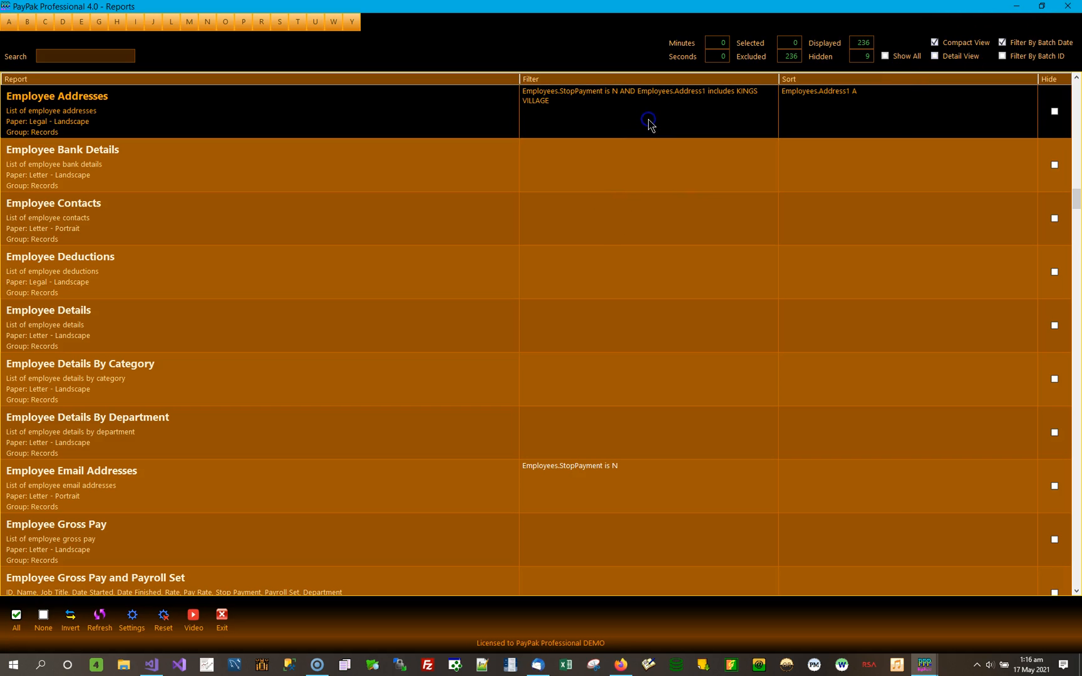
Change the Address1 includes condition's value to HOLY INNOCENTS, save the line, and apply the Employee Addresses filter.
click(649, 124)
click(606, 195)
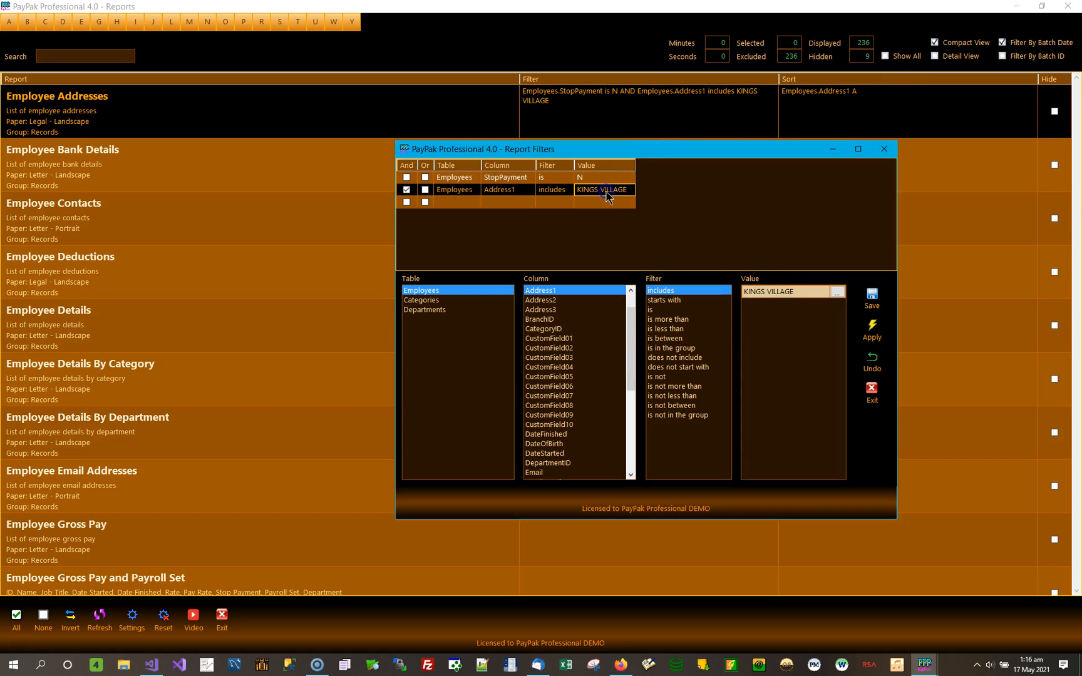
click(830, 295)
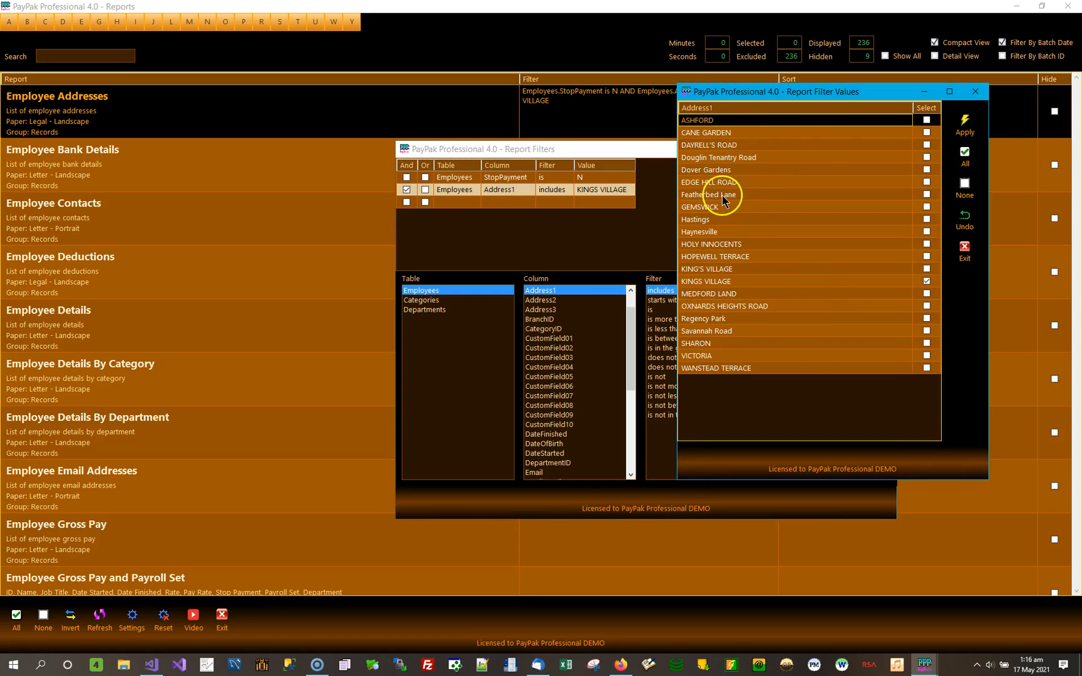
click(720, 244)
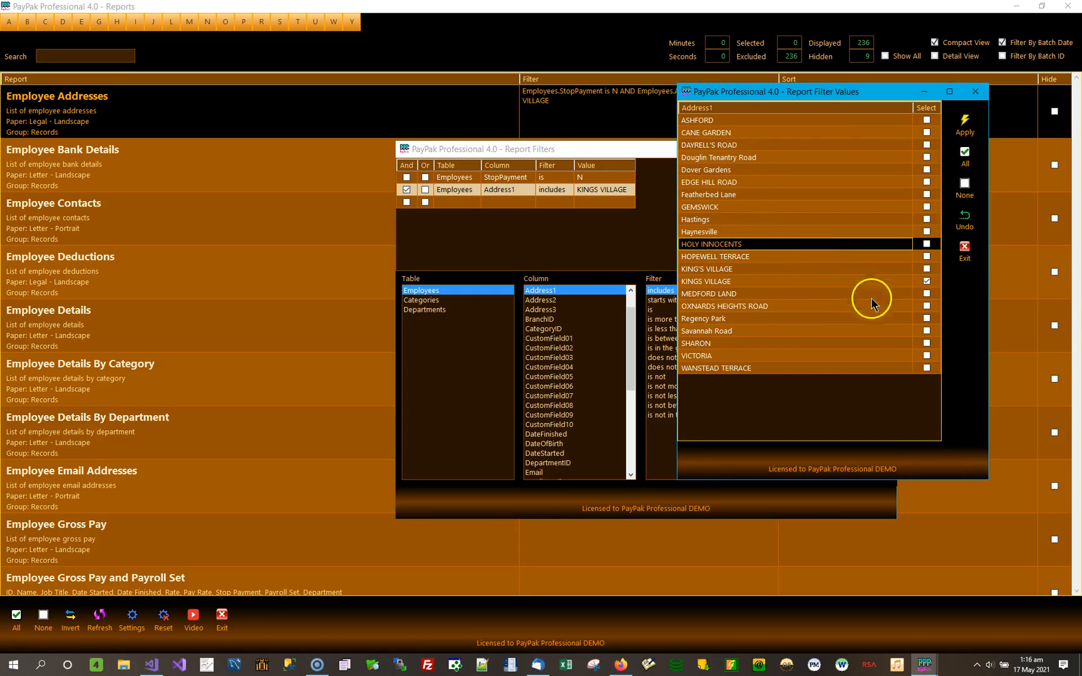
click(927, 283)
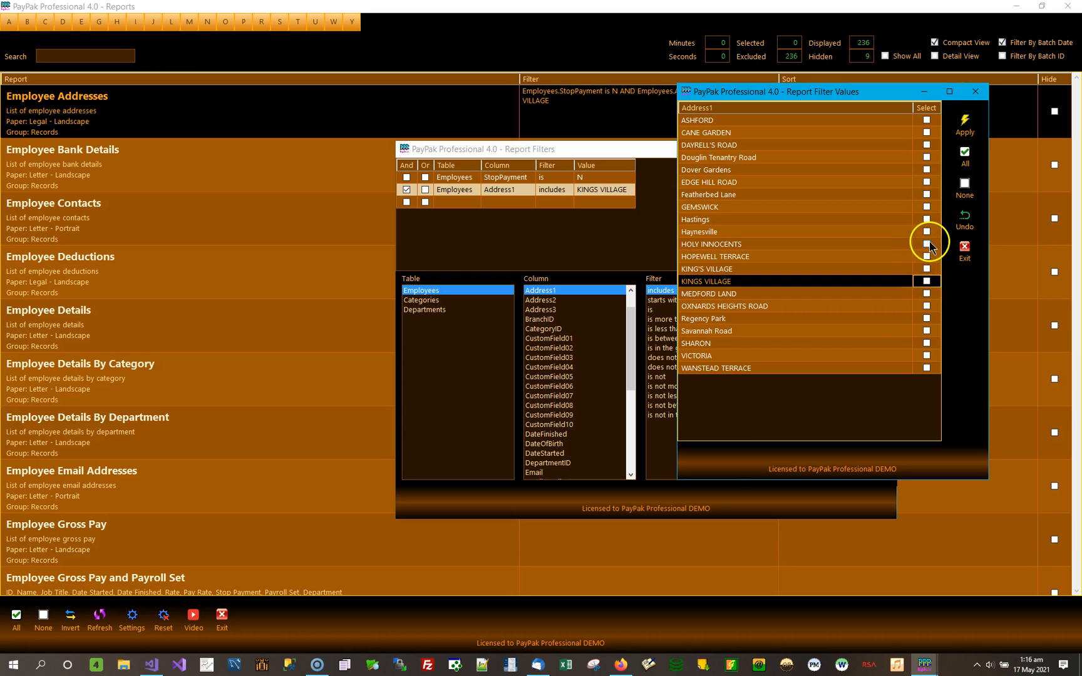
click(926, 244)
click(871, 291)
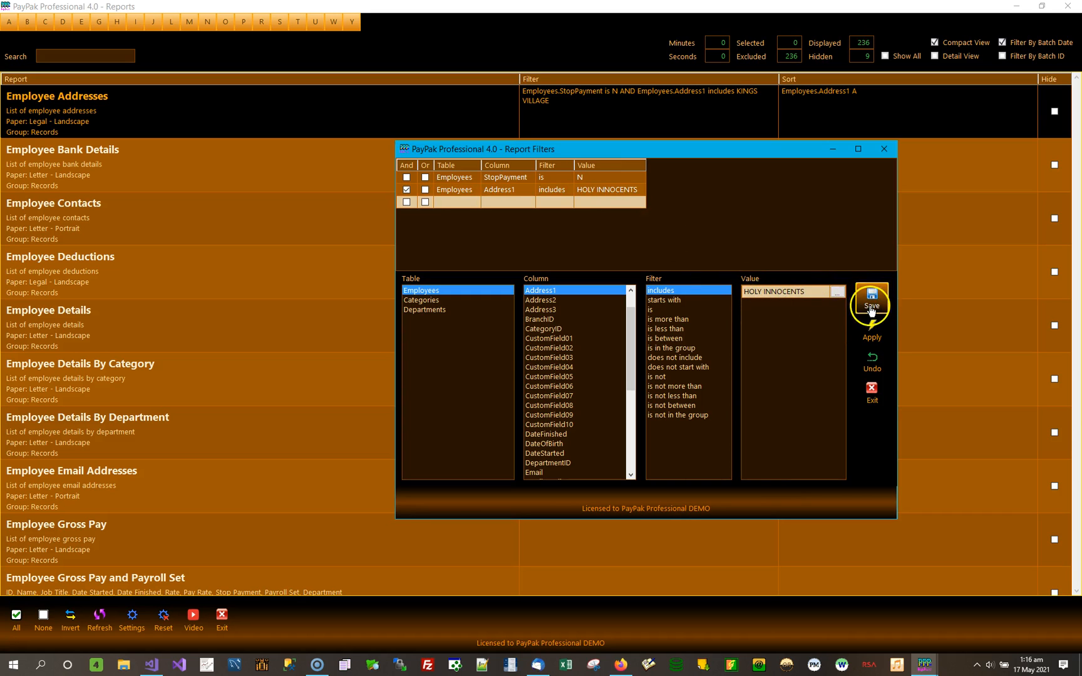
click(873, 333)
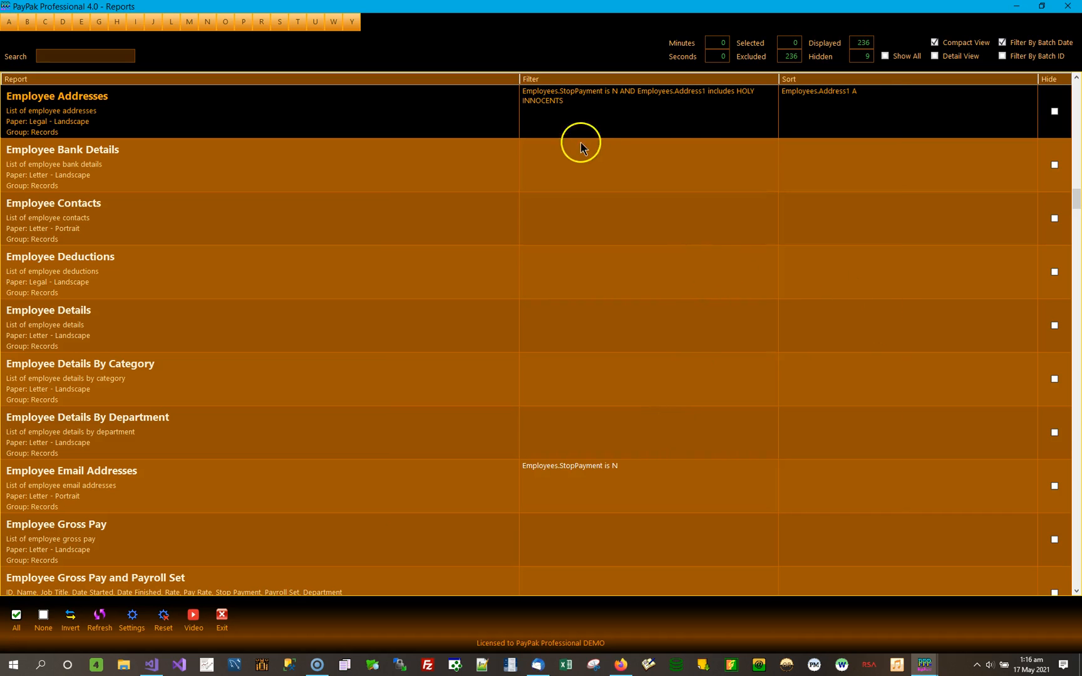
Preview the Employee Addresses report filtered to HOLY INNOCENTS, check the listed employees, and close the preview.
double_click(300, 98)
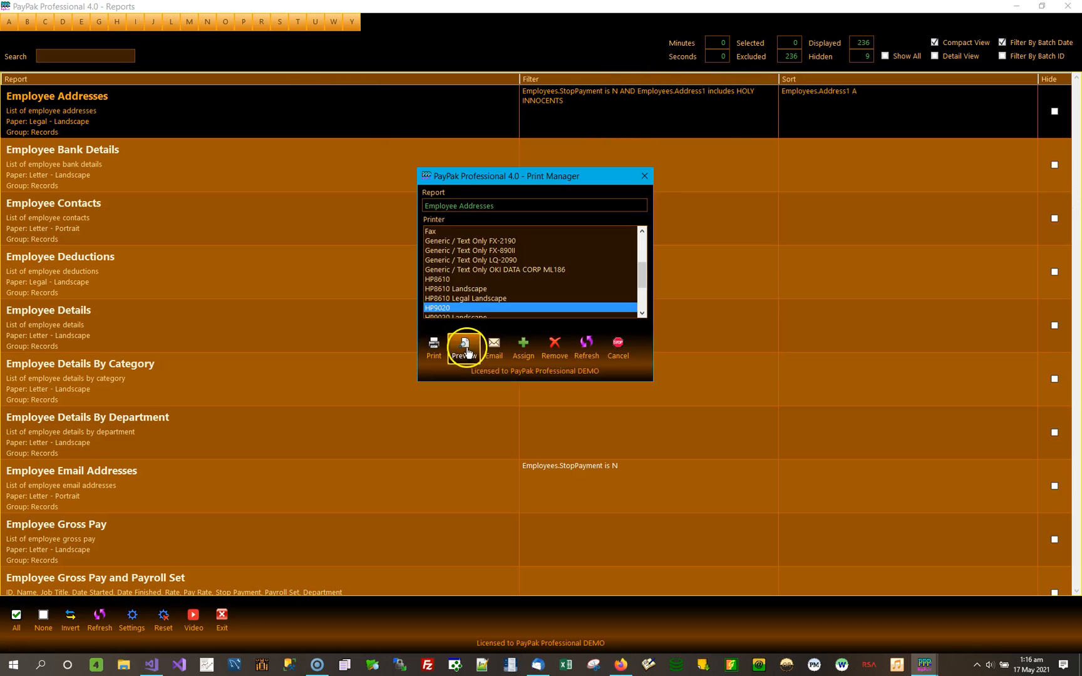
click(462, 348)
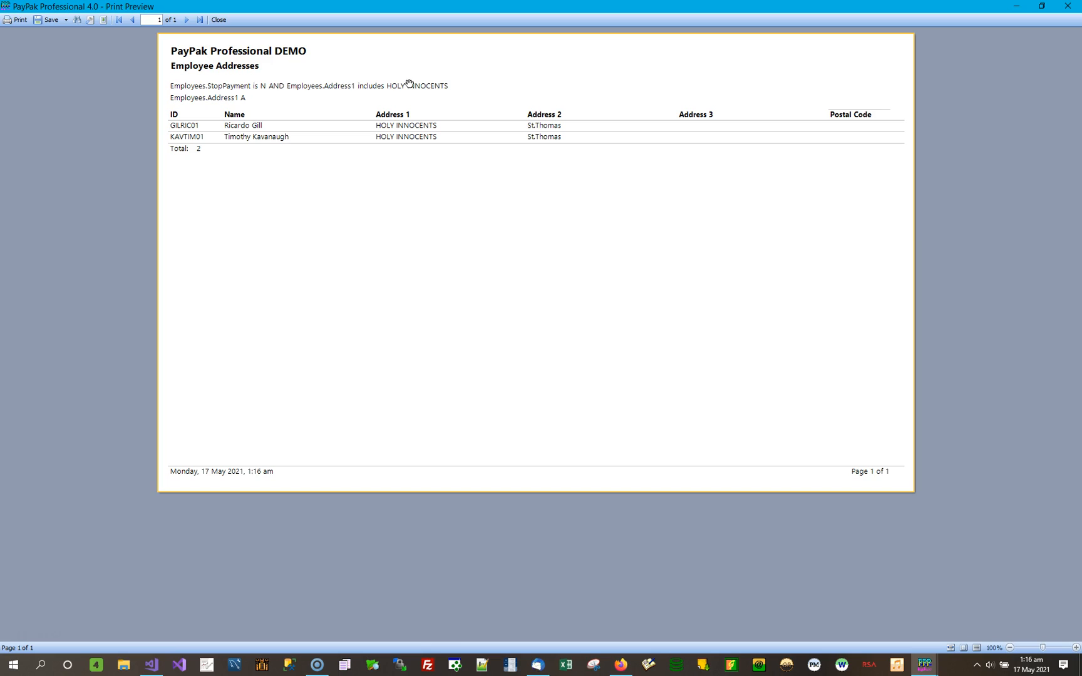
click(1069, 6)
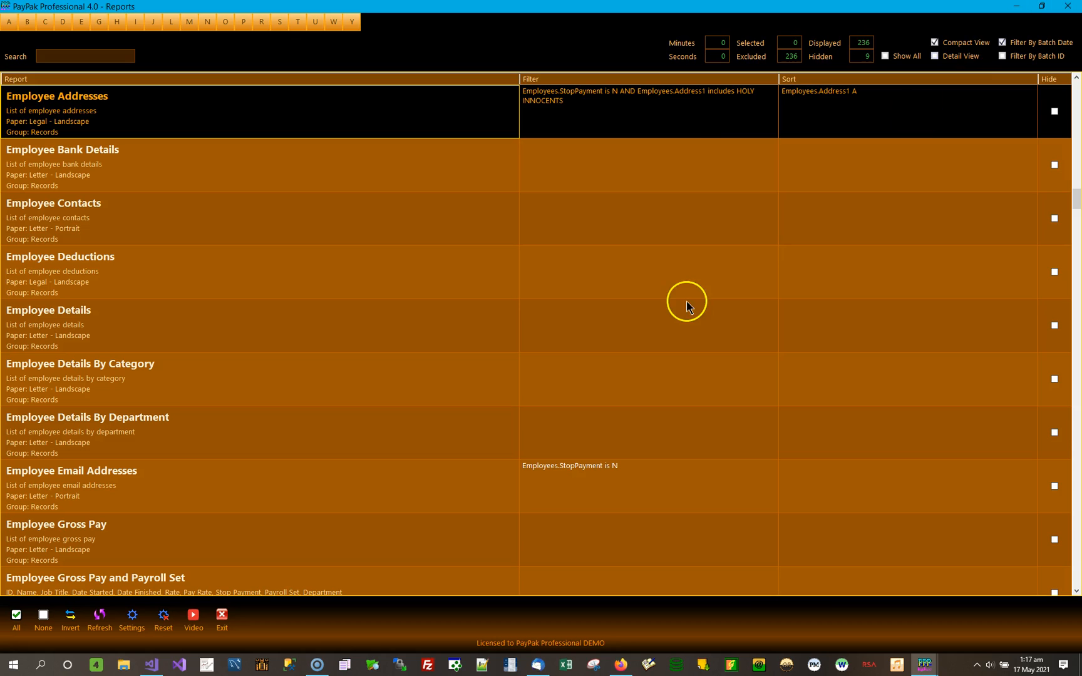
Examine how the StopPayment condition takes multiple values with the is between and is in the group operators, including the value list.
double_click(710, 119)
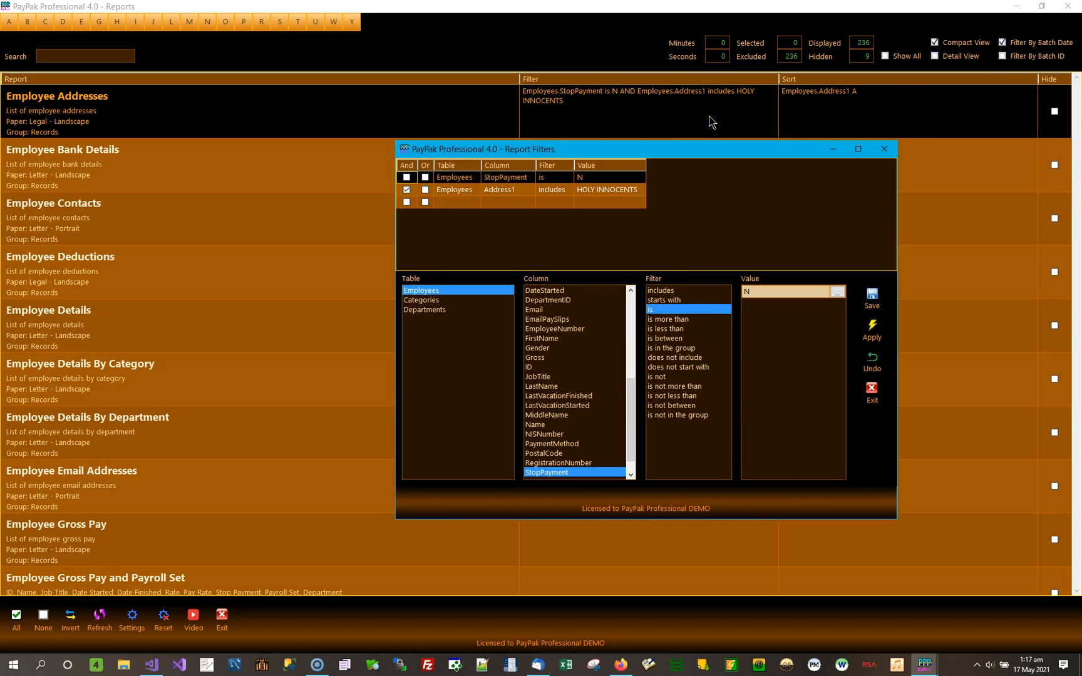
click(686, 320)
click(685, 338)
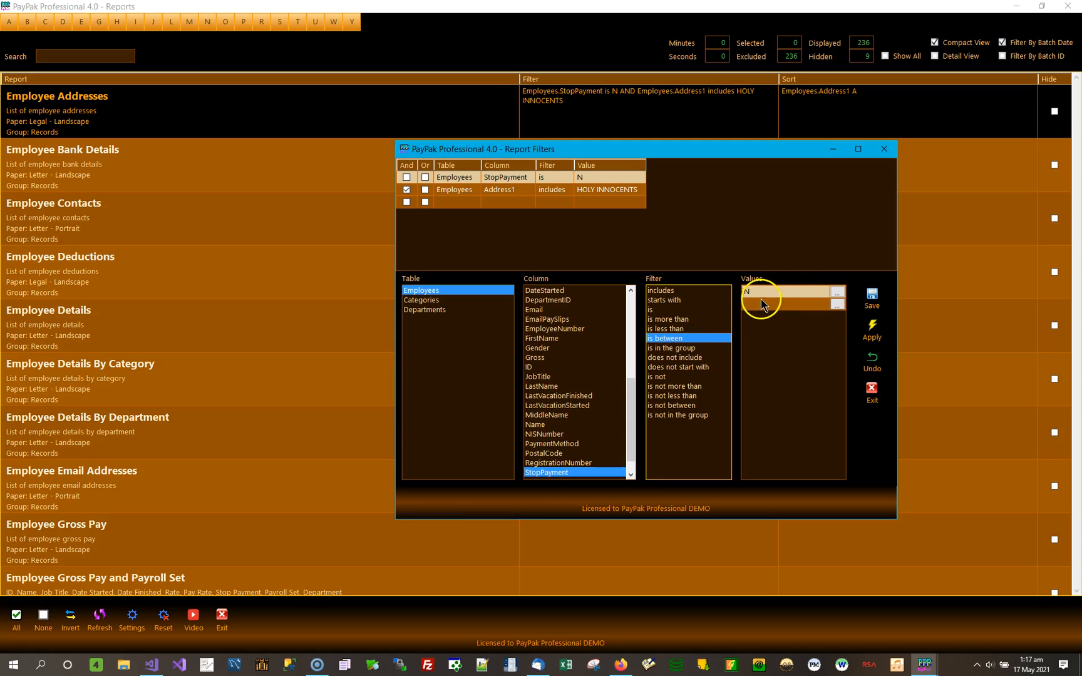
click(836, 294)
click(683, 348)
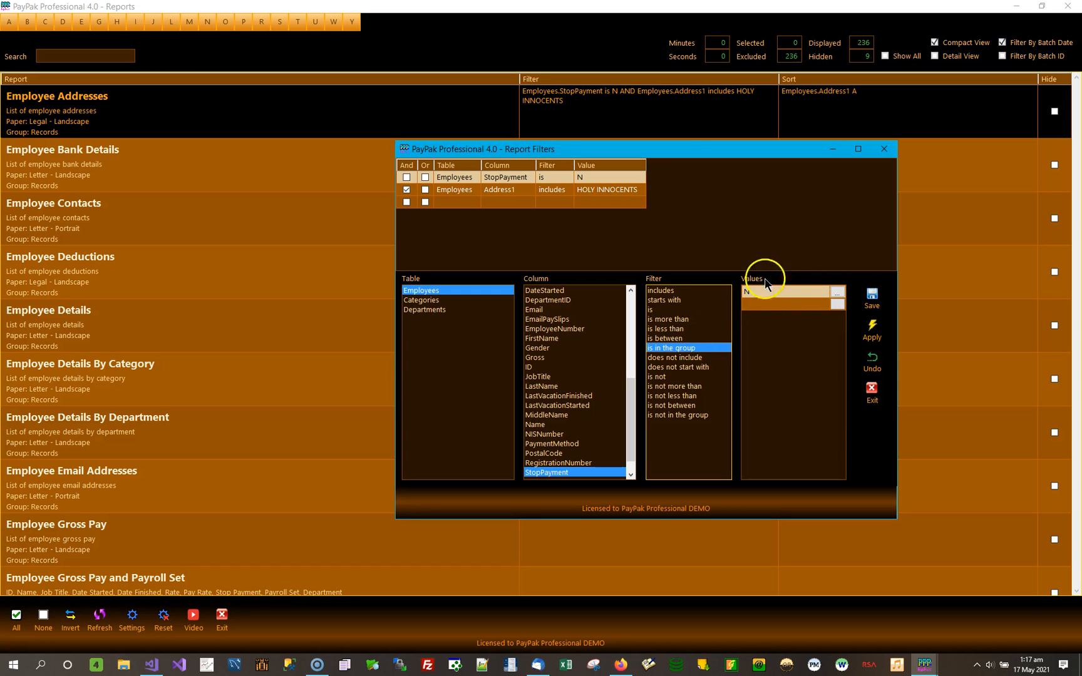
click(677, 339)
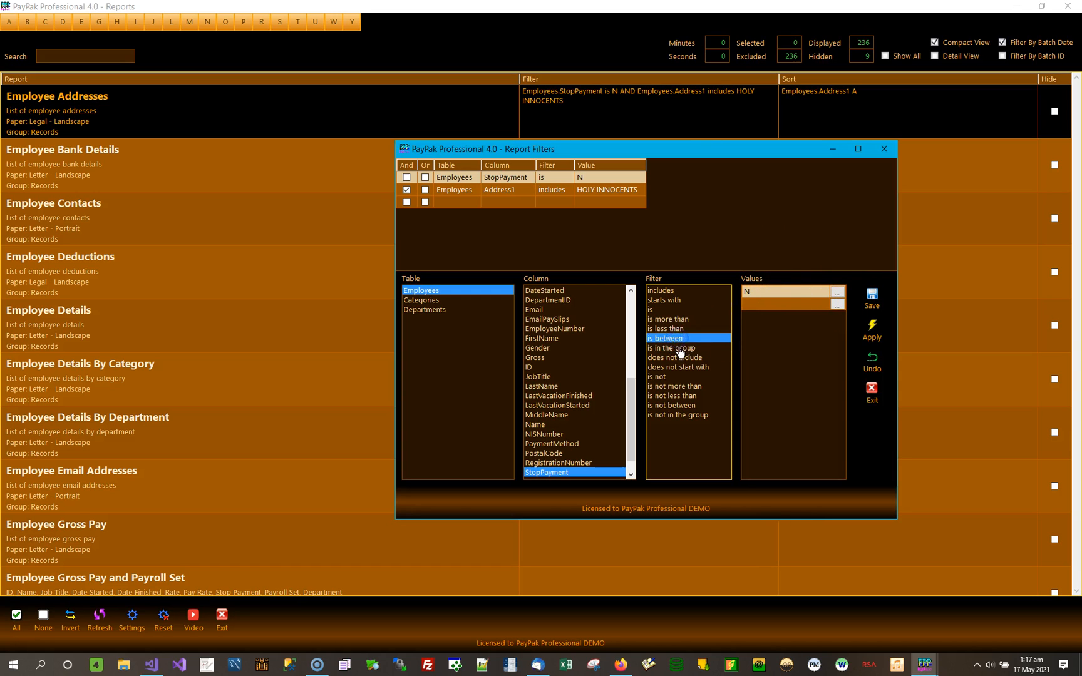
click(681, 351)
click(837, 292)
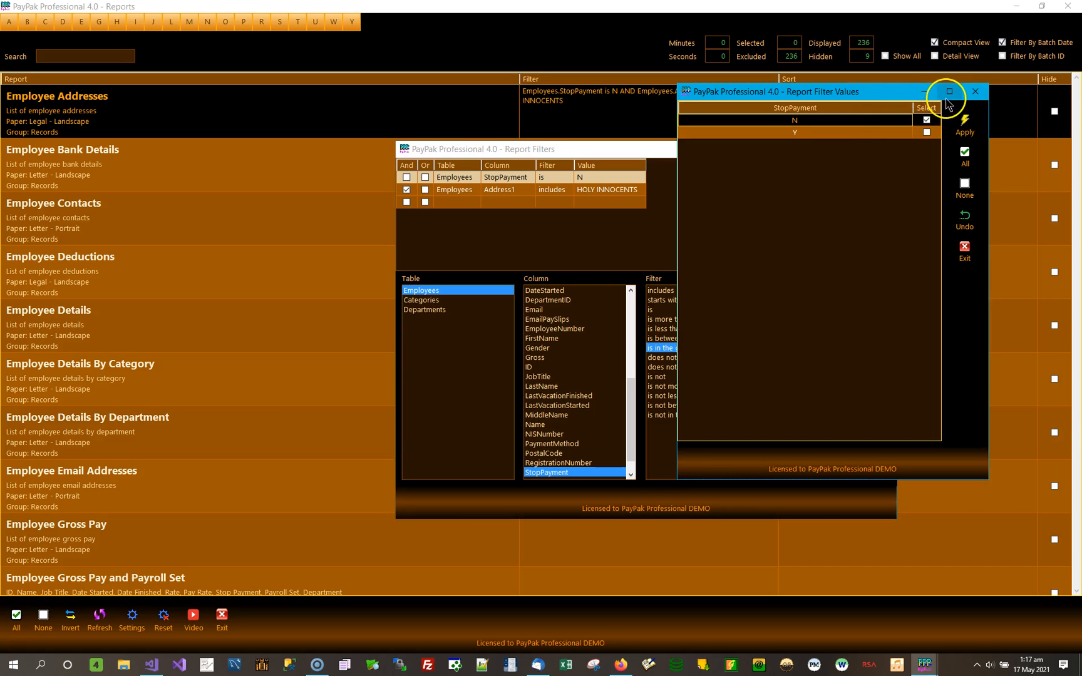
click(975, 91)
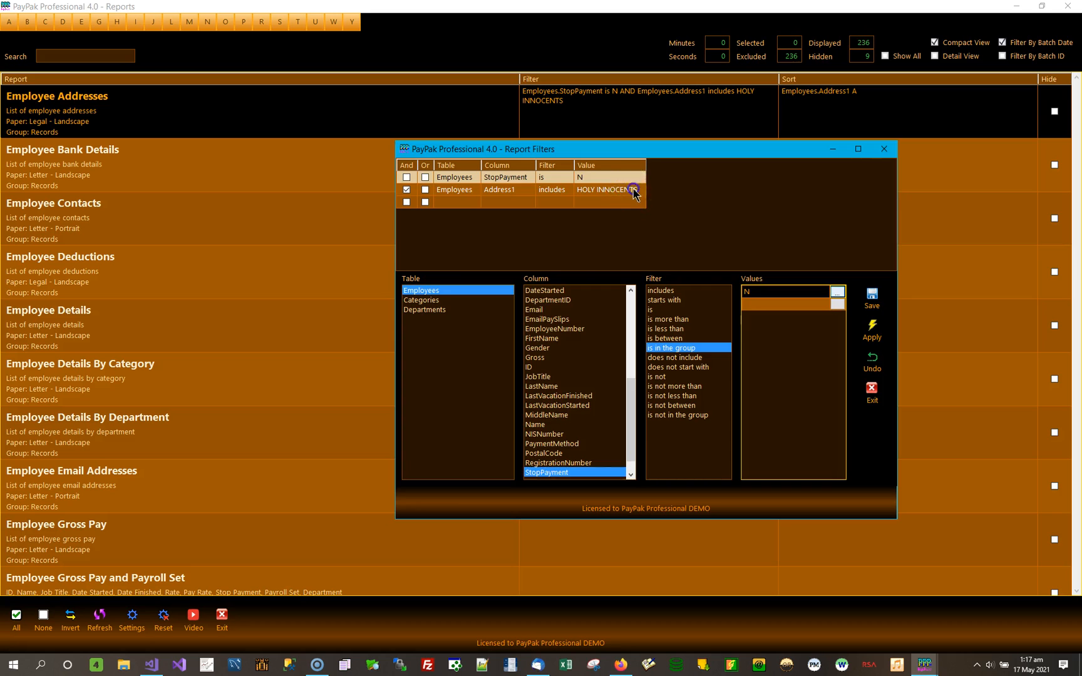
Switch the Address1 condition to is in the group, add ASHFORD, Douglin Tenantry Road, Featherbed Lane, Regency Park, Savannah Road and WANSTEAD TERRACE, and apply the filter.
click(634, 192)
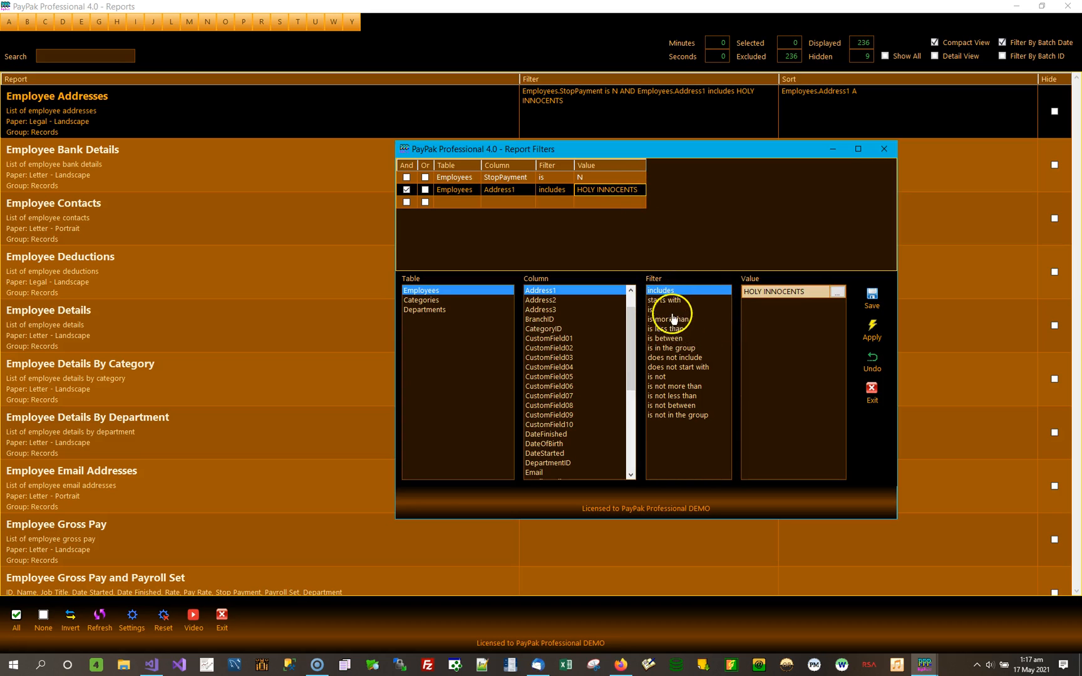
click(678, 349)
click(838, 292)
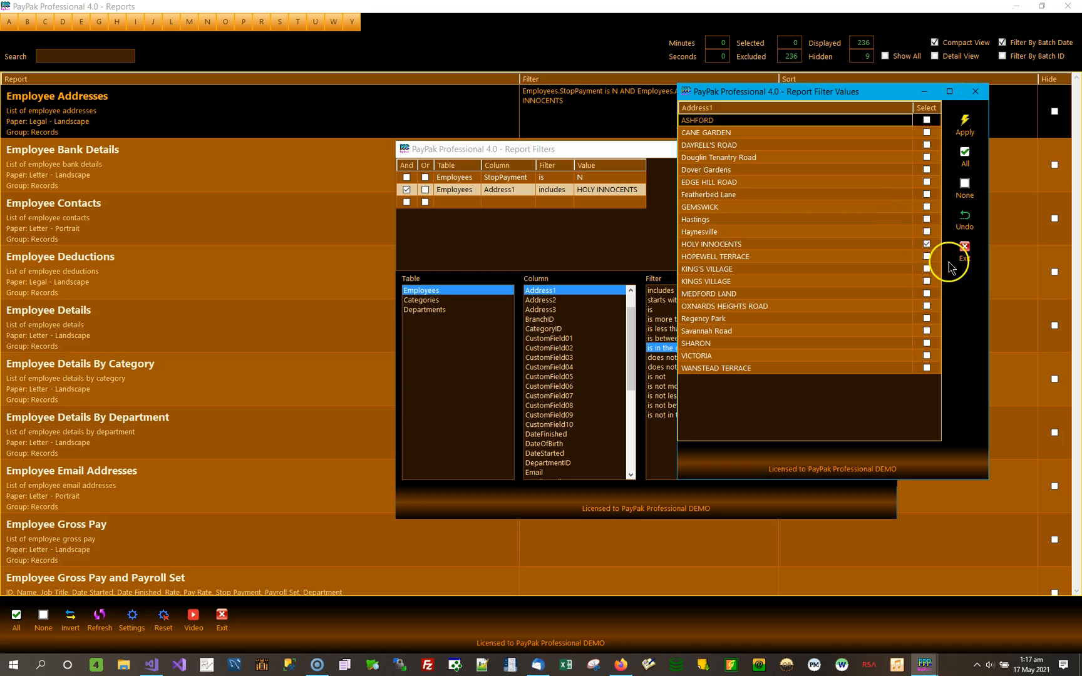
click(927, 195)
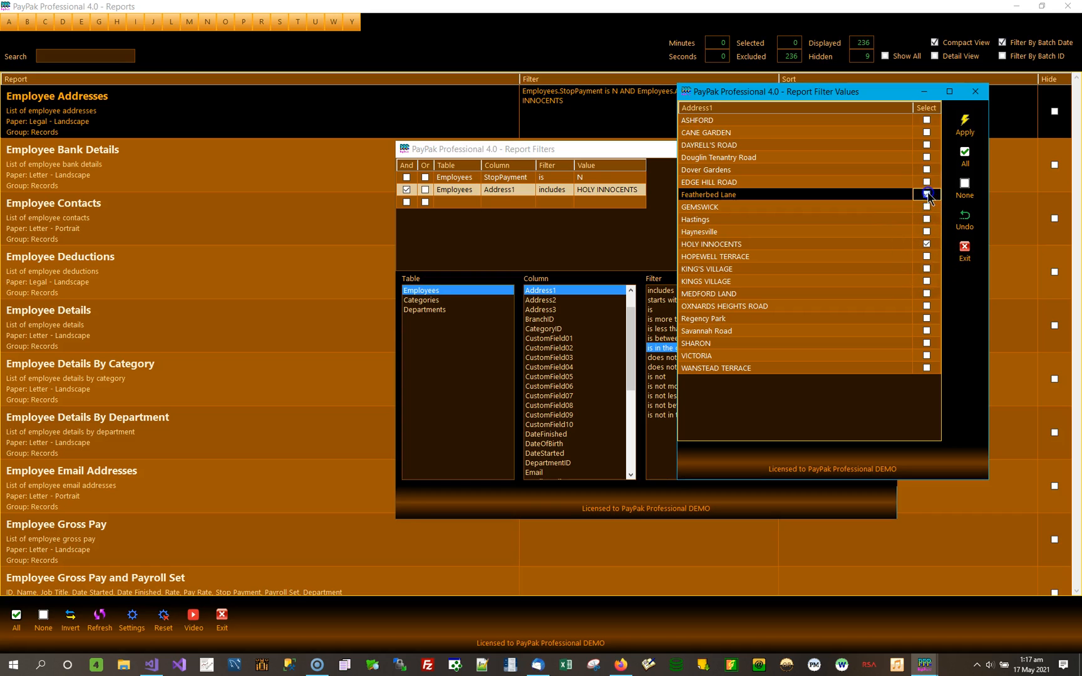
click(928, 159)
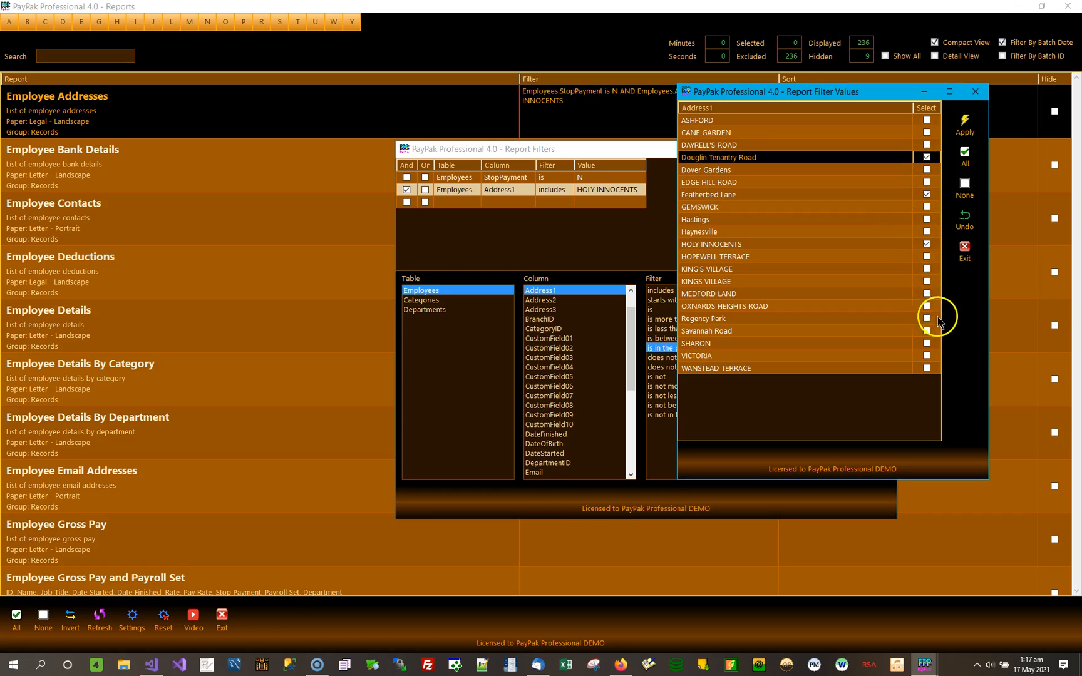
click(927, 319)
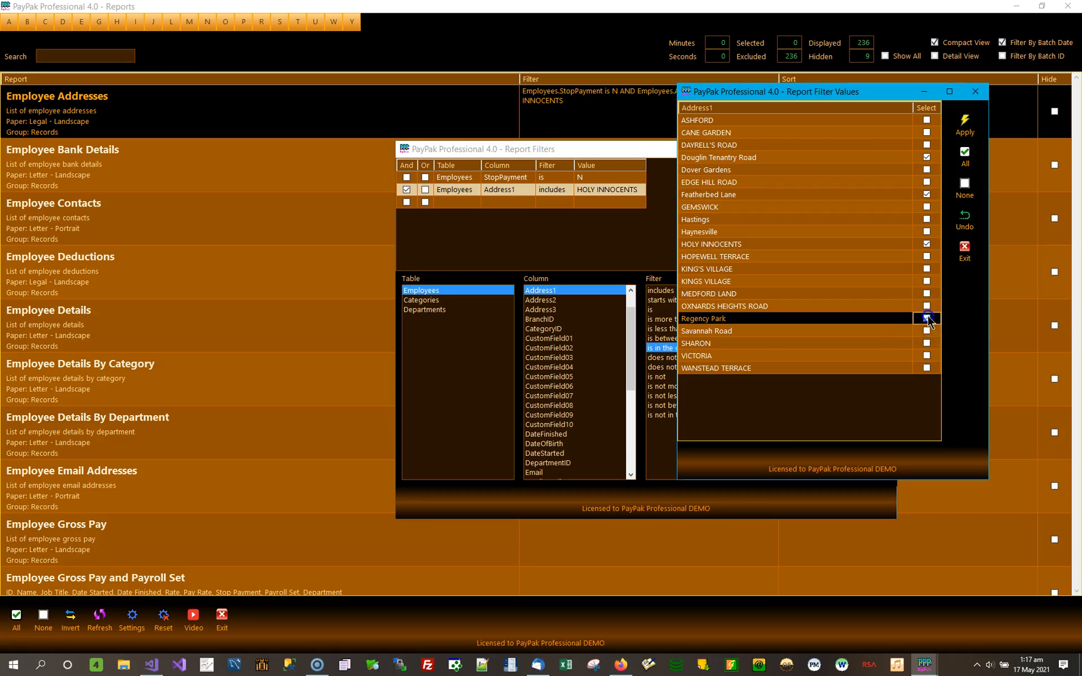
click(926, 331)
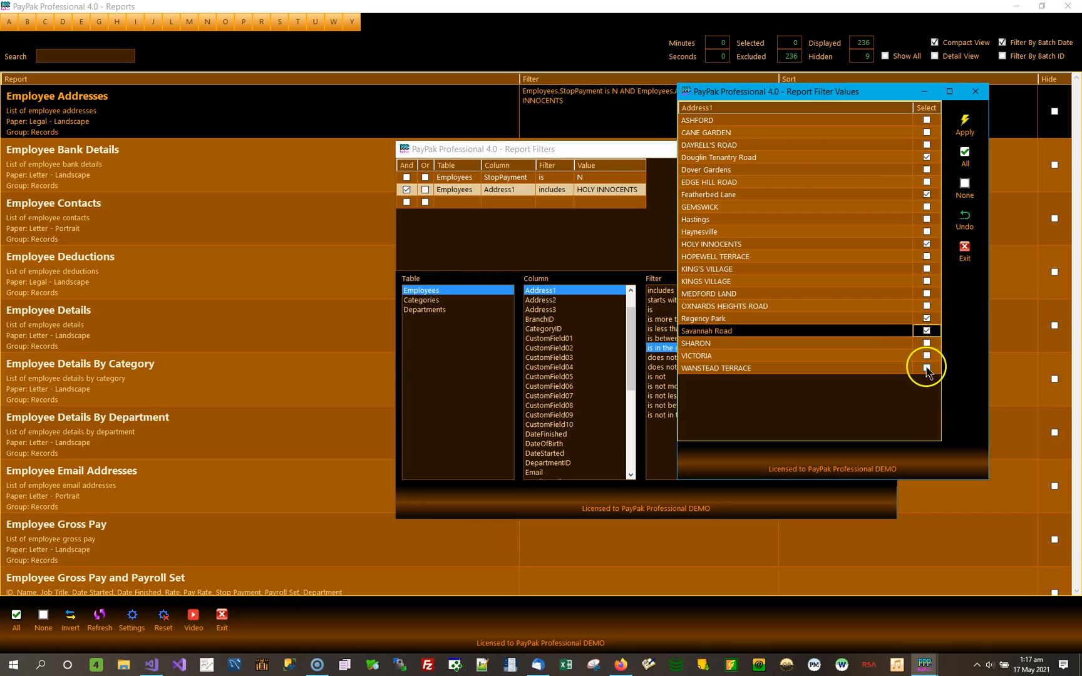
click(927, 369)
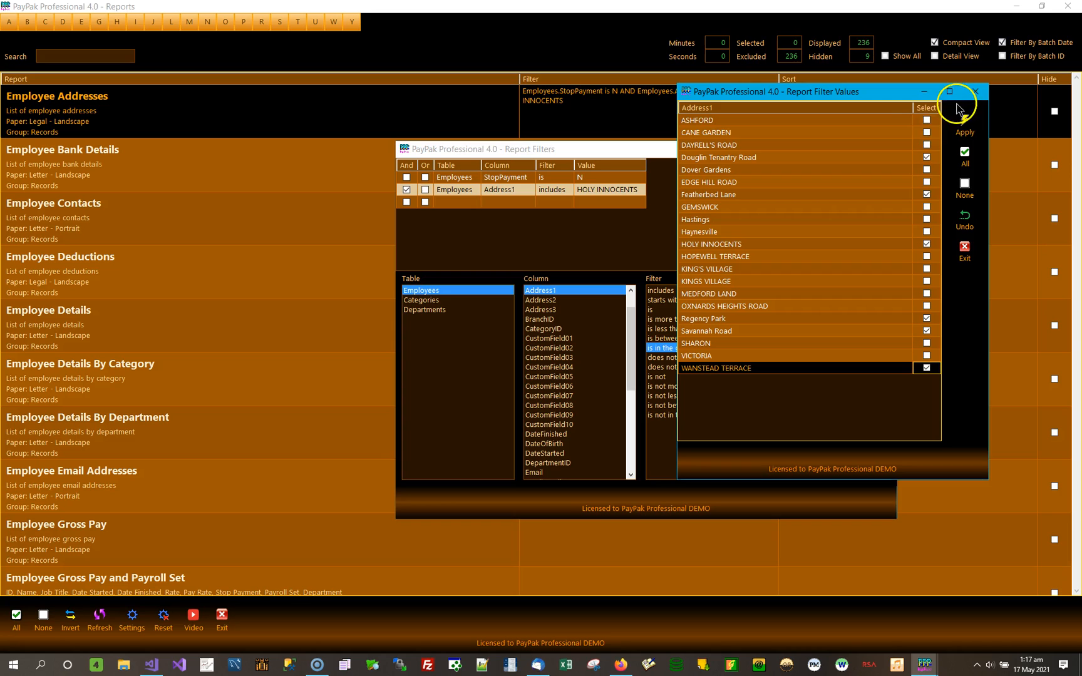
click(928, 121)
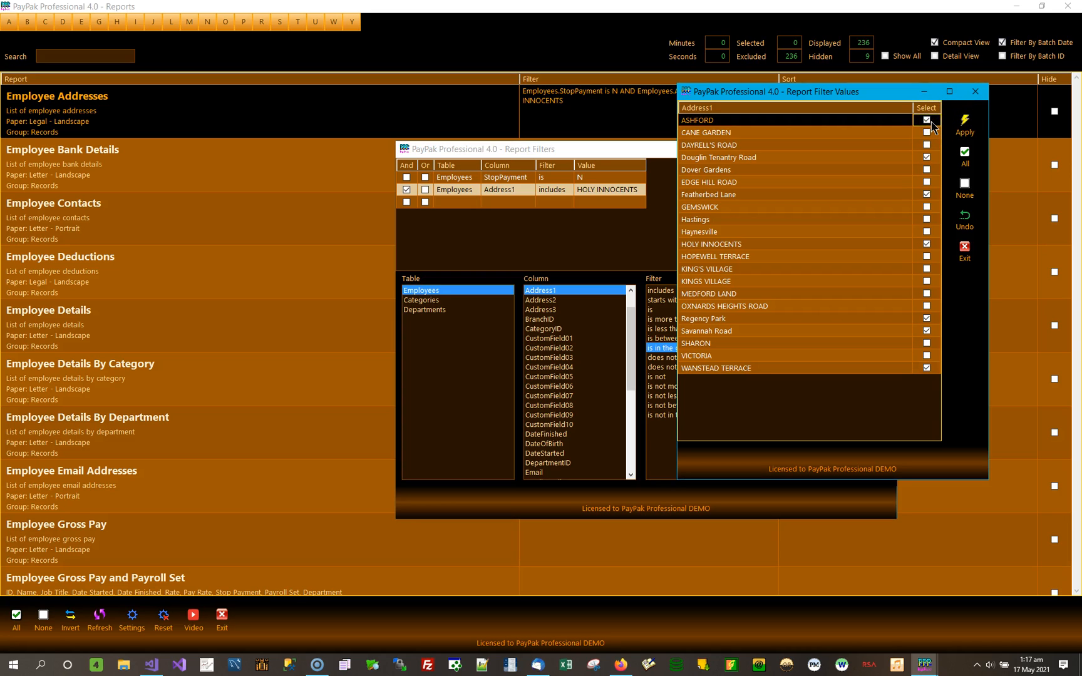
click(965, 126)
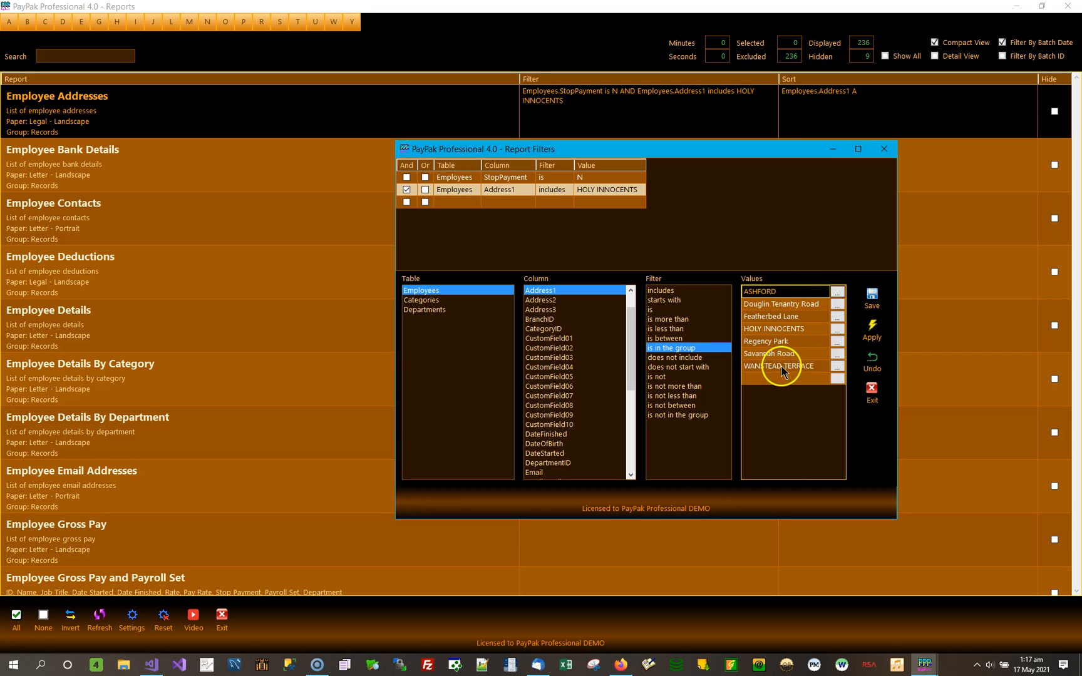
click(872, 299)
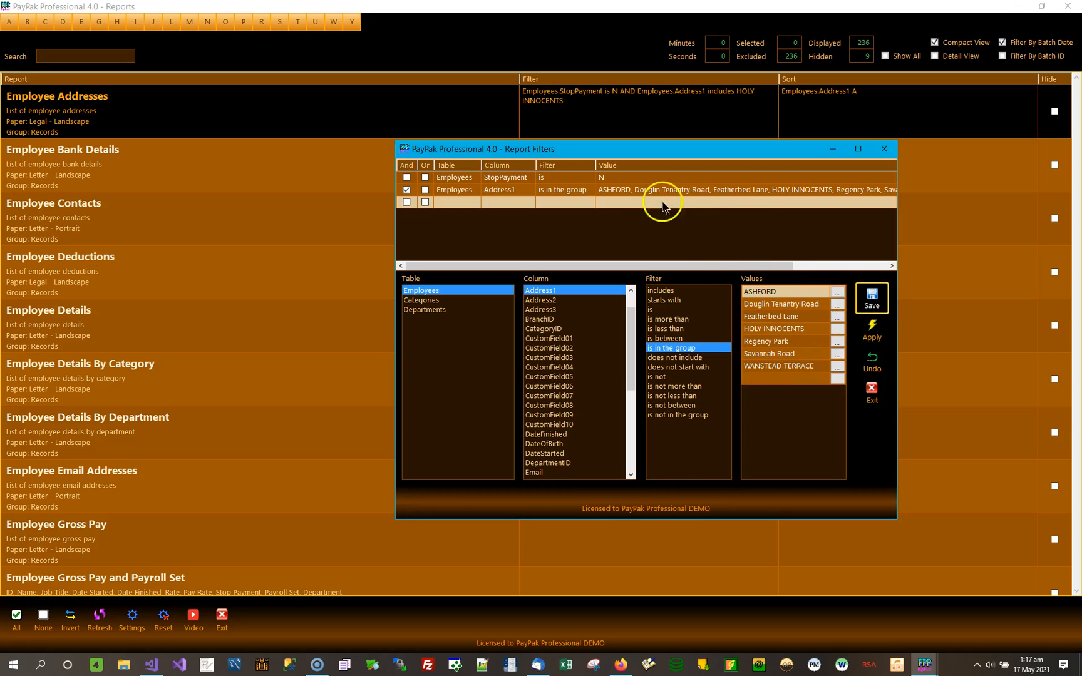
click(873, 330)
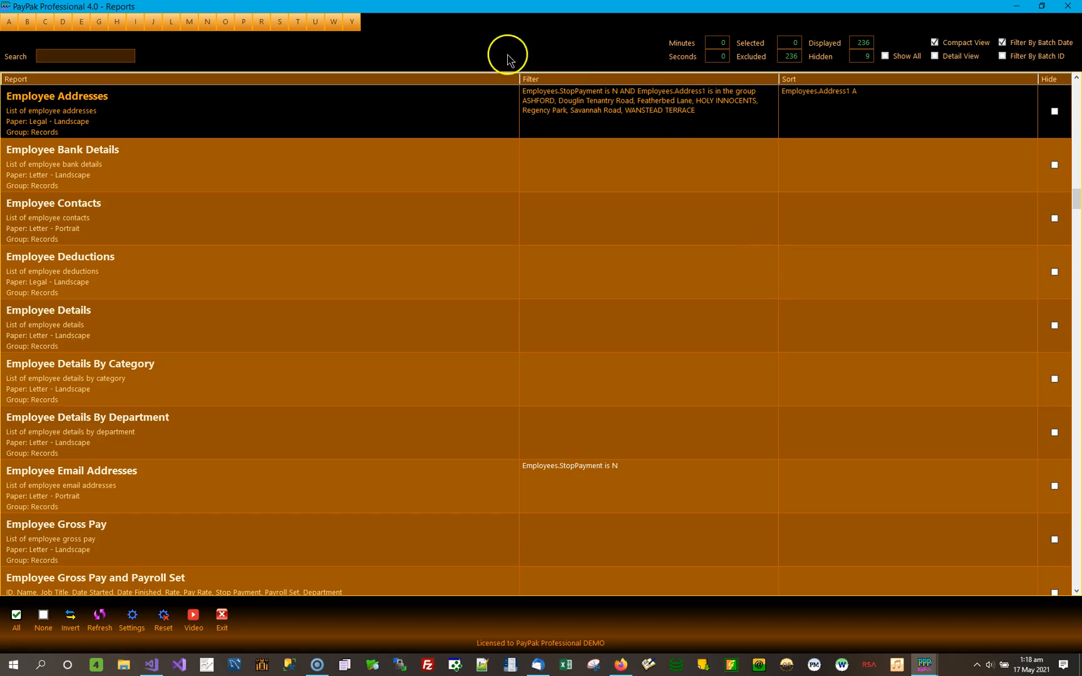
Preview the Employee Addresses report filtered to the group of Address1 values, check the listed employees, and close the preview.
click(264, 124)
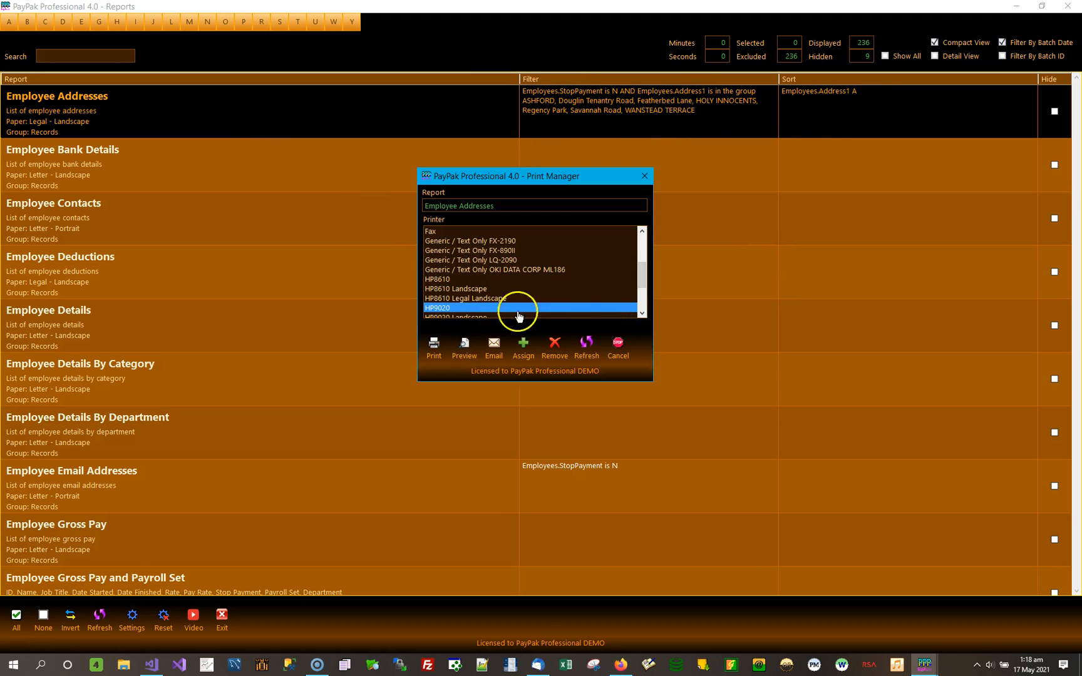
click(474, 352)
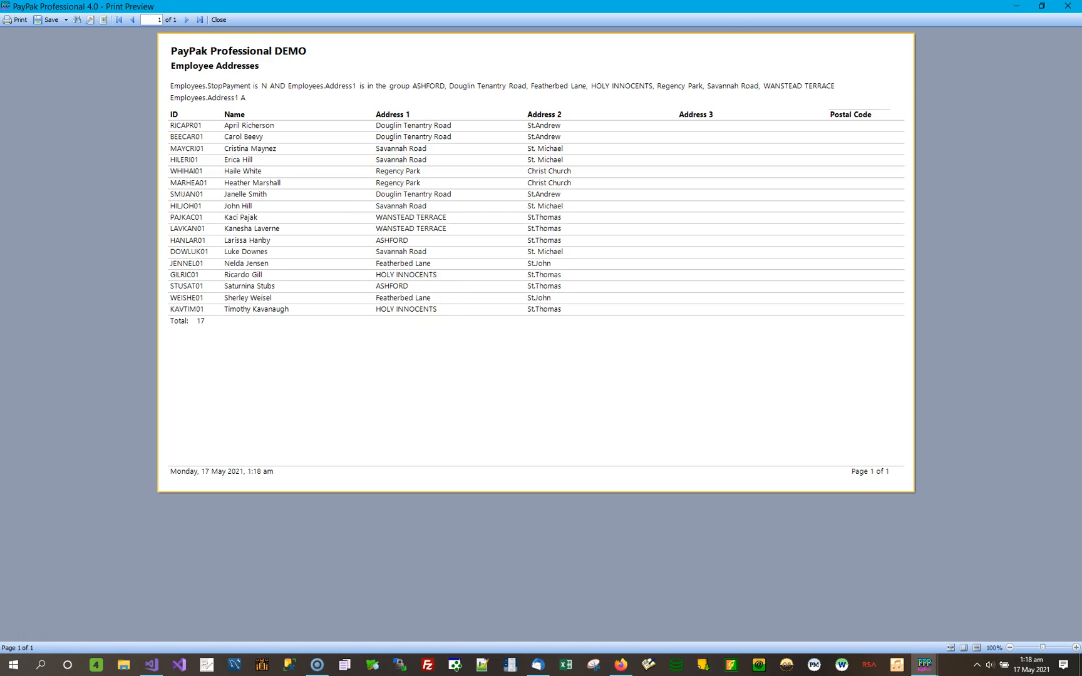
click(1068, 8)
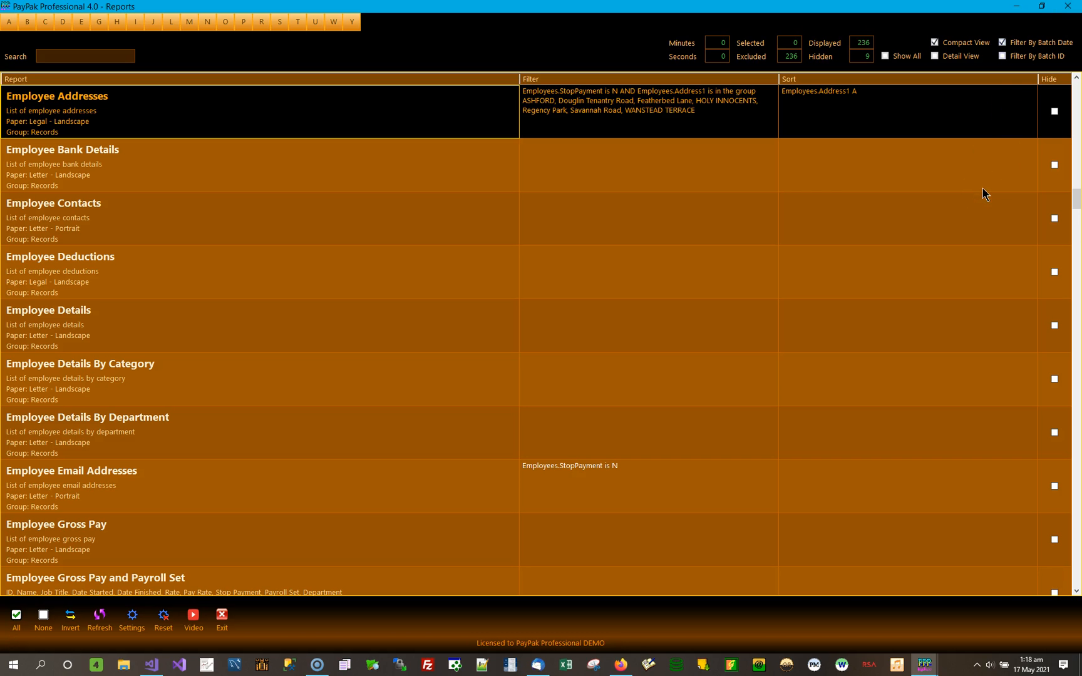
Reopen the Employee Addresses filter and examine how the StopPayment value entry behaves for each positive operator, from includes to is in the group.
double_click(640, 106)
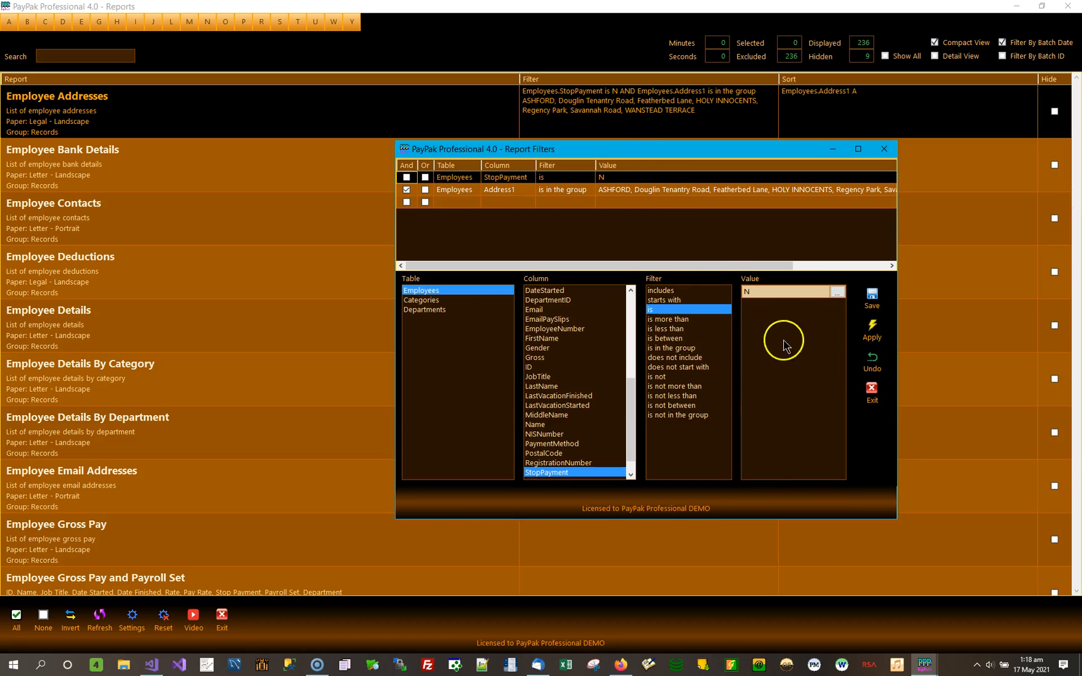
click(669, 291)
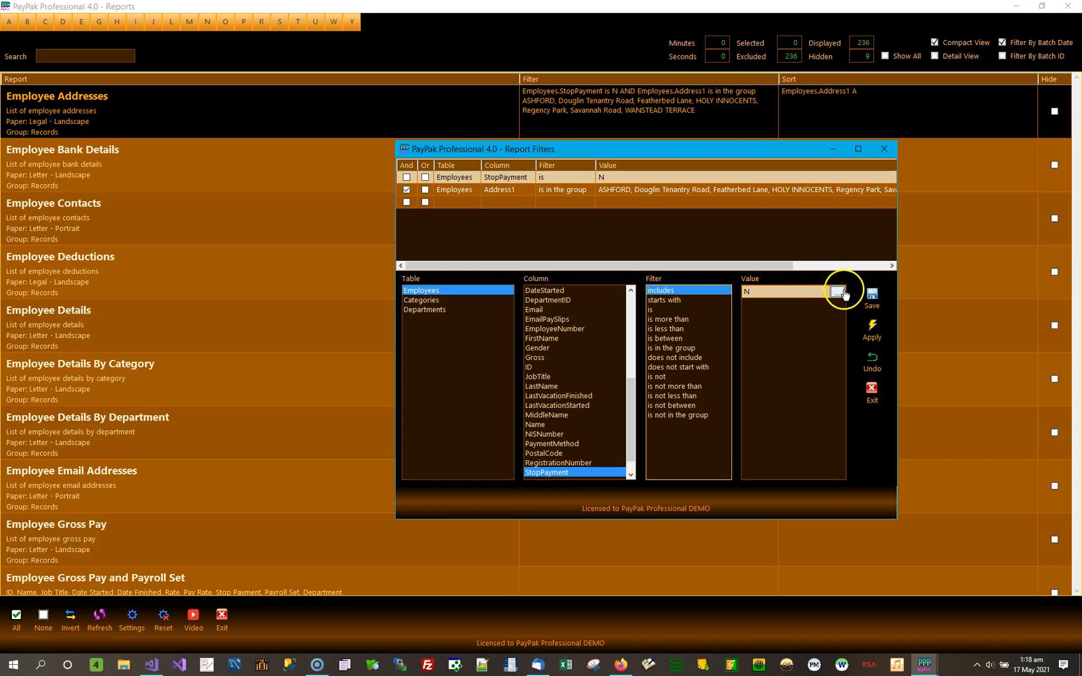
click(689, 300)
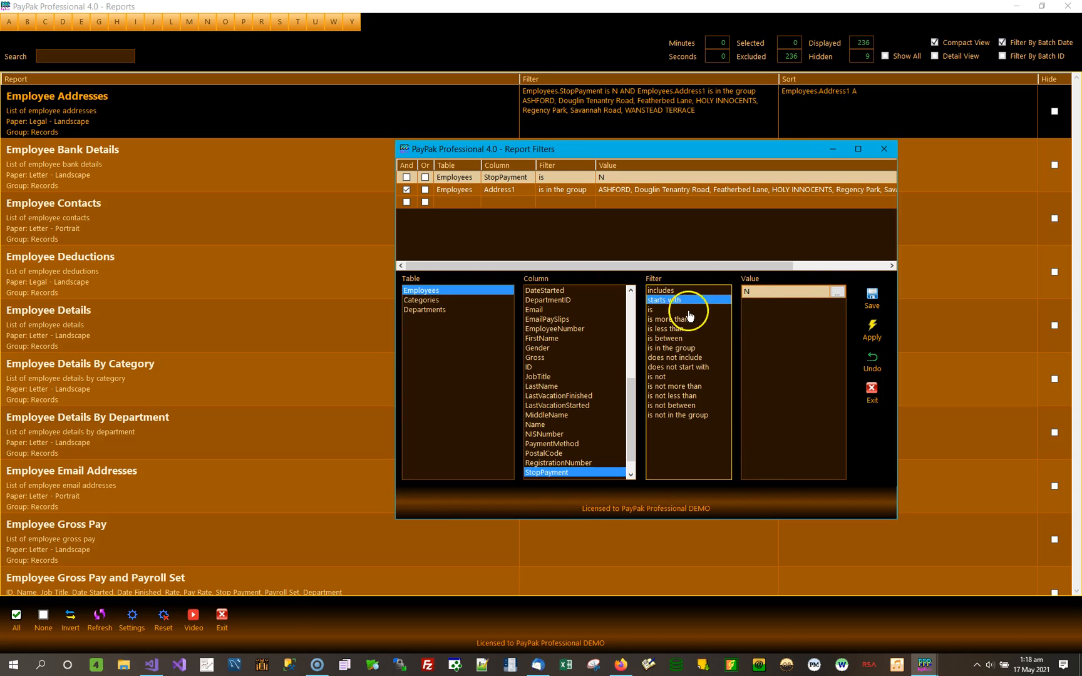
click(687, 310)
click(691, 320)
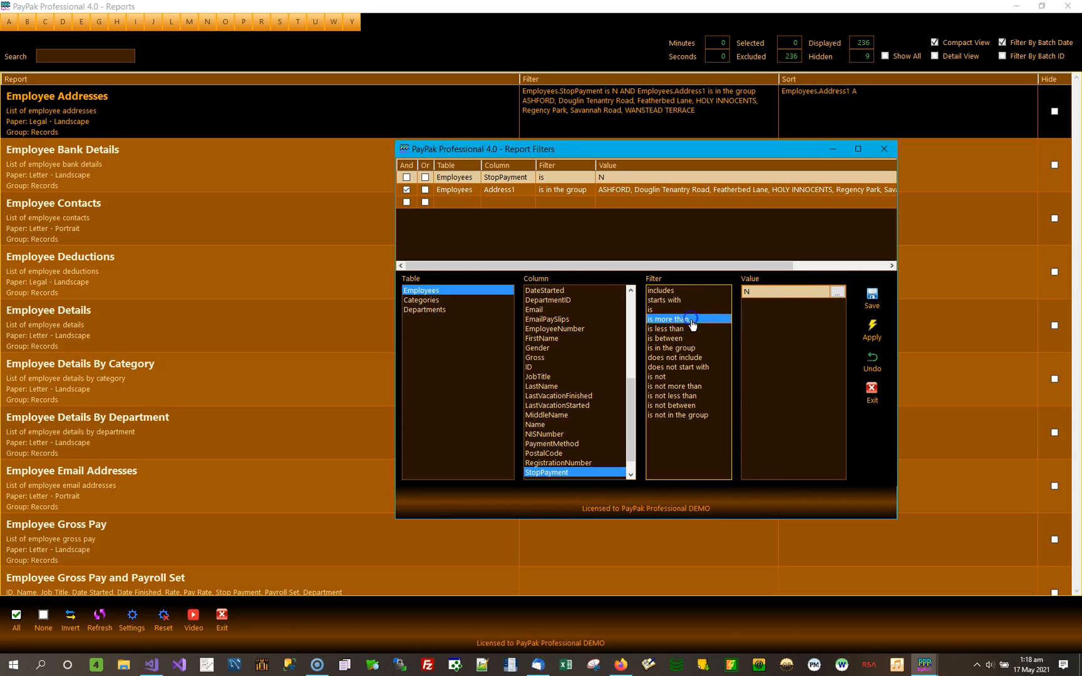
click(687, 329)
click(688, 339)
click(731, 354)
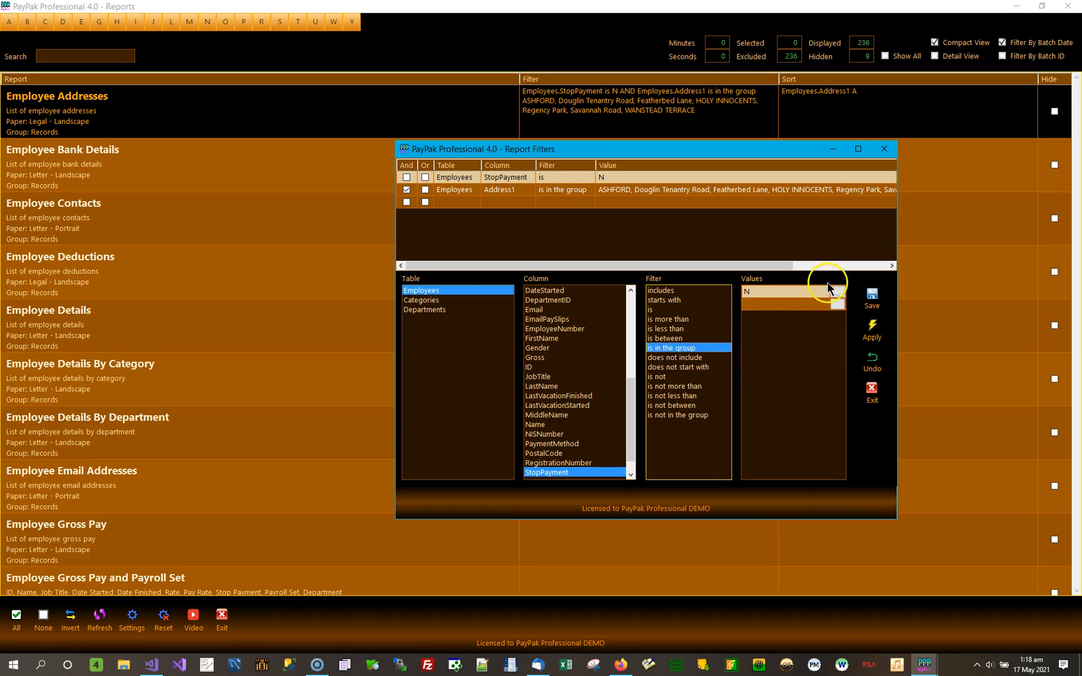
Examine how the Address1 value entry behaves for each negated operator, from does not include to is not in the group.
click(532, 191)
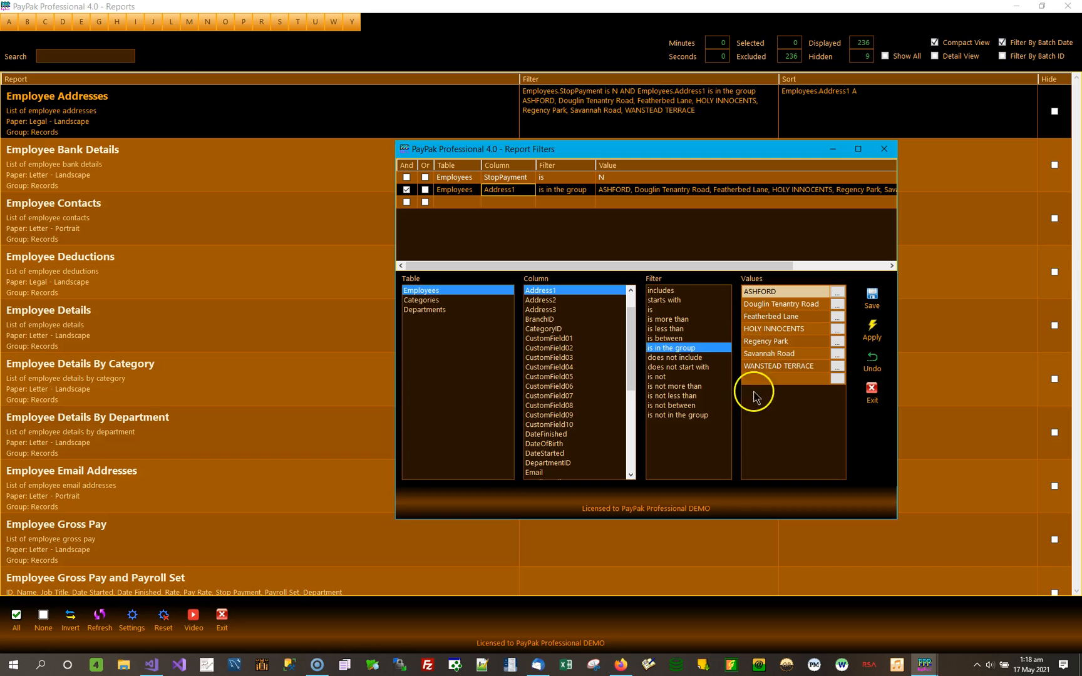
click(684, 359)
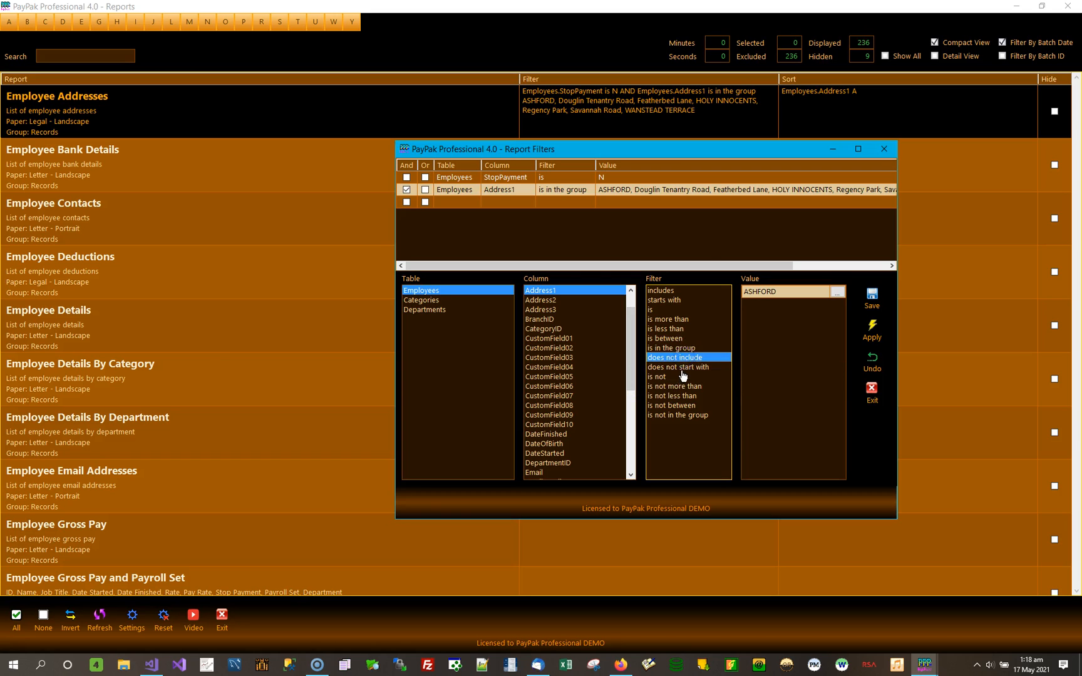
click(682, 368)
click(684, 378)
click(689, 387)
click(688, 396)
click(686, 405)
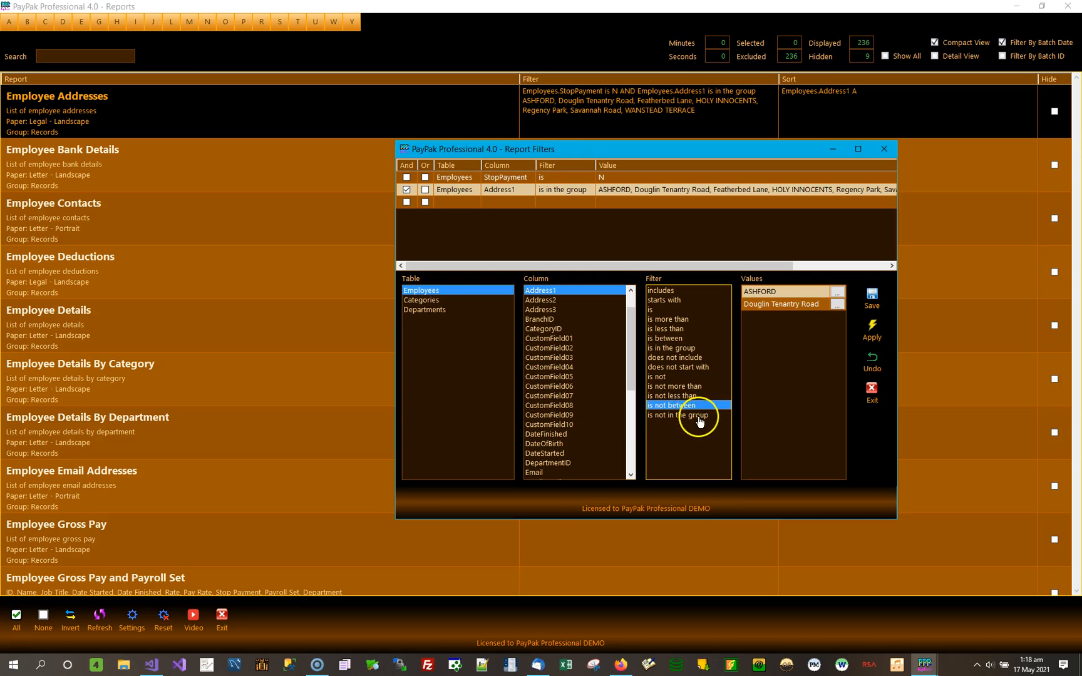
click(698, 416)
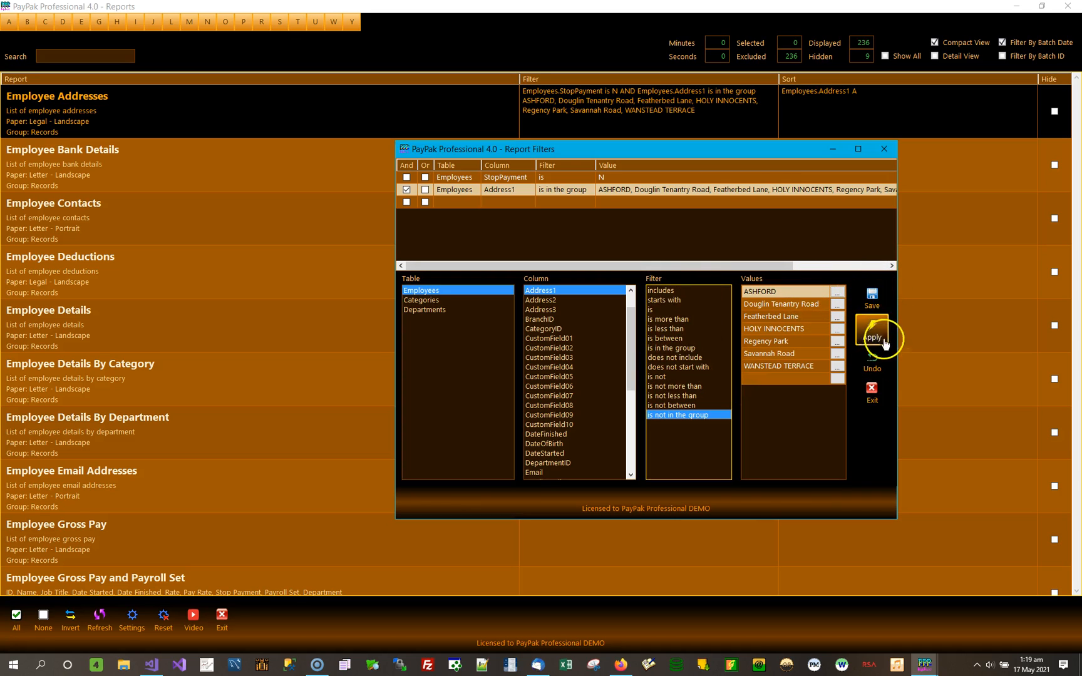
click(876, 364)
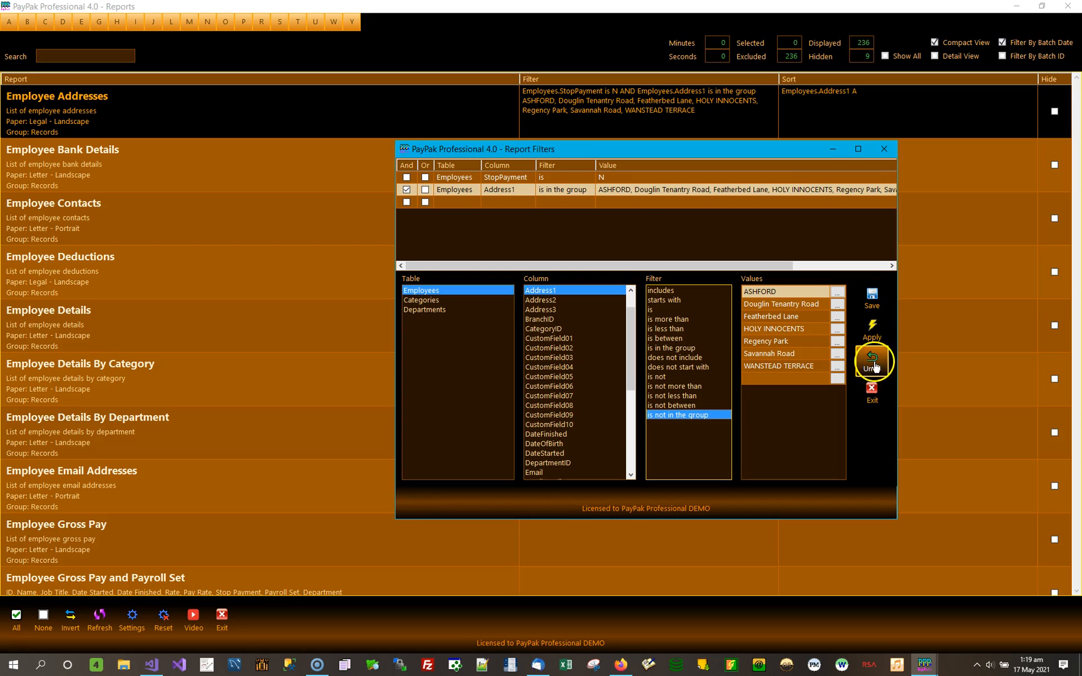